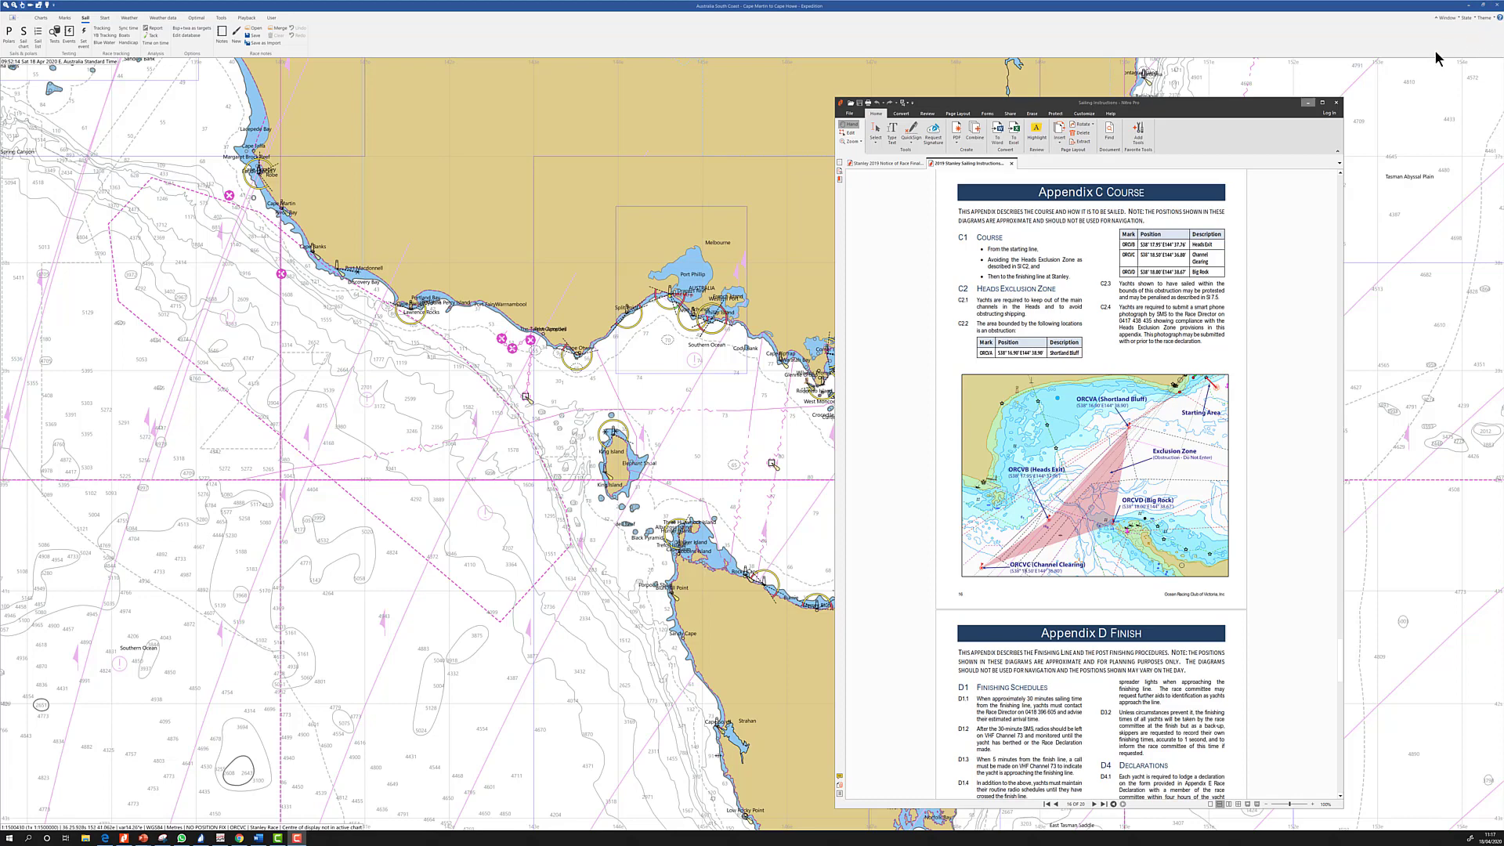
Minimize the Nitro PDF sailing instructions and show Expedition's About box
{"action": "left_click", "coordinate": [1308, 103]}
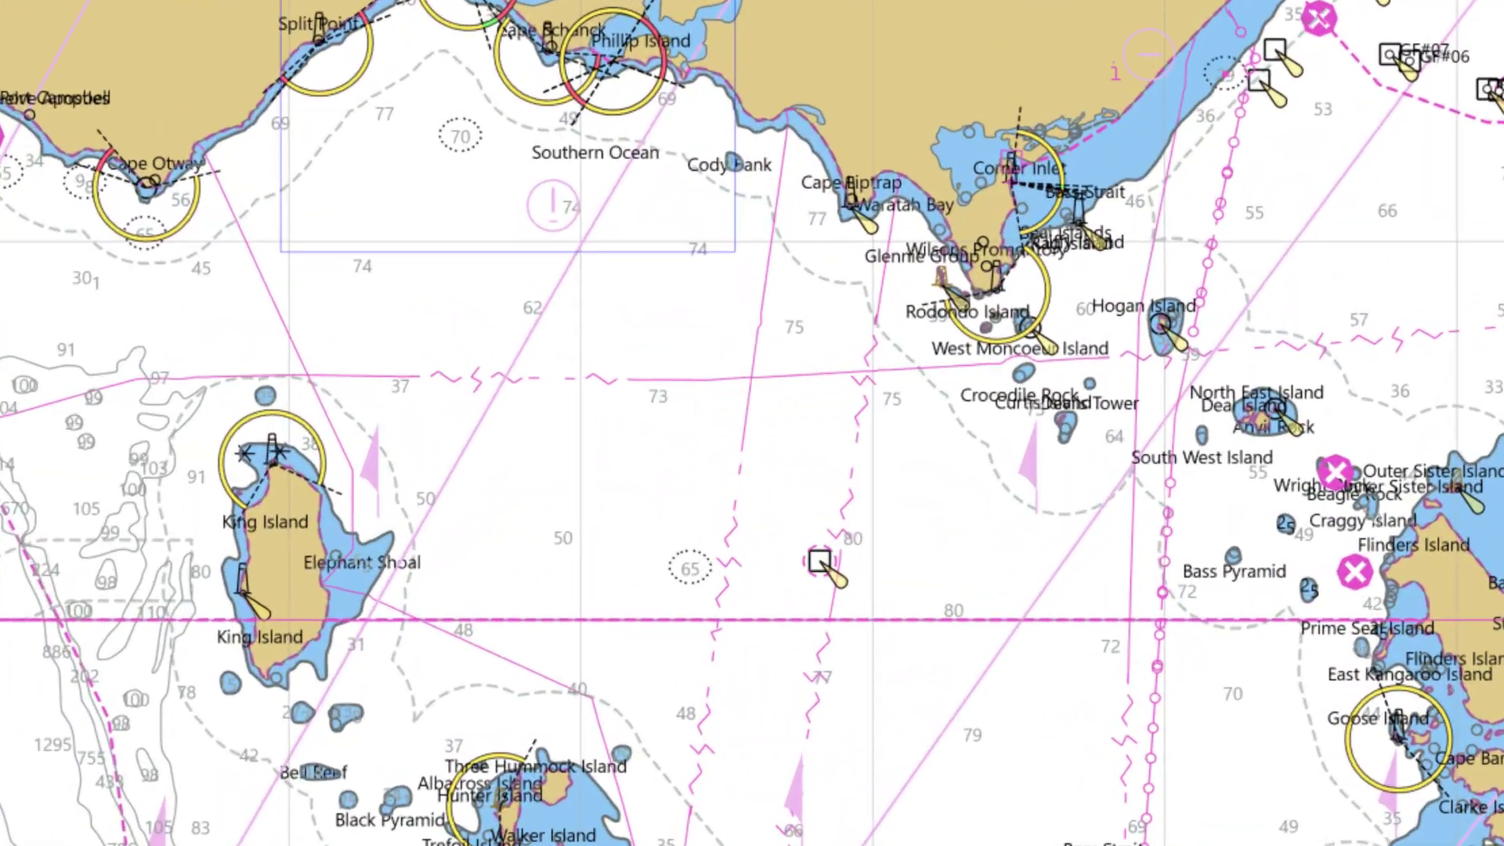
{"action": "left_click", "coordinate": [1499, 24]}
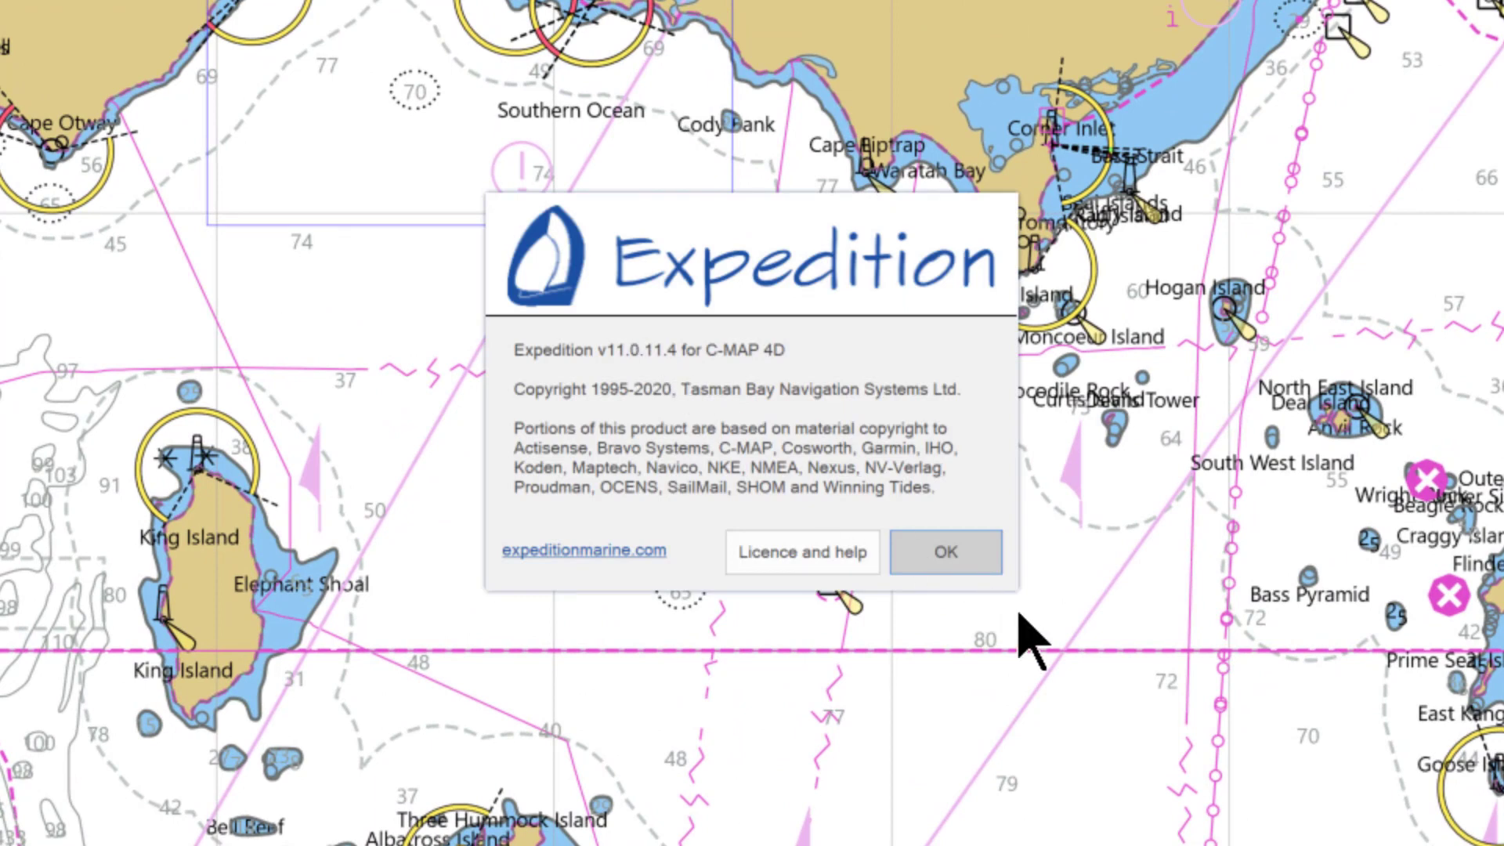
Dismiss the About Expedition box to reveal the Bass Strait chart
{"action": "left_click", "coordinate": [946, 553]}
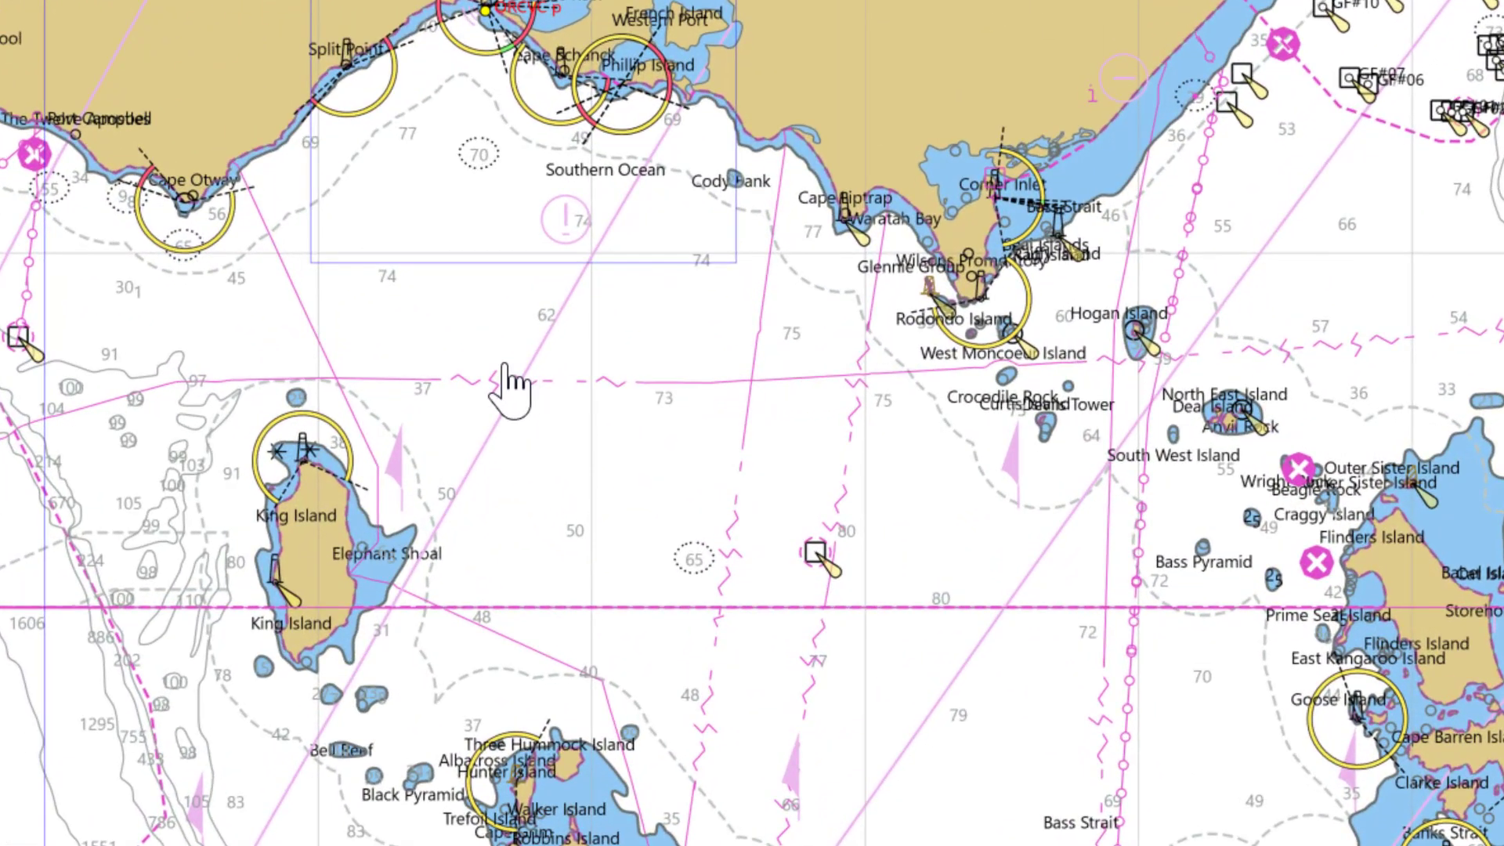
Switch the chart display to C-MAP charts
{"action": "right_click", "coordinate": [507, 384]}
{"action": "mouse_move", "coordinate": [554, 383]}
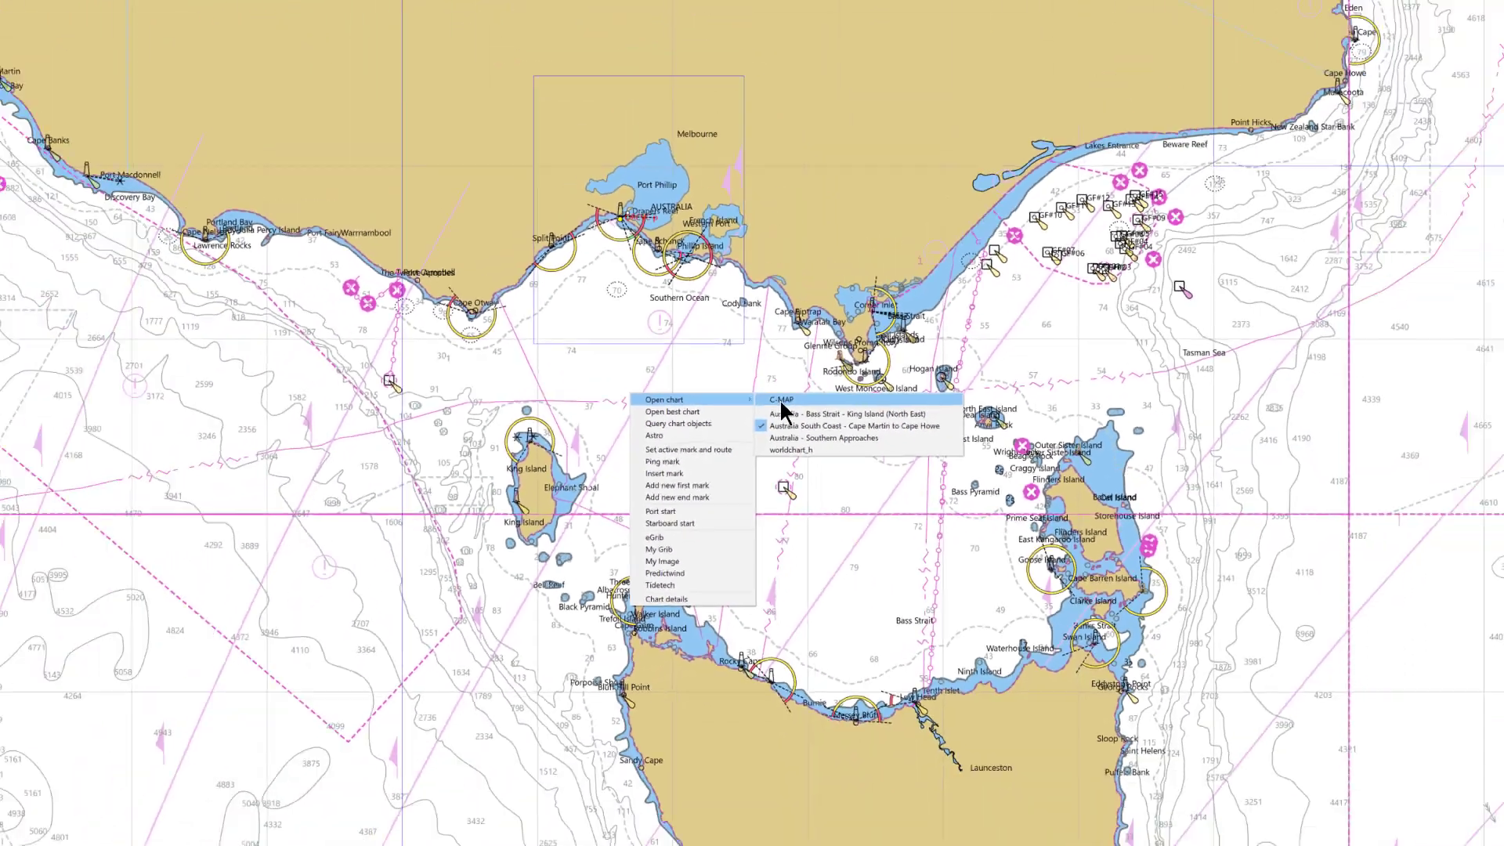
{"action": "left_click", "coordinate": [781, 403]}
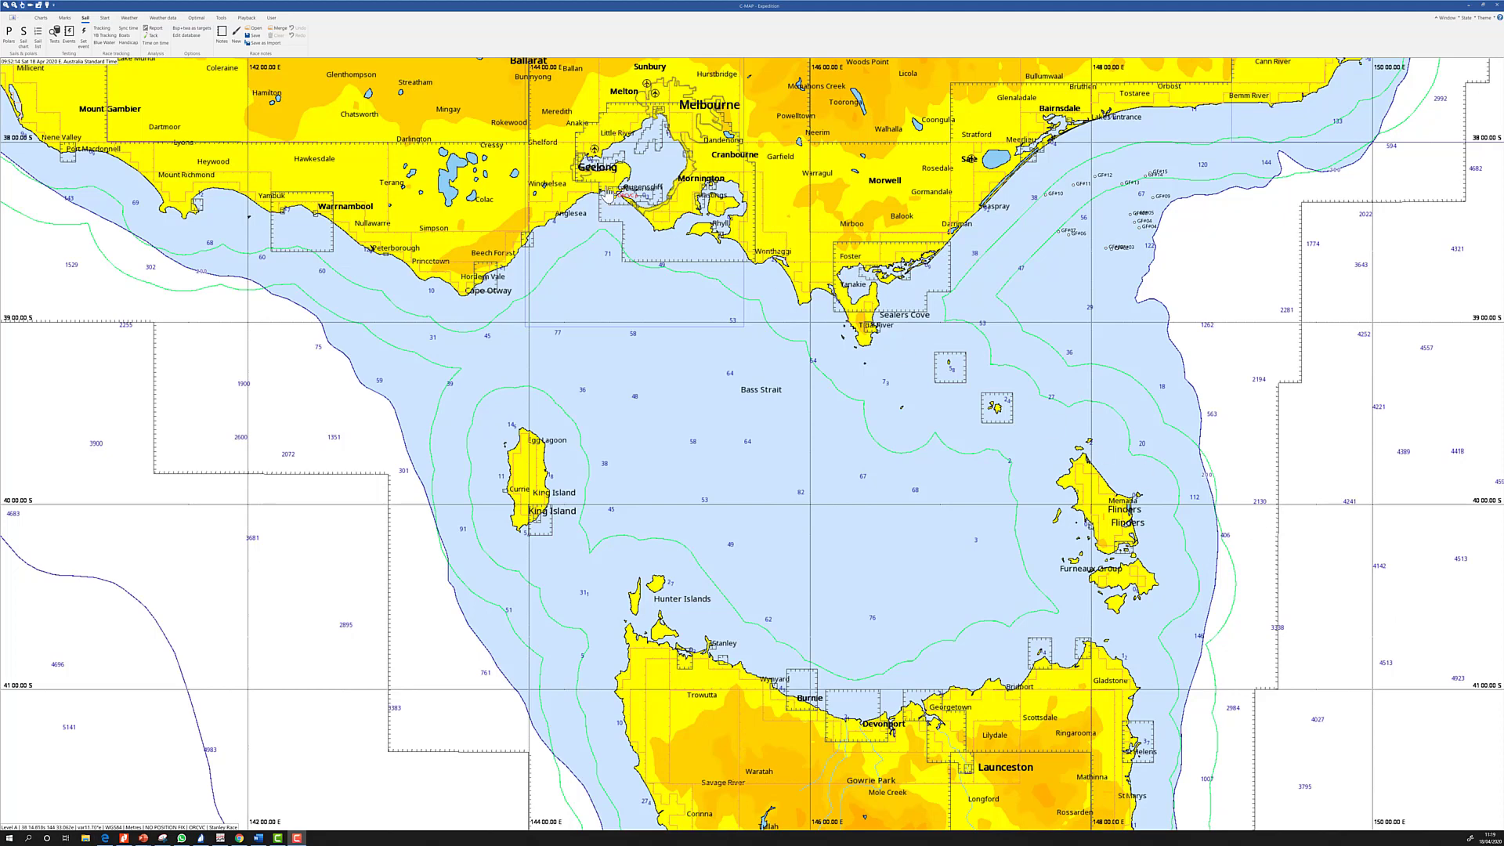
Zoom in on Port Phillip Heads, centred on Queenscliff and Shortland Bluff
{"action": "scroll", "coordinate": [608, 195], "scroll_direction": "up", "scroll_amount": 1}
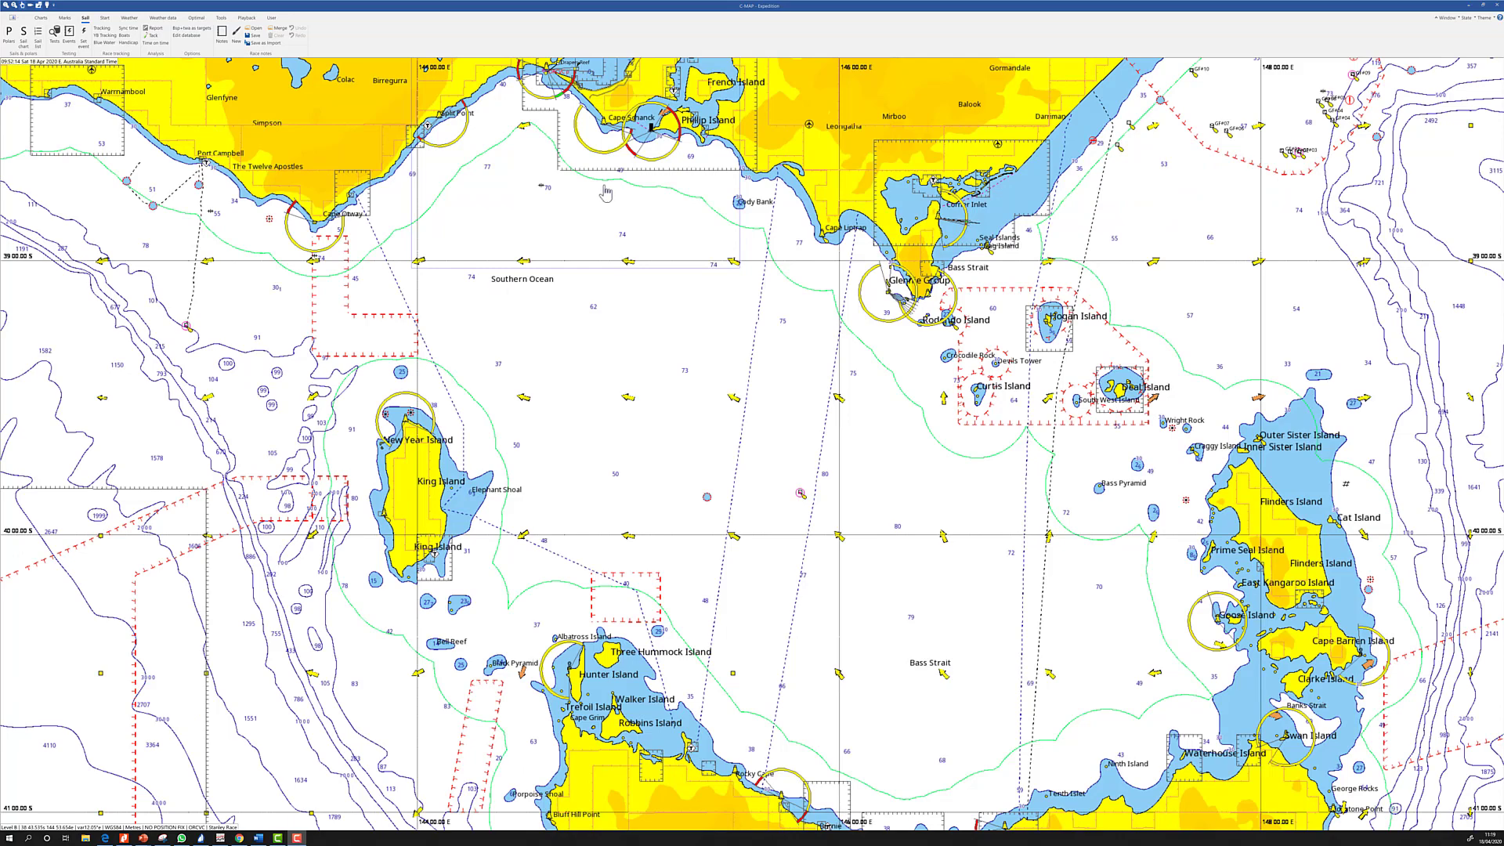
{"action": "left_click_drag", "start_coordinate": [558, 161], "coordinate": [668, 428]}
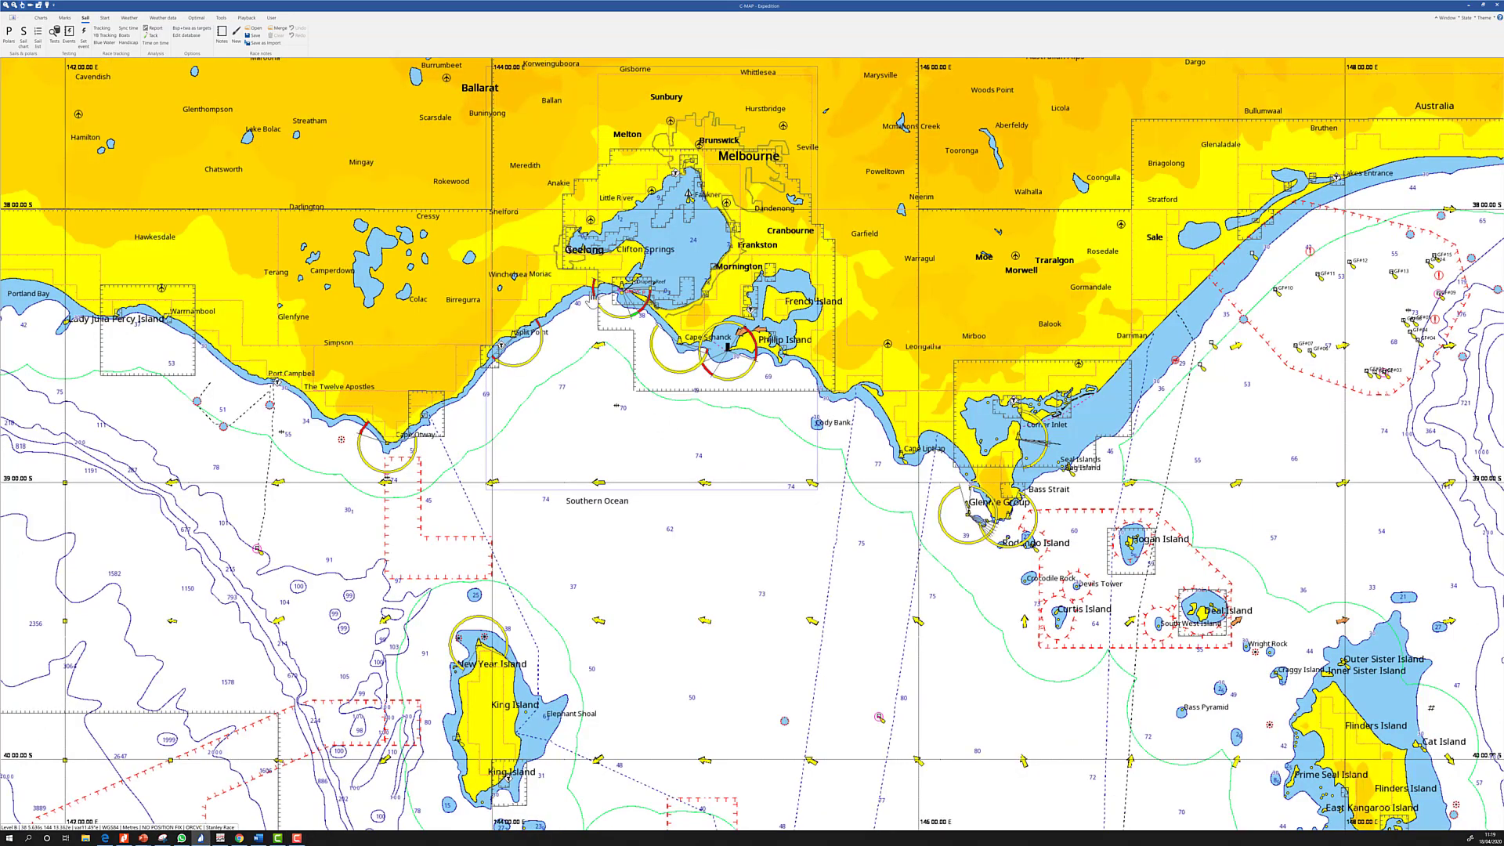
{"action": "scroll", "coordinate": [591, 299], "scroll_direction": "up", "scroll_amount": 1}
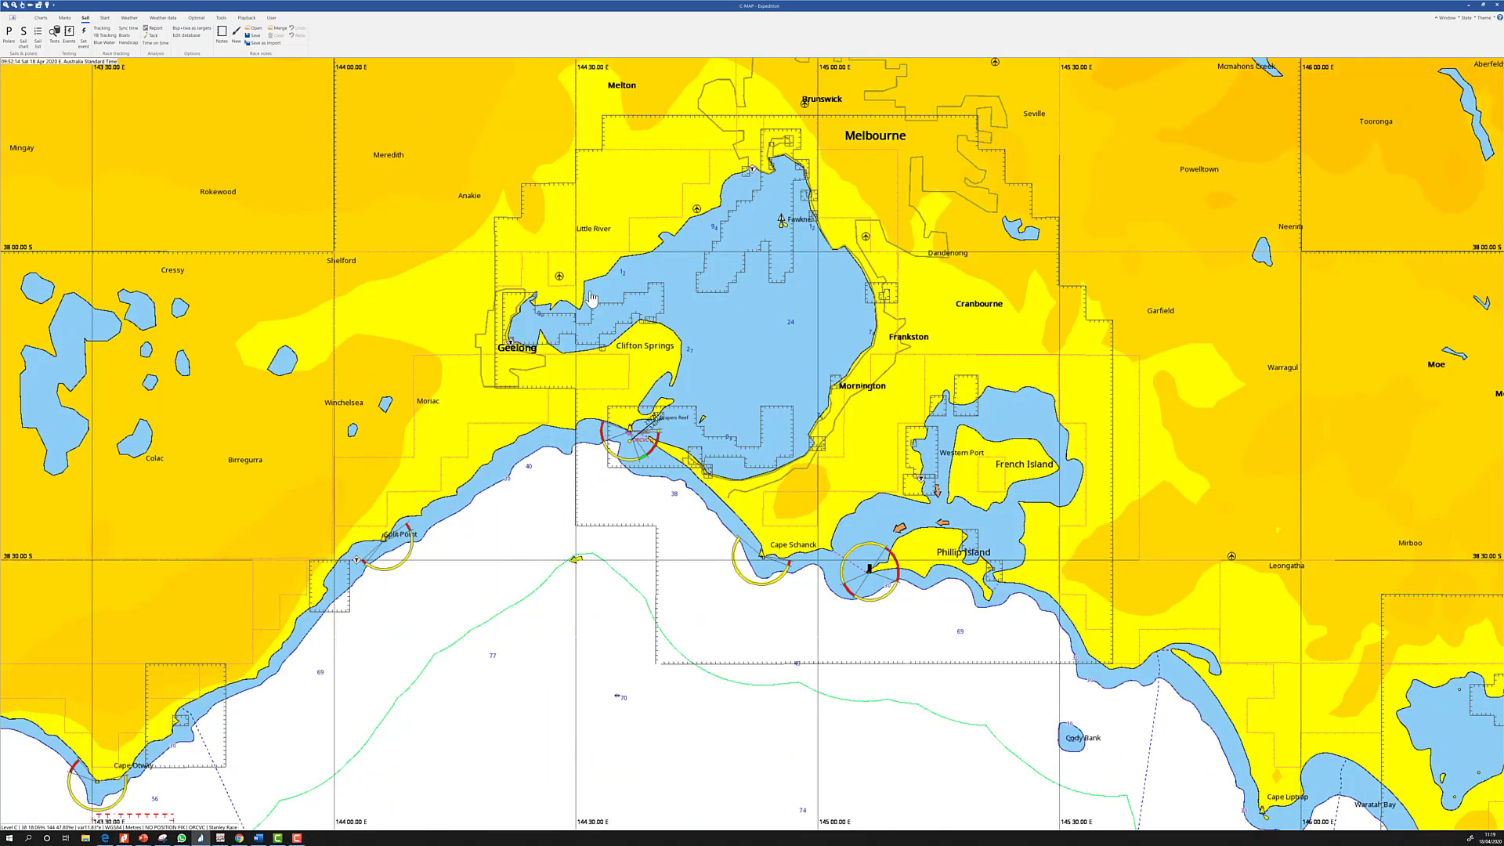
{"action": "scroll", "coordinate": [590, 298], "scroll_direction": "up", "scroll_amount": 1}
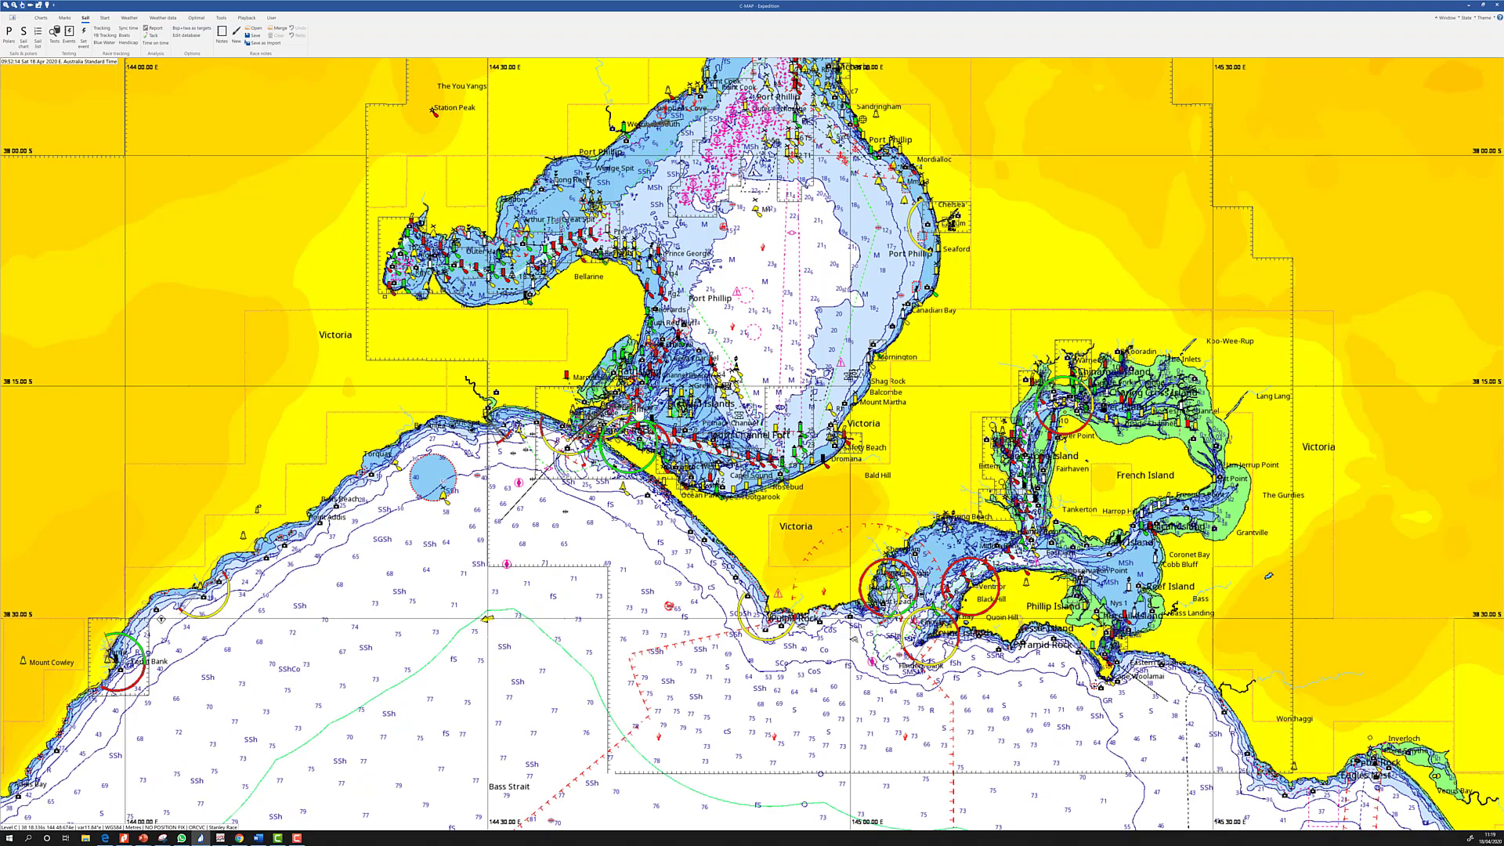
{"action": "scroll", "coordinate": [637, 409], "scroll_direction": "up", "scroll_amount": 1}
{"action": "scroll", "coordinate": [639, 413], "scroll_direction": "up", "scroll_amount": 1}
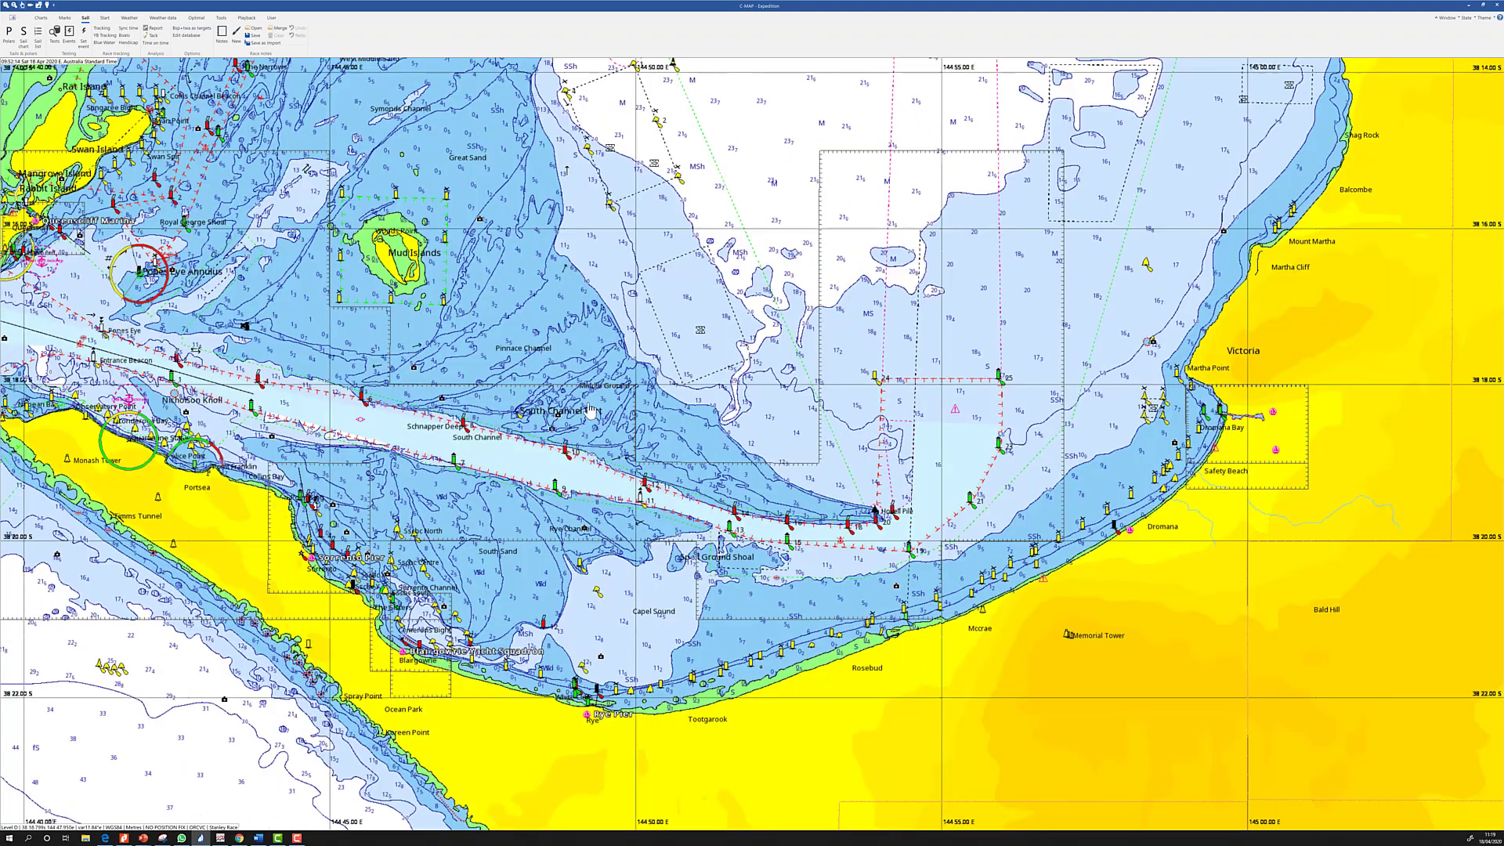
{"action": "left_click_drag", "start_coordinate": [688, 419], "coordinate": [768, 418]}
{"action": "scroll", "coordinate": [767, 416], "scroll_direction": "up", "scroll_amount": 1}
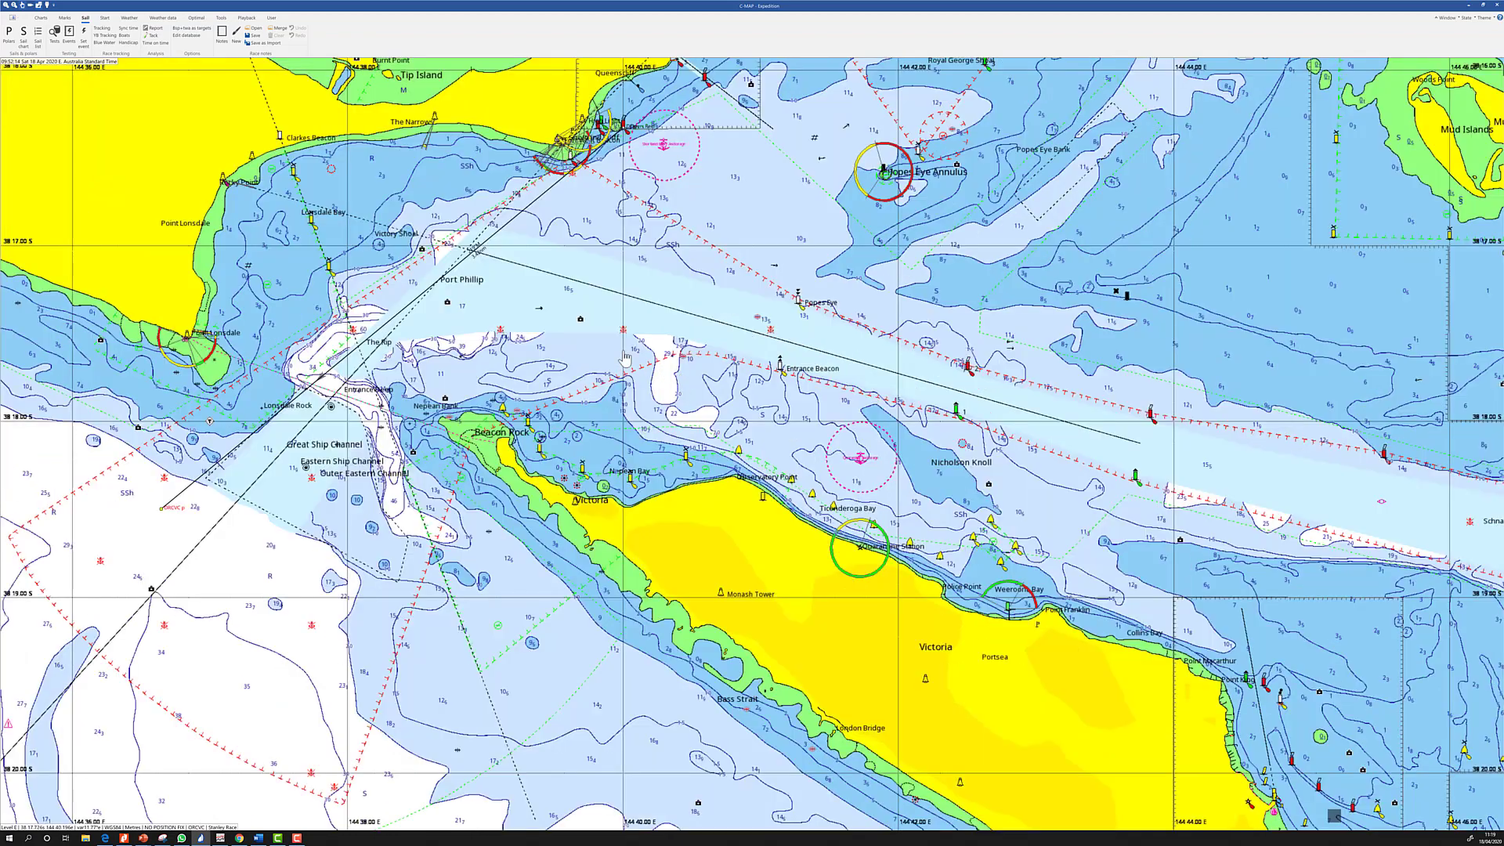
{"action": "left_click_drag", "start_coordinate": [650, 377], "coordinate": [696, 401]}
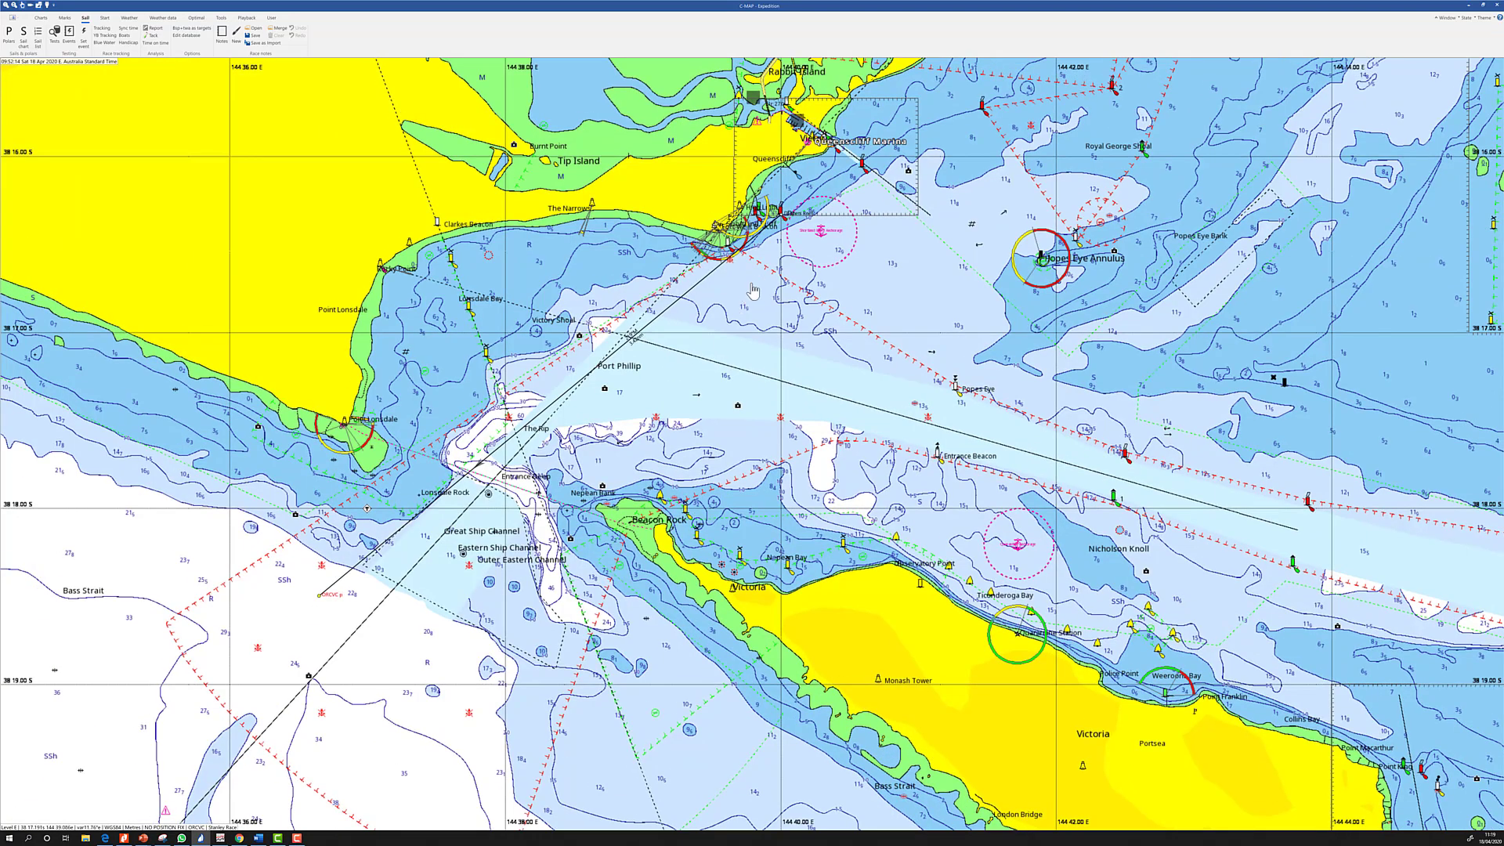
{"action": "scroll", "coordinate": [757, 279], "scroll_direction": "up", "scroll_amount": 1}
{"action": "scroll", "coordinate": [759, 282], "scroll_direction": "up", "scroll_amount": 1}
{"action": "left_click_drag", "start_coordinate": [674, 234], "coordinate": [599, 646]}
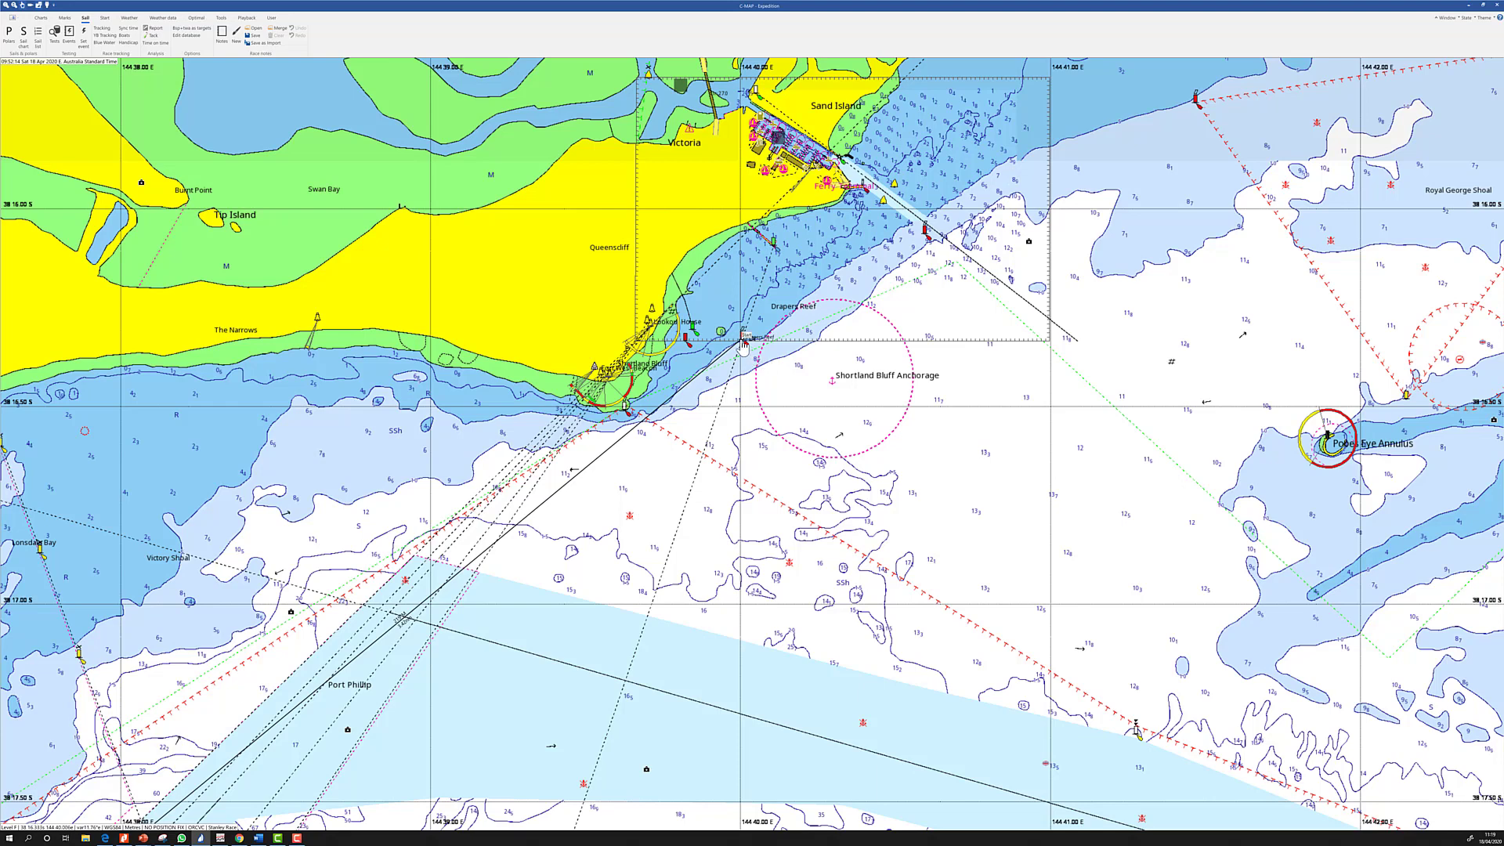
{"action": "left_click", "coordinate": [11, 19]}
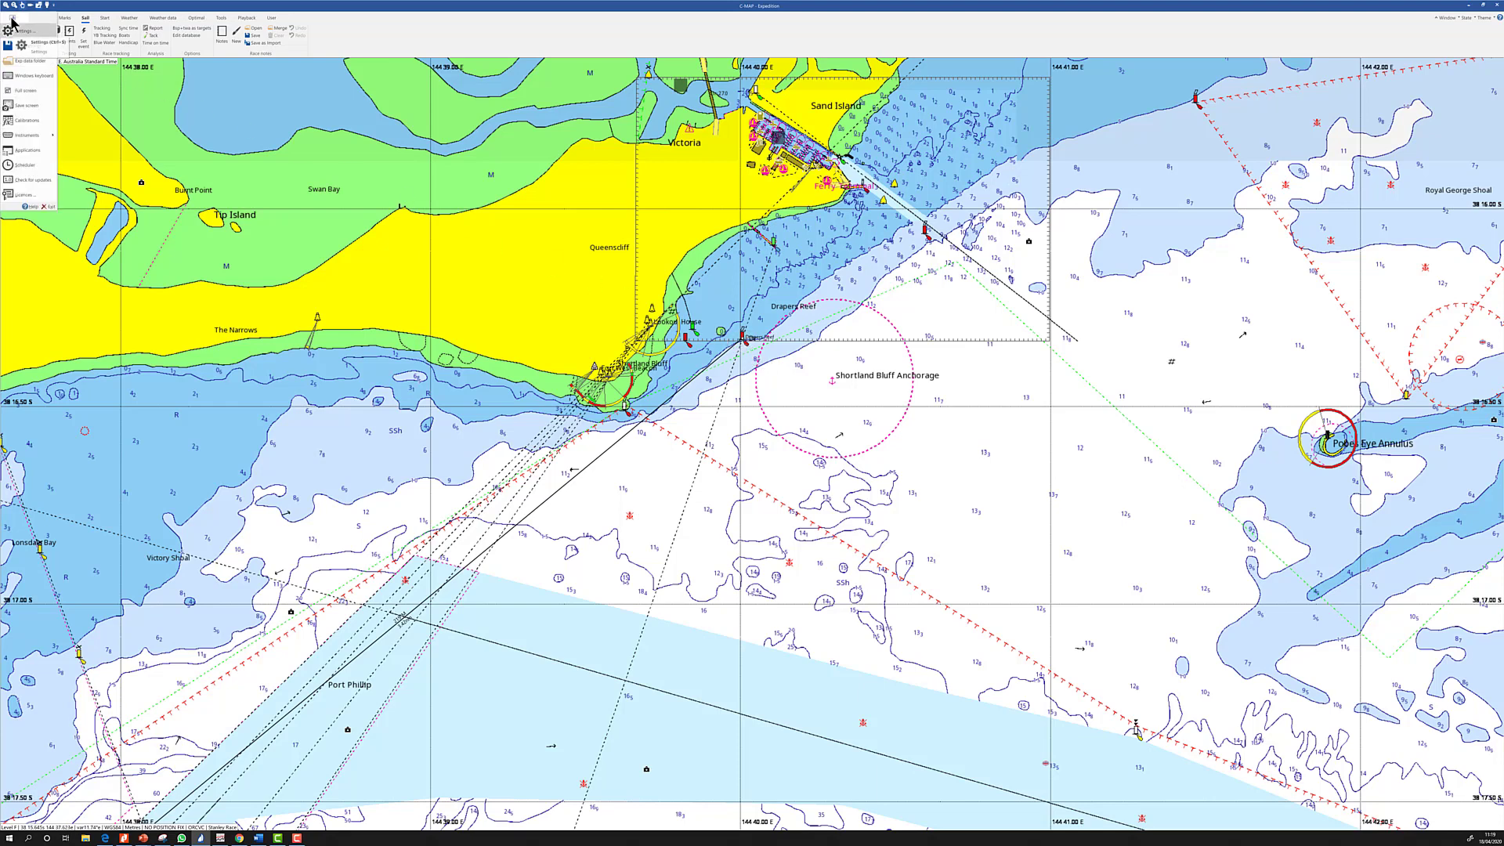
{"action": "left_click", "coordinate": [15, 36]}
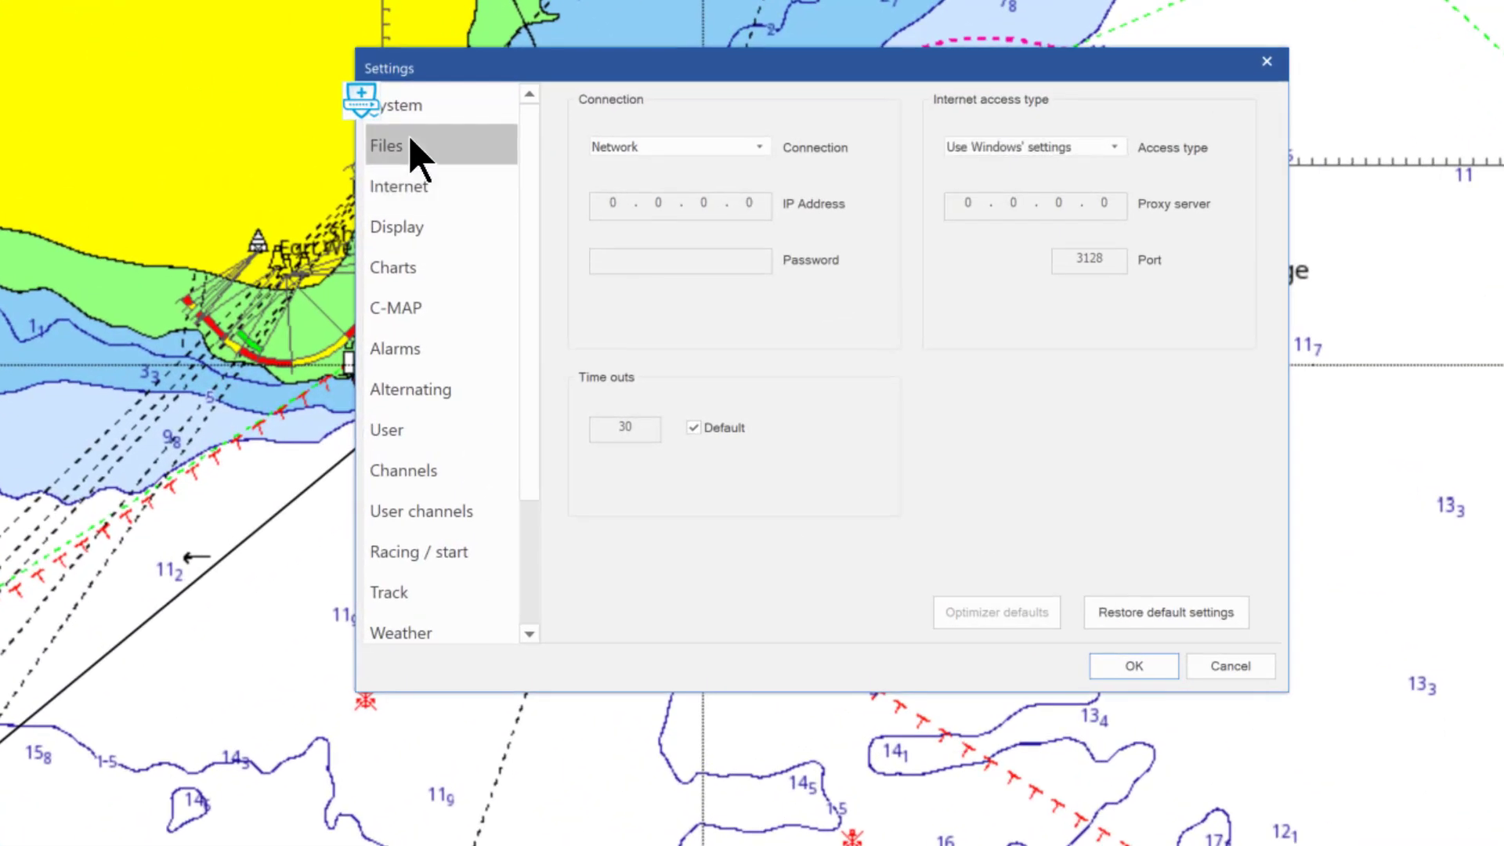
{"action": "left_click", "coordinate": [637, 334]}
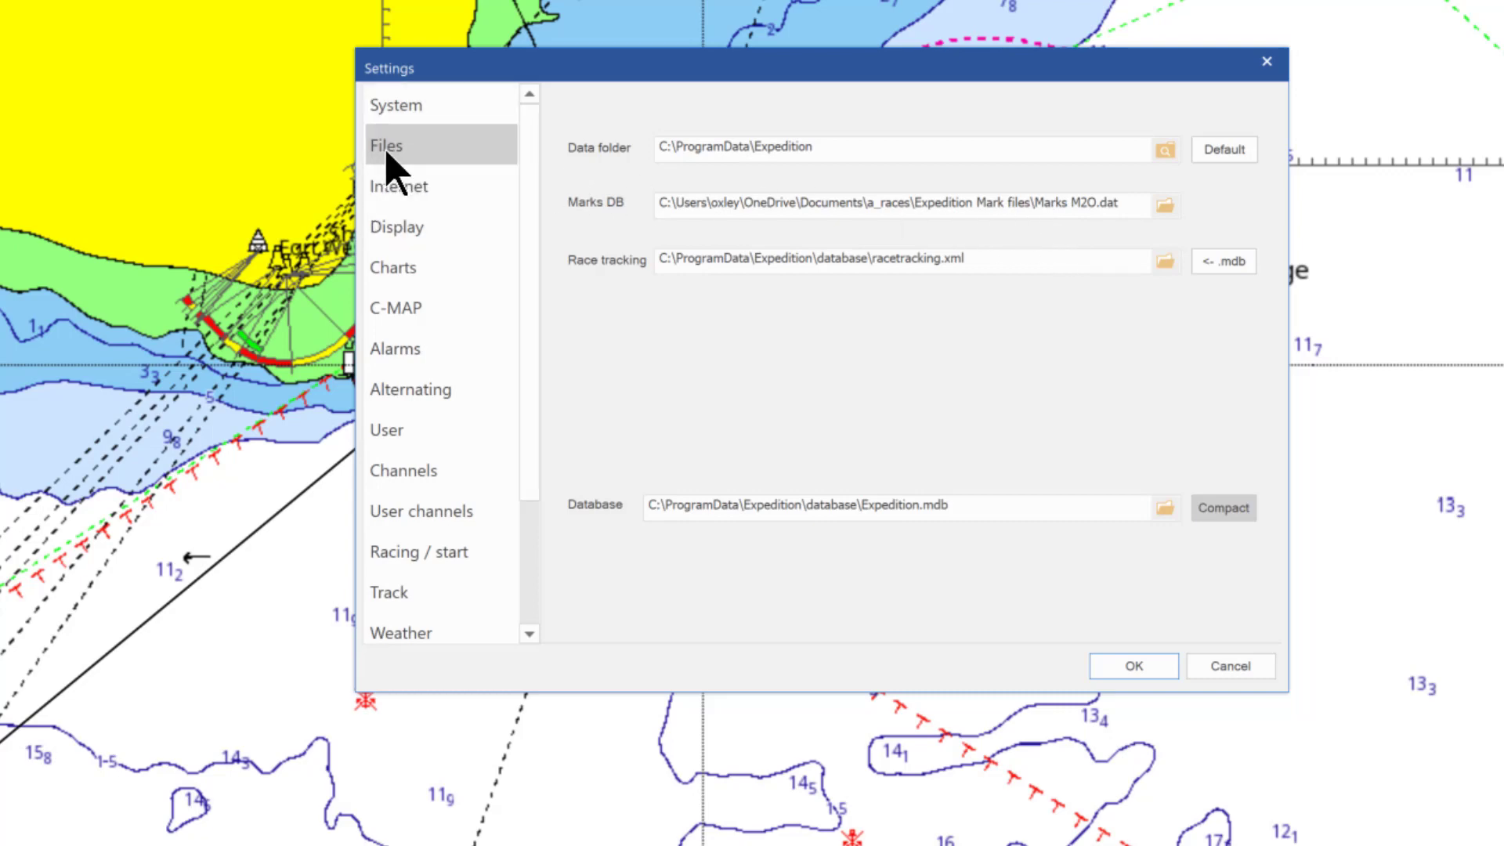
{"action": "left_click", "coordinate": [1134, 666]}
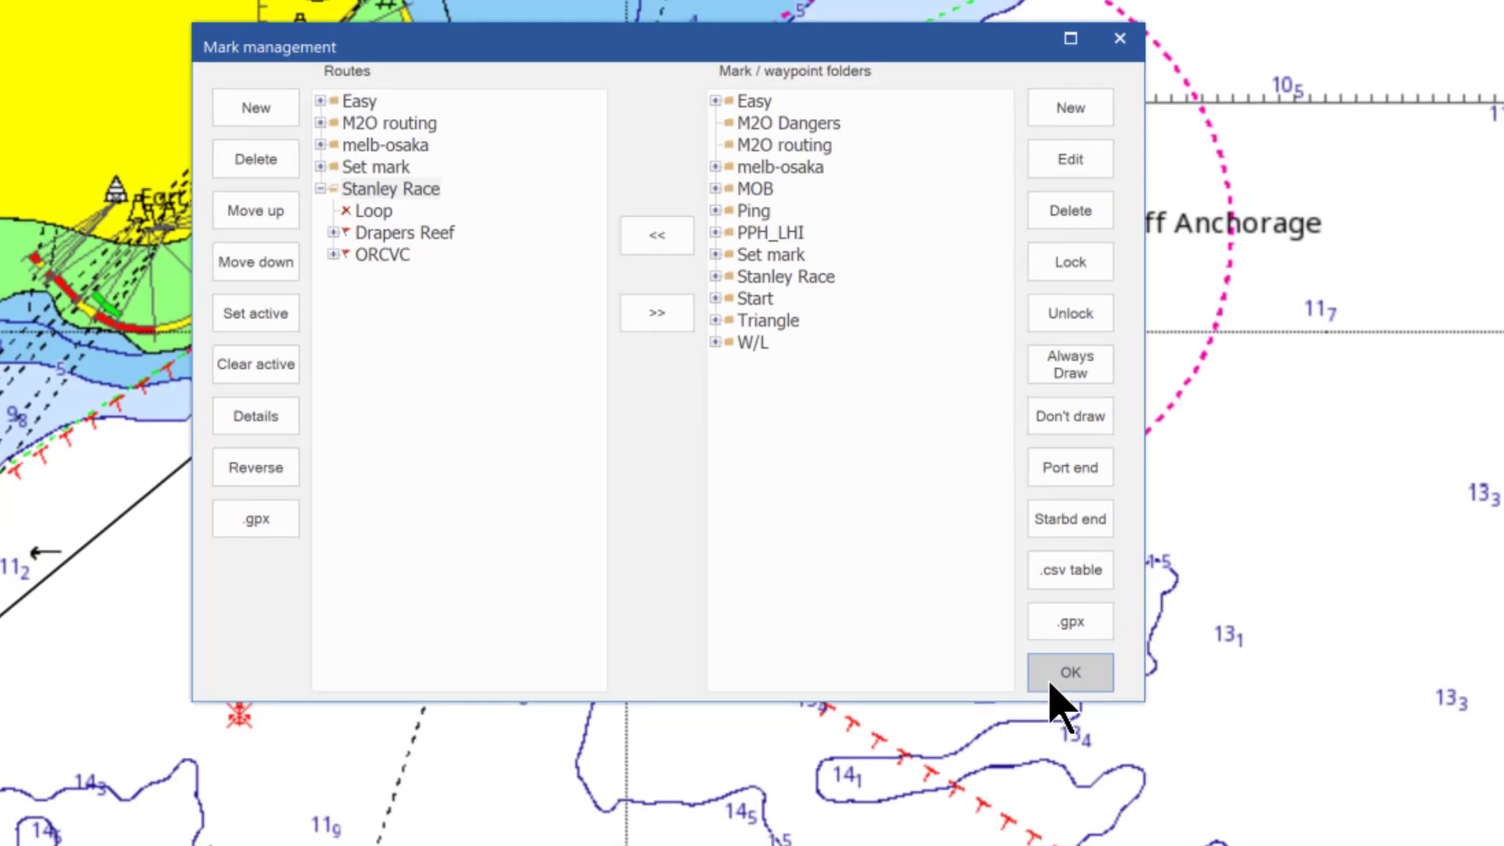
{"action": "left_click", "coordinate": [1095, 693]}
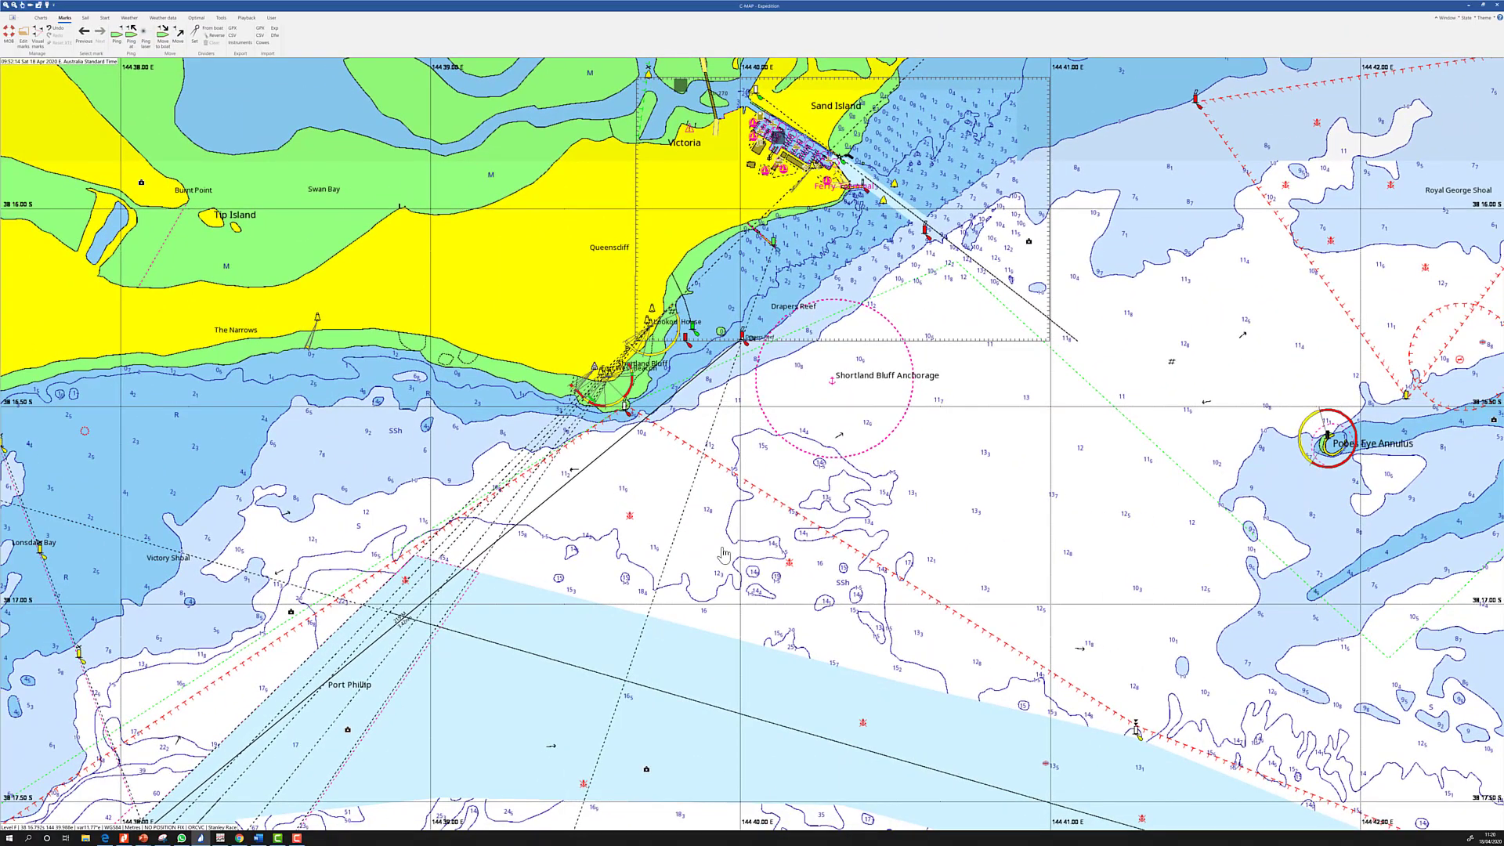
Zoom out to Stanley Harbour and Sawyer Bay, then bring up the dividers options
{"action": "scroll", "coordinate": [723, 554], "scroll_direction": "down", "scroll_amount": 2}
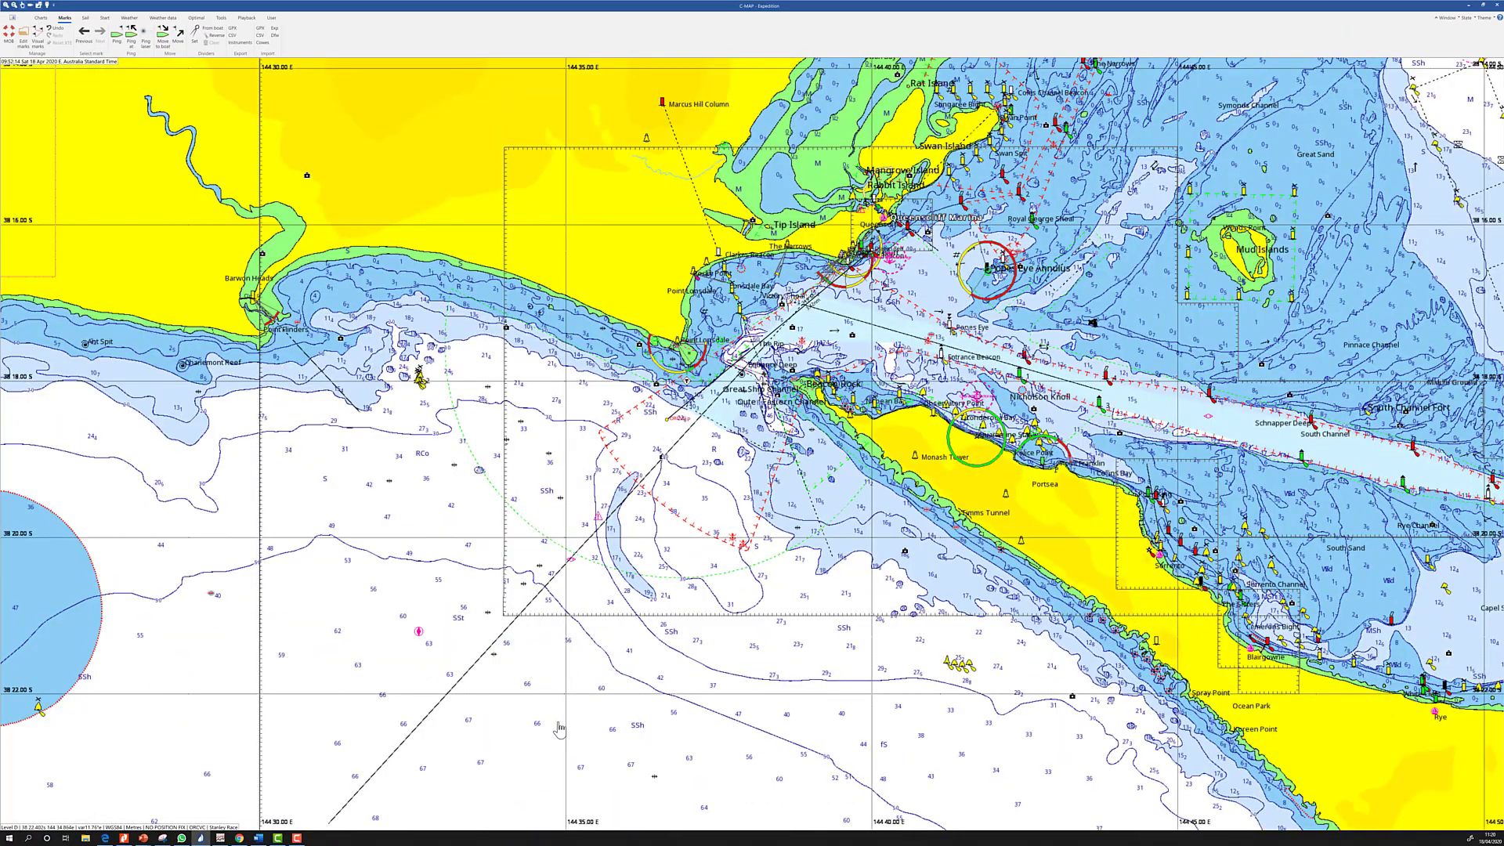
{"action": "left_click_drag", "start_coordinate": [699, 374], "coordinate": [708, 350]}
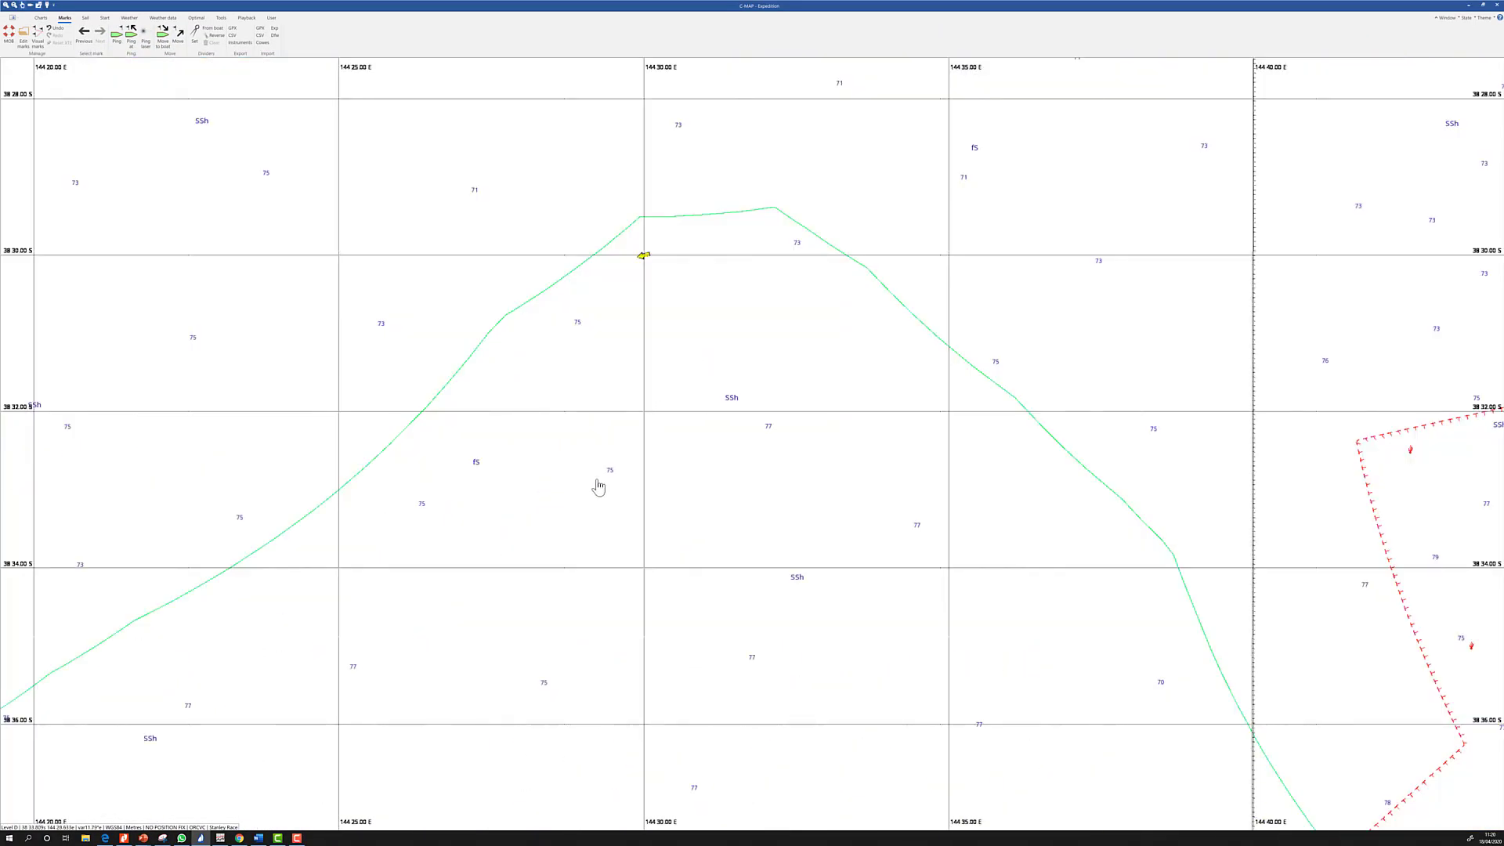
{"action": "scroll", "coordinate": [557, 537], "scroll_direction": "down", "scroll_amount": 3}
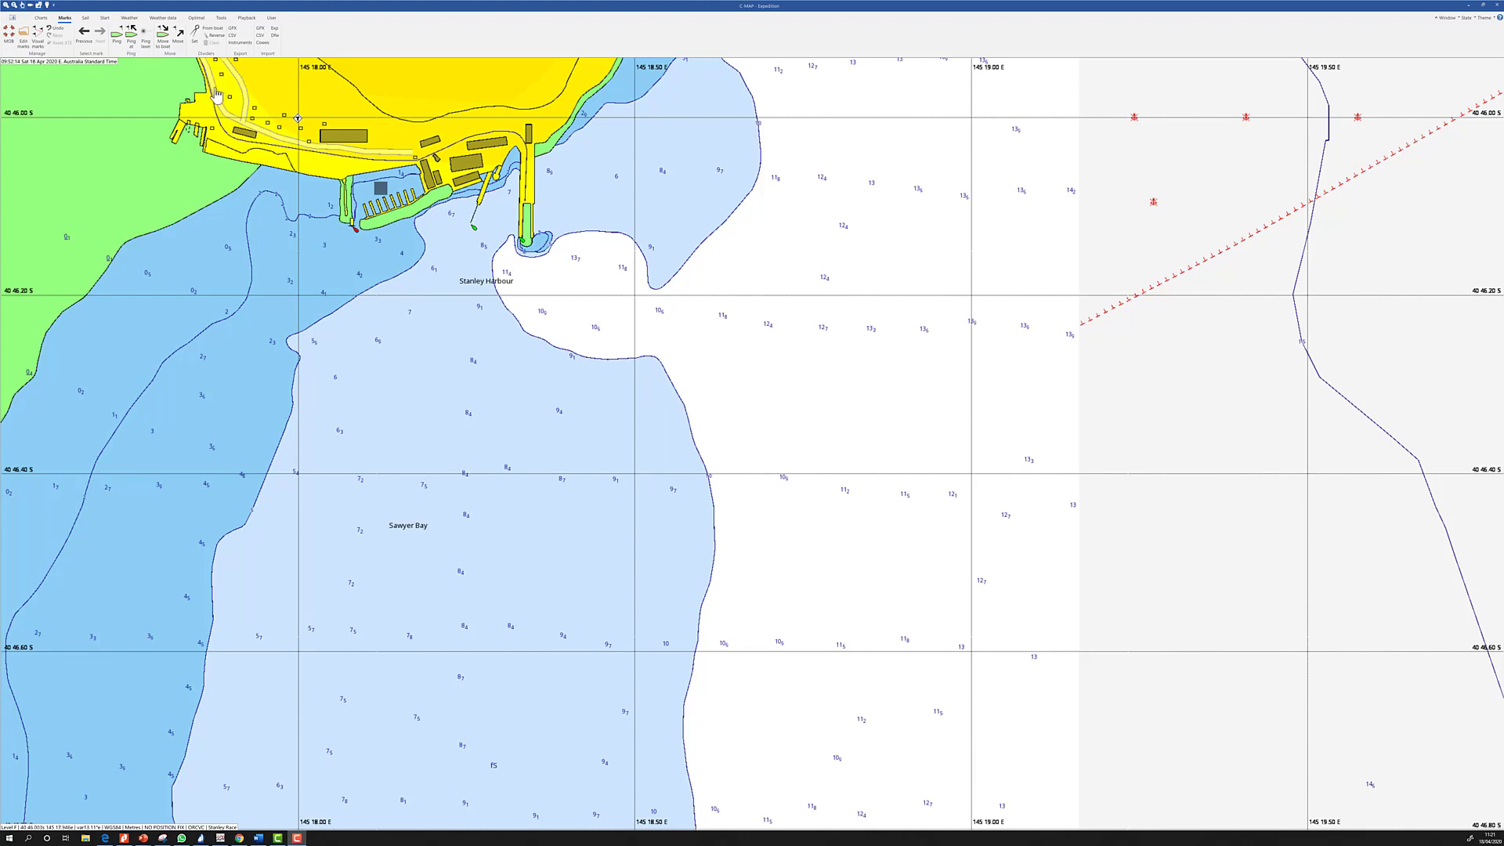
{"action": "left_click", "coordinate": [192, 41]}
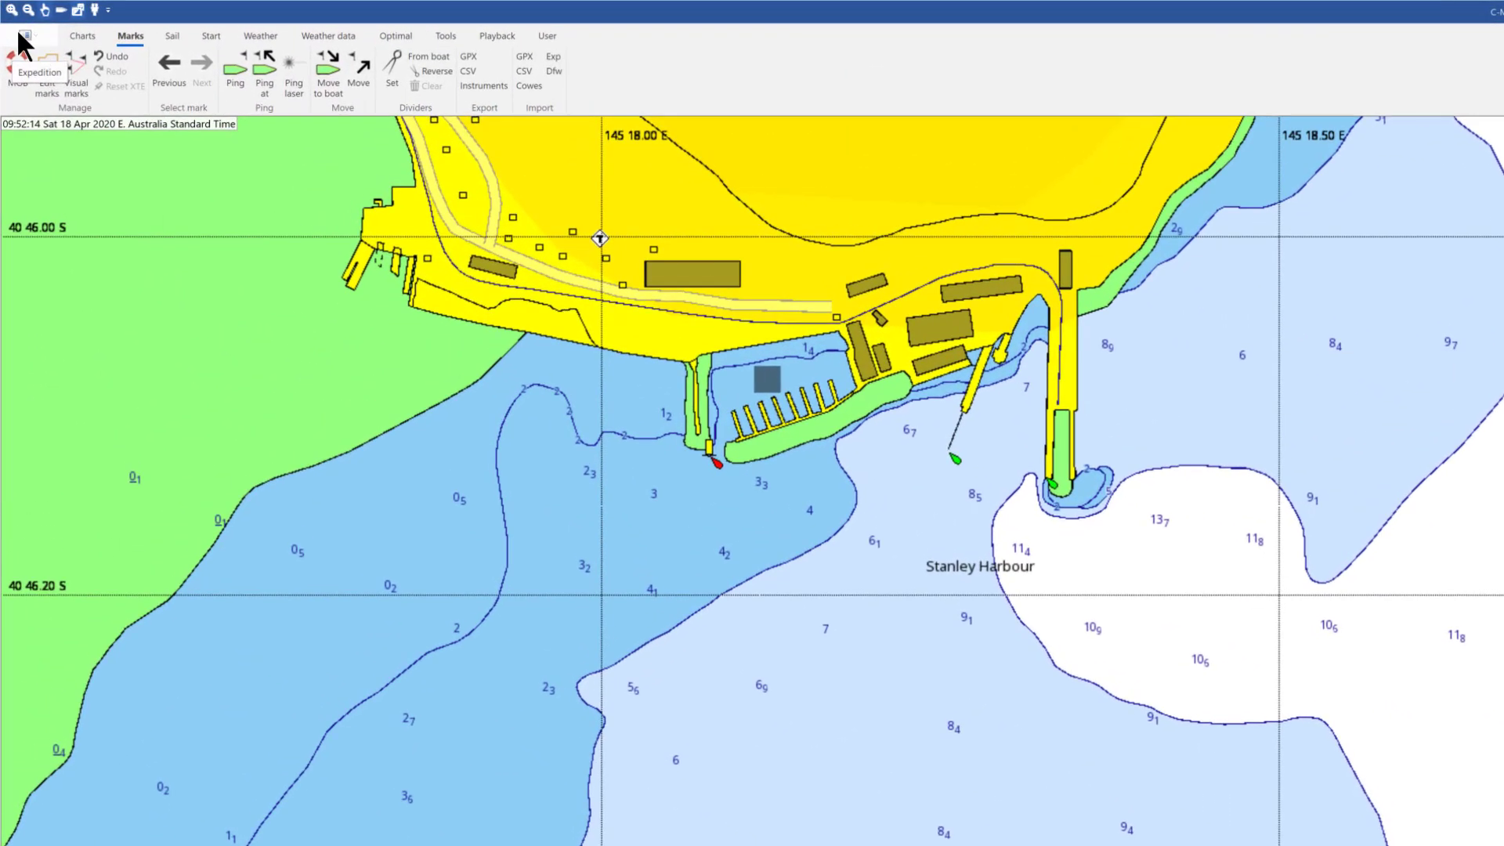
Change the distance unit from Nautical miles to Metres in Settings and apply it
{"action": "left_click", "coordinate": [11, 17]}
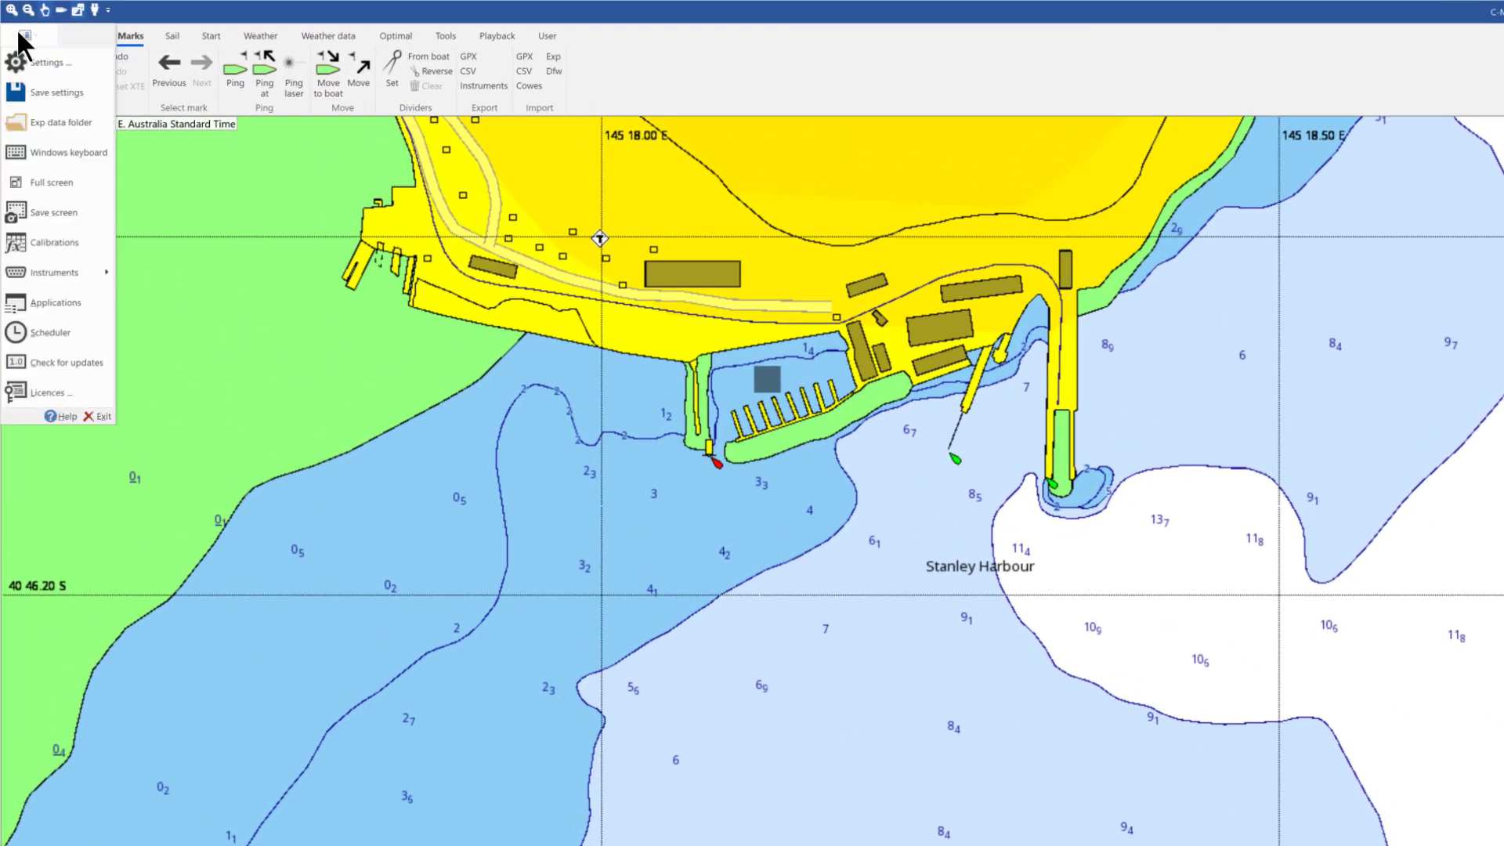
{"action": "left_click", "coordinate": [41, 62]}
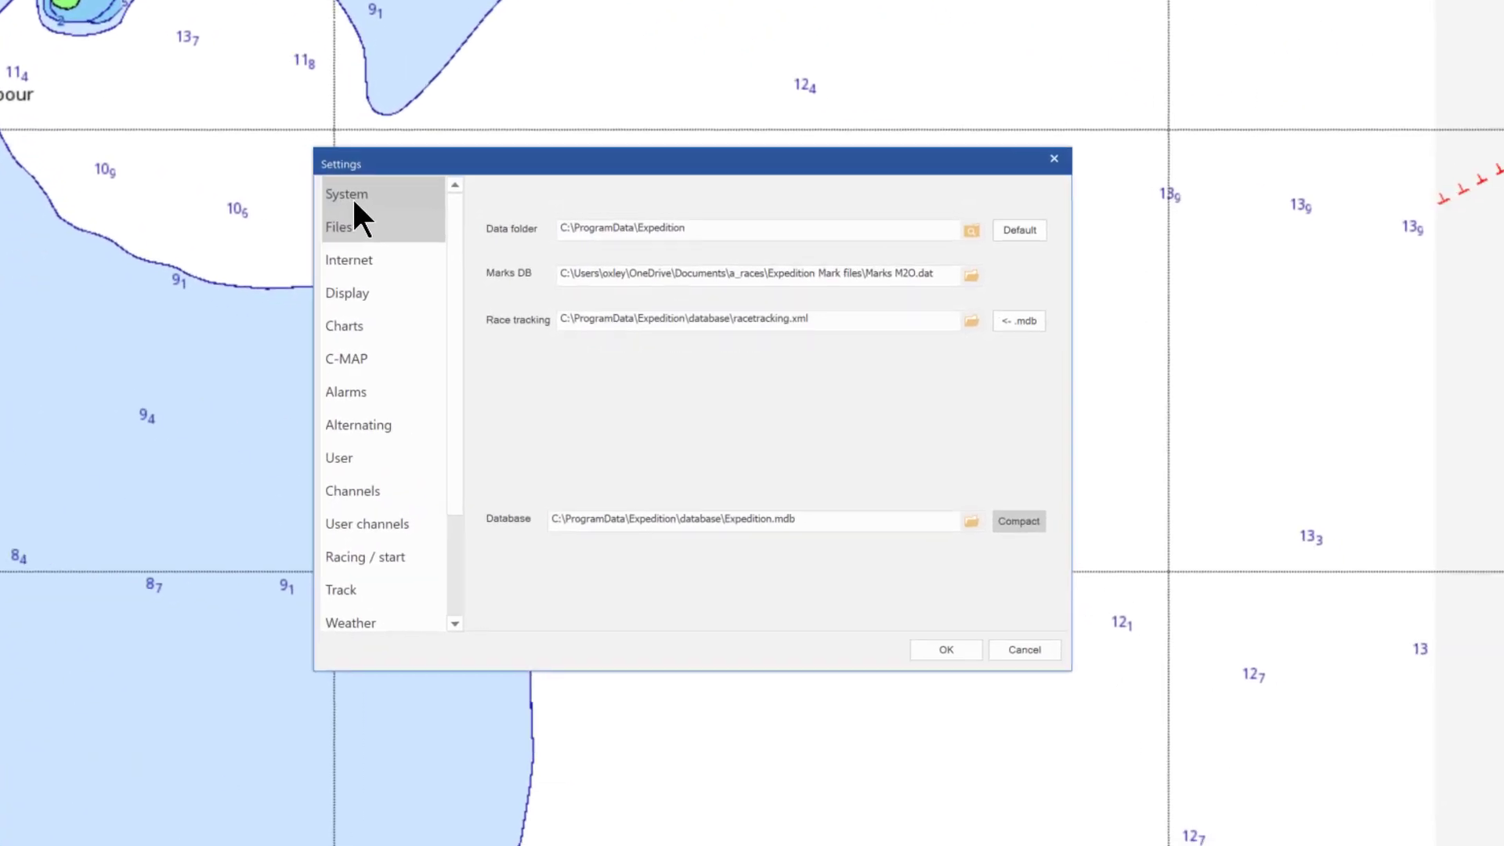
{"action": "left_click", "coordinate": [1288, 647]}
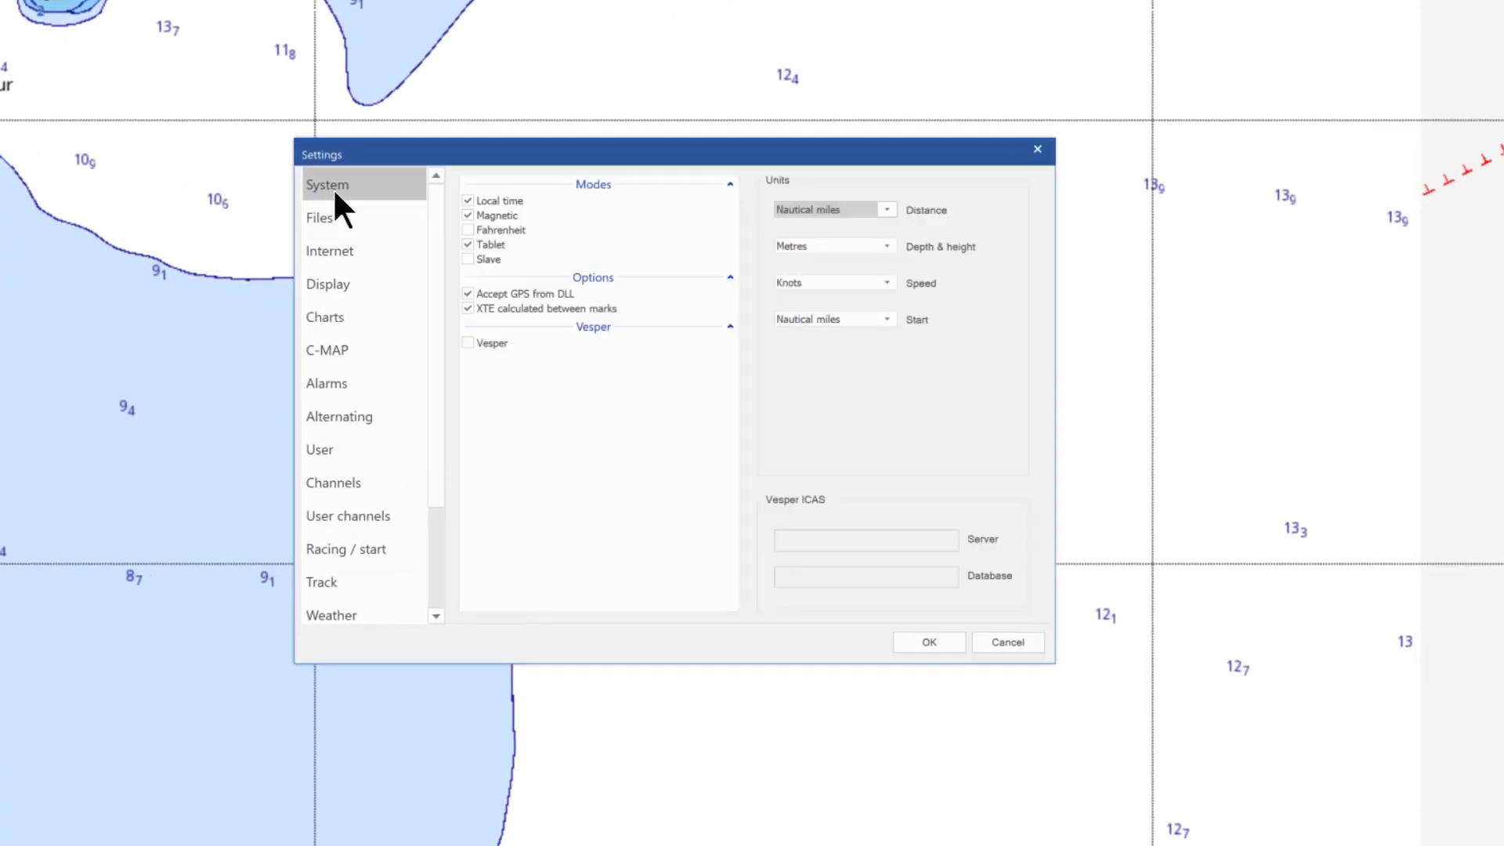
{"action": "left_click", "coordinate": [885, 208]}
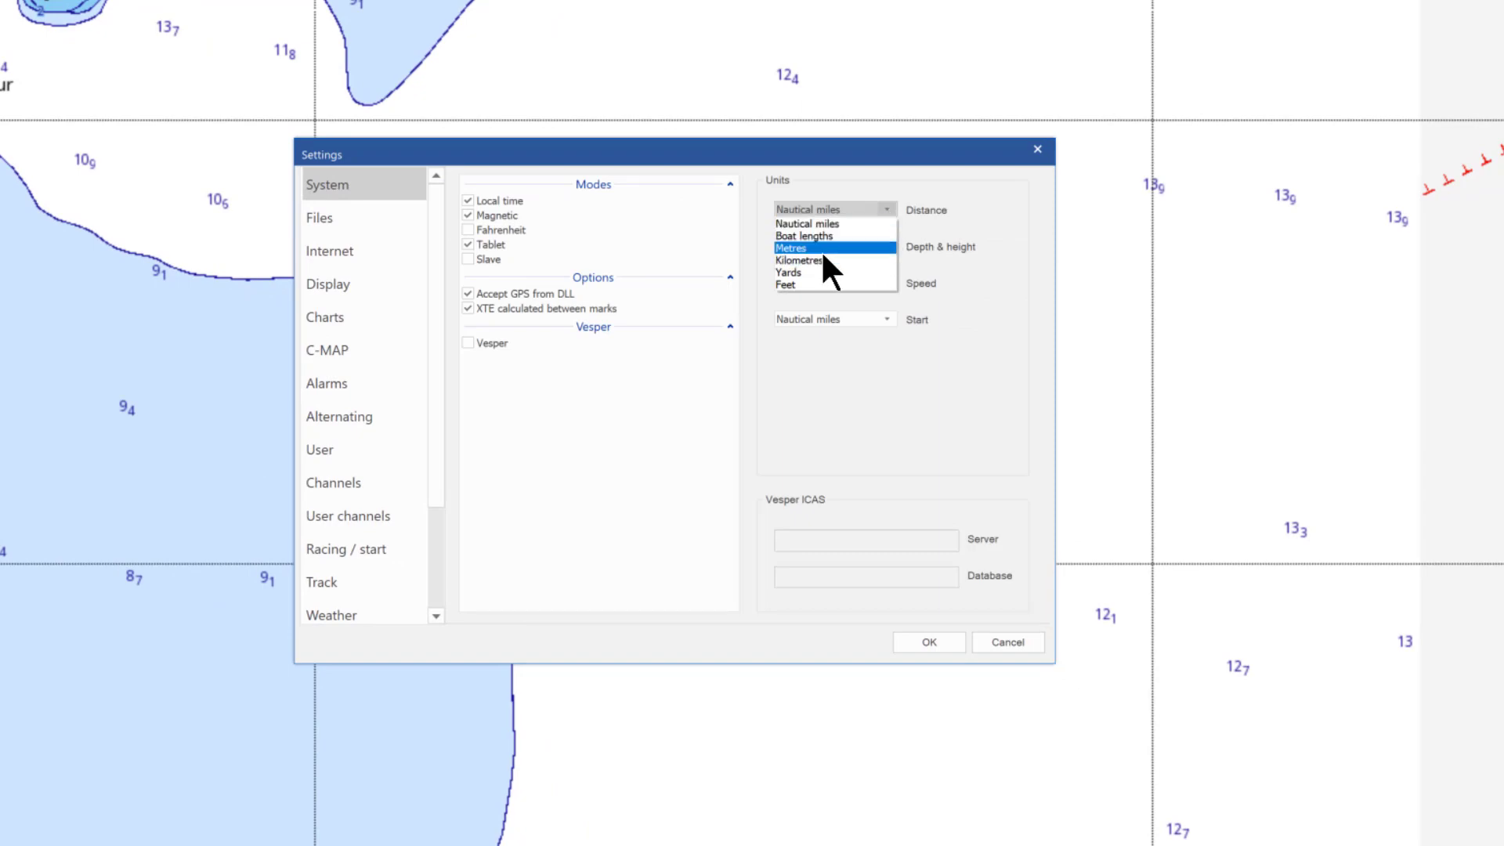
{"action": "left_click", "coordinate": [821, 248]}
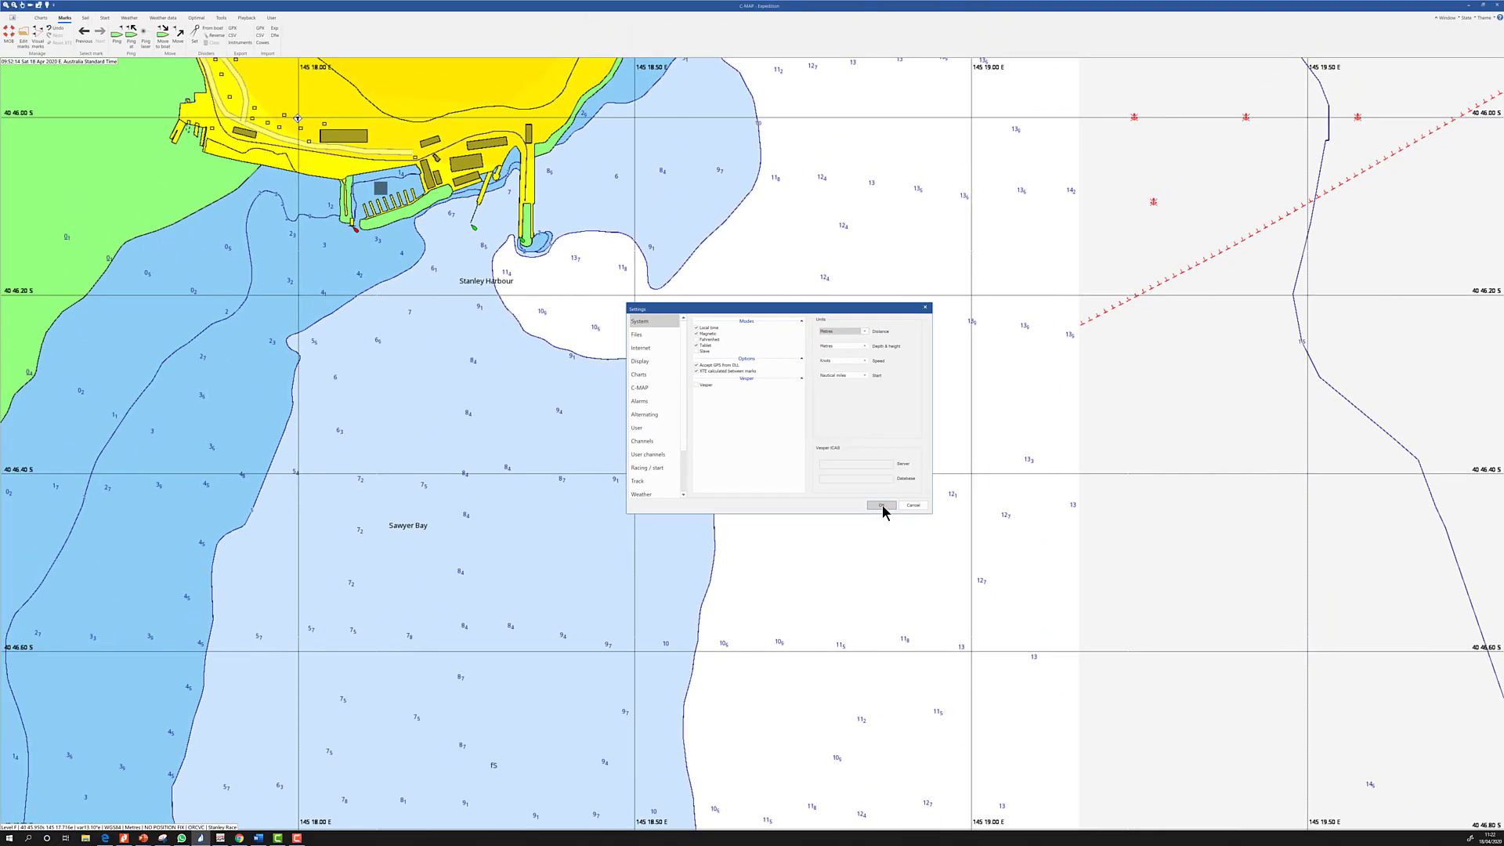
{"action": "left_click", "coordinate": [883, 510]}
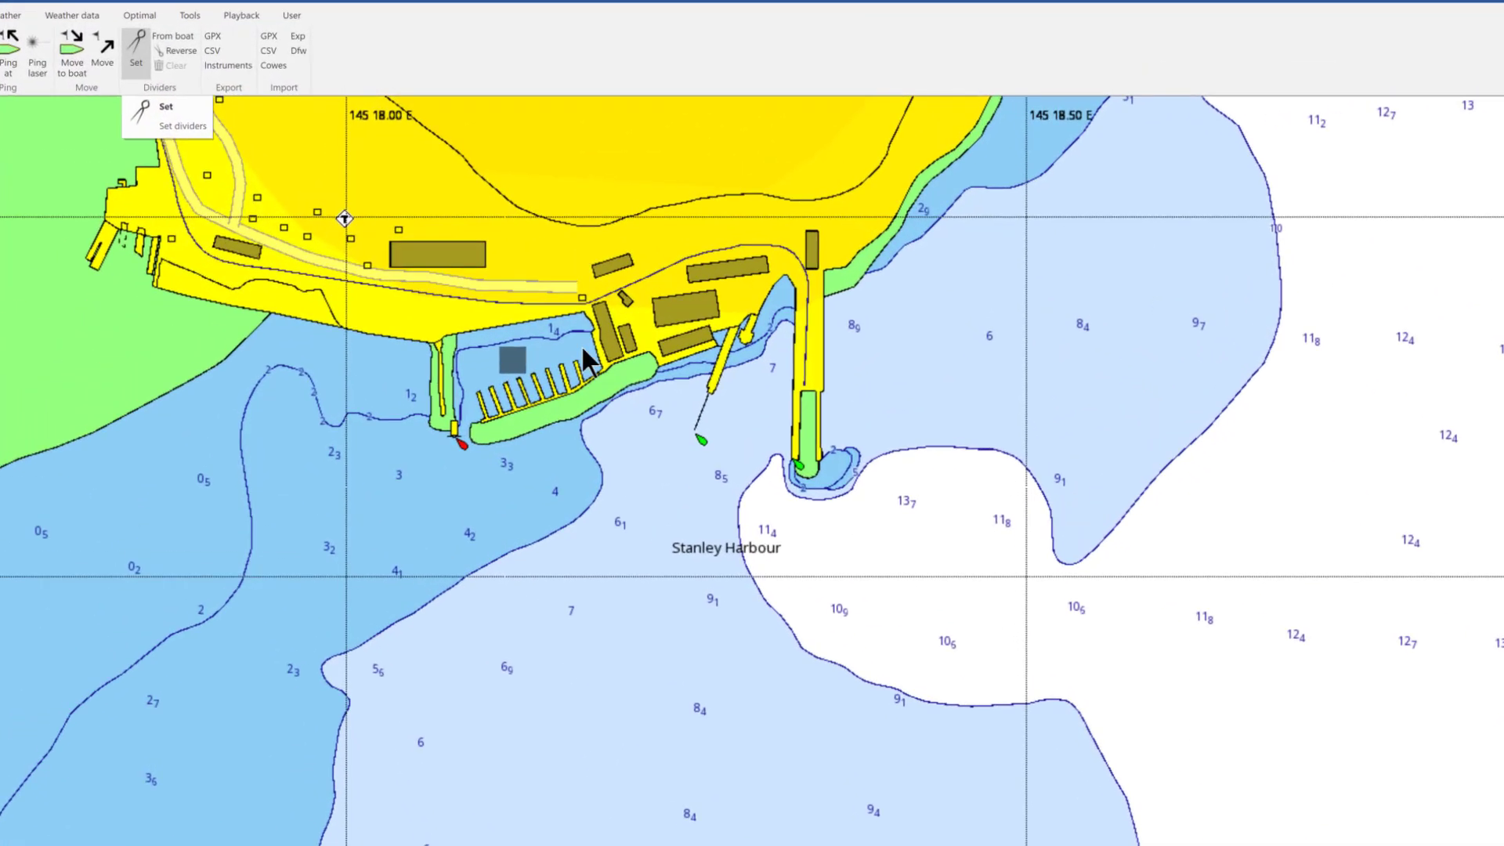
Run the dividers south from the Stanley Harbour pier end, about 86 m
{"action": "left_click", "coordinate": [195, 30]}
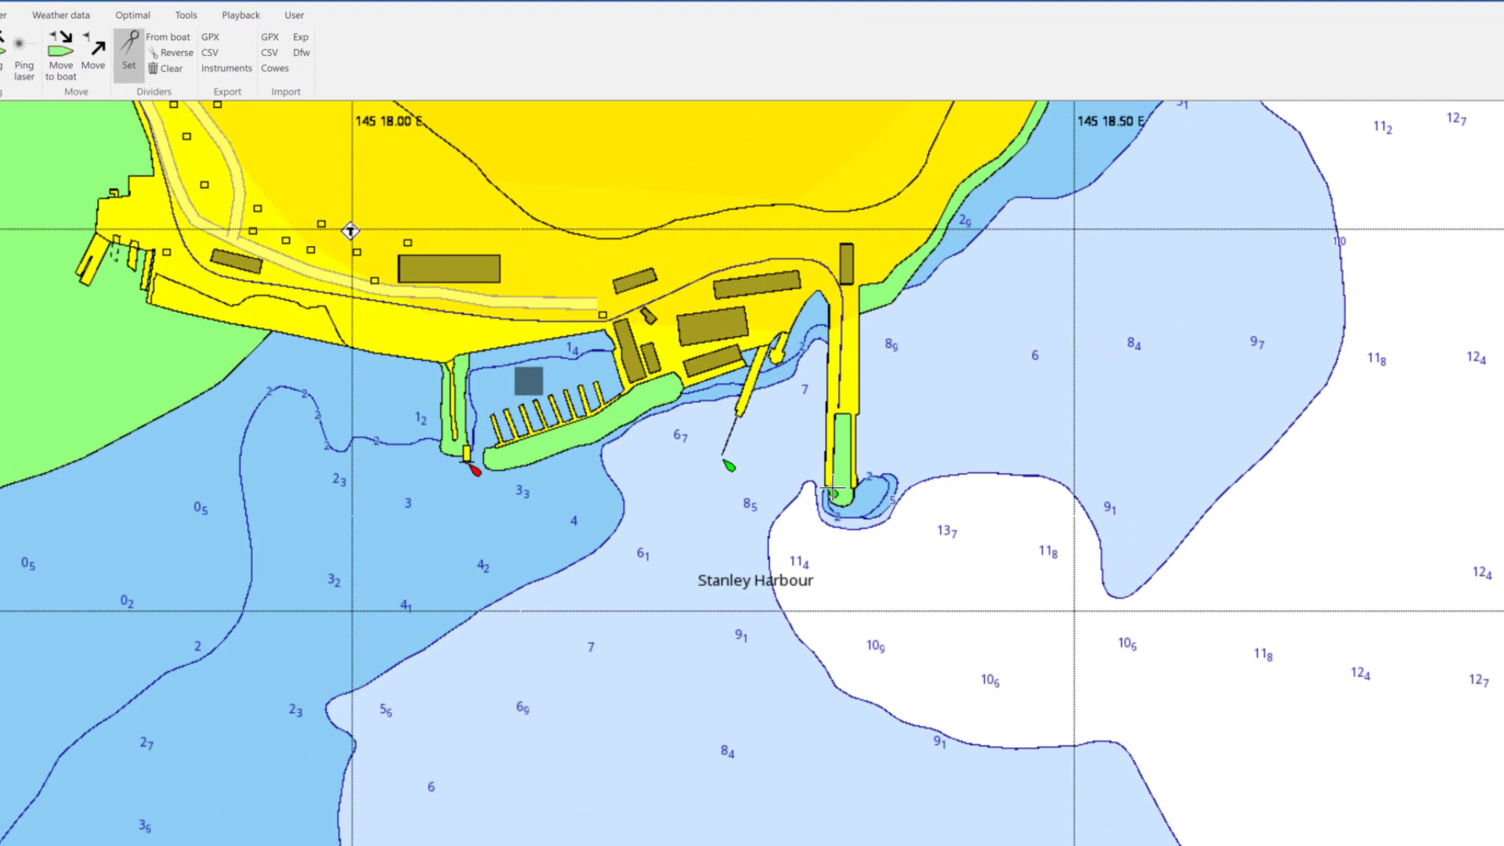
{"action": "left_click_drag", "start_coordinate": [829, 492], "coordinate": [829, 607]}
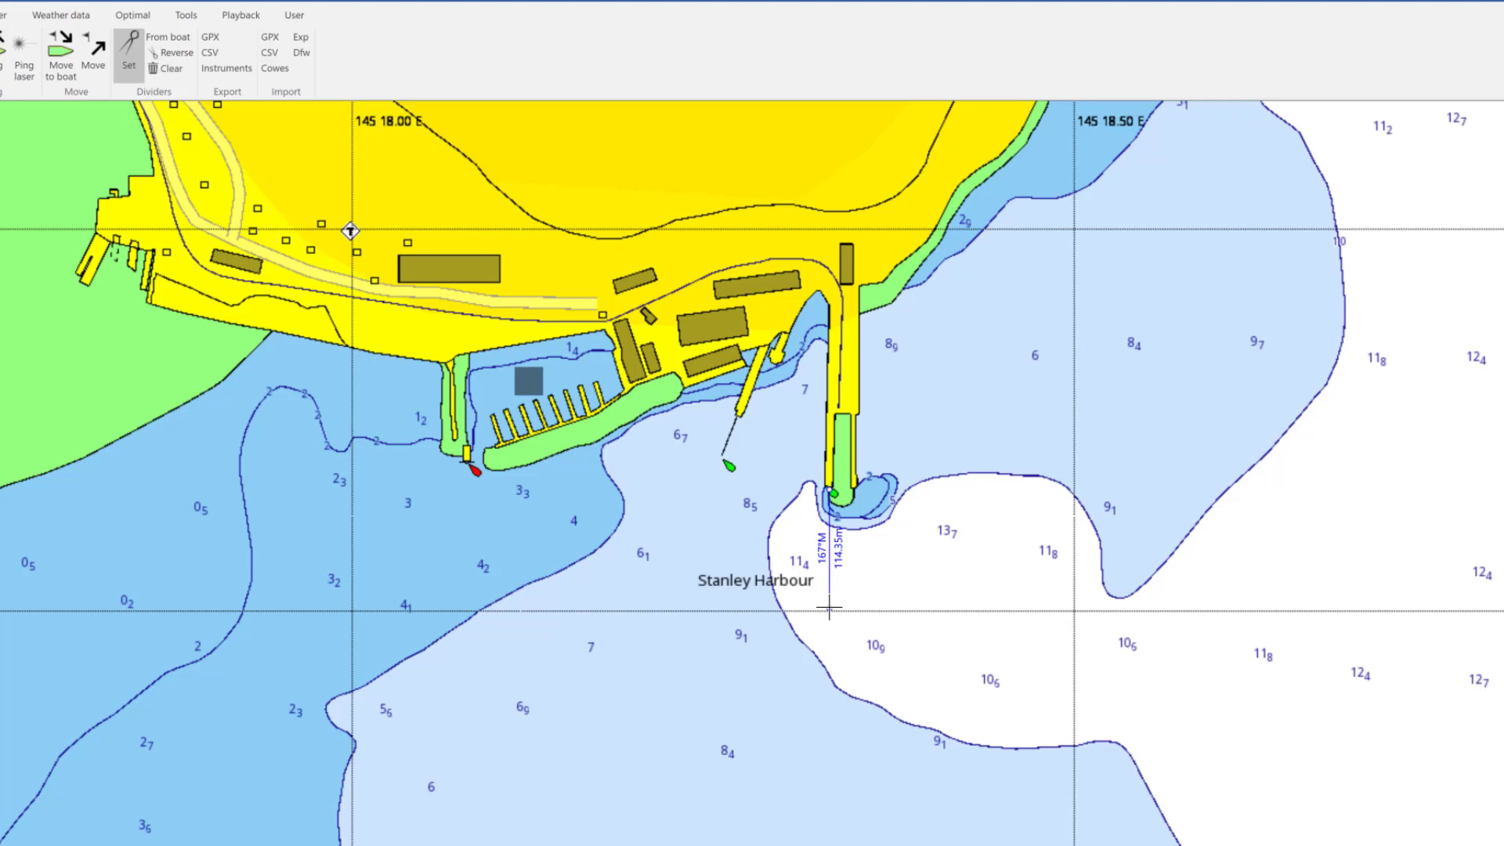
{"action": "left_click_drag", "start_coordinate": [829, 607], "coordinate": [828, 568]}
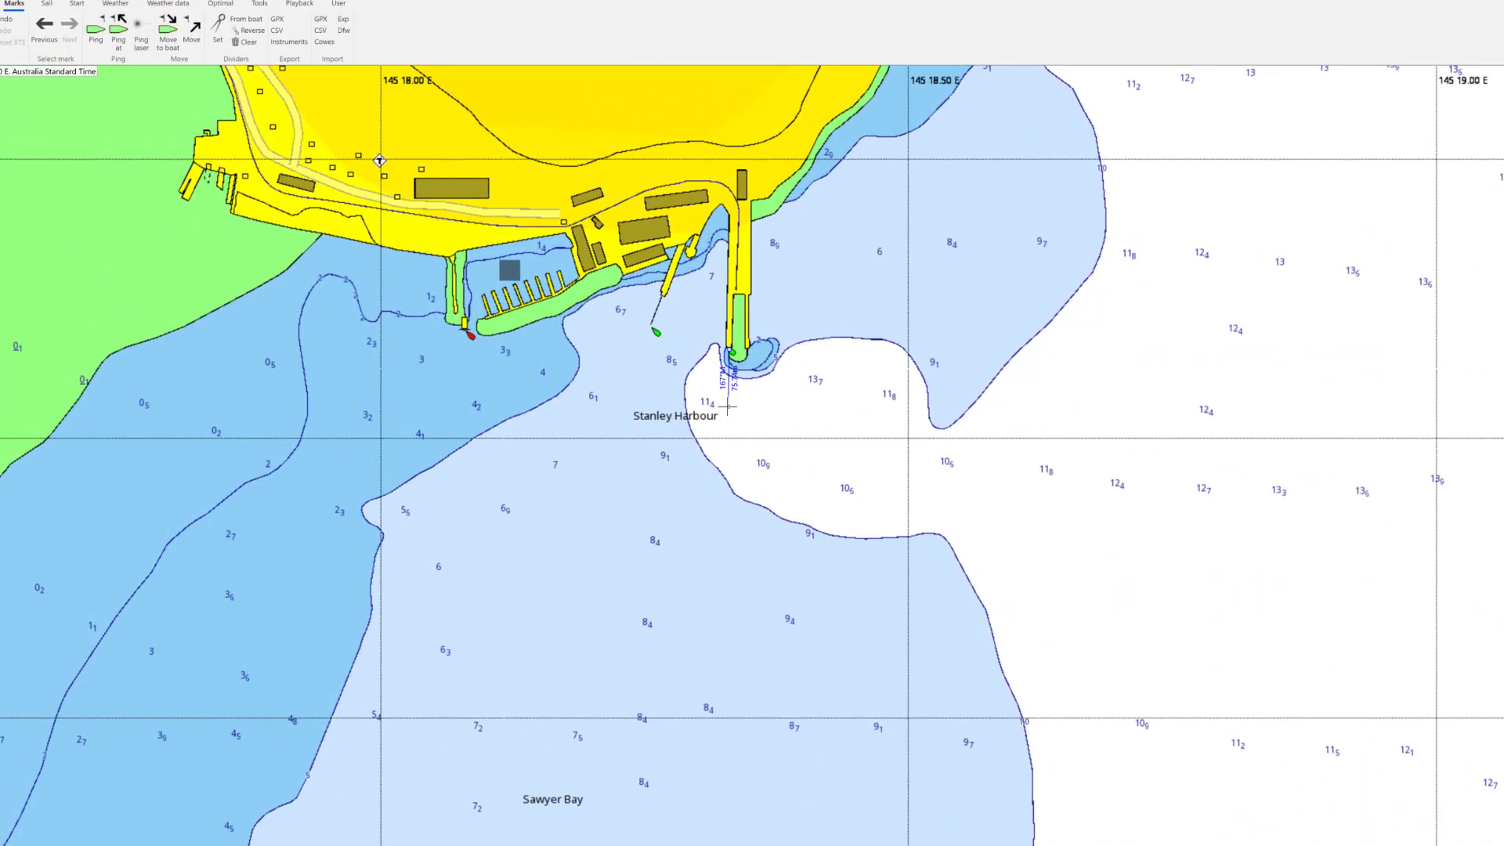
Add Mark0 as a new end mark at the dividers' end and open its properties
{"action": "right_click", "coordinate": [520, 280]}
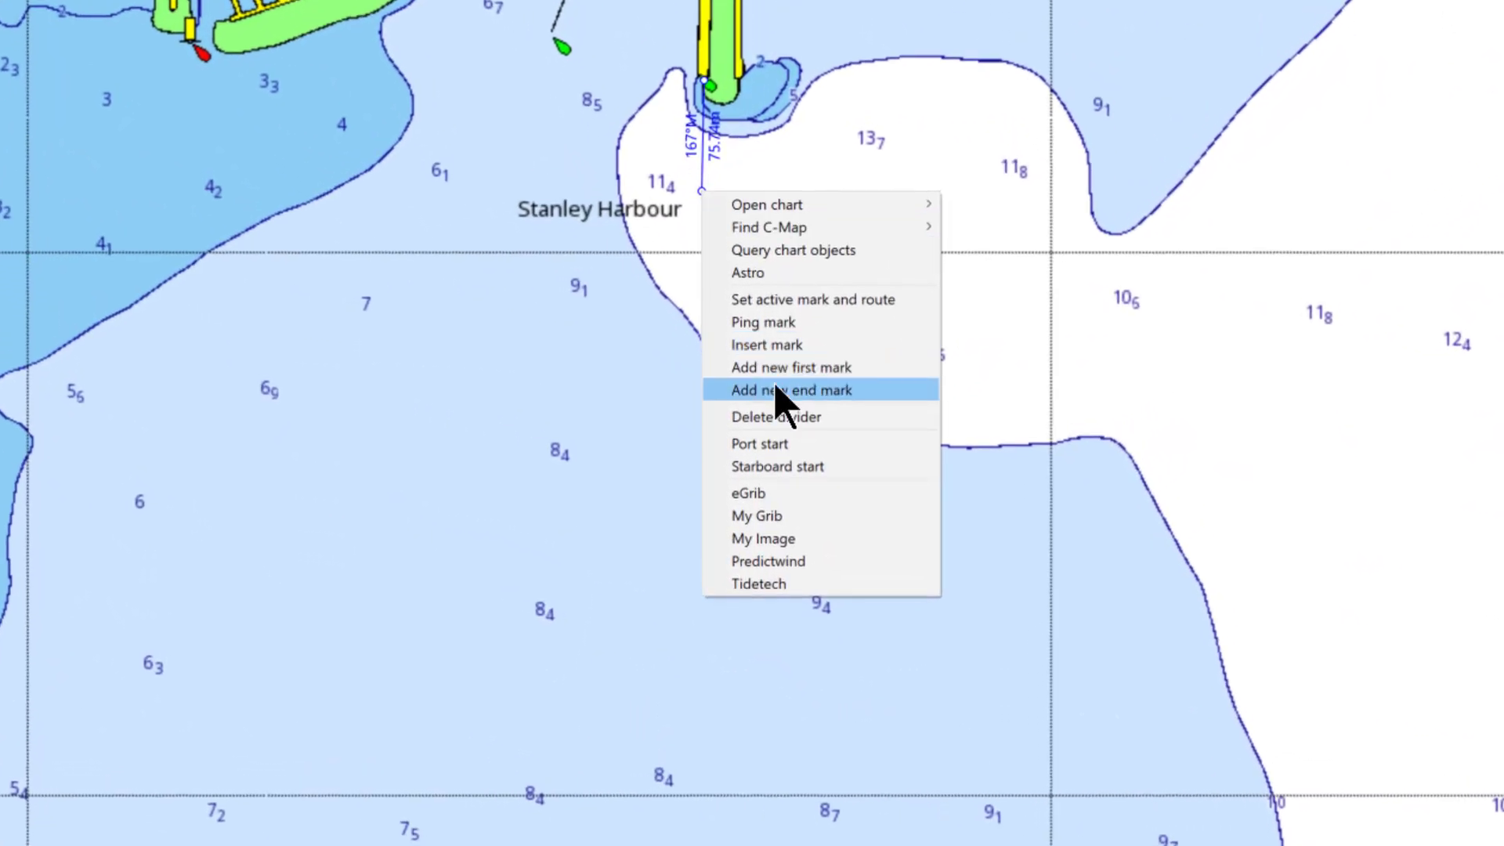
{"action": "left_click", "coordinate": [779, 391]}
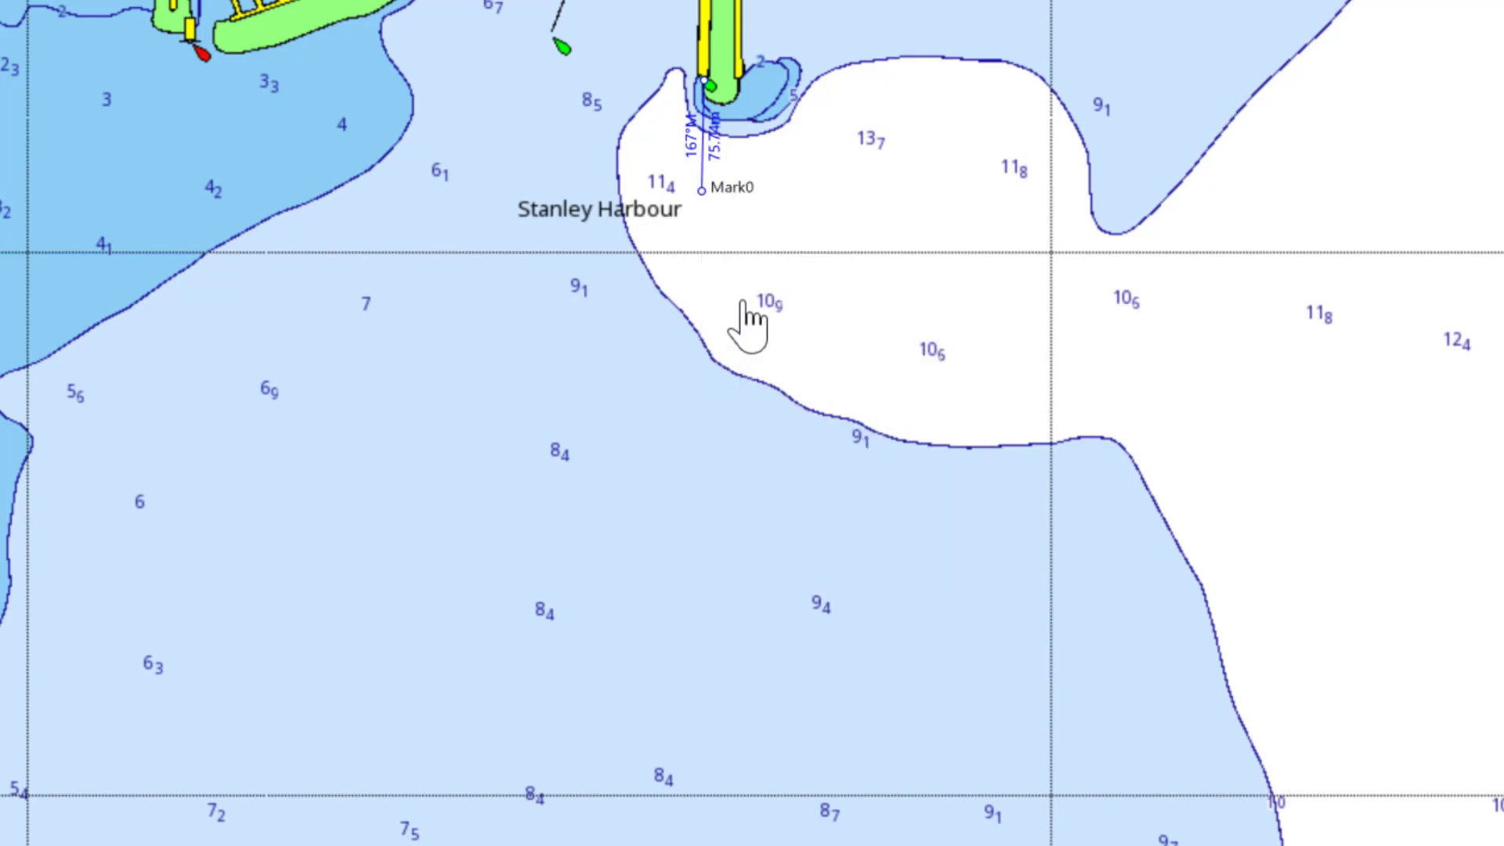
{"action": "right_click", "coordinate": [703, 195]}
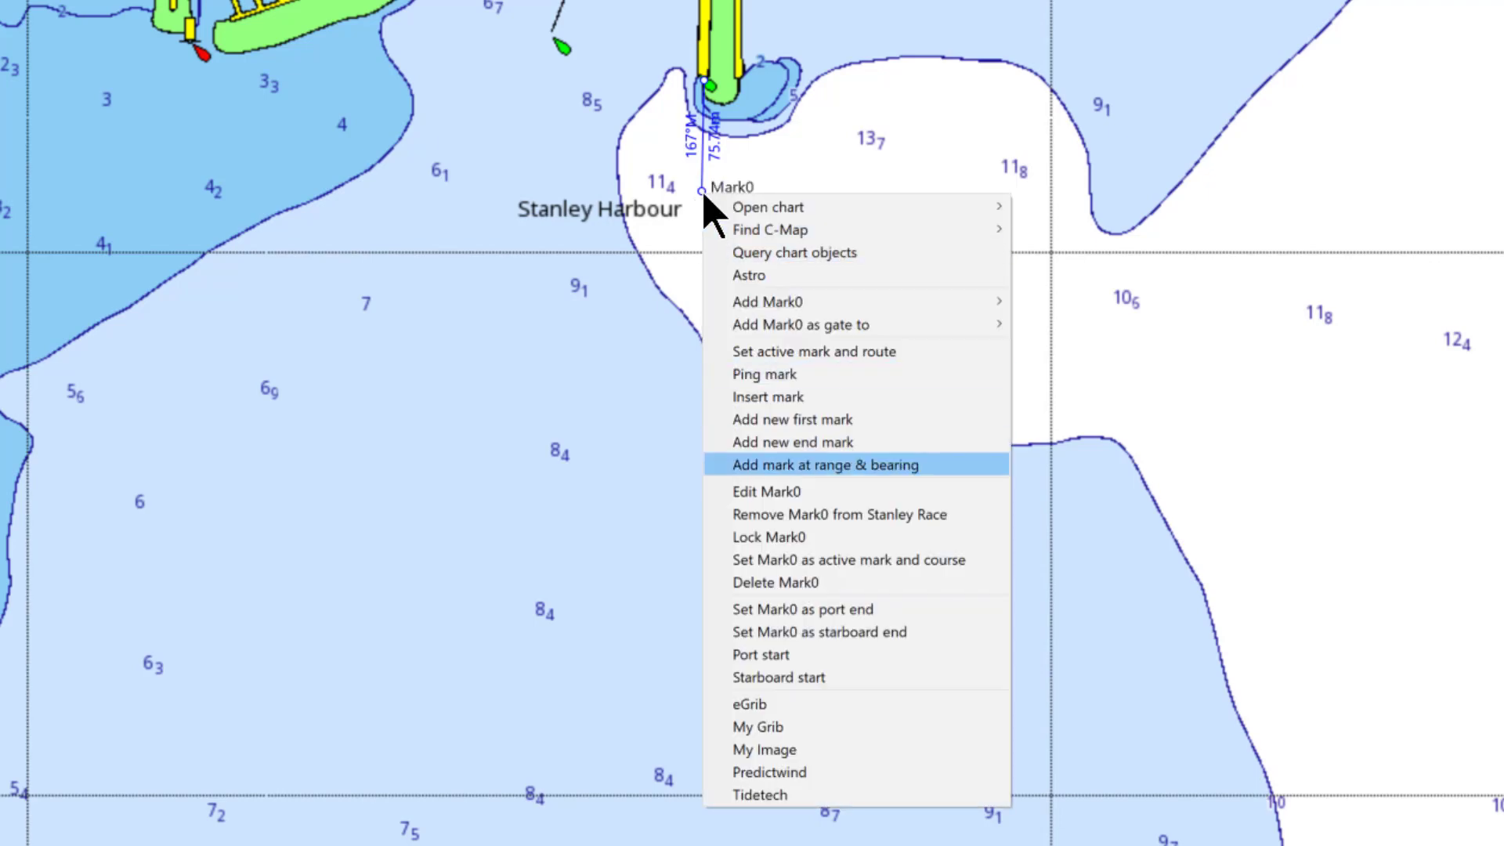
{"action": "left_click", "coordinate": [786, 494]}
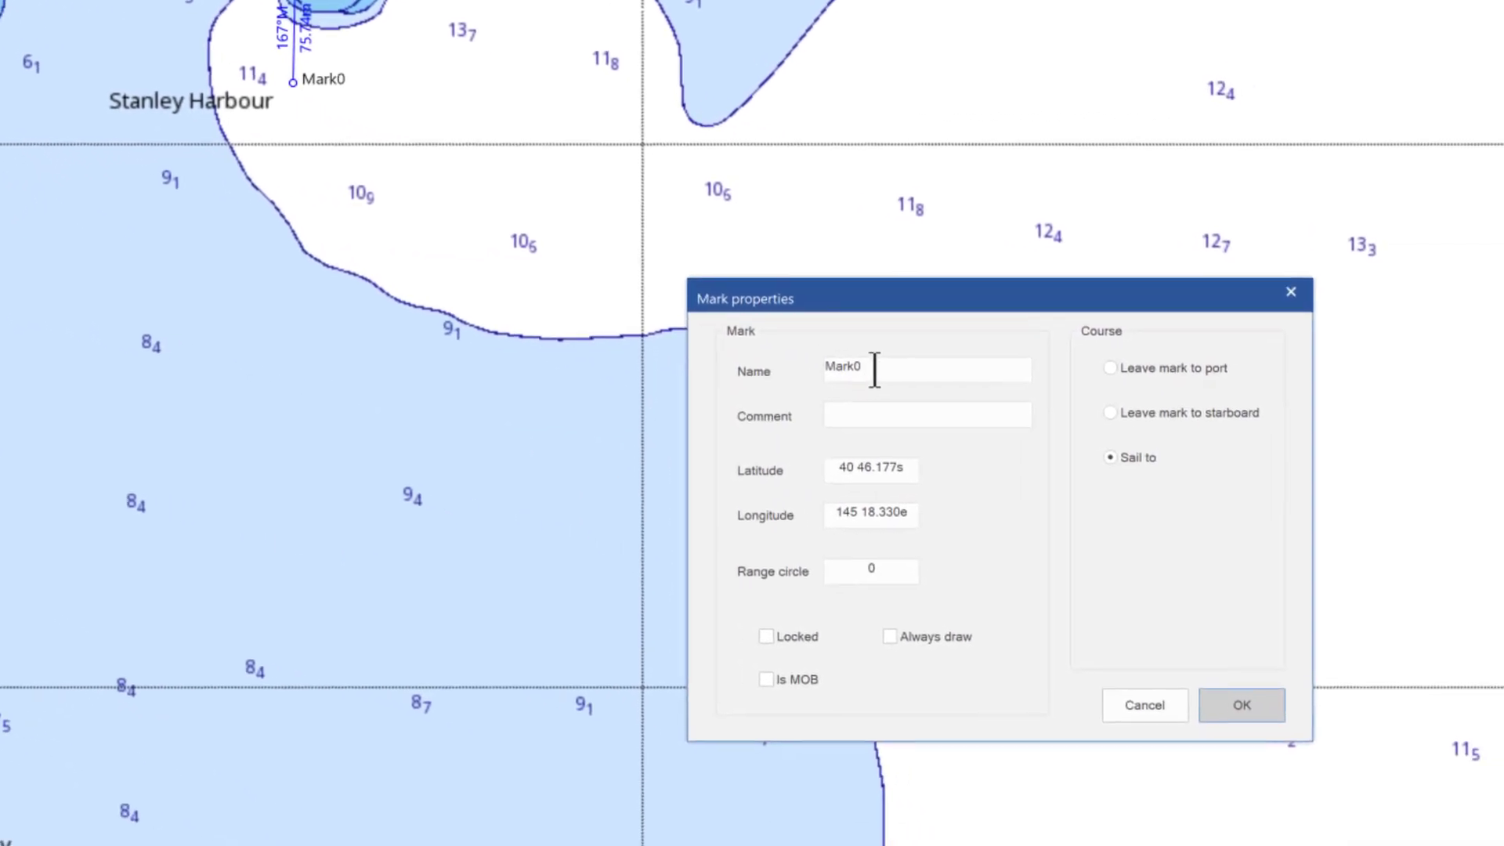
Name the mark 'Fin', add the comment 'fl light', lock it, and save
{"action": "left_click", "coordinate": [1128, 437]}
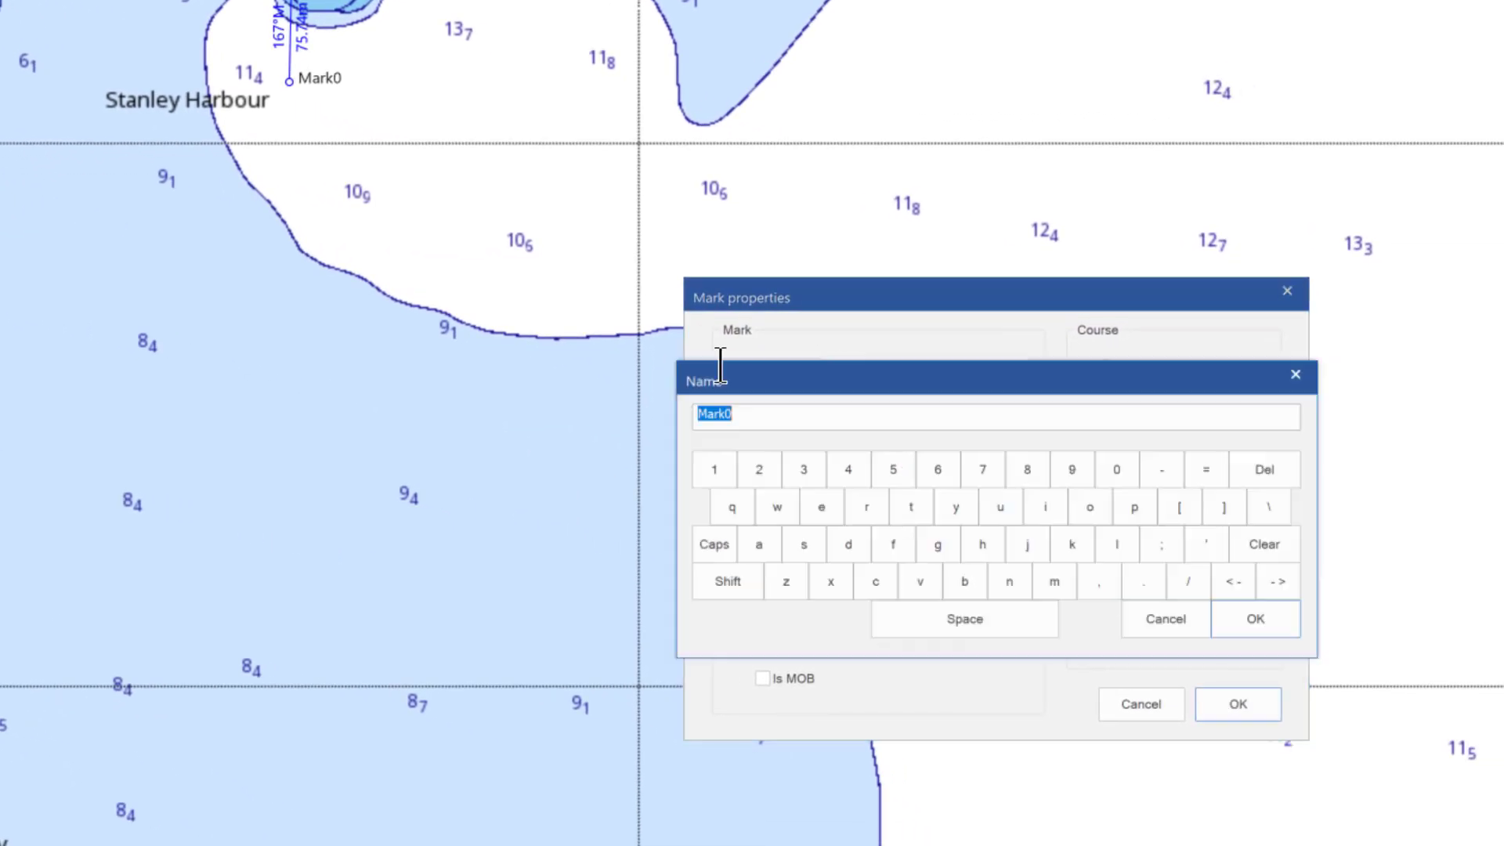
{"action": "type", "text": "Fin"}
{"action": "left_click", "coordinate": [1263, 629]}
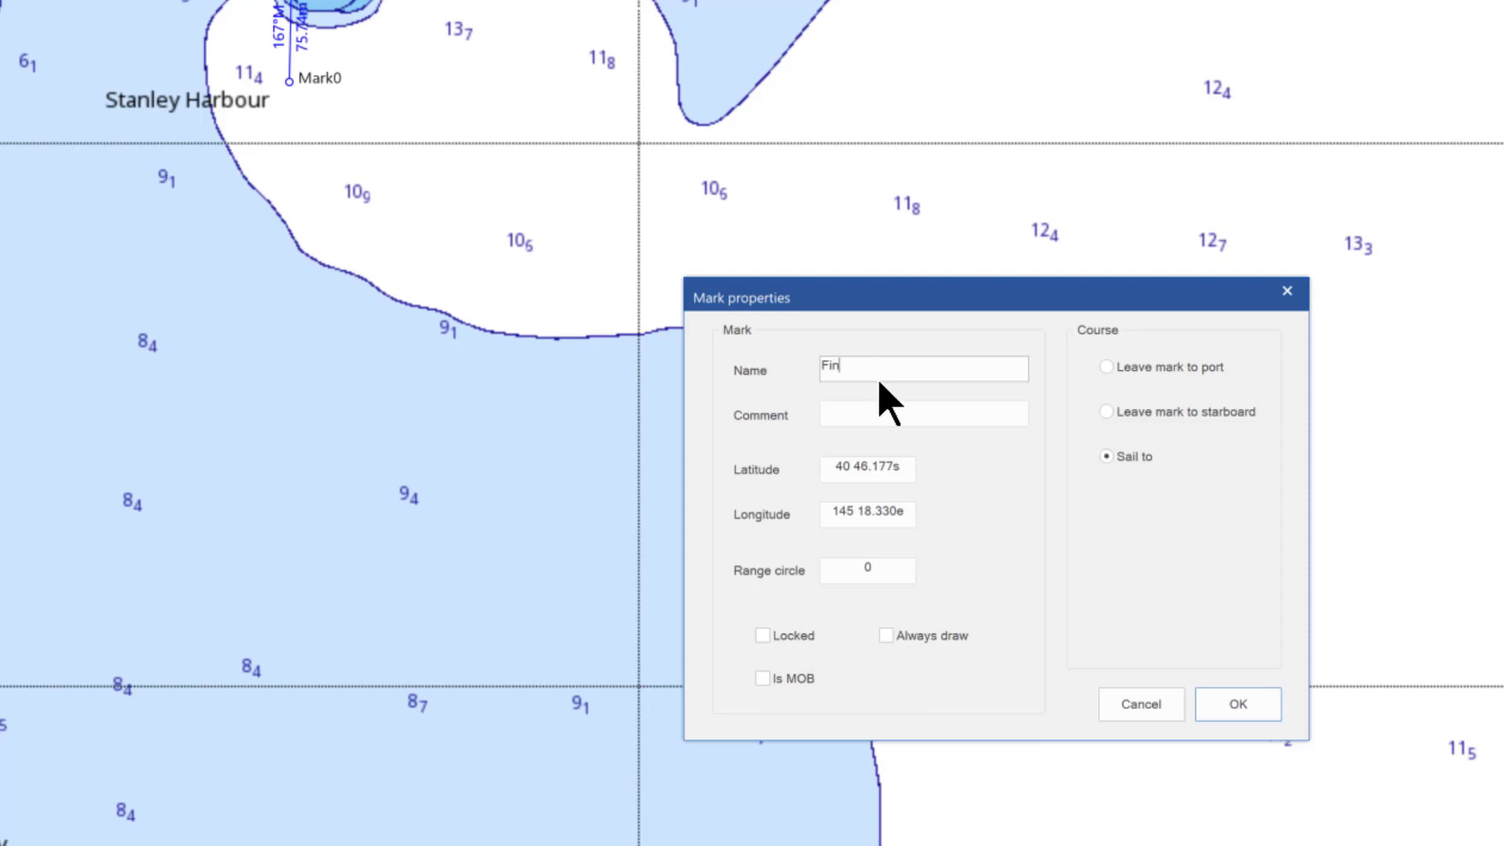
{"action": "left_click", "coordinate": [867, 412]}
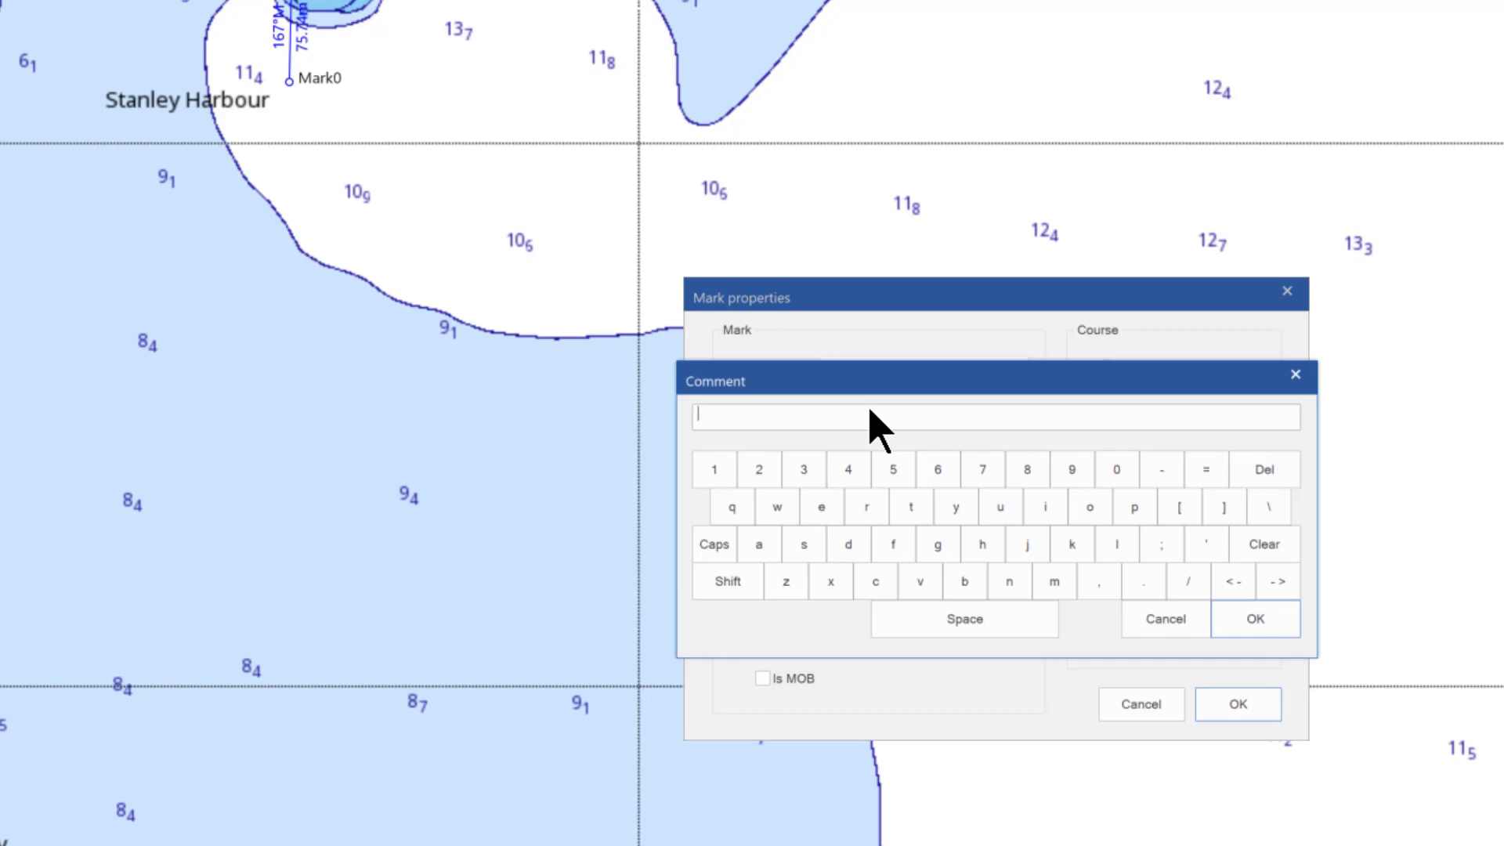
{"action": "type", "text": "fl light"}
{"action": "left_click", "coordinate": [1255, 621]}
{"action": "left_click", "coordinate": [771, 641]}
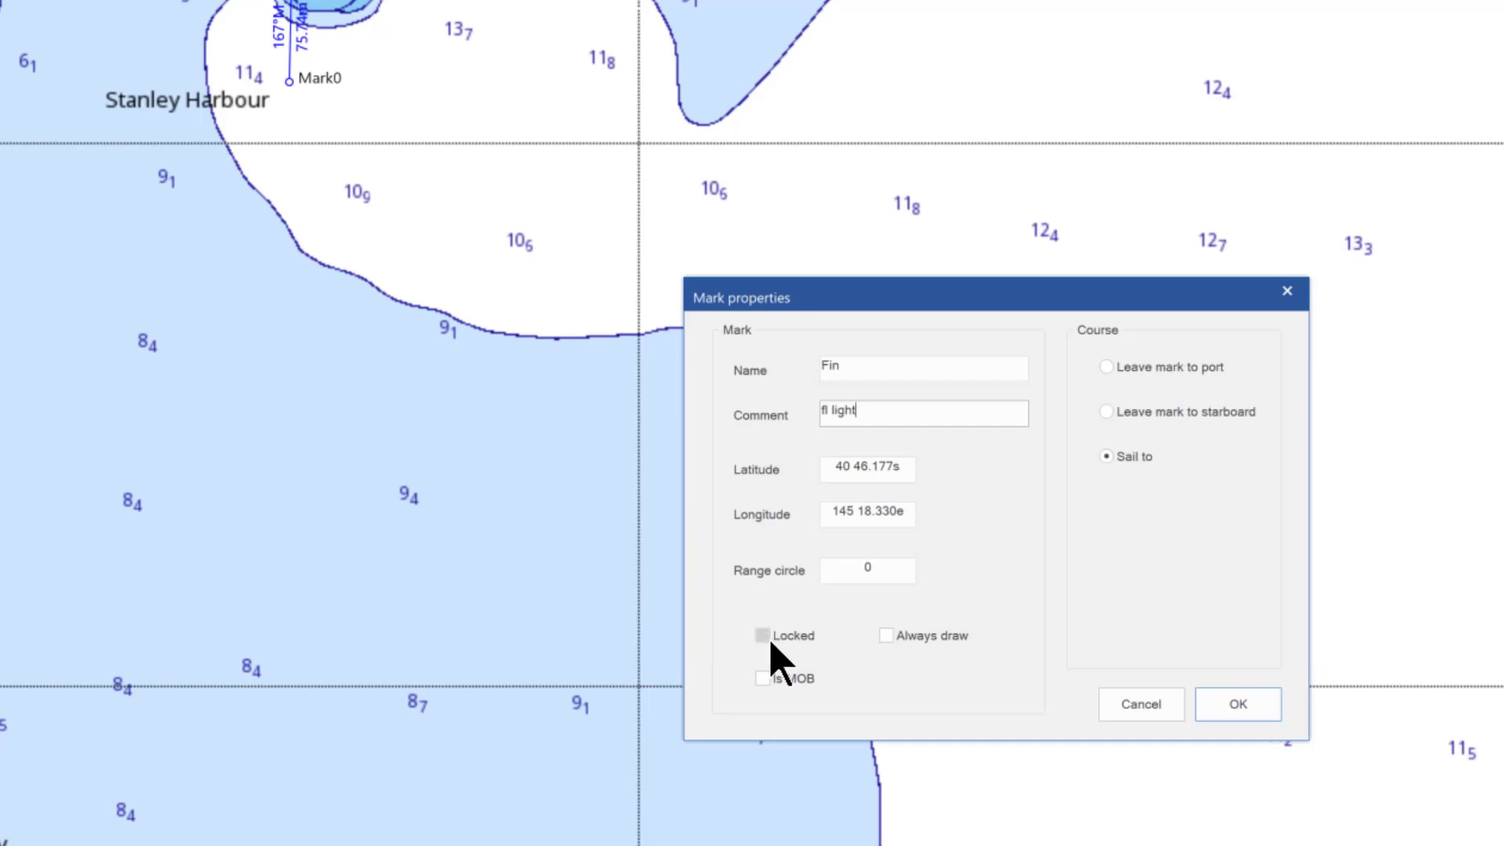
{"action": "left_click", "coordinate": [1235, 707]}
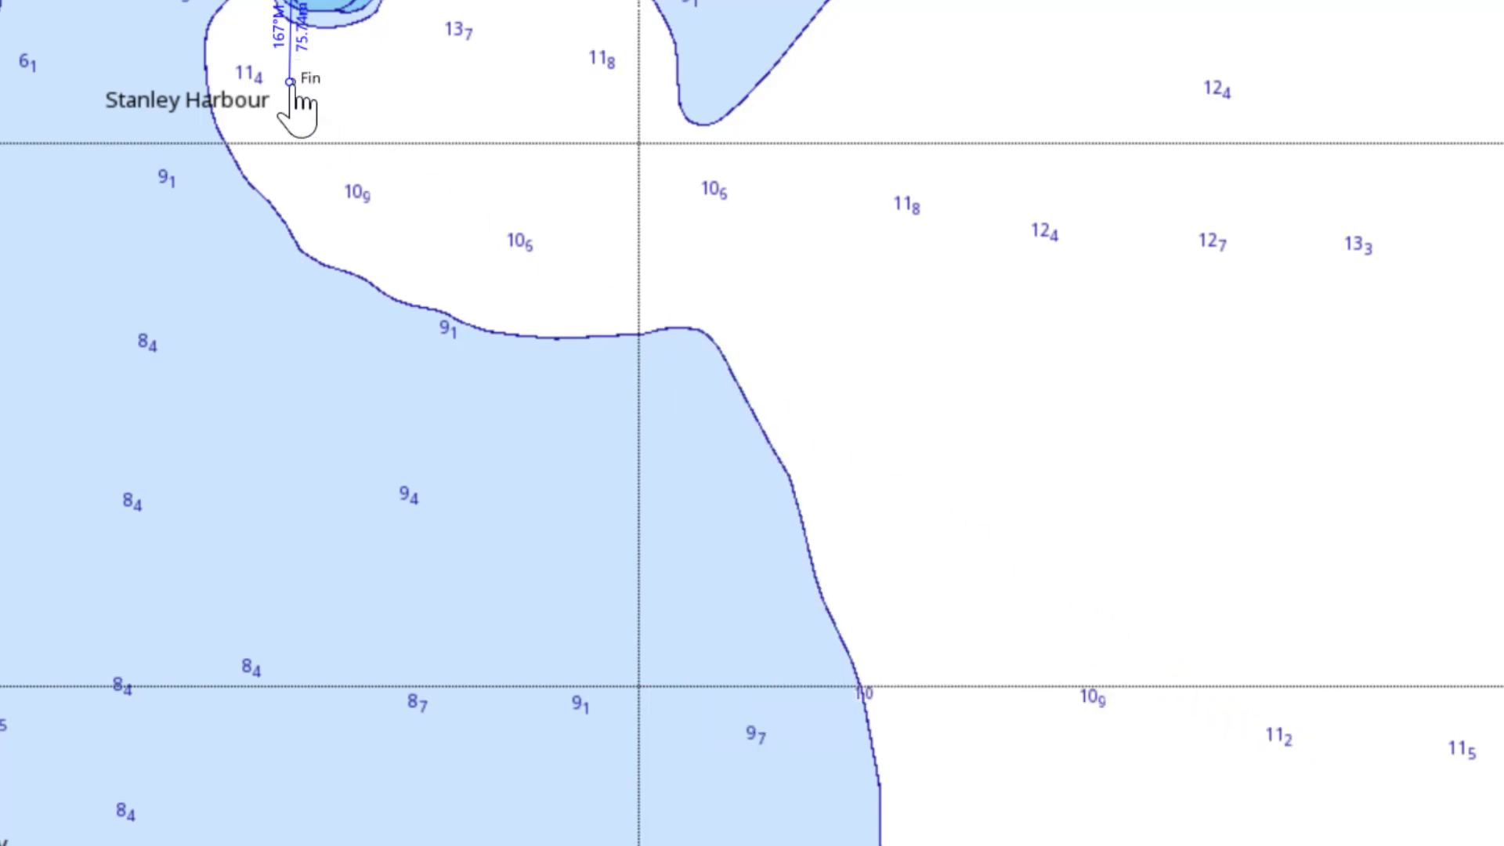
{"action": "mouse_move", "coordinate": [295, 86]}
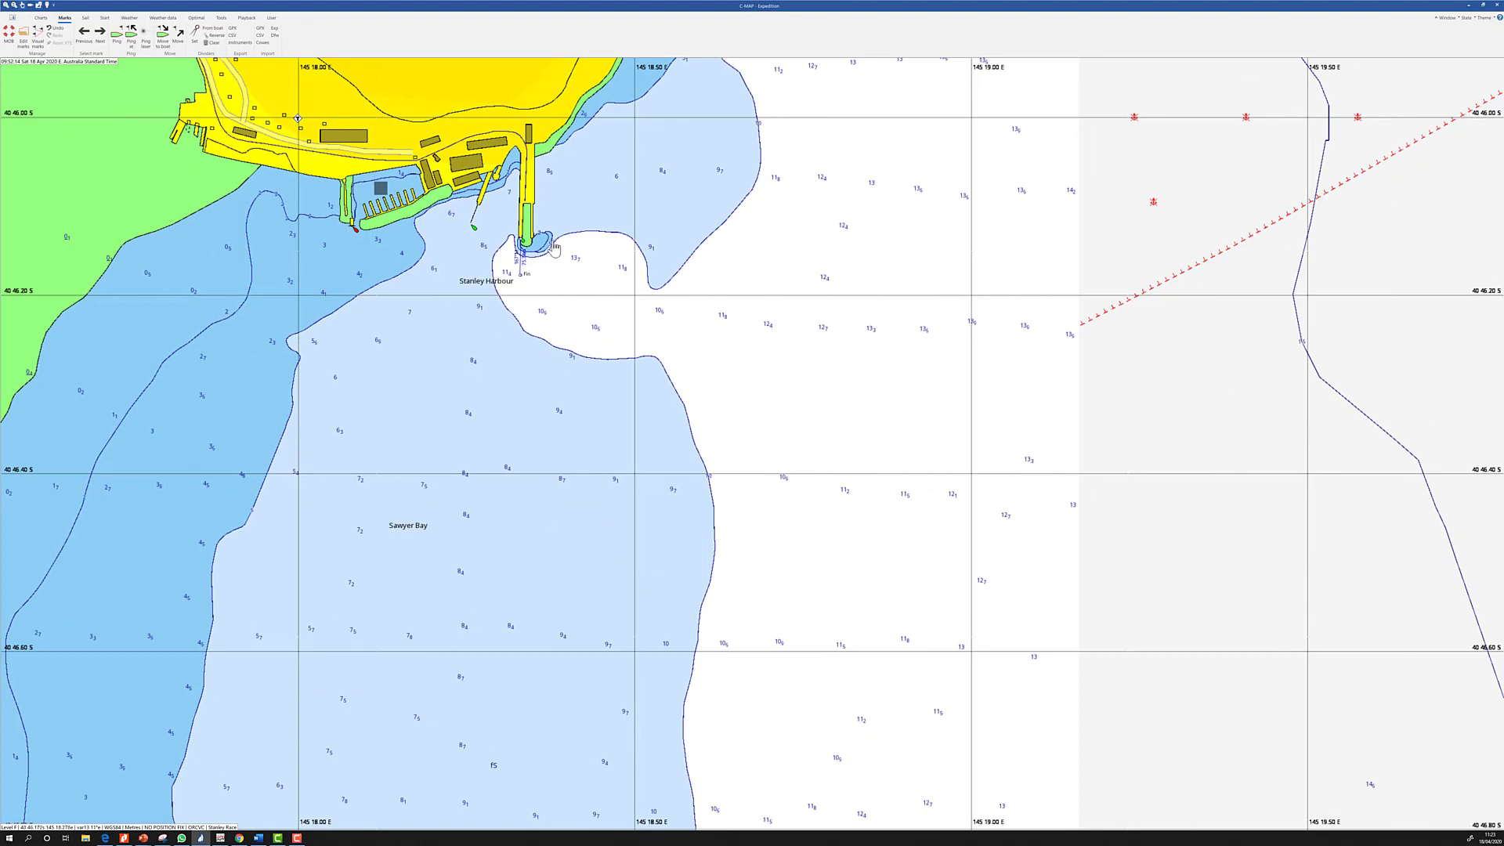
{"action": "scroll", "coordinate": [554, 247], "scroll_direction": "up", "scroll_amount": 1}
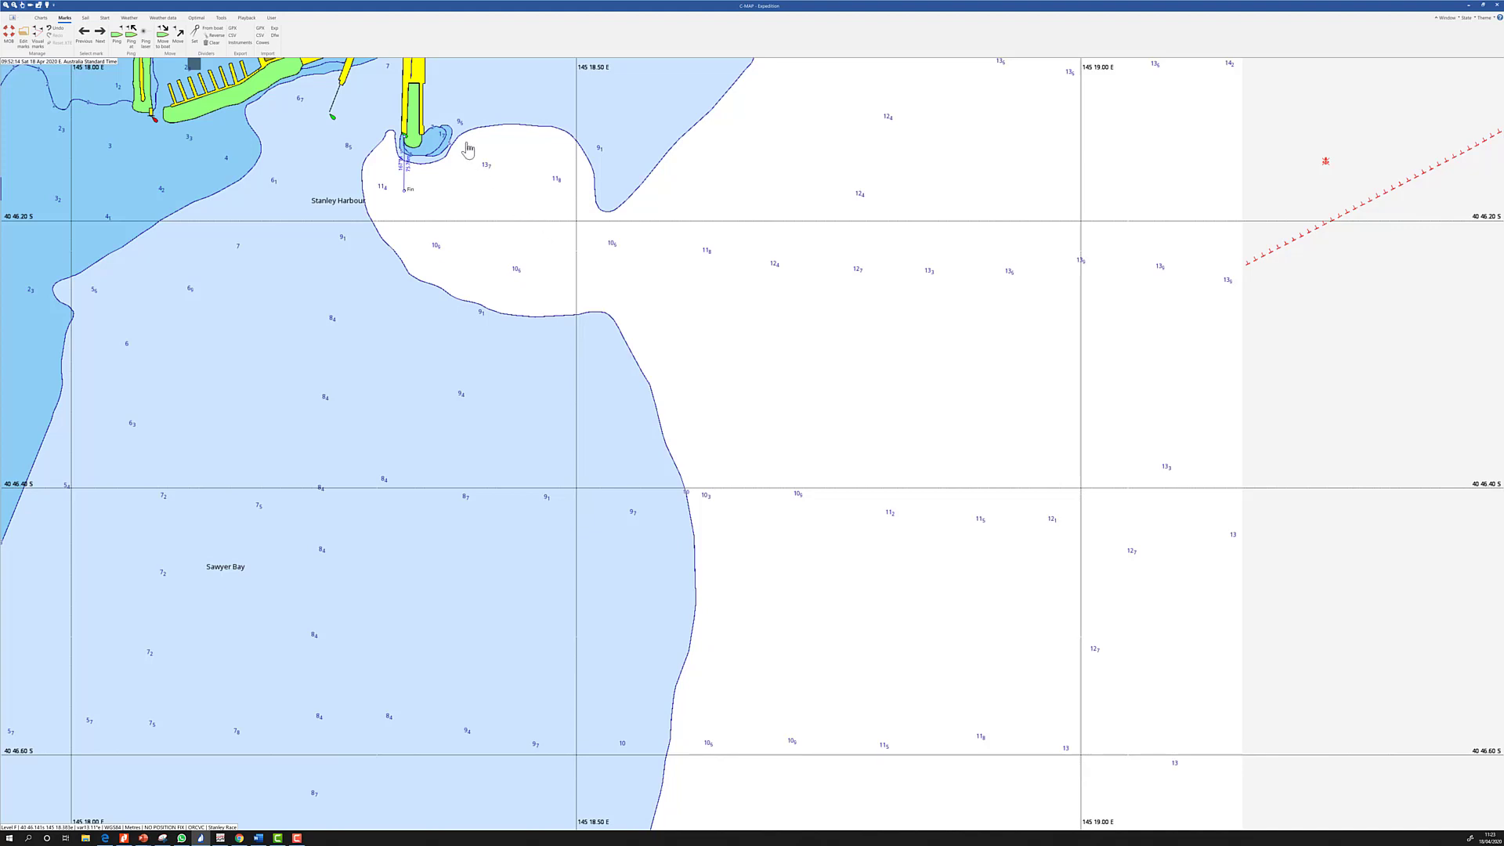
{"action": "scroll", "coordinate": [468, 149], "scroll_direction": "down", "scroll_amount": 1}
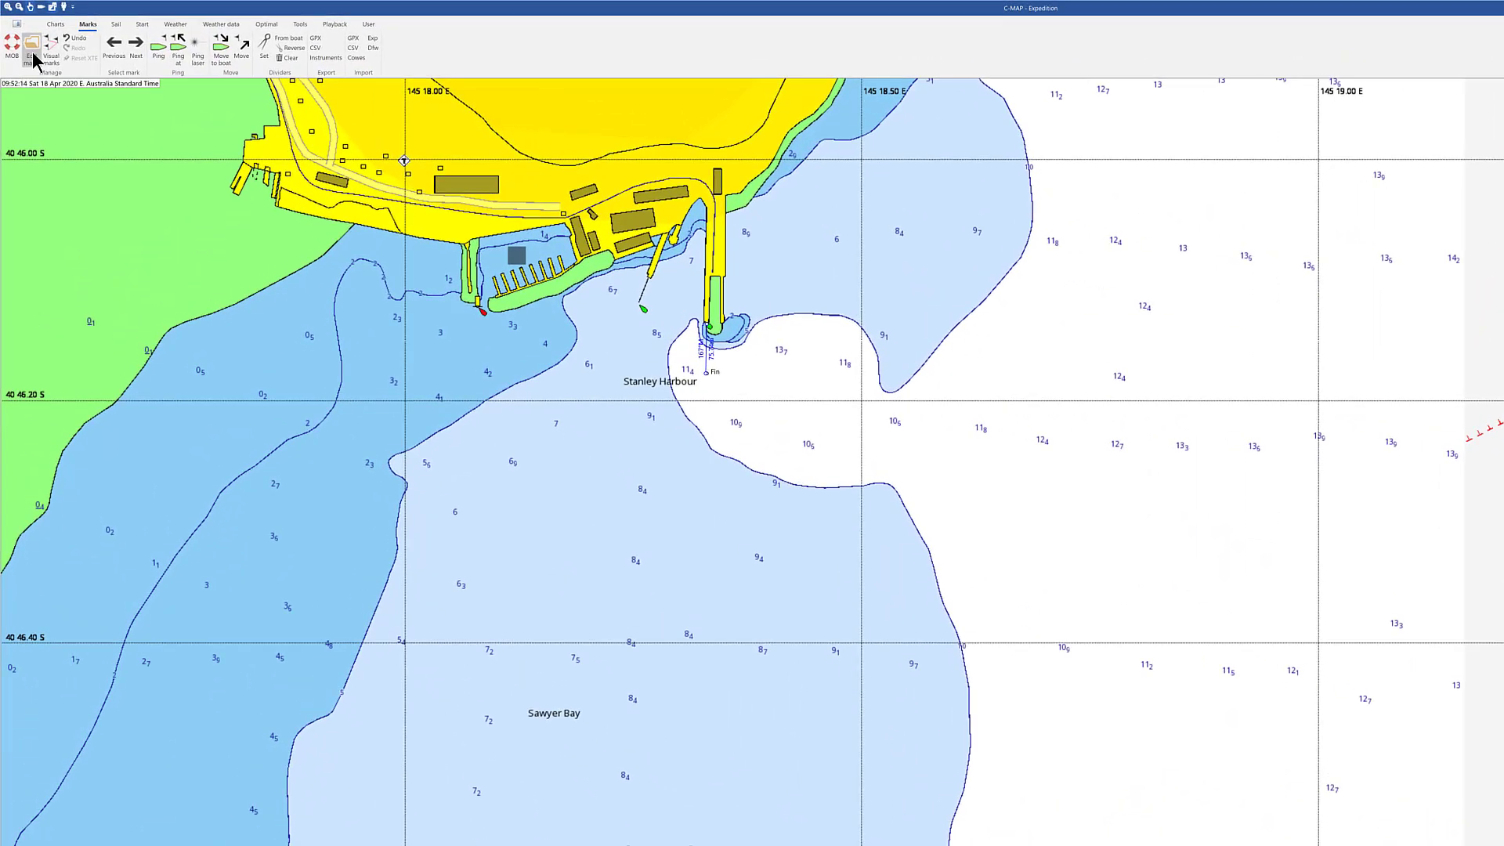
Make Drapers Reef the active mark in the Stanley Race route via Edit marks
{"action": "left_click", "coordinate": [23, 36]}
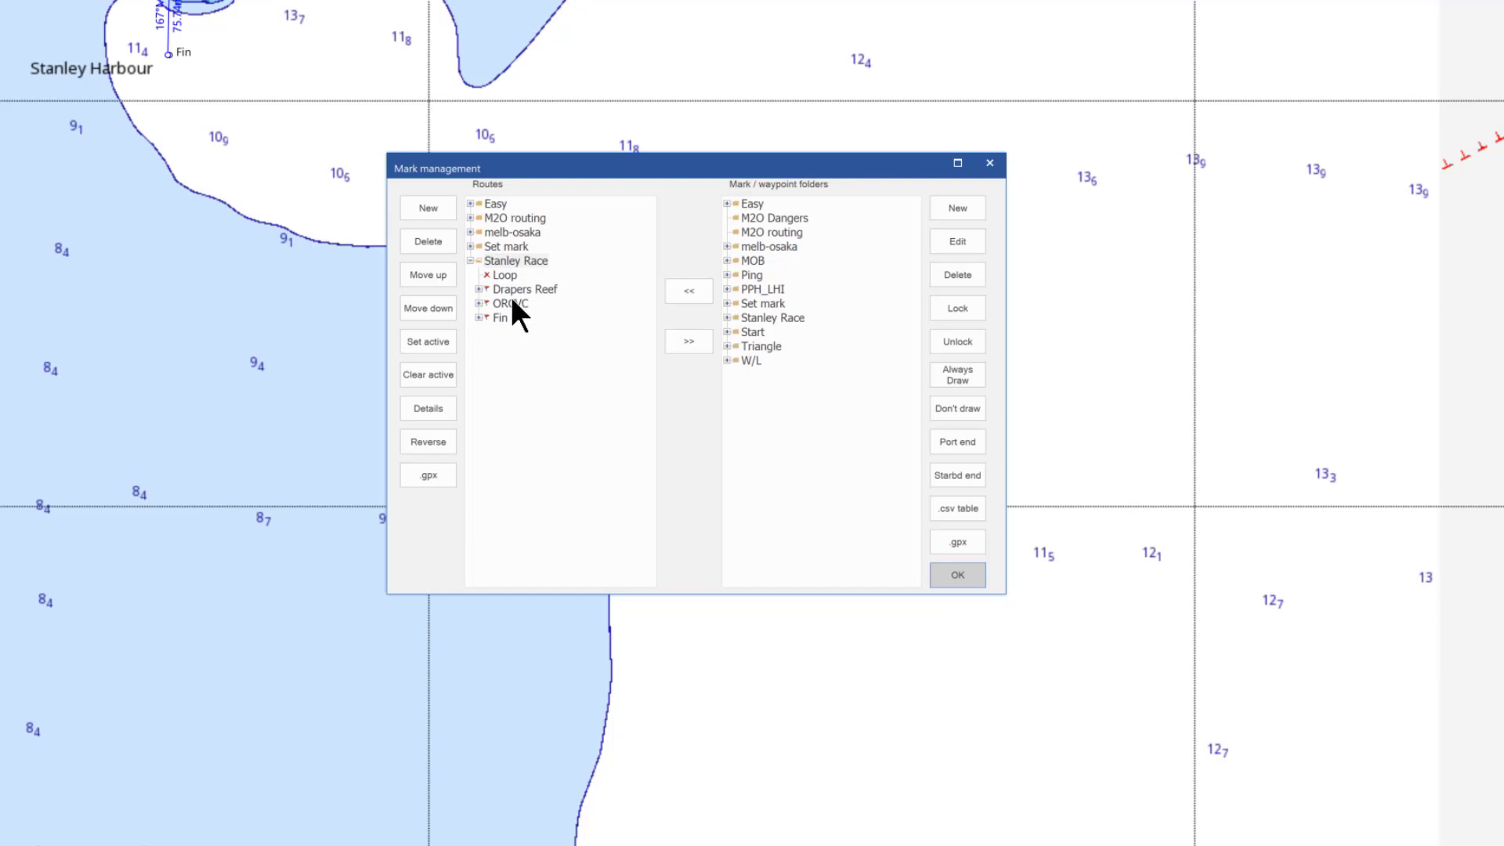
{"action": "left_click", "coordinate": [507, 292]}
{"action": "left_click", "coordinate": [421, 343]}
{"action": "left_click", "coordinate": [944, 572]}
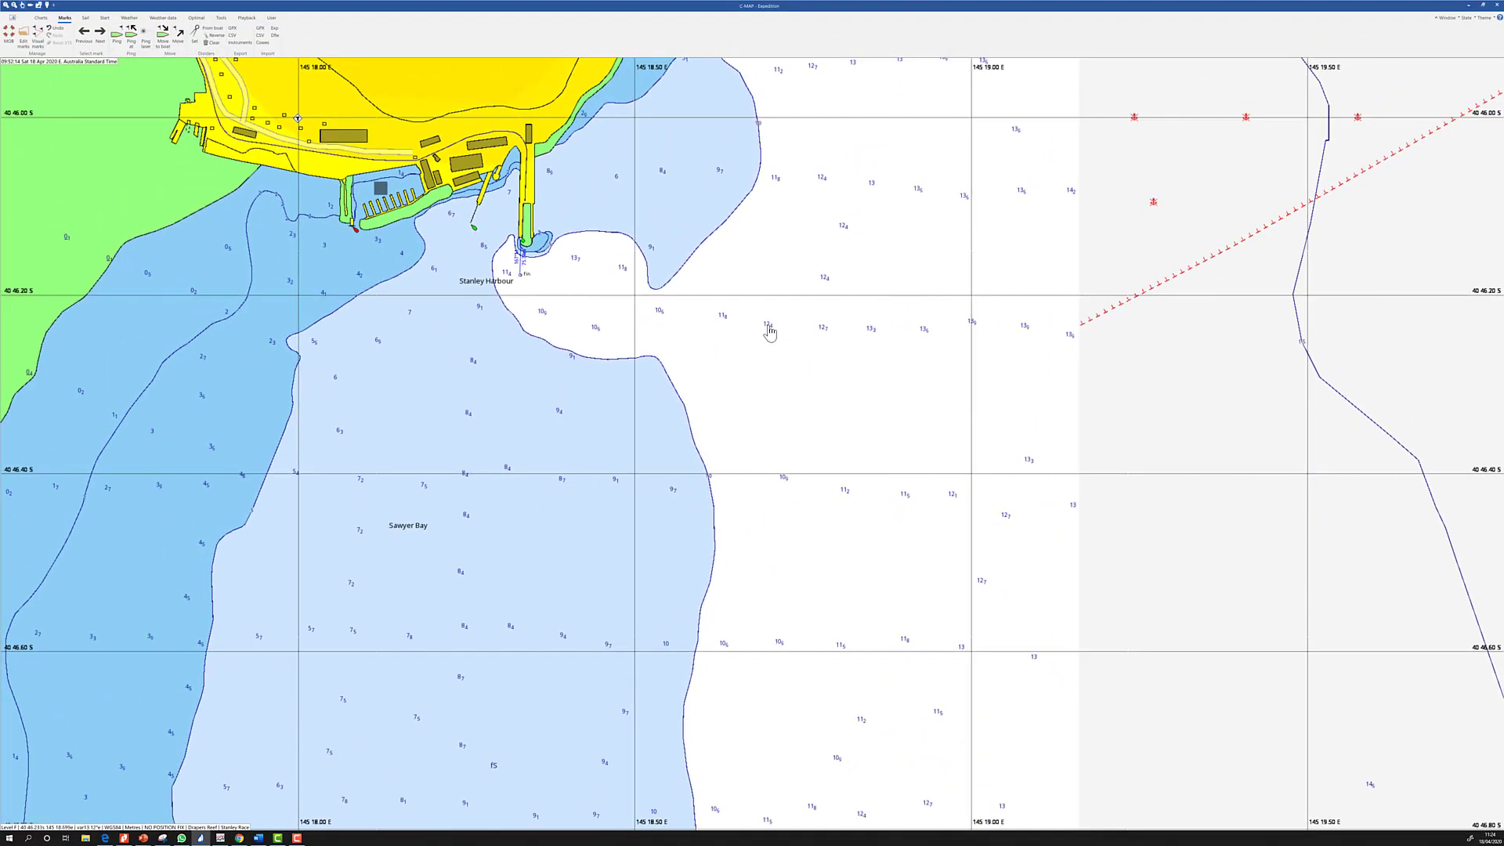
Bring North Point into view above Stanley and start the dividers at Circular Head
{"action": "scroll", "coordinate": [770, 333], "scroll_direction": "down", "scroll_amount": 5}
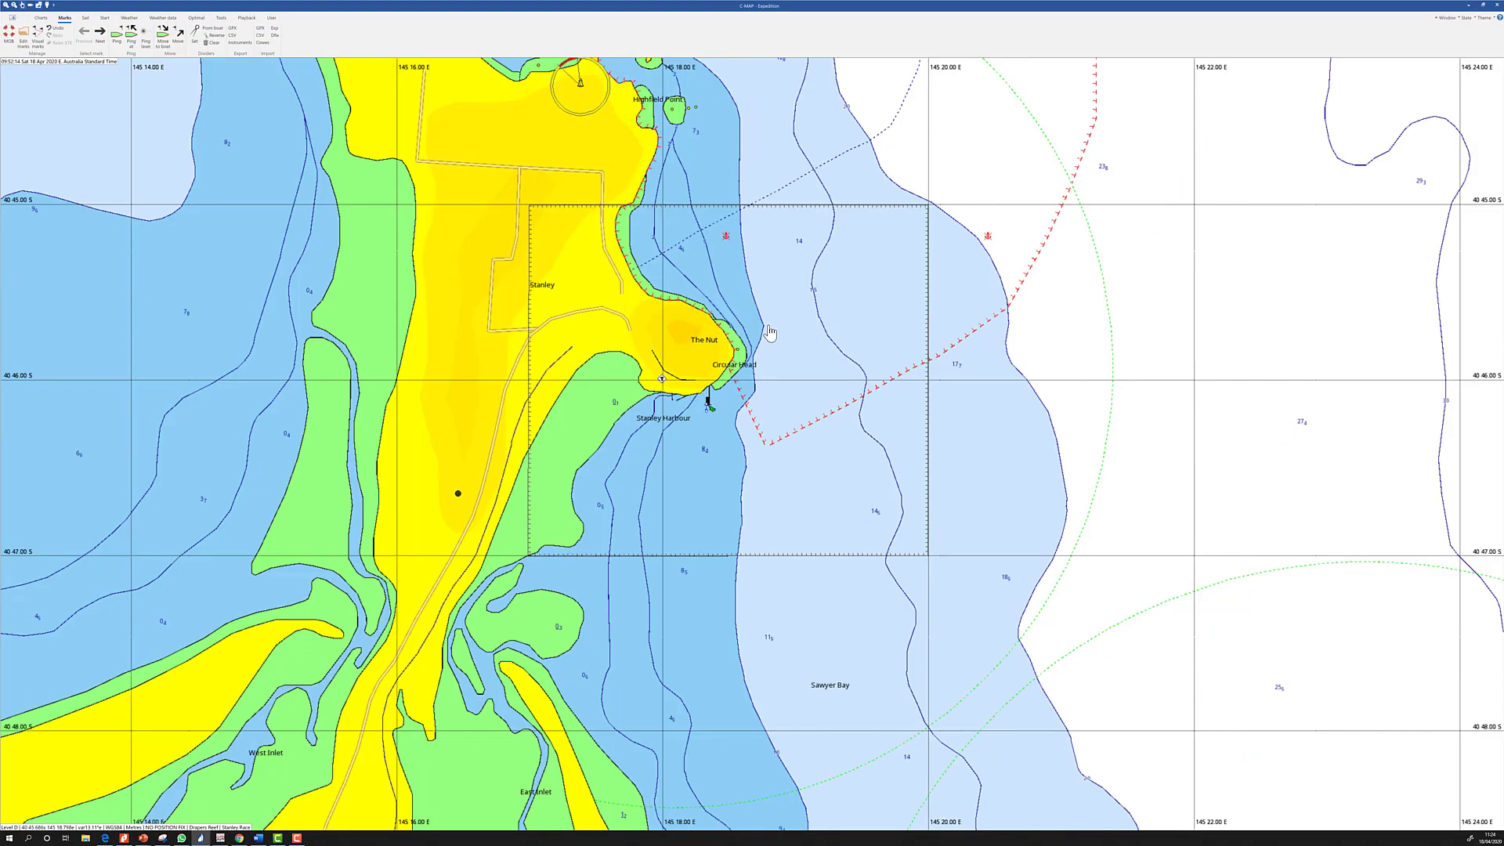
{"action": "scroll", "coordinate": [771, 333], "scroll_direction": "down", "scroll_amount": 5}
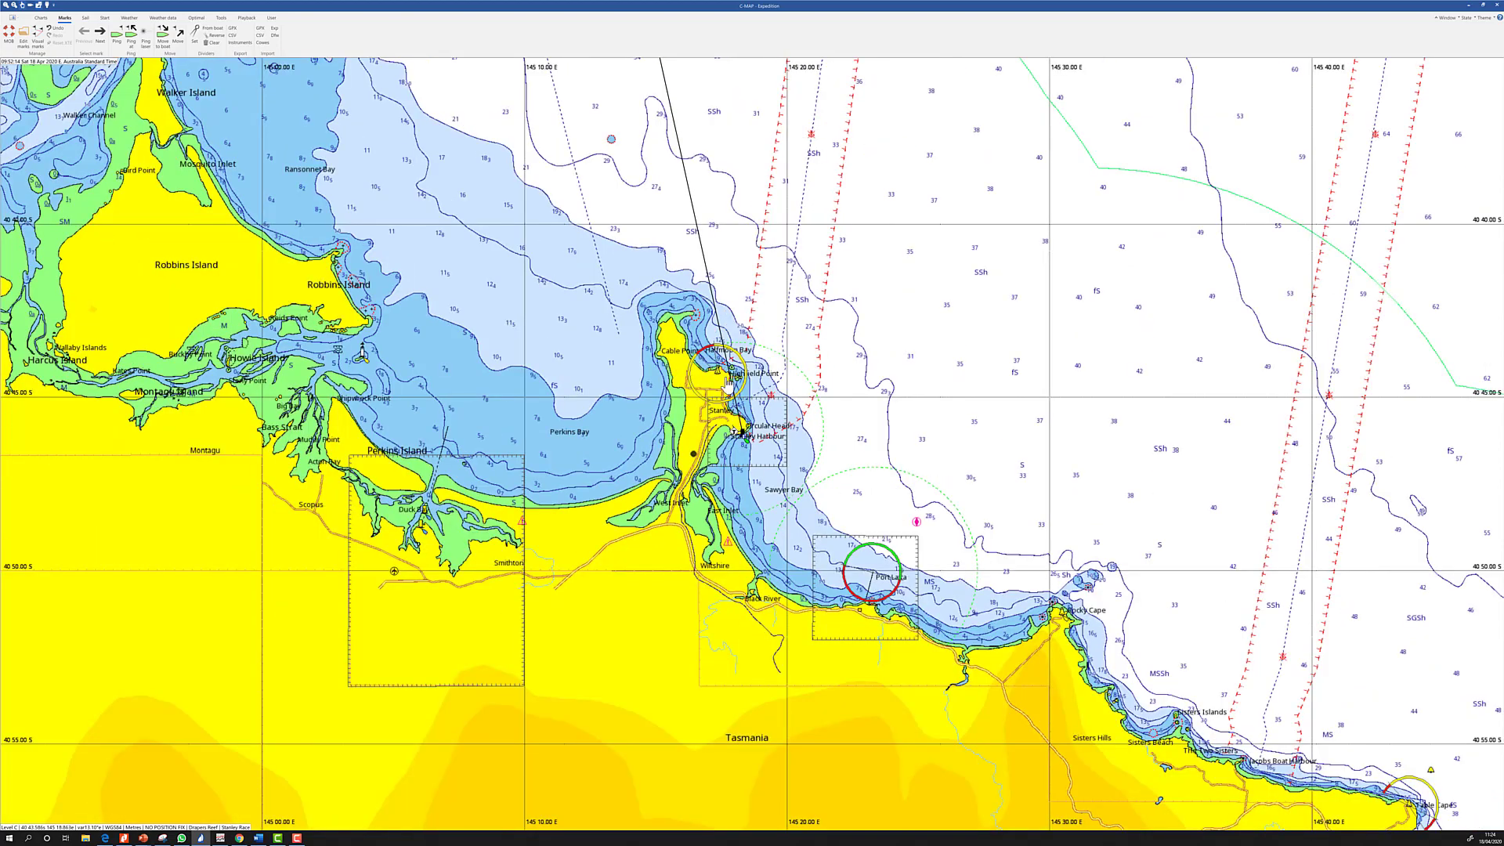
{"action": "scroll", "coordinate": [729, 382], "scroll_direction": "up", "scroll_amount": 1}
{"action": "scroll", "coordinate": [729, 383], "scroll_direction": "up", "scroll_amount": 2}
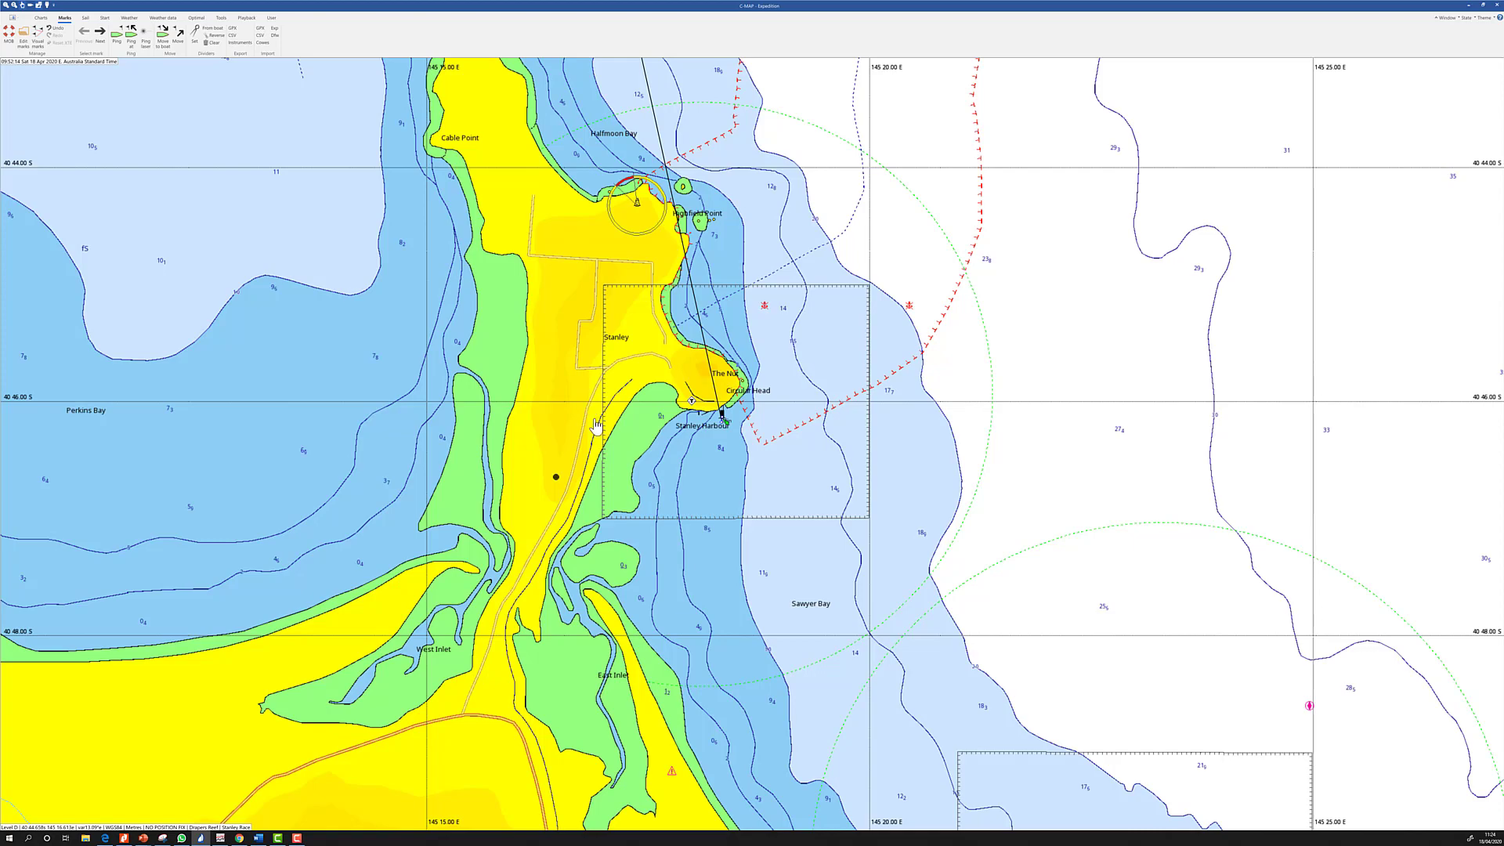
{"action": "left_click_drag", "start_coordinate": [560, 180], "coordinate": [597, 426]}
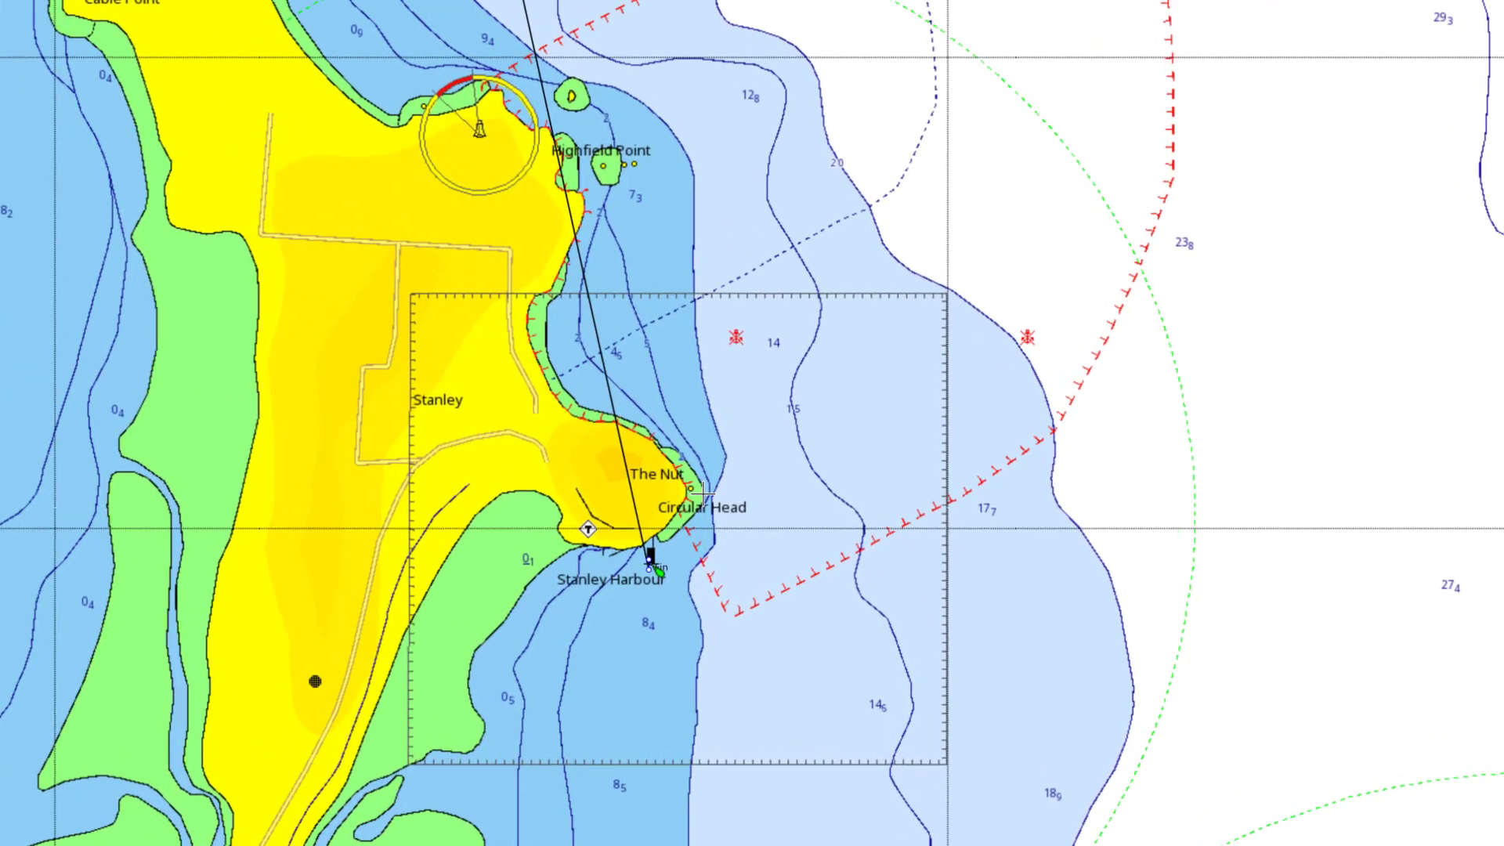
{"action": "left_click", "coordinate": [702, 493]}
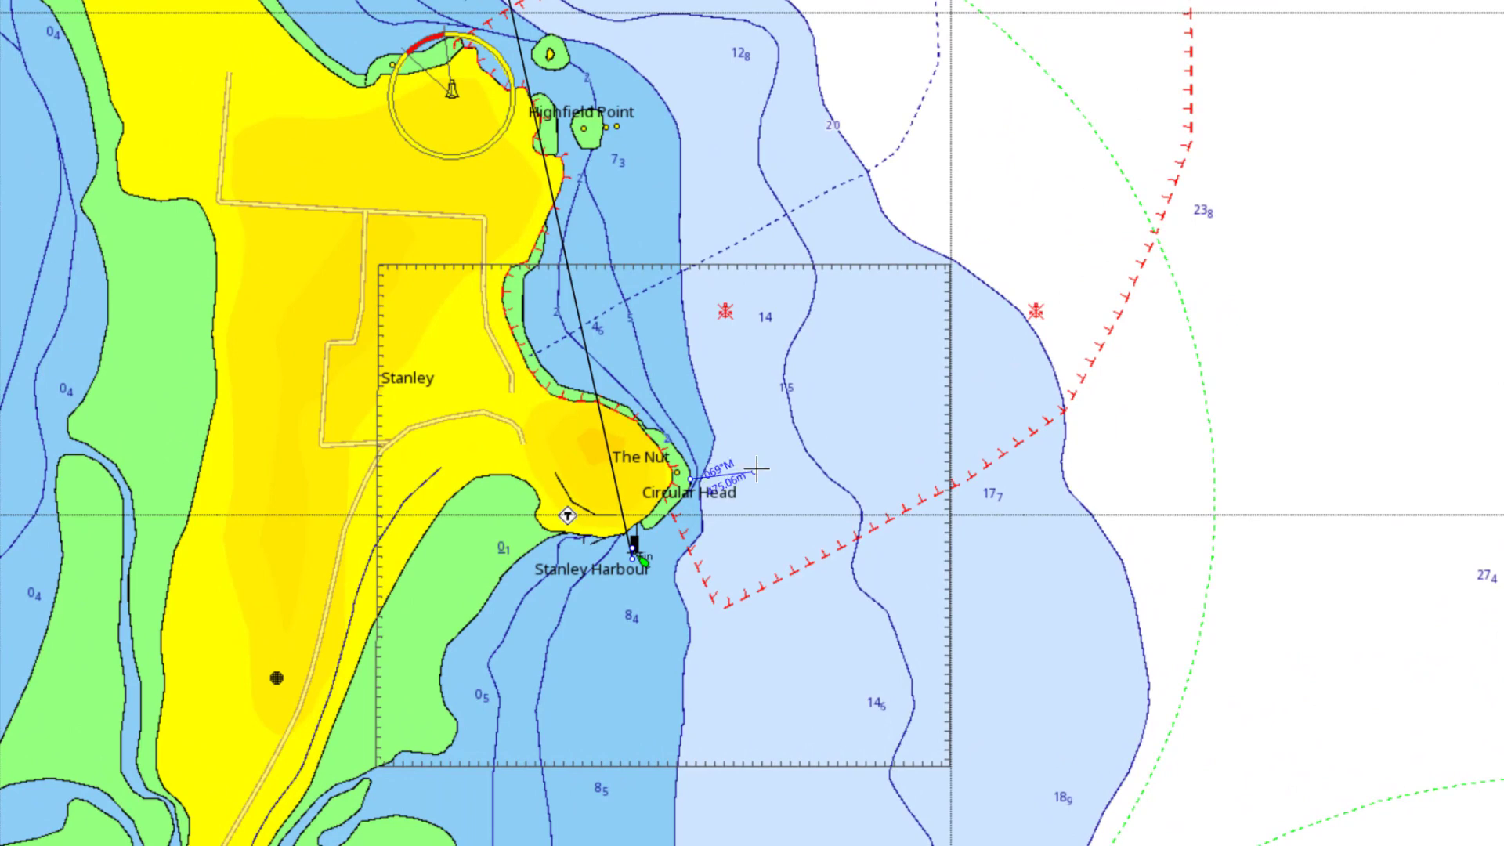
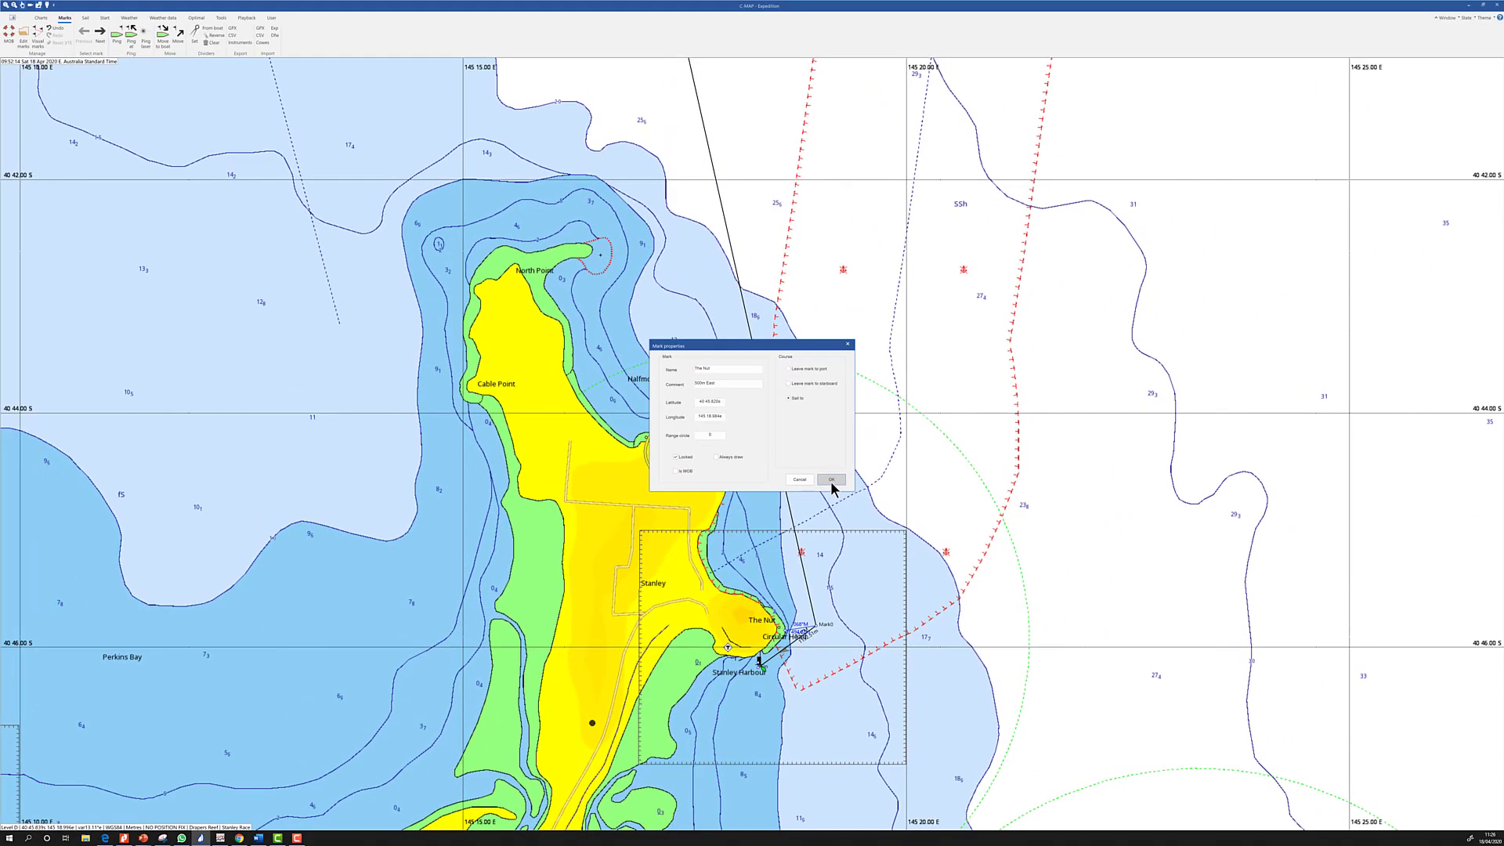
Confirm The Nut mark at 40 45.820S 145 18.984E, locked, with comment '500m East'
{"action": "left_click", "coordinate": [1026, 397]}
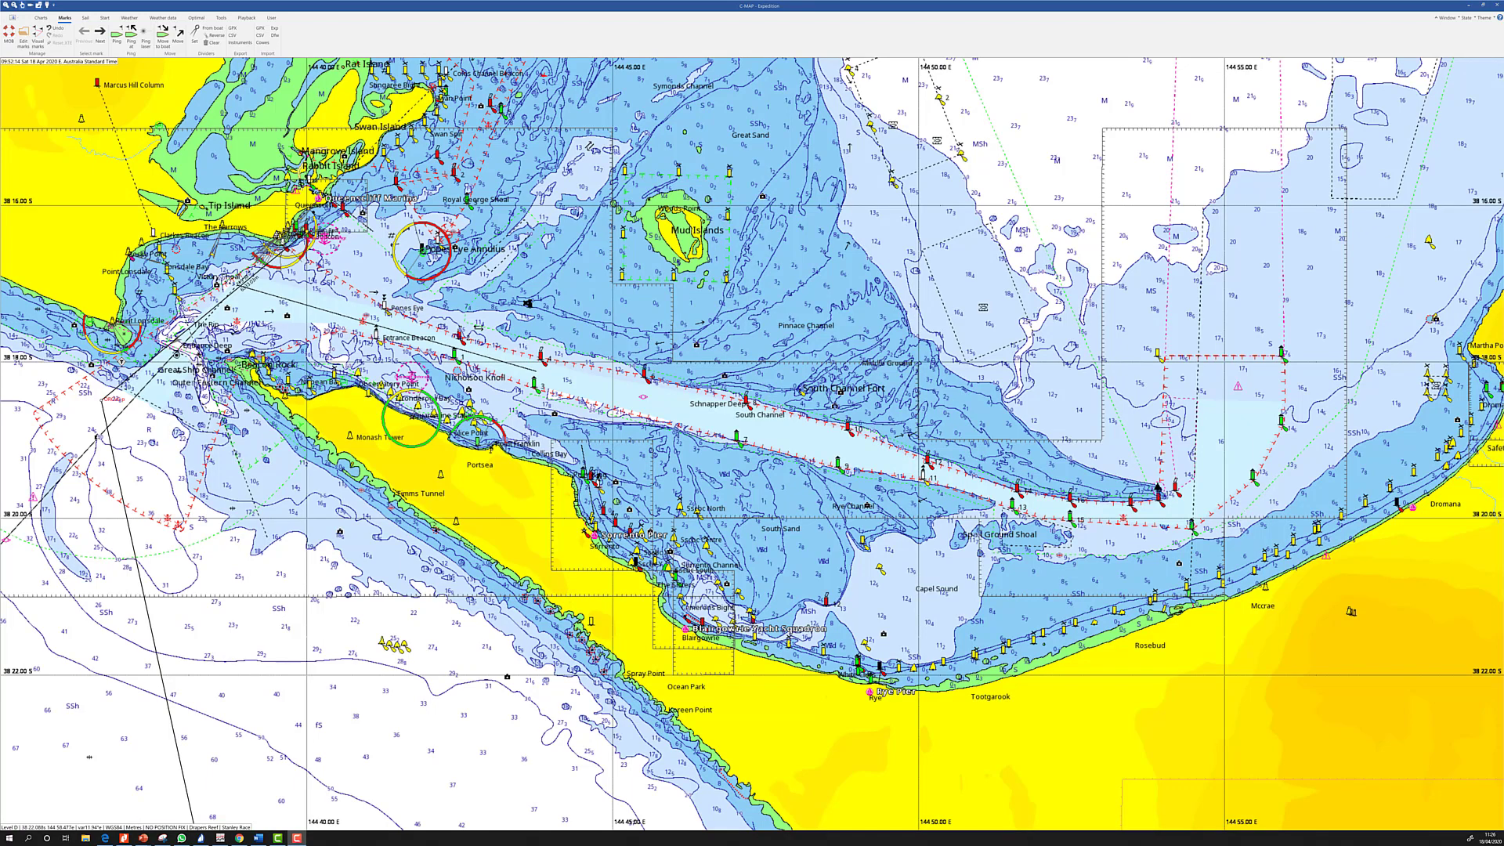
Bring the sailing instructions window over the Port Phillip Heads chart
{"action": "left_click_drag", "start_coordinate": [1503, 55], "coordinate": [1235, 31]}
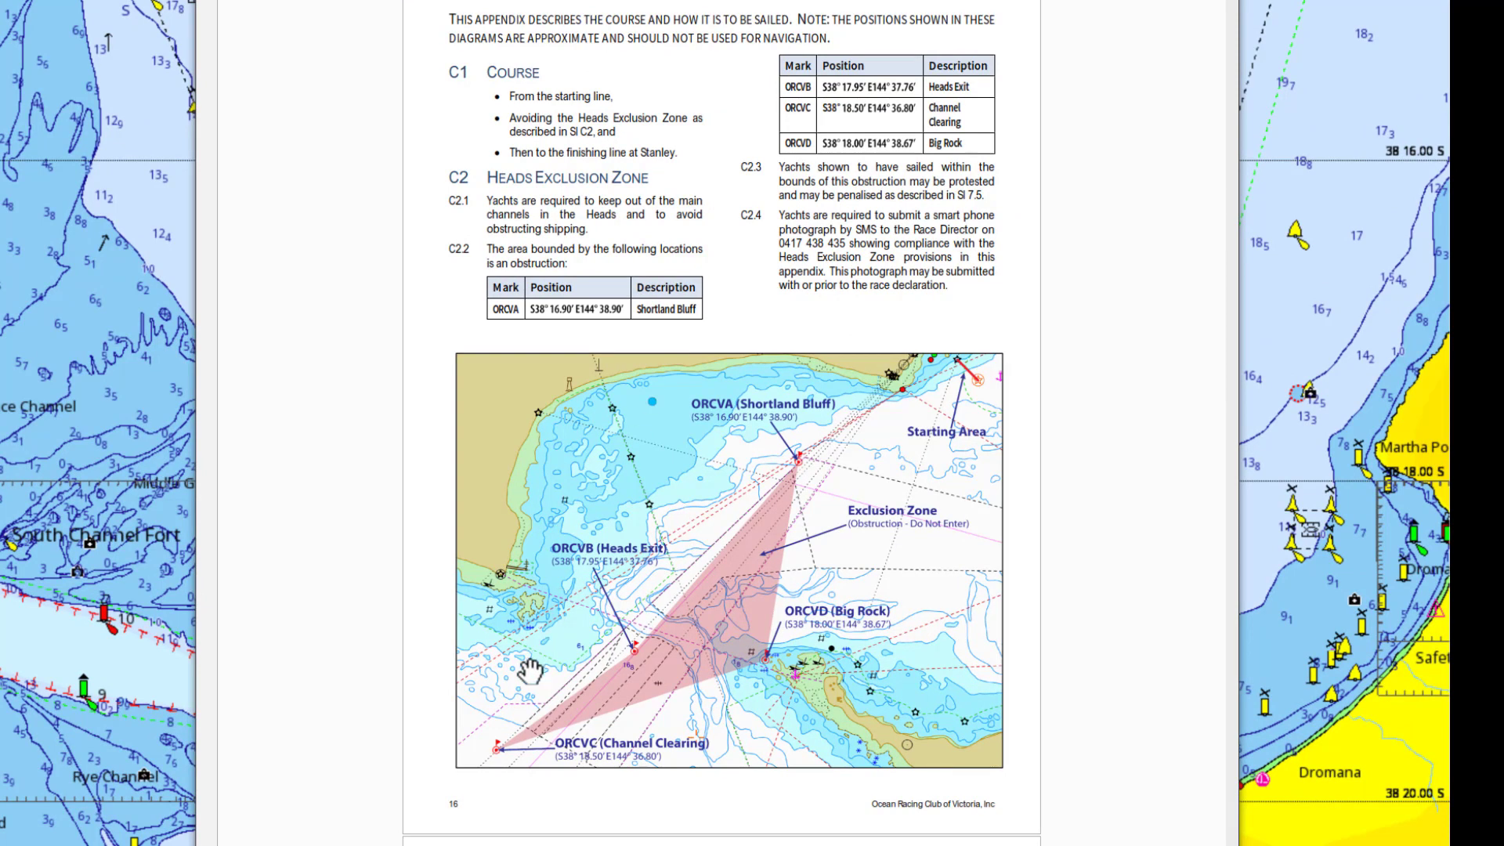
Scroll the sailing instructions PDF, then move the Nitro Pro window off the chart
{"action": "left_click_drag", "start_coordinate": [529, 671], "coordinate": [651, 583]}
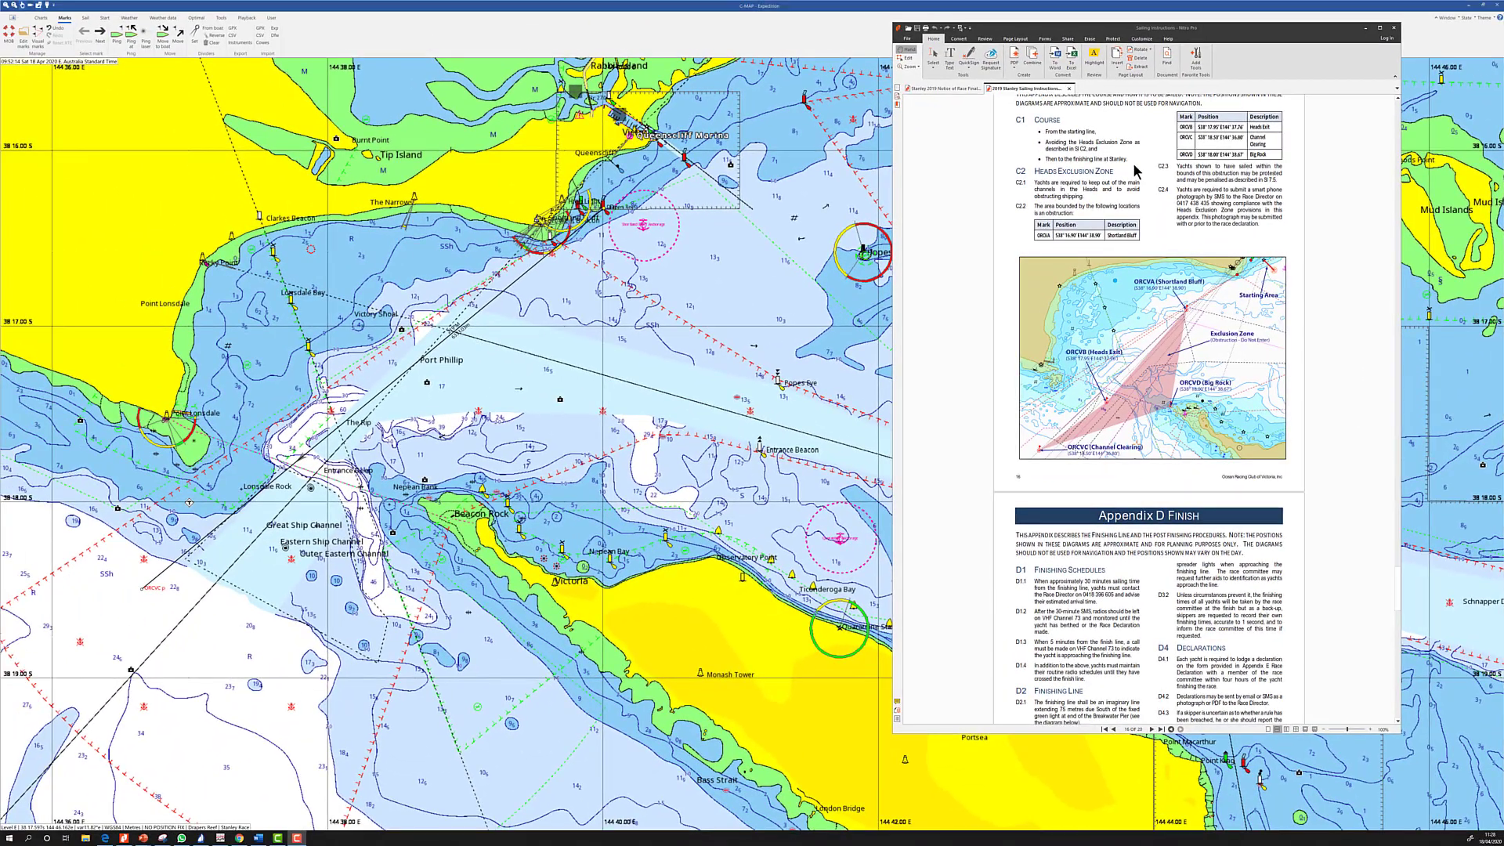
{"action": "left_click_drag", "start_coordinate": [1011, 32], "coordinate": [1503, 525]}
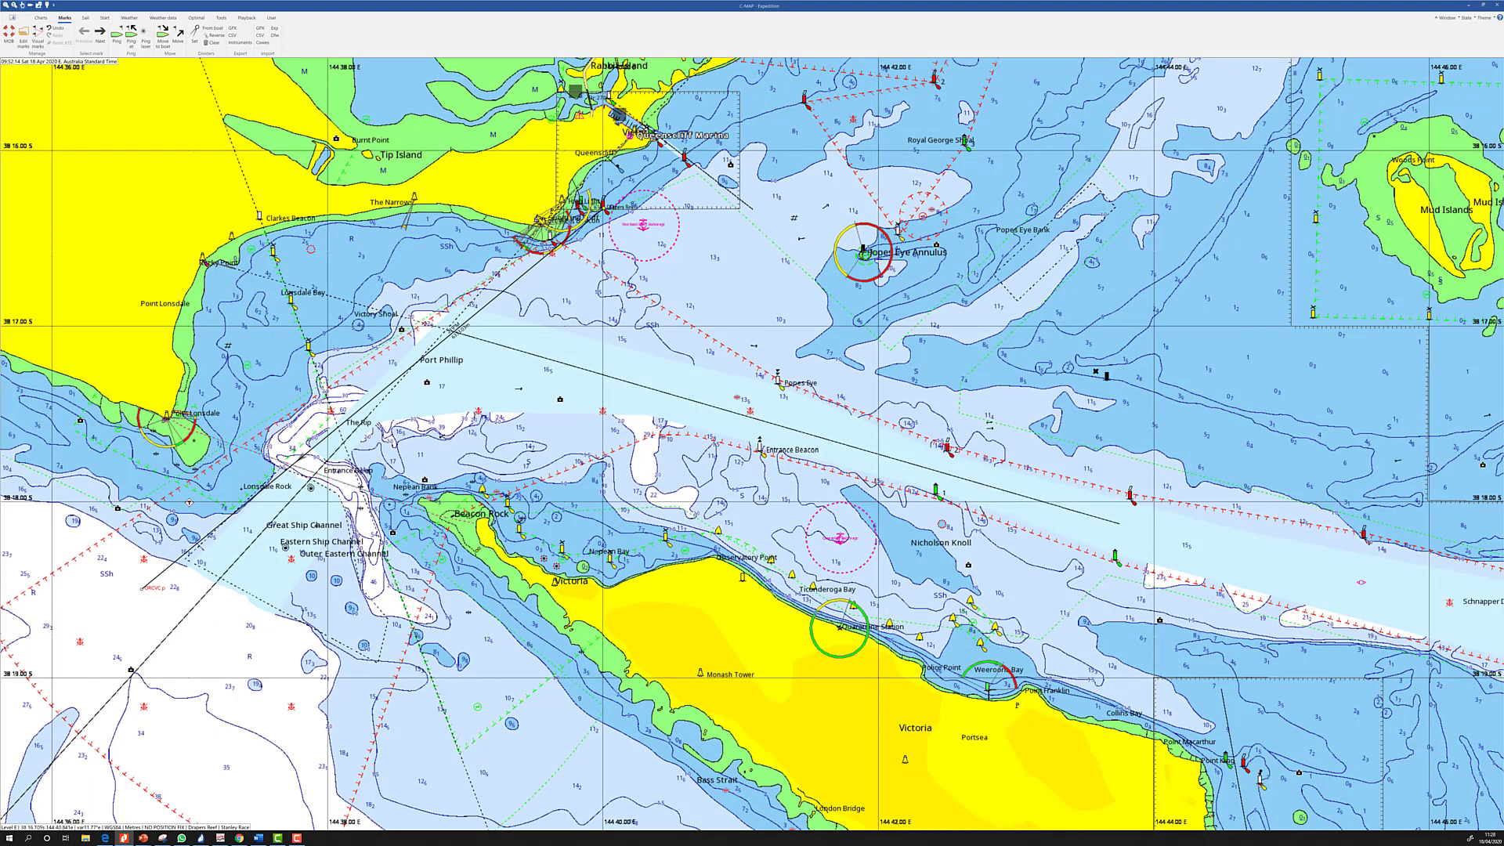
Check the race notes list under the Sail tab and close it empty
{"action": "left_click", "coordinate": [86, 18]}
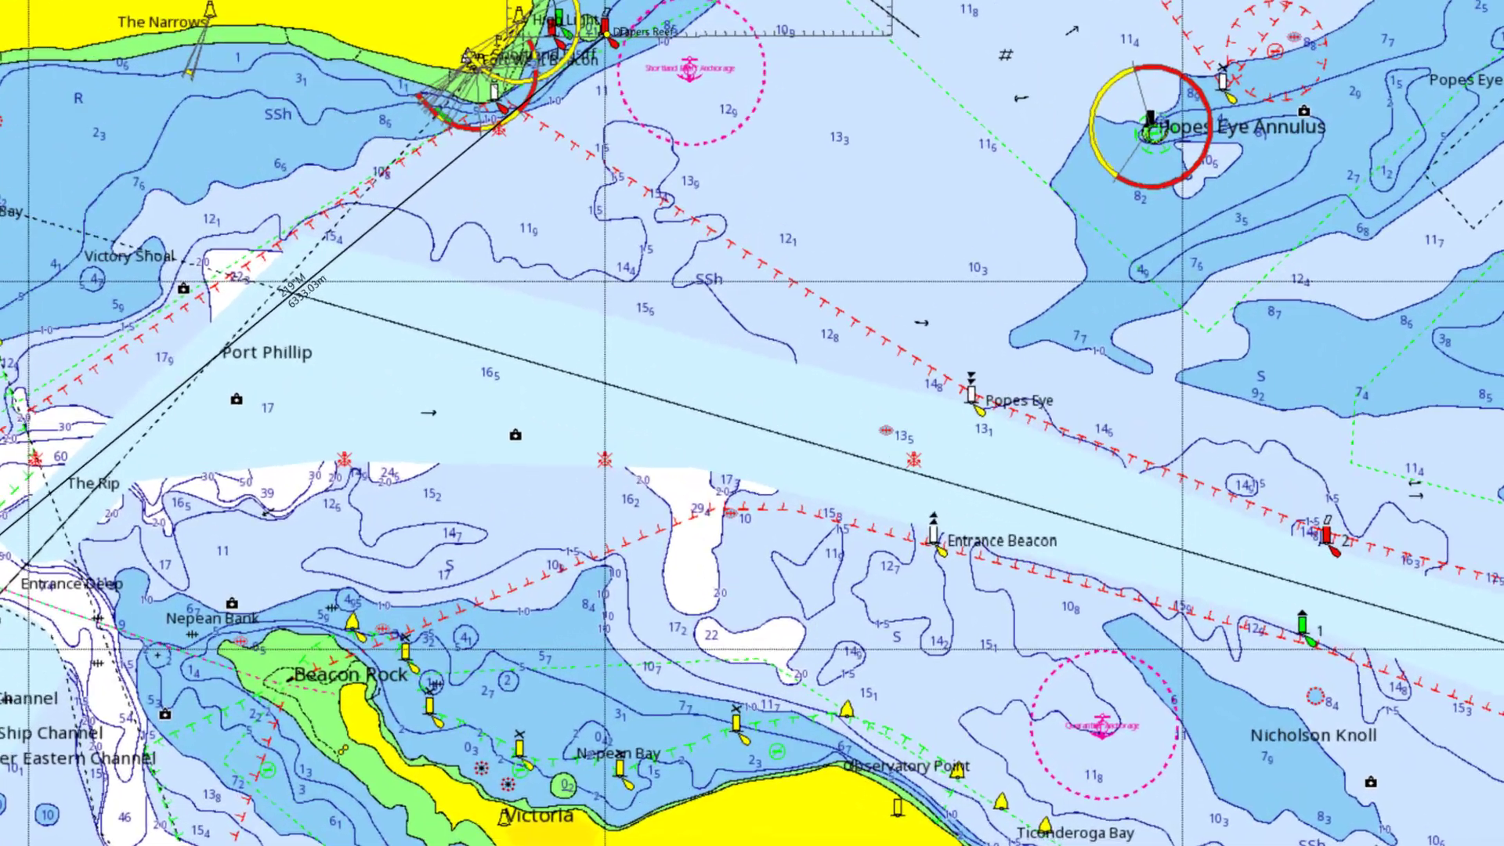
{"action": "left_click", "coordinate": [329, 37]}
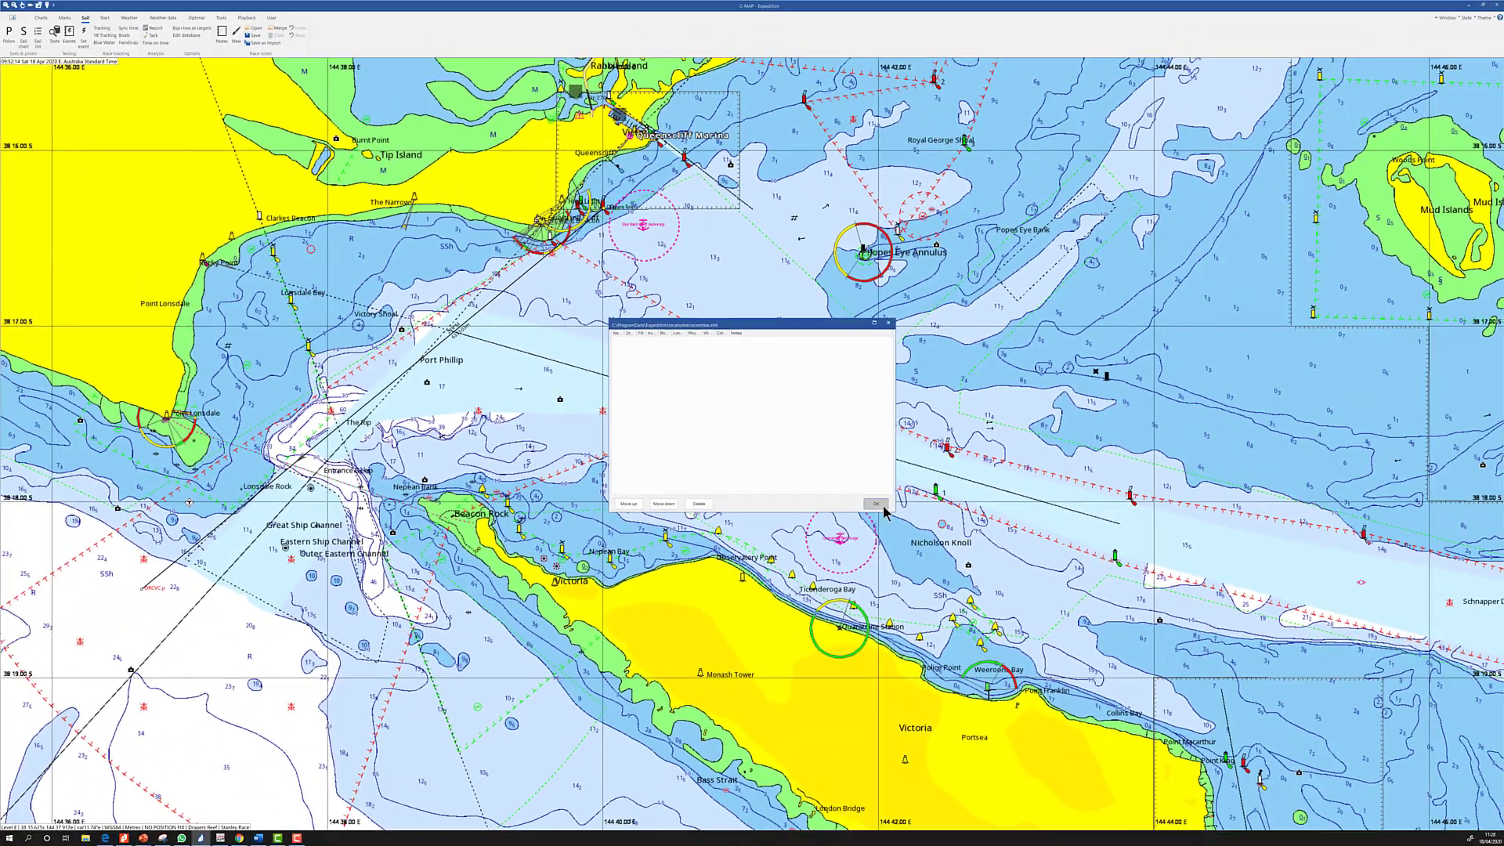
{"action": "left_click", "coordinate": [1078, 594]}
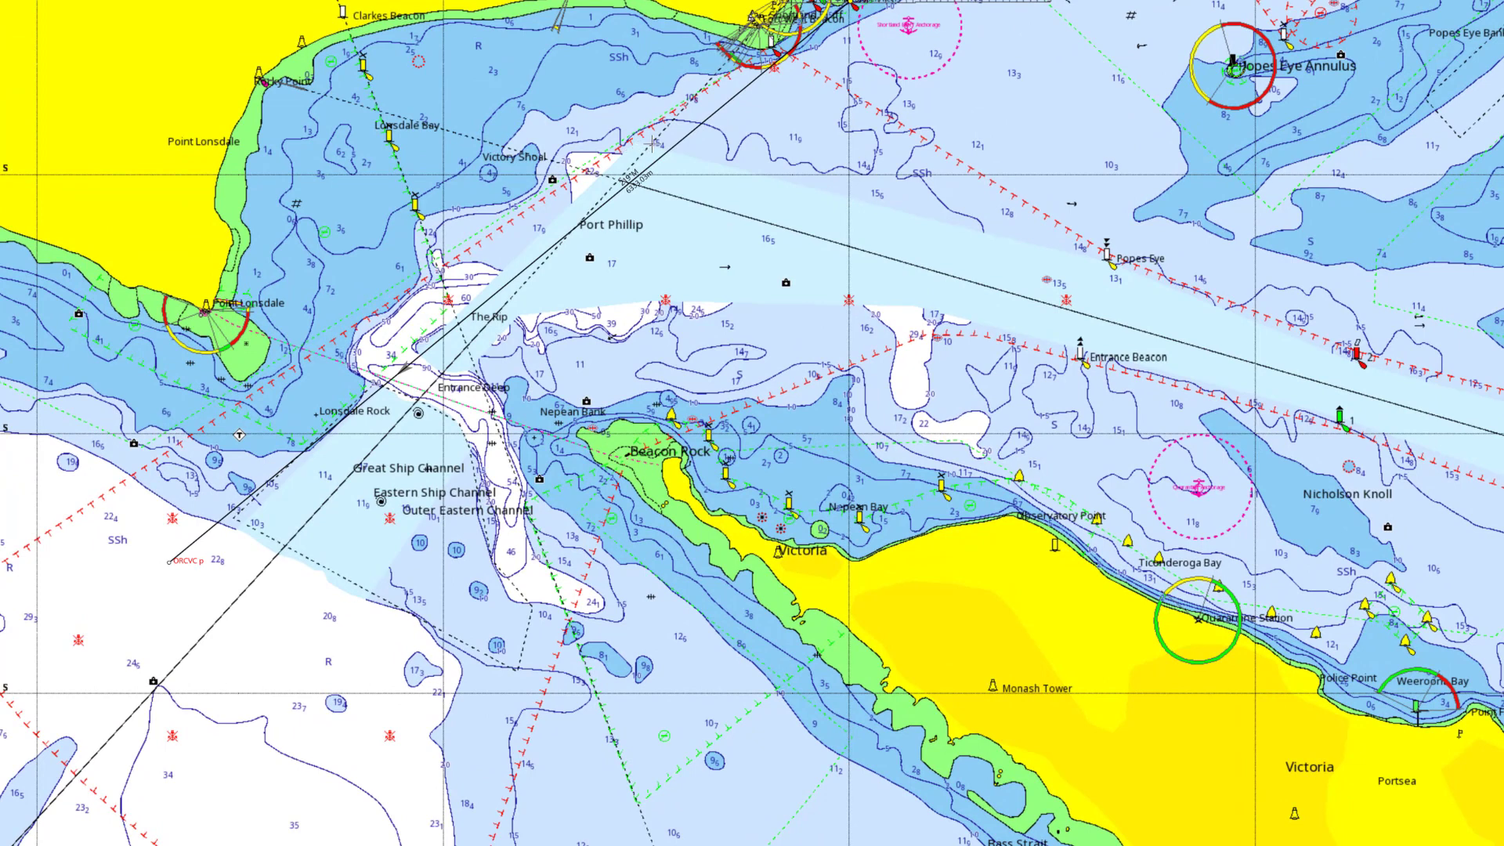
Draw a three-corner exclusion zone from the Port Phillip entrance down to ORCVC
{"action": "left_click", "coordinate": [653, 144]}
{"action": "left_click", "coordinate": [536, 429]}
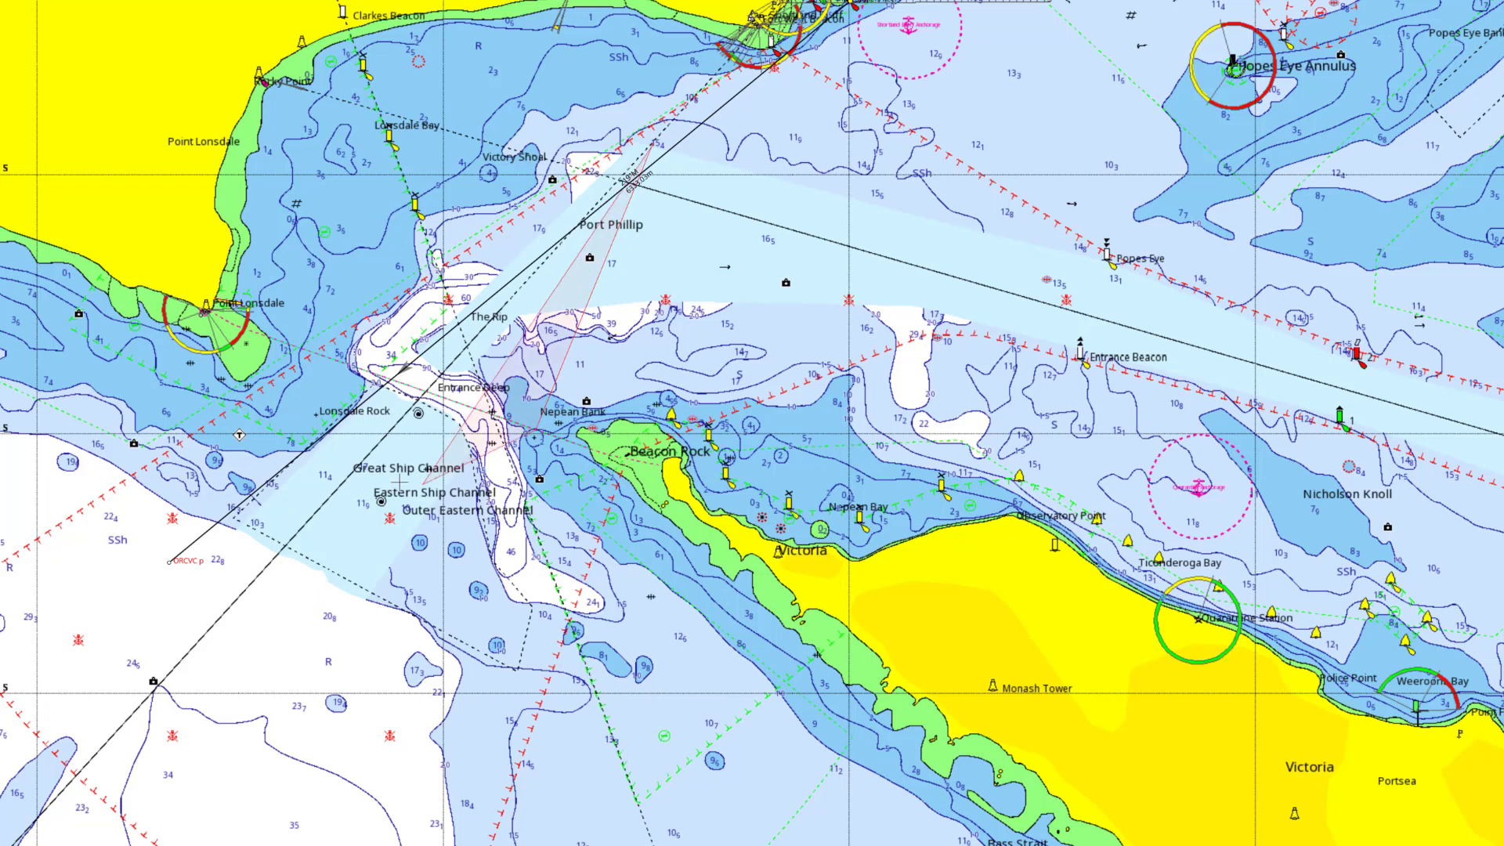
{"action": "left_click", "coordinate": [173, 571]}
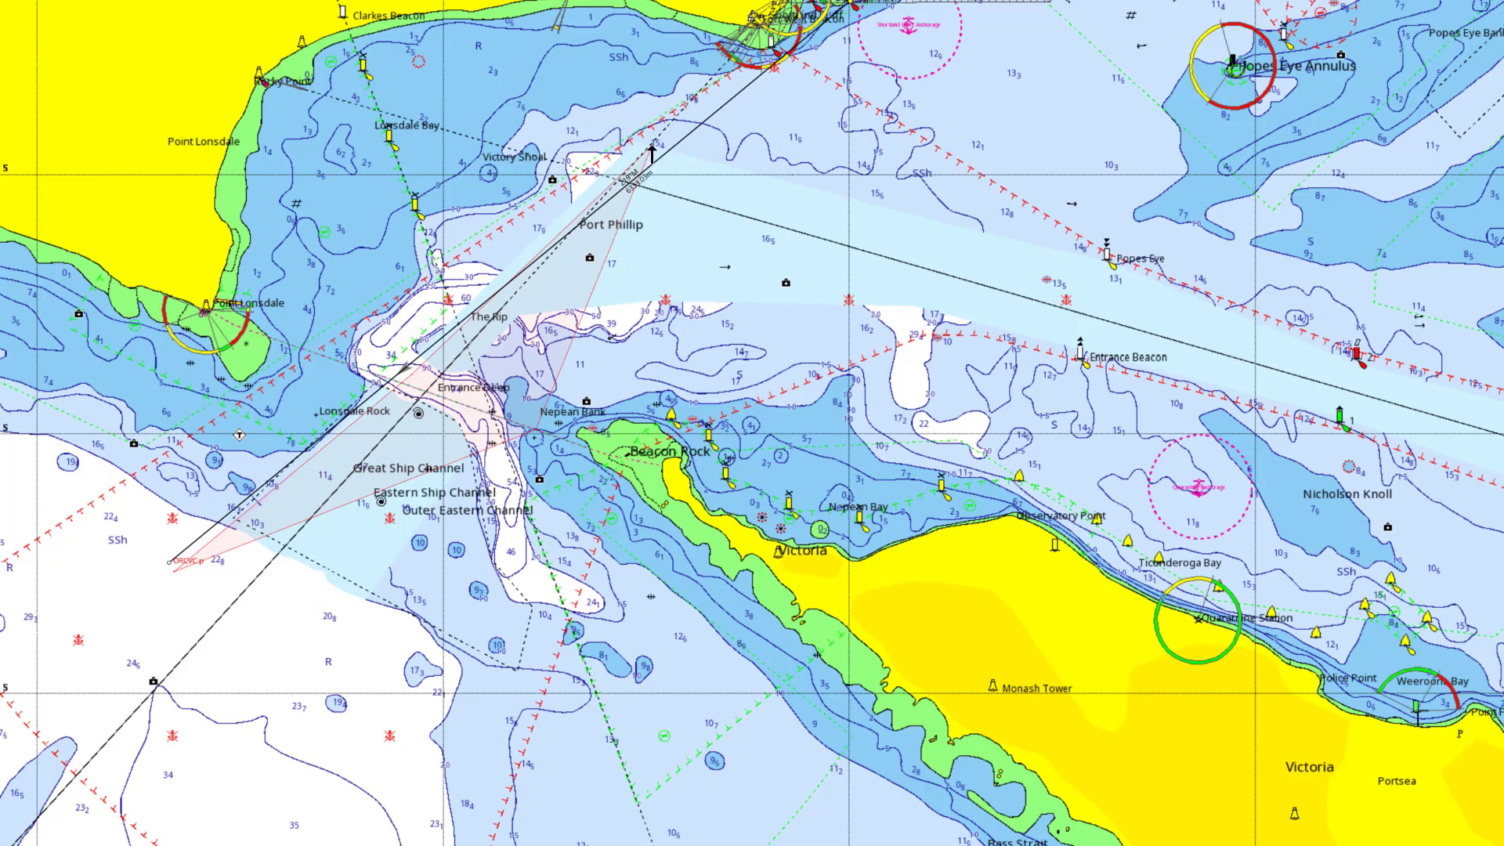
Move the zone corner to 38 16.90S 144 38.9E at Shortland Bluff
{"action": "right_click", "coordinate": [652, 154]}
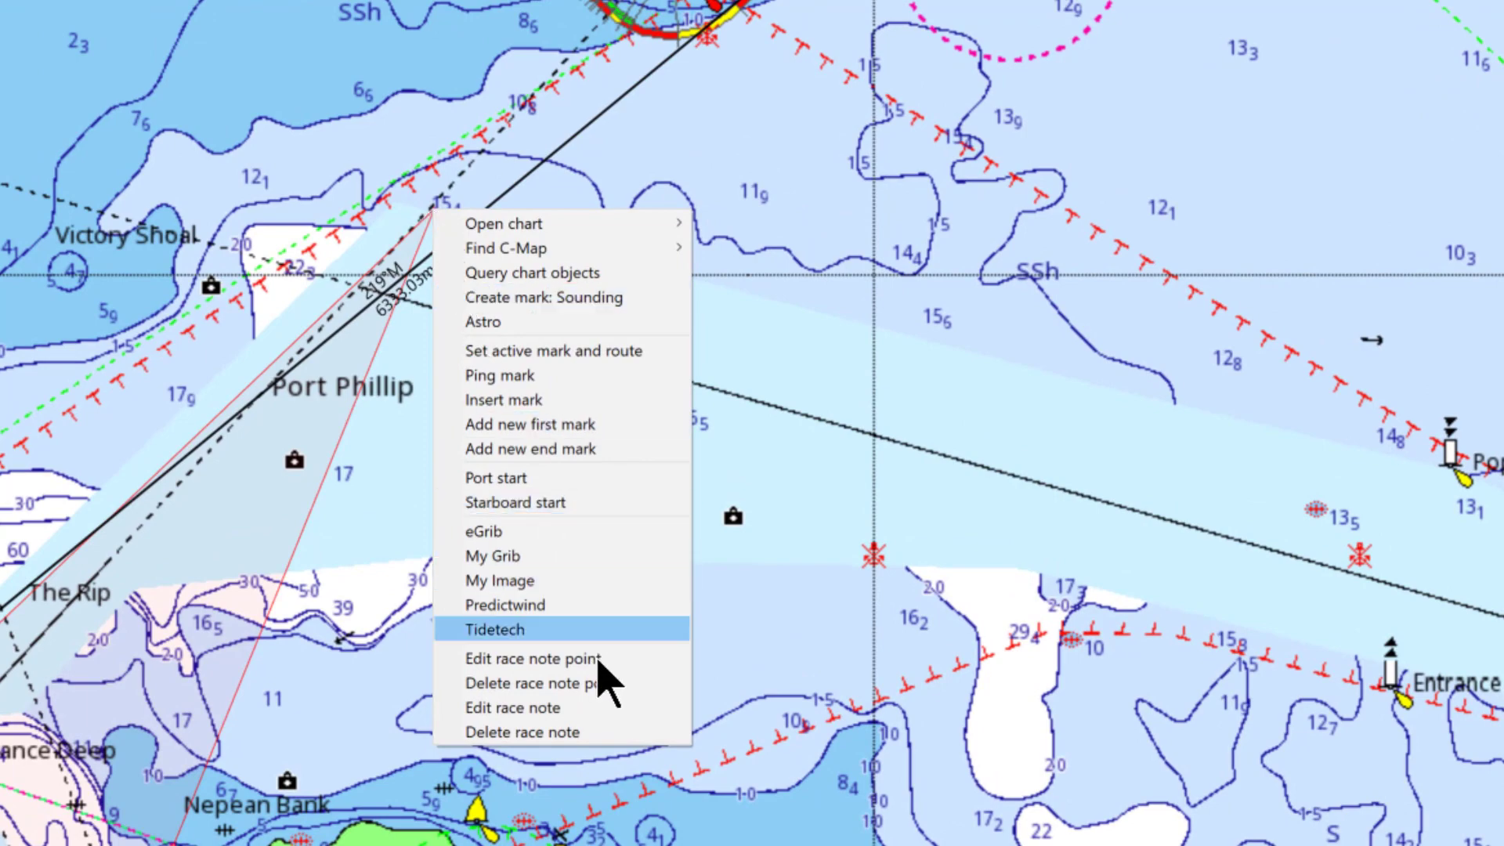
{"action": "left_click", "coordinate": [599, 658]}
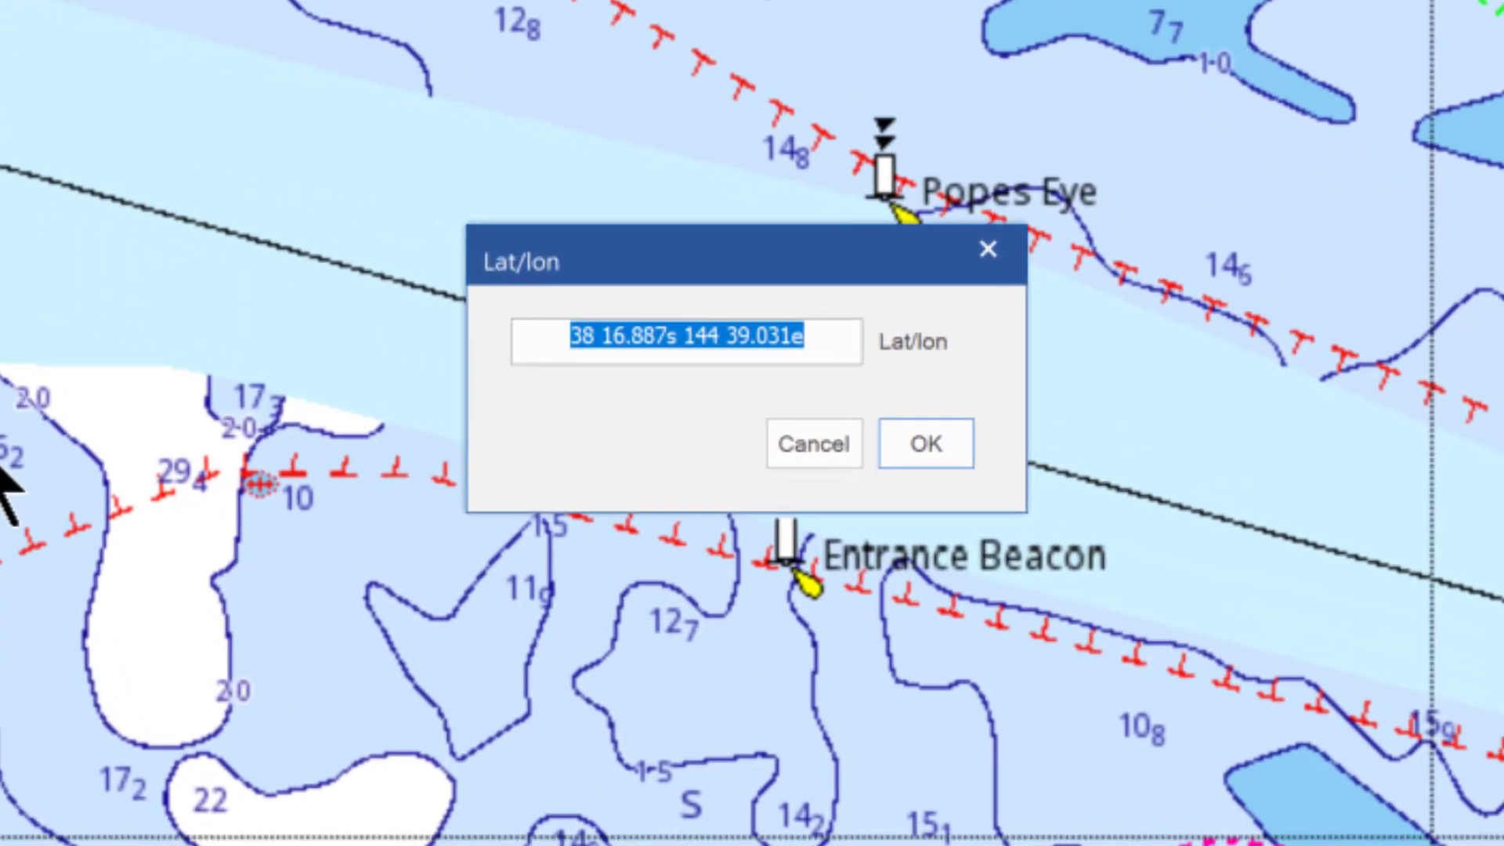
{"action": "left_click", "coordinate": [623, 345]}
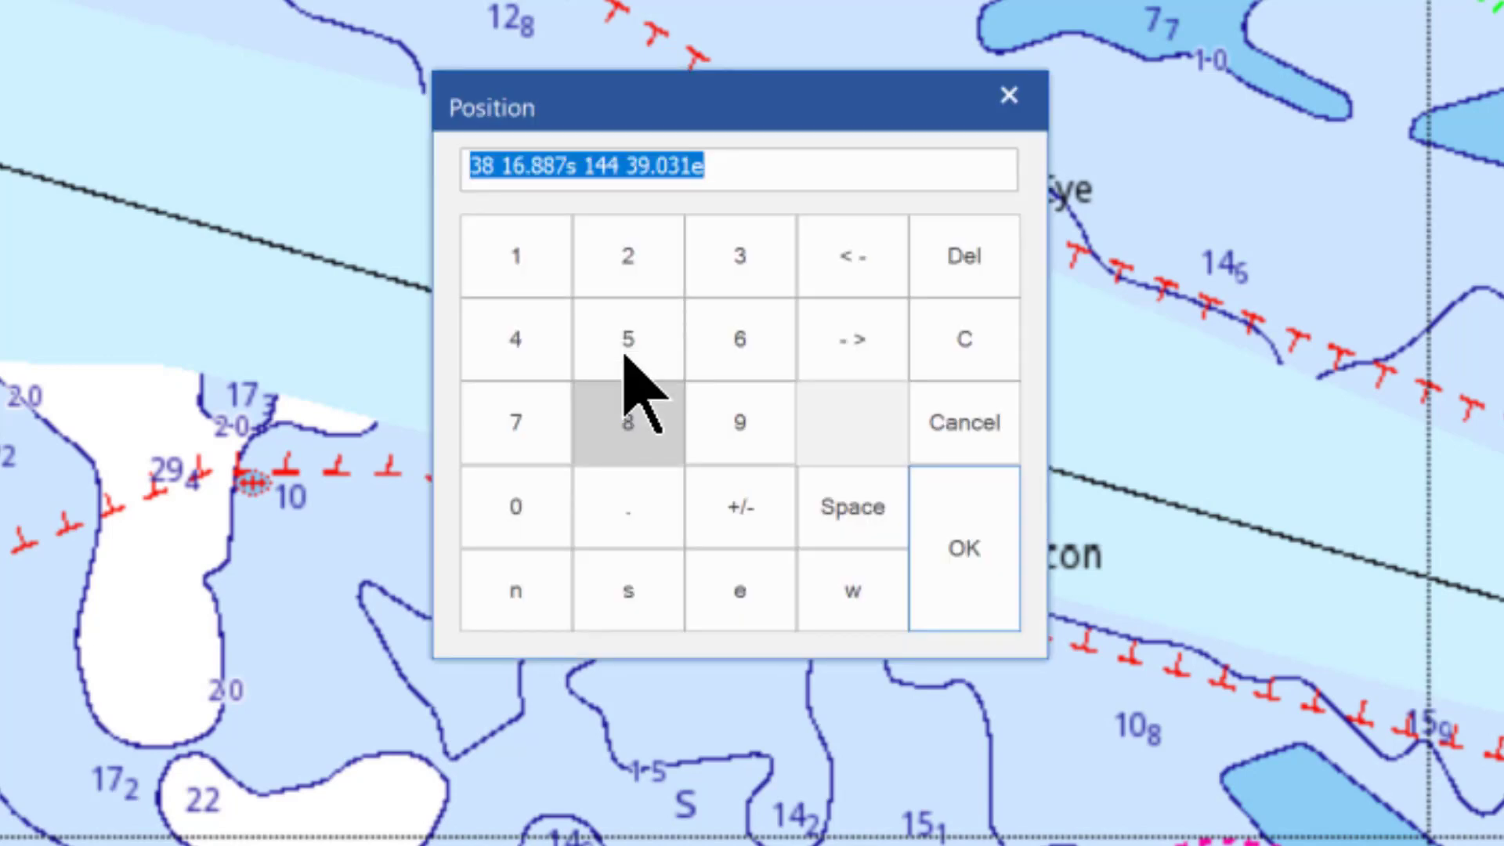
{"action": "left_click", "coordinate": [537, 168]}
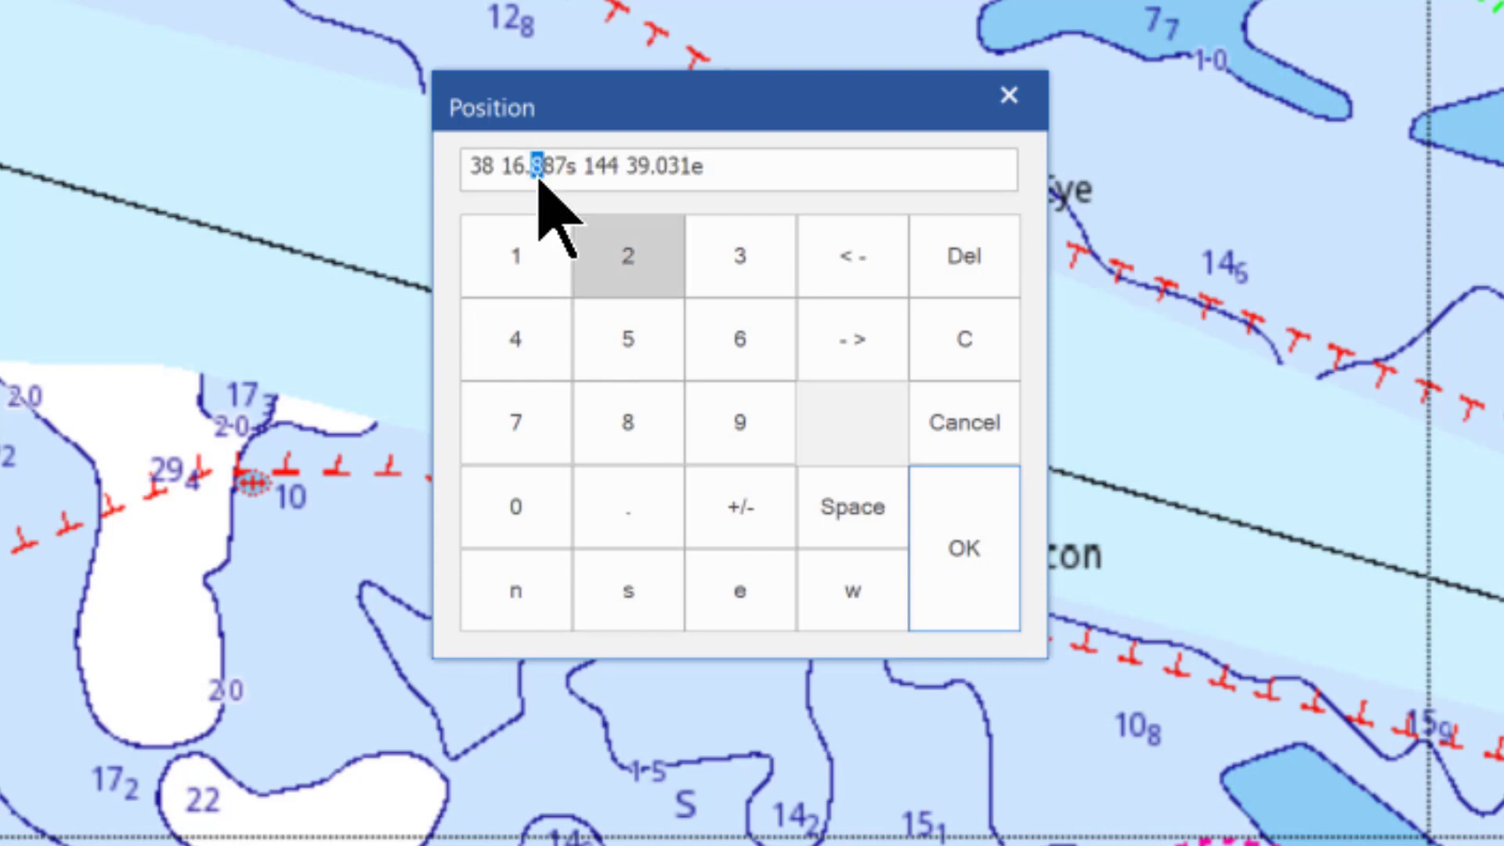
{"action": "type", "text": "90"}
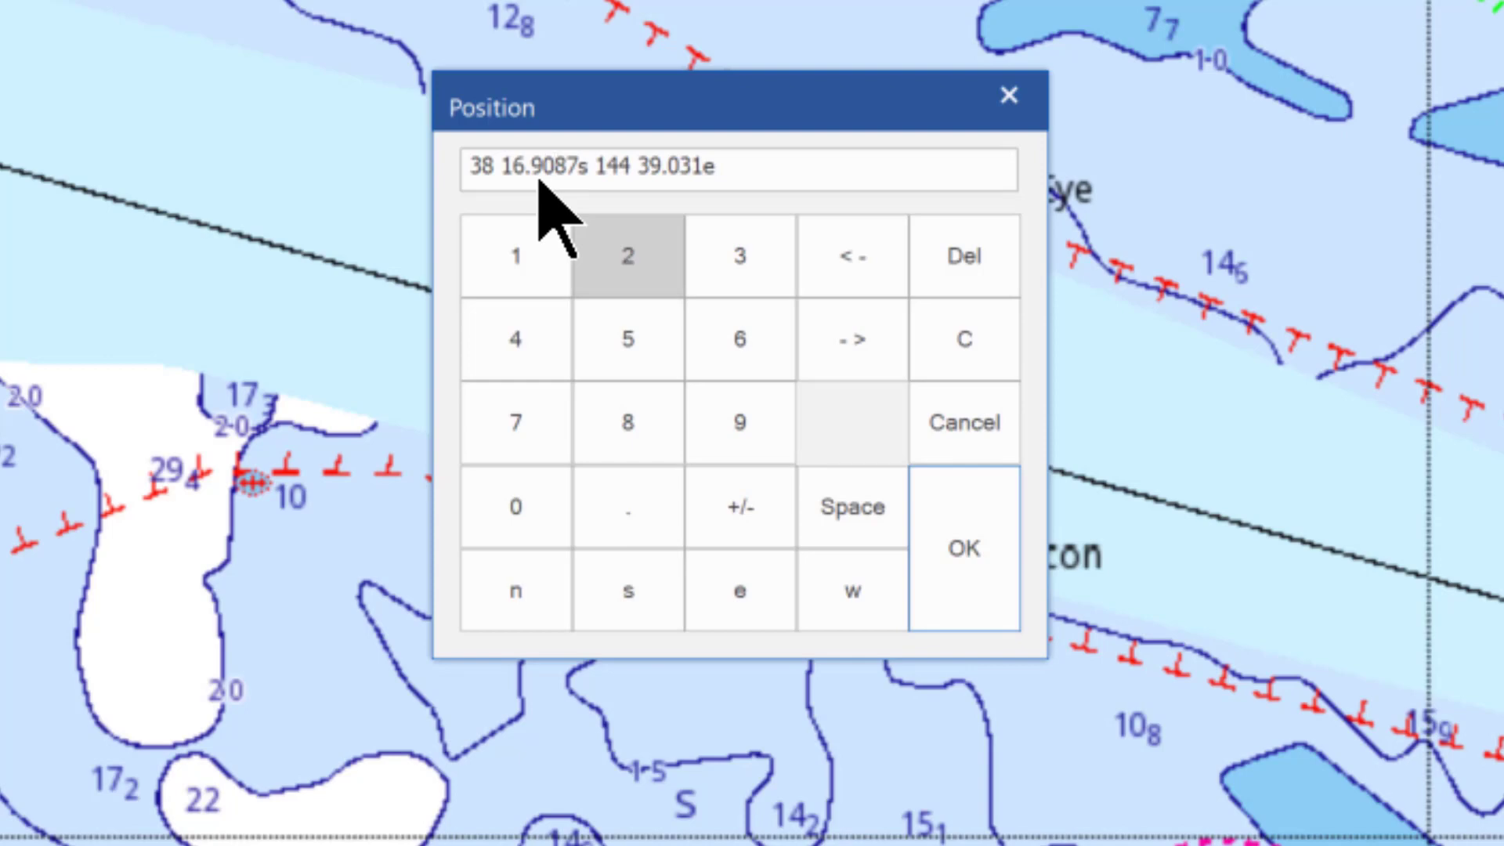
{"action": "key", "text": "Delete"}
{"action": "key", "text": "Delete"}
{"action": "key", "text": "Right"}
{"action": "key", "text": "Right"}
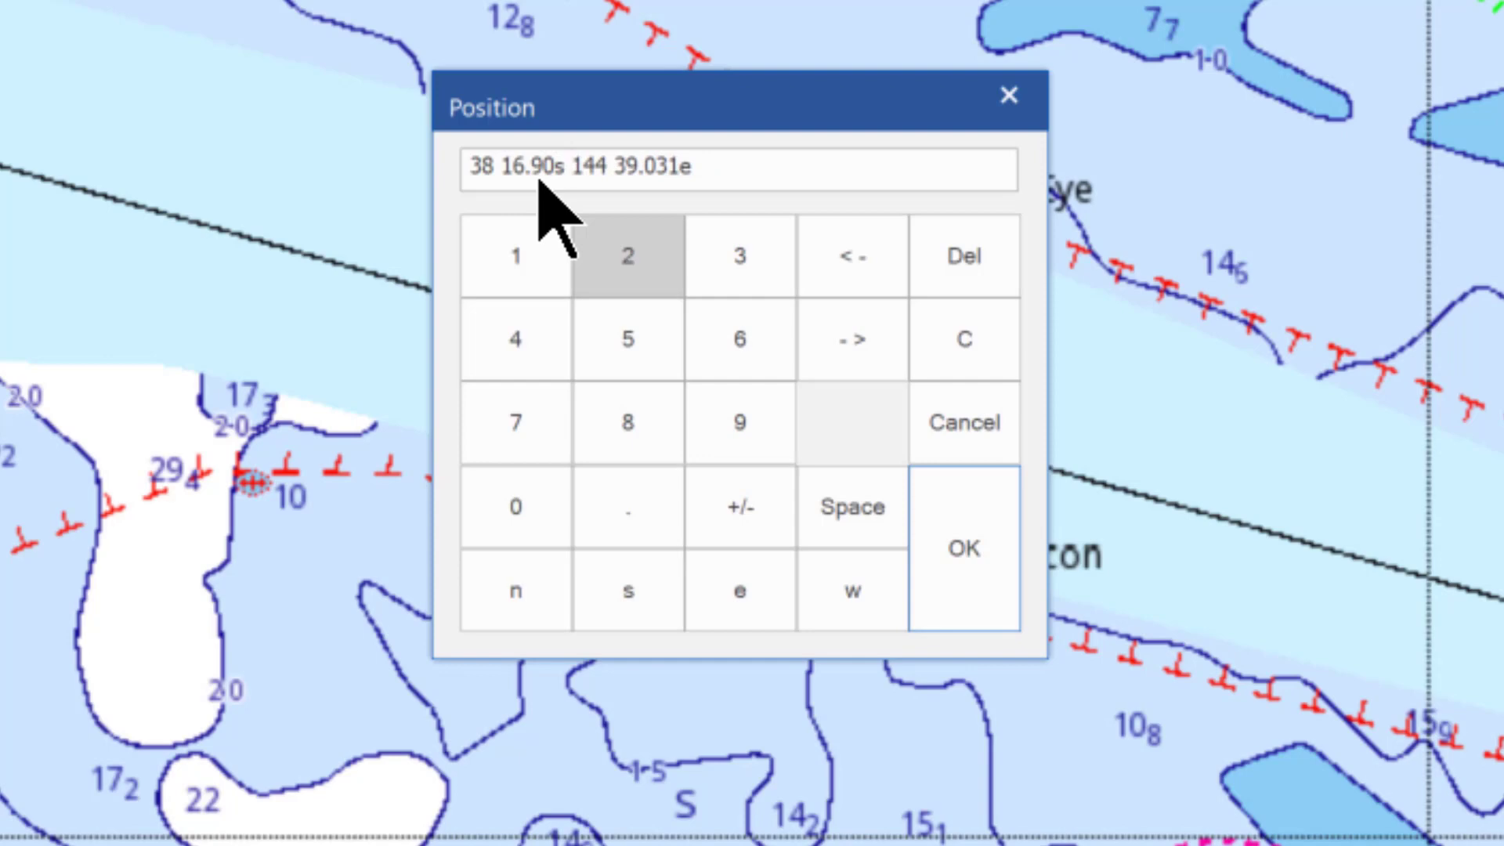
{"action": "key", "text": "Right"}
{"action": "key", "text": "Right"}
{"action": "key", "text": "Right"}
{"action": "key", "text": "Right"}
{"action": "key", "text": "Right"}
{"action": "type", "text": "8"}
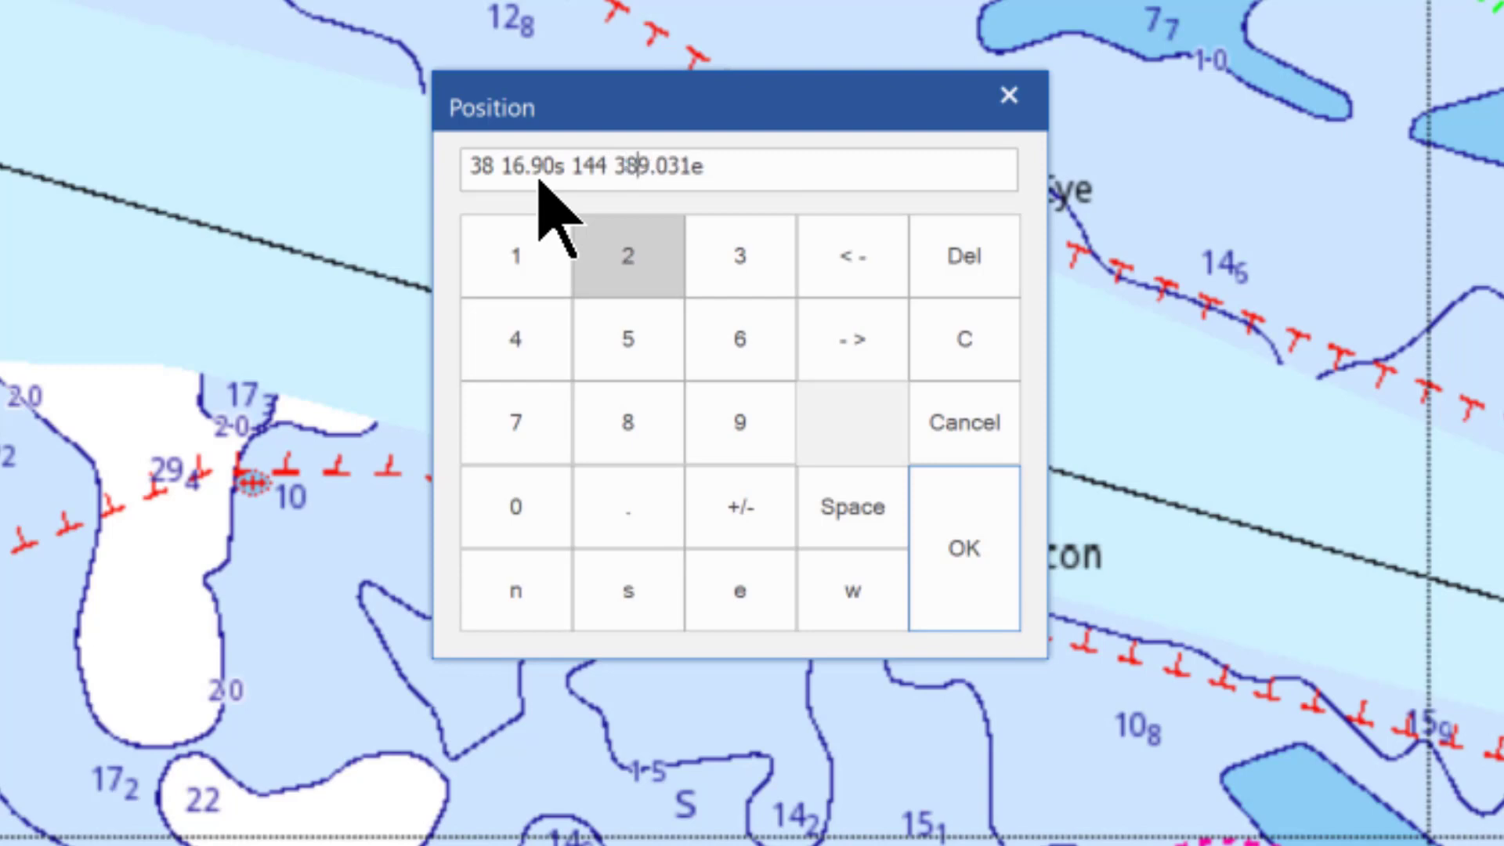
{"action": "type", "text": ".9"}
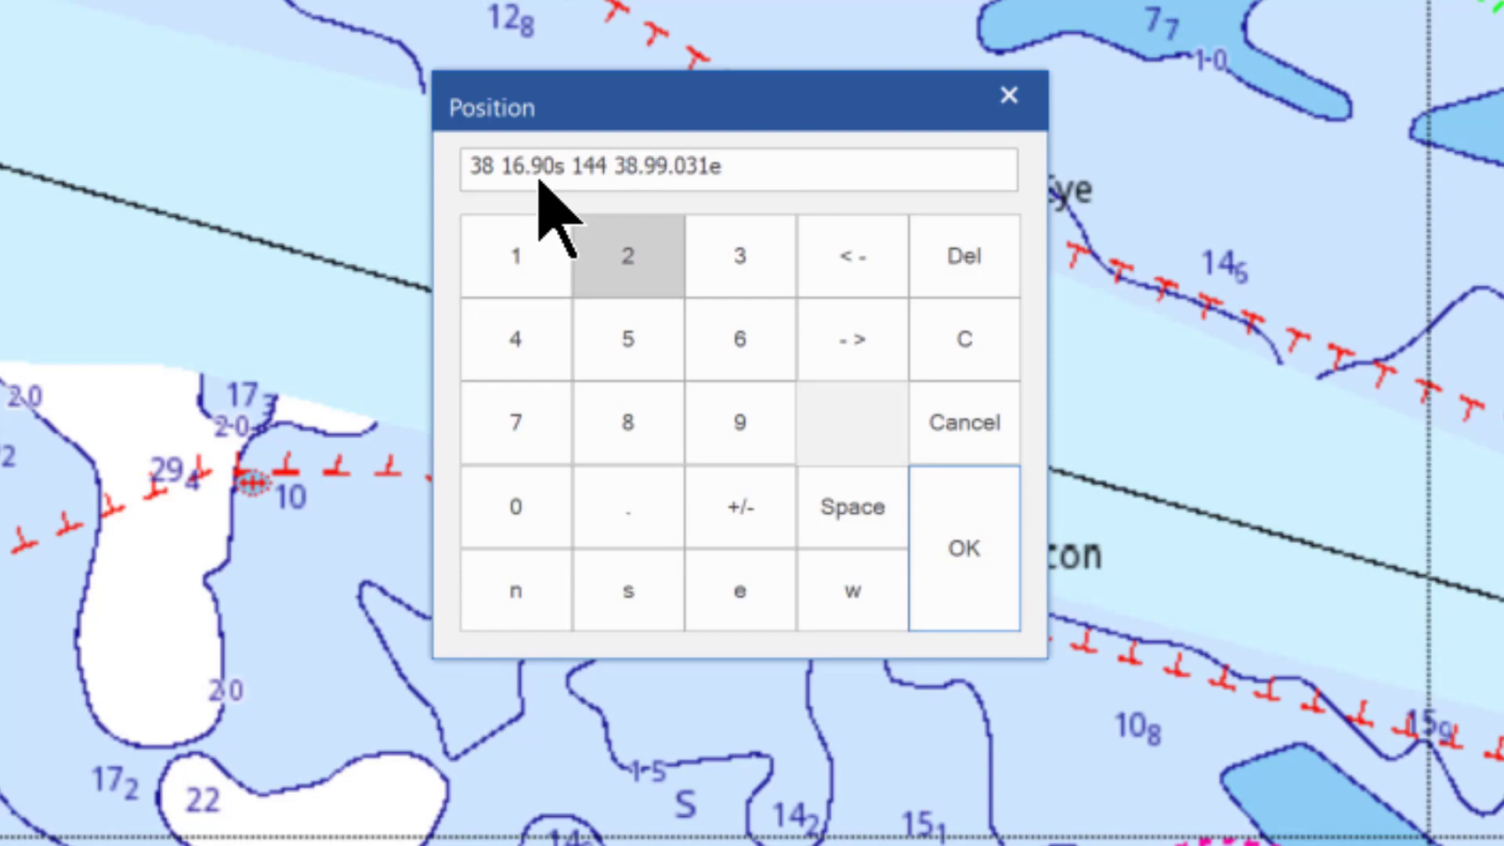
{"action": "key", "text": "Delete"}
{"action": "key", "text": "Delete"}
{"action": "key", "text": "Delete"}
{"action": "key", "text": "Delete"}
{"action": "key", "text": "Delete"}
{"action": "left_click", "coordinate": [953, 546]}
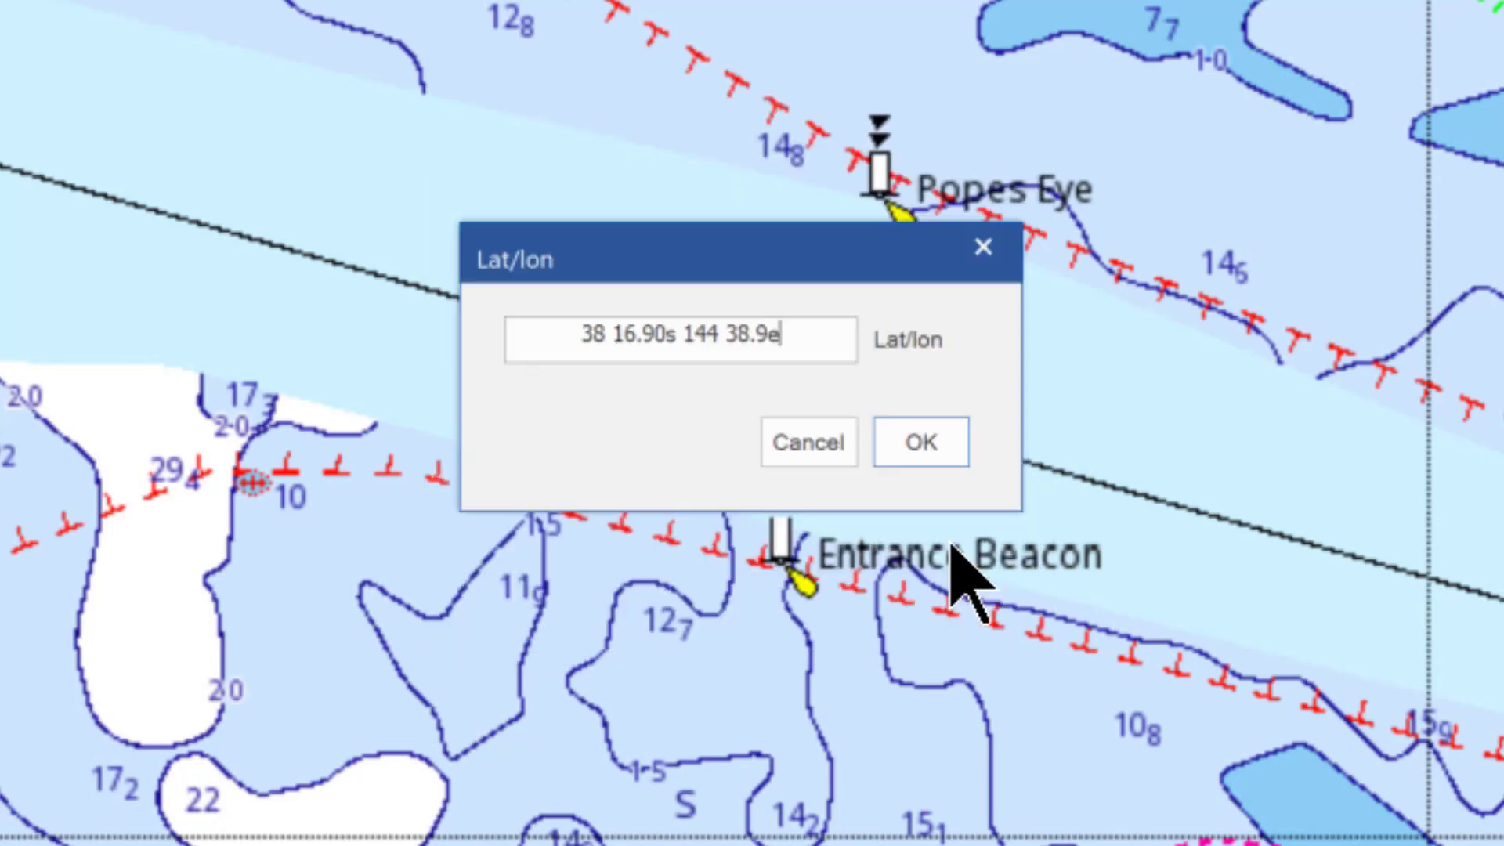
{"action": "left_click", "coordinate": [931, 449]}
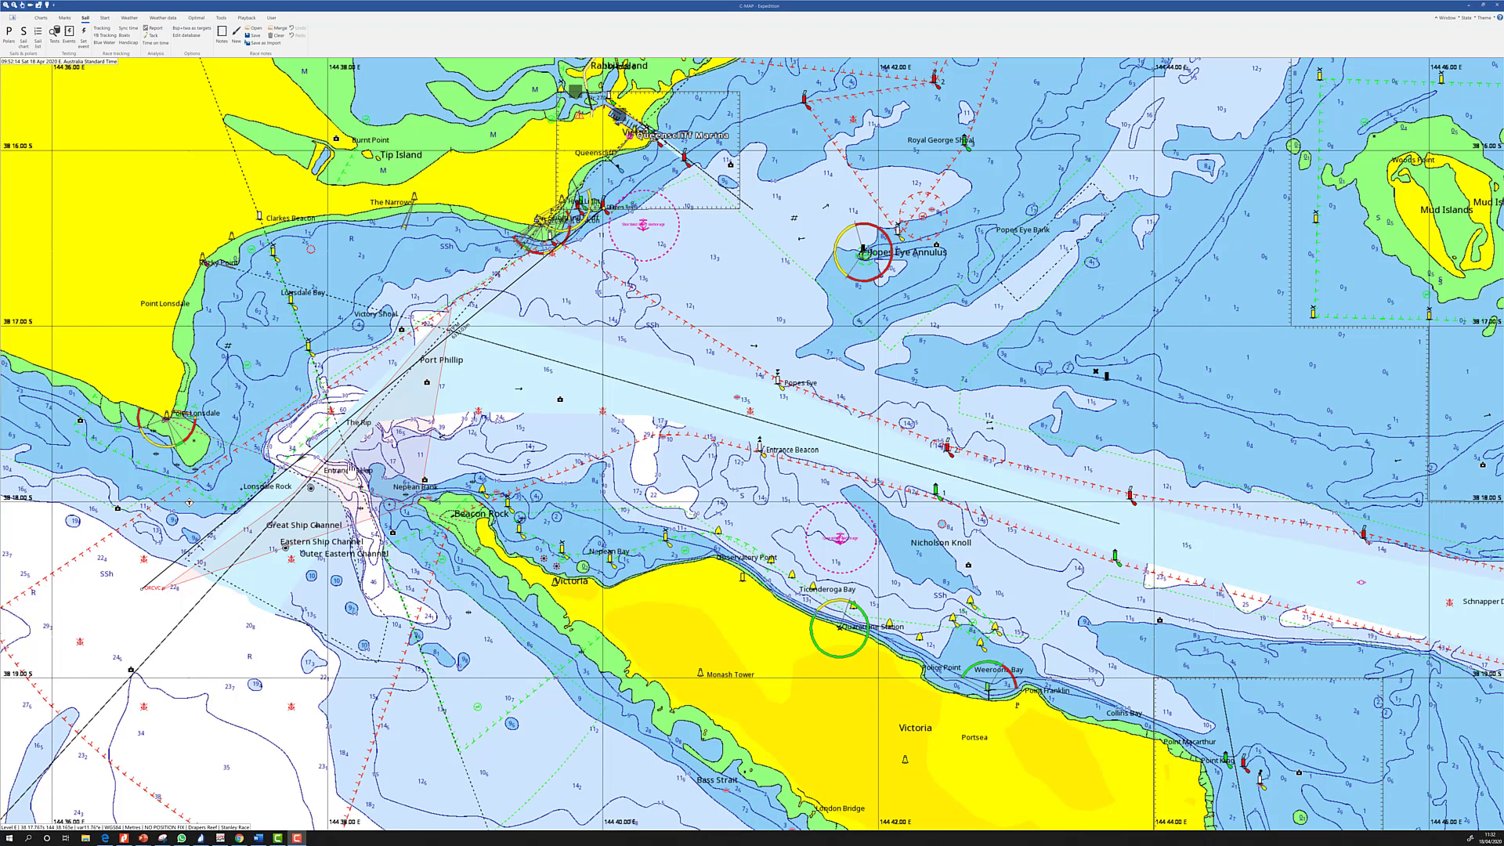
Name the red zone 'The Rip zone', lock it, and open the race notes list
{"action": "right_click", "coordinate": [352, 468]}
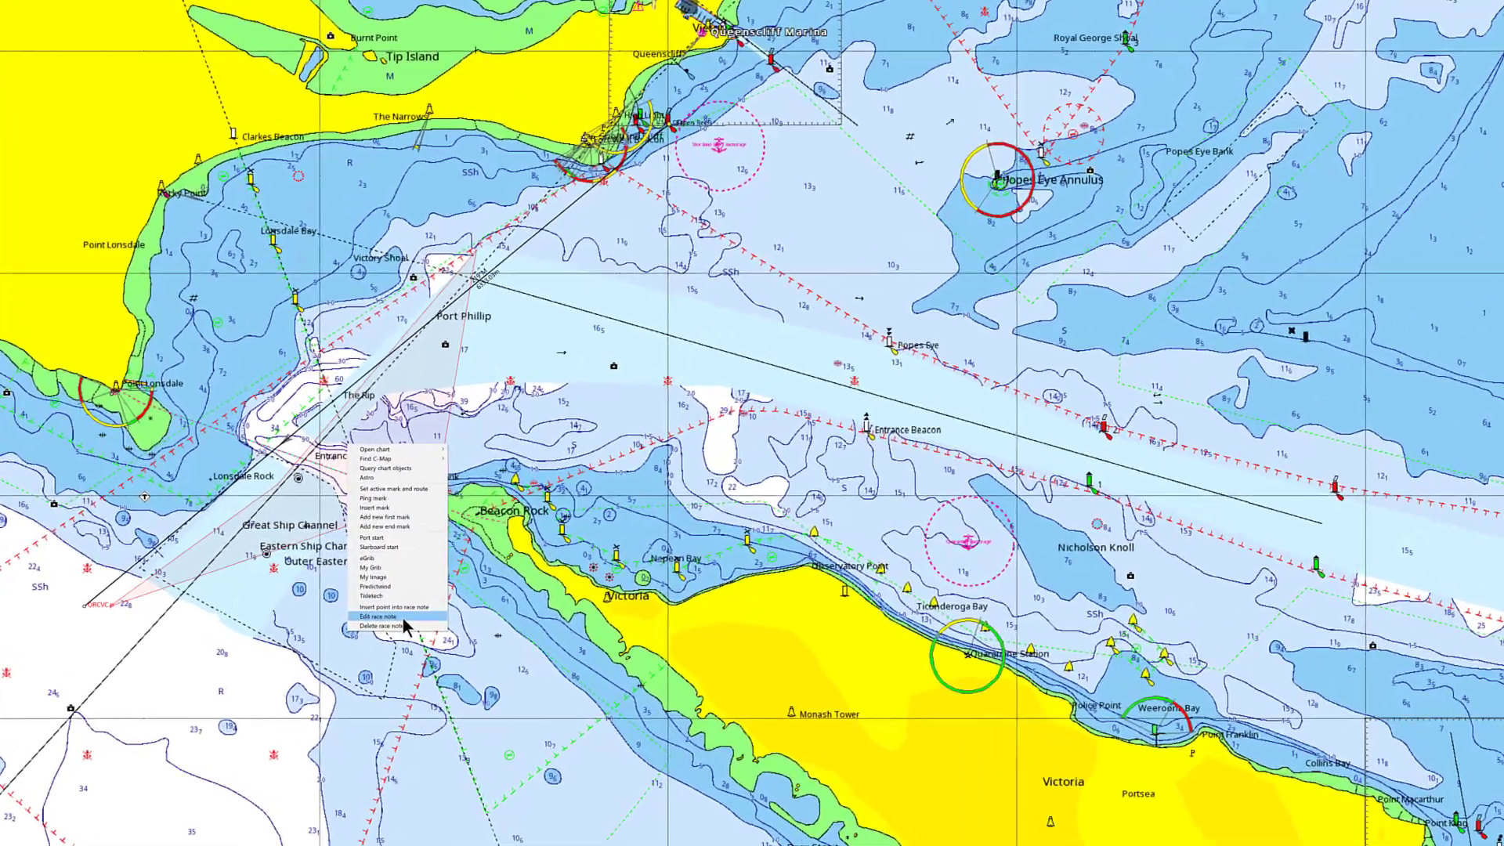
{"action": "left_click", "coordinate": [384, 597]}
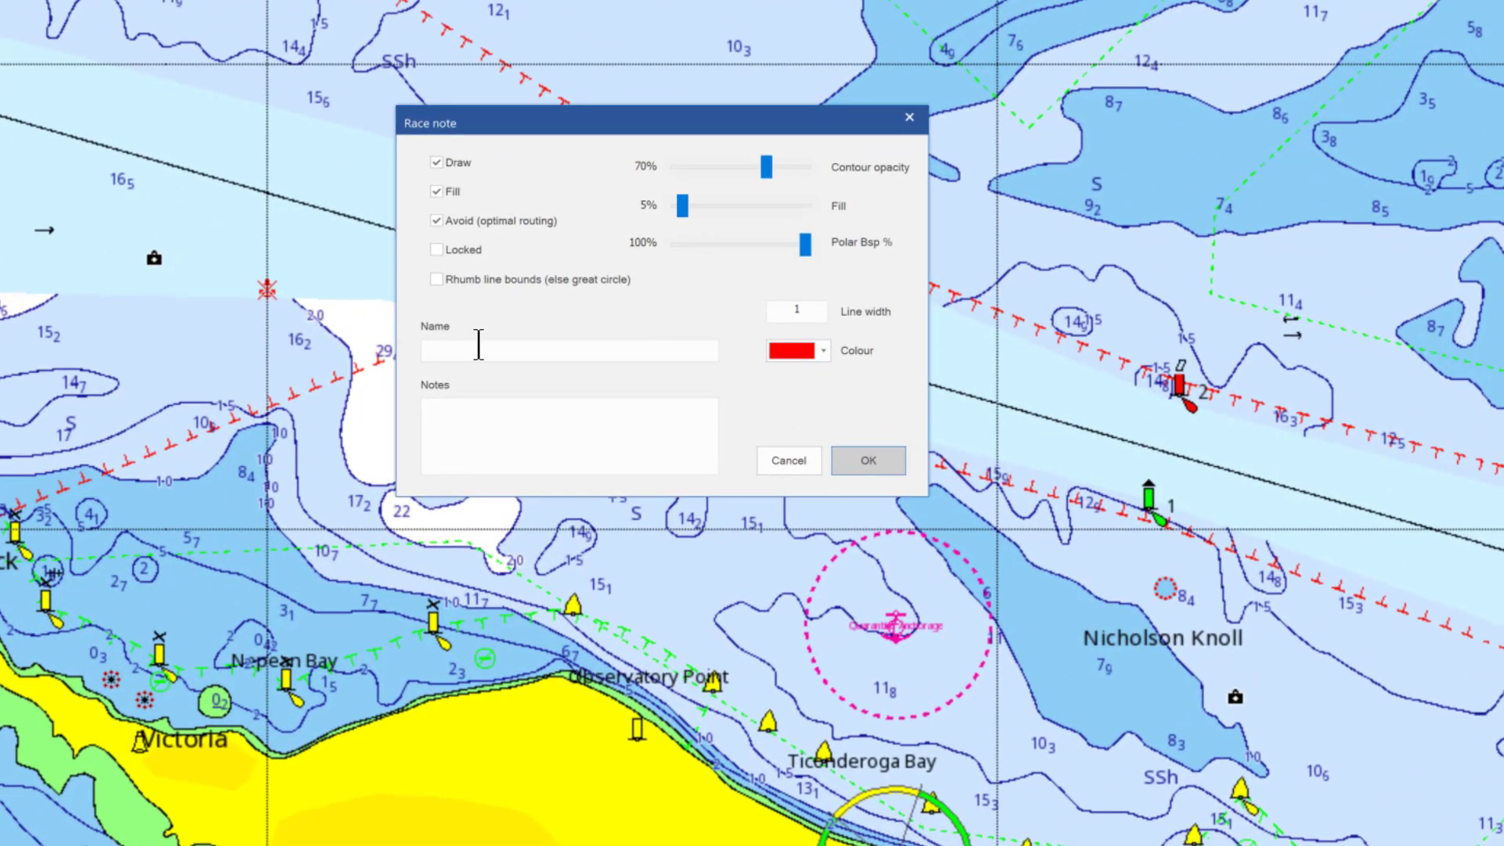
{"action": "left_click", "coordinate": [479, 345]}
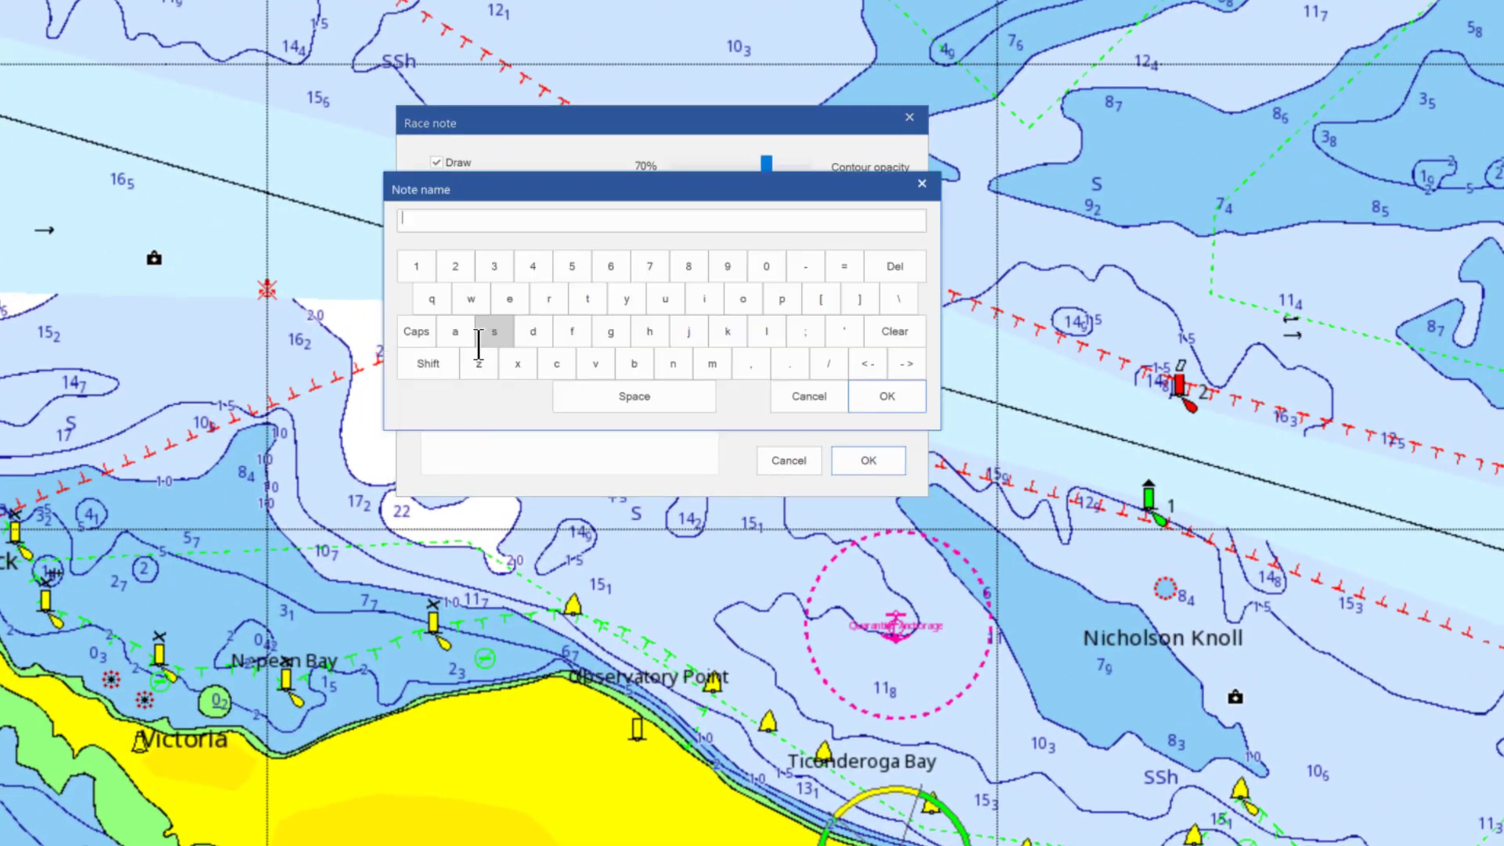
{"action": "type", "text": "The Rip zobe"}
{"action": "key", "text": "BackSpace"}
{"action": "key", "text": "BackSpace"}
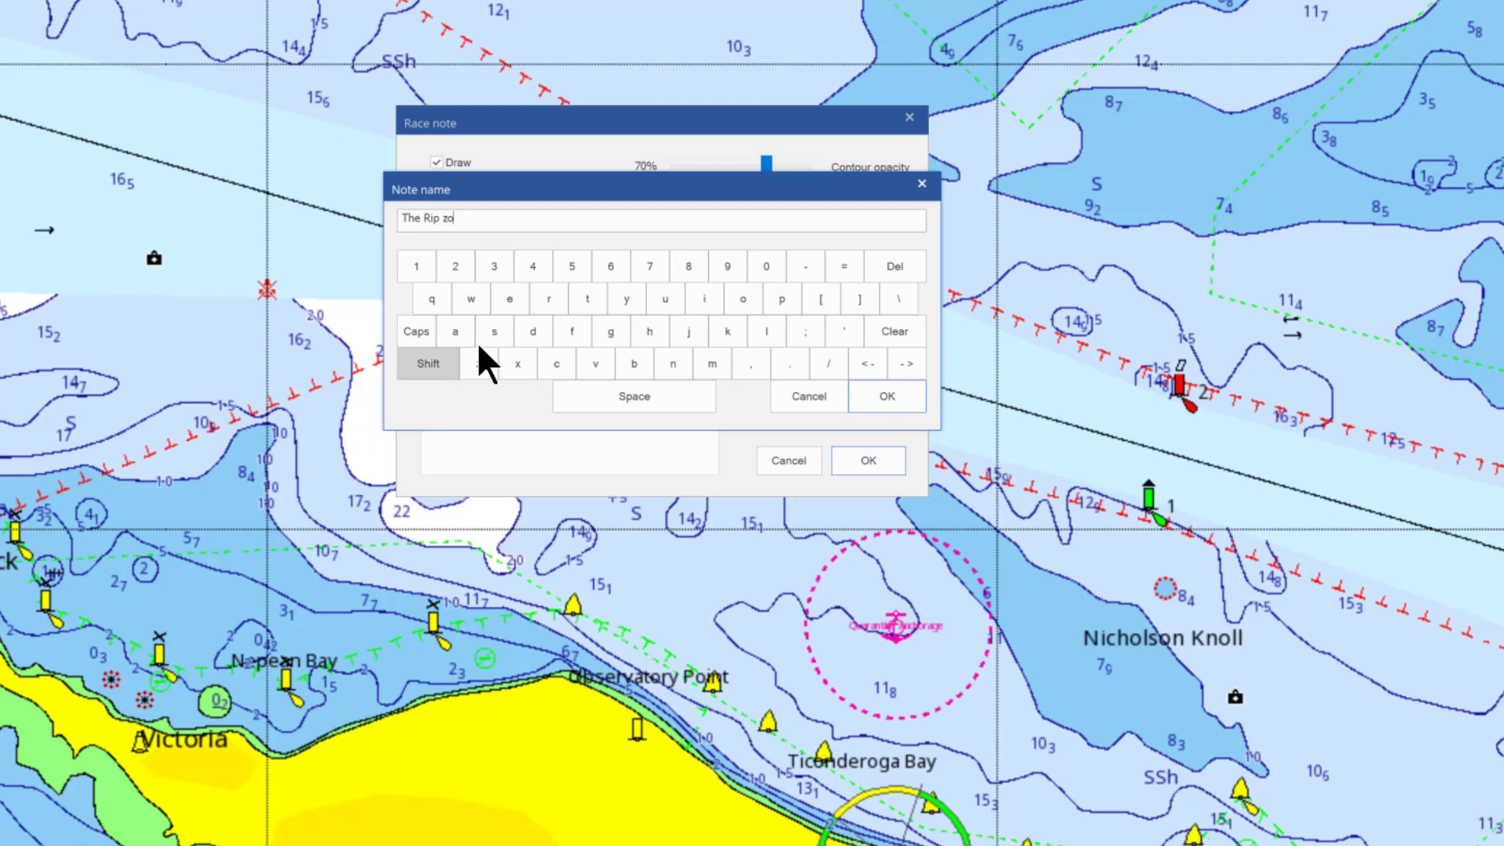
{"action": "type", "text": "ne"}
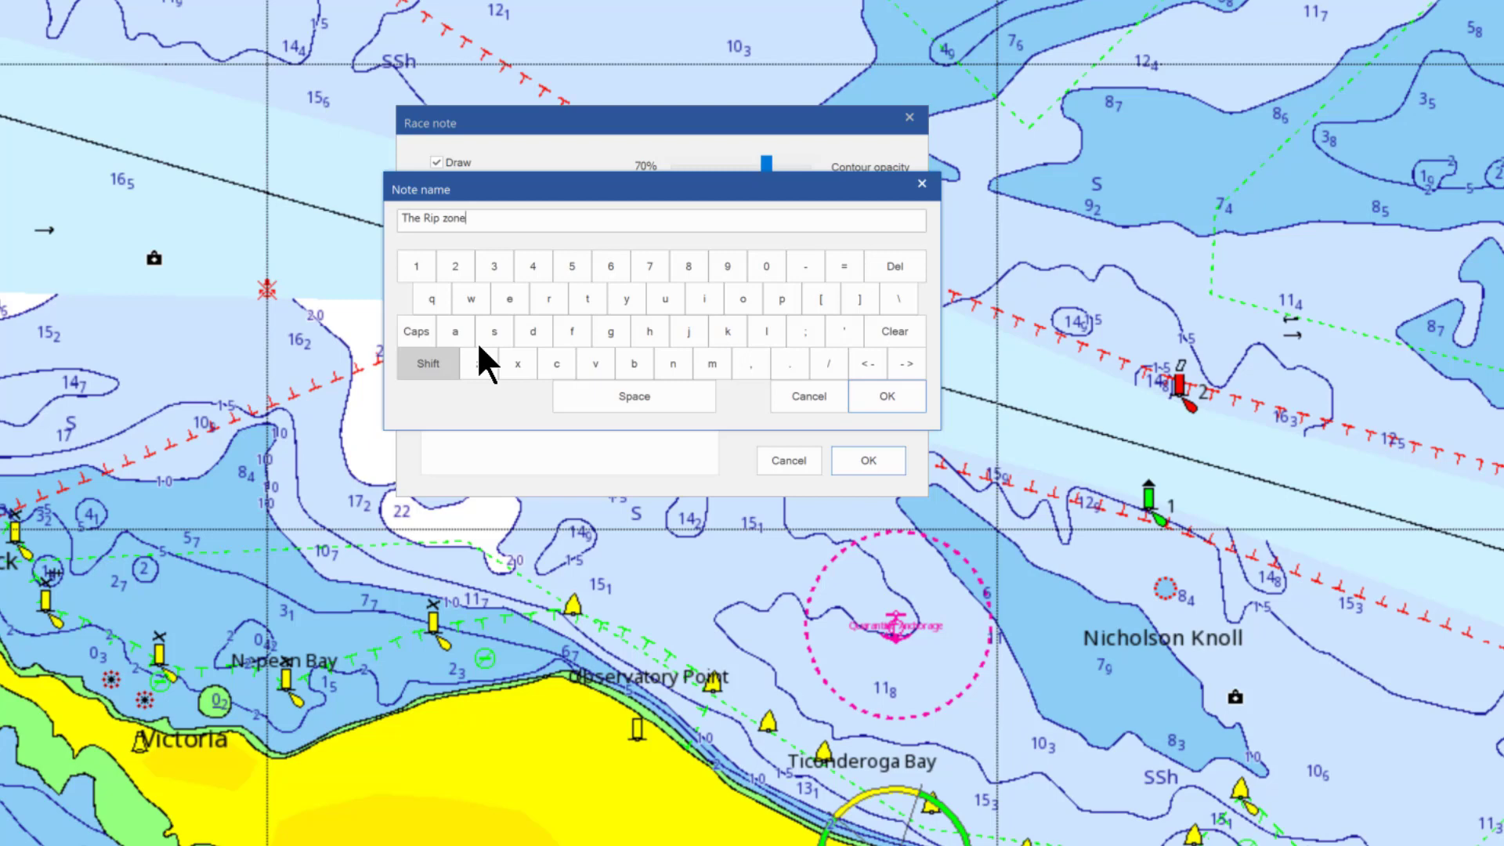
{"action": "left_click", "coordinate": [893, 404]}
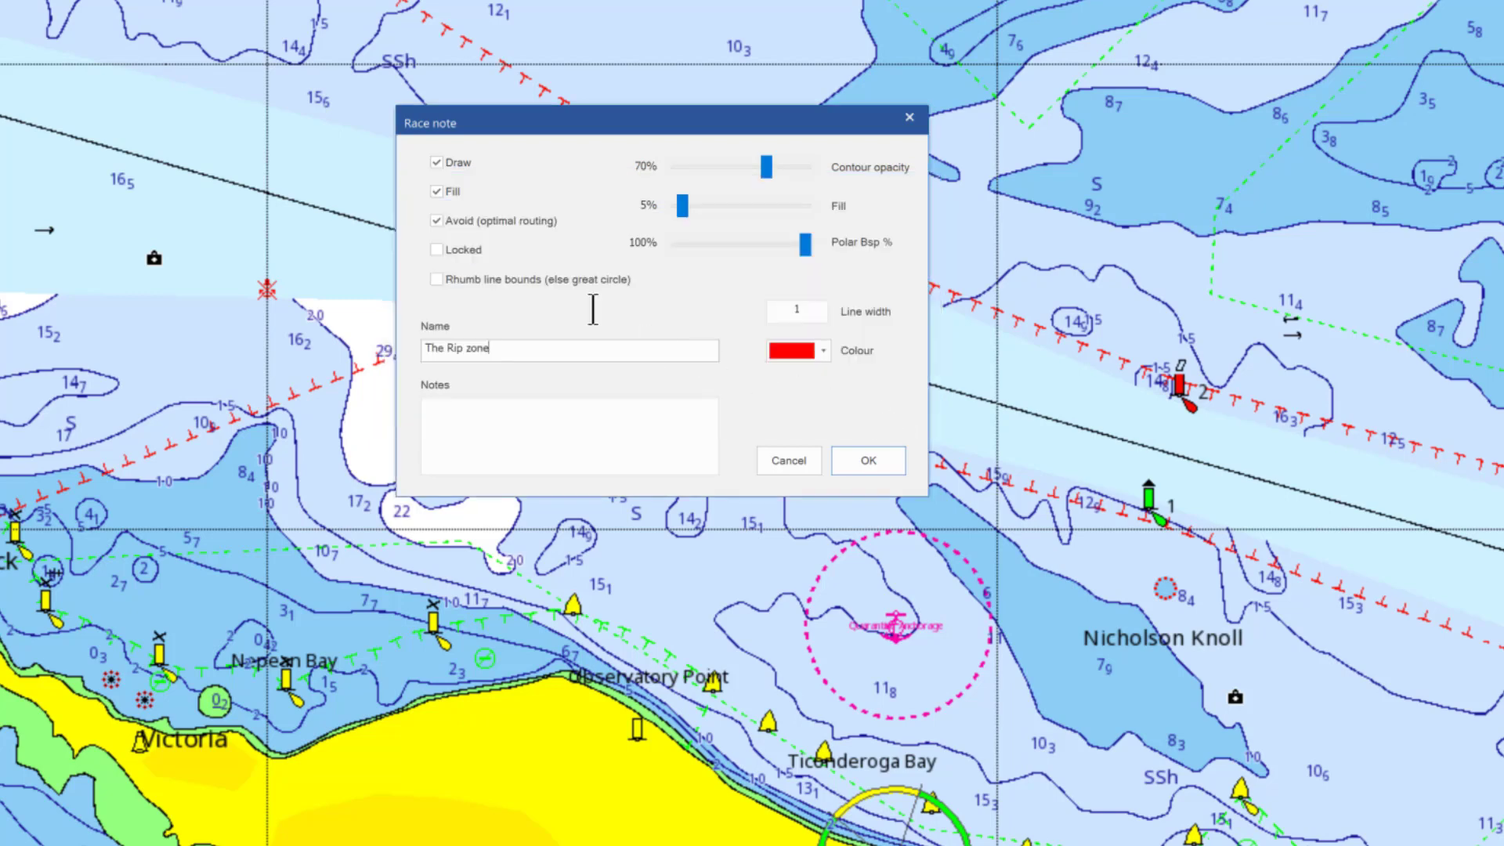
{"action": "left_click", "coordinate": [439, 250]}
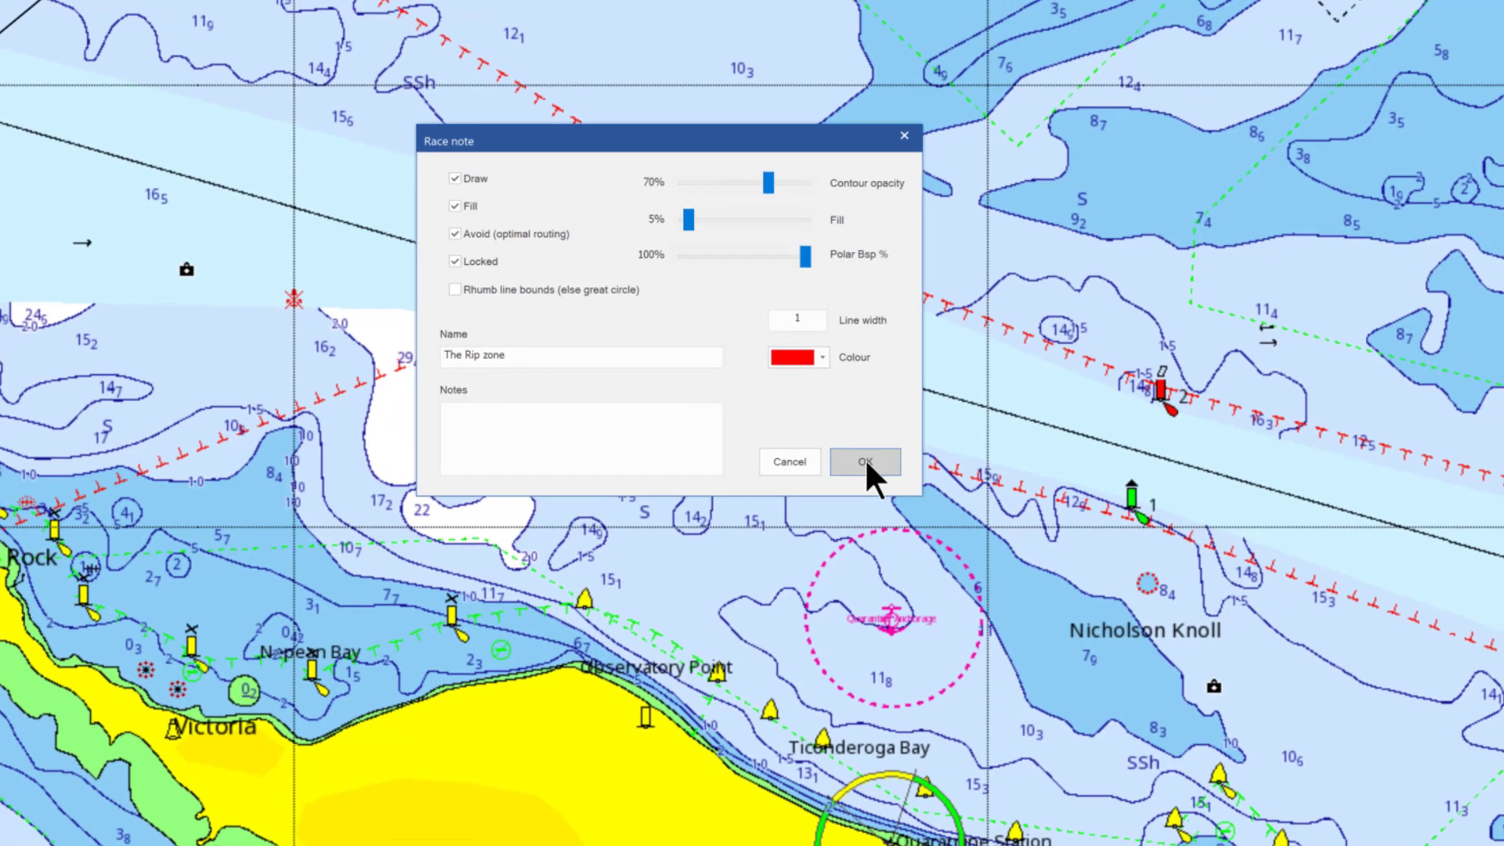
{"action": "left_click", "coordinate": [868, 460]}
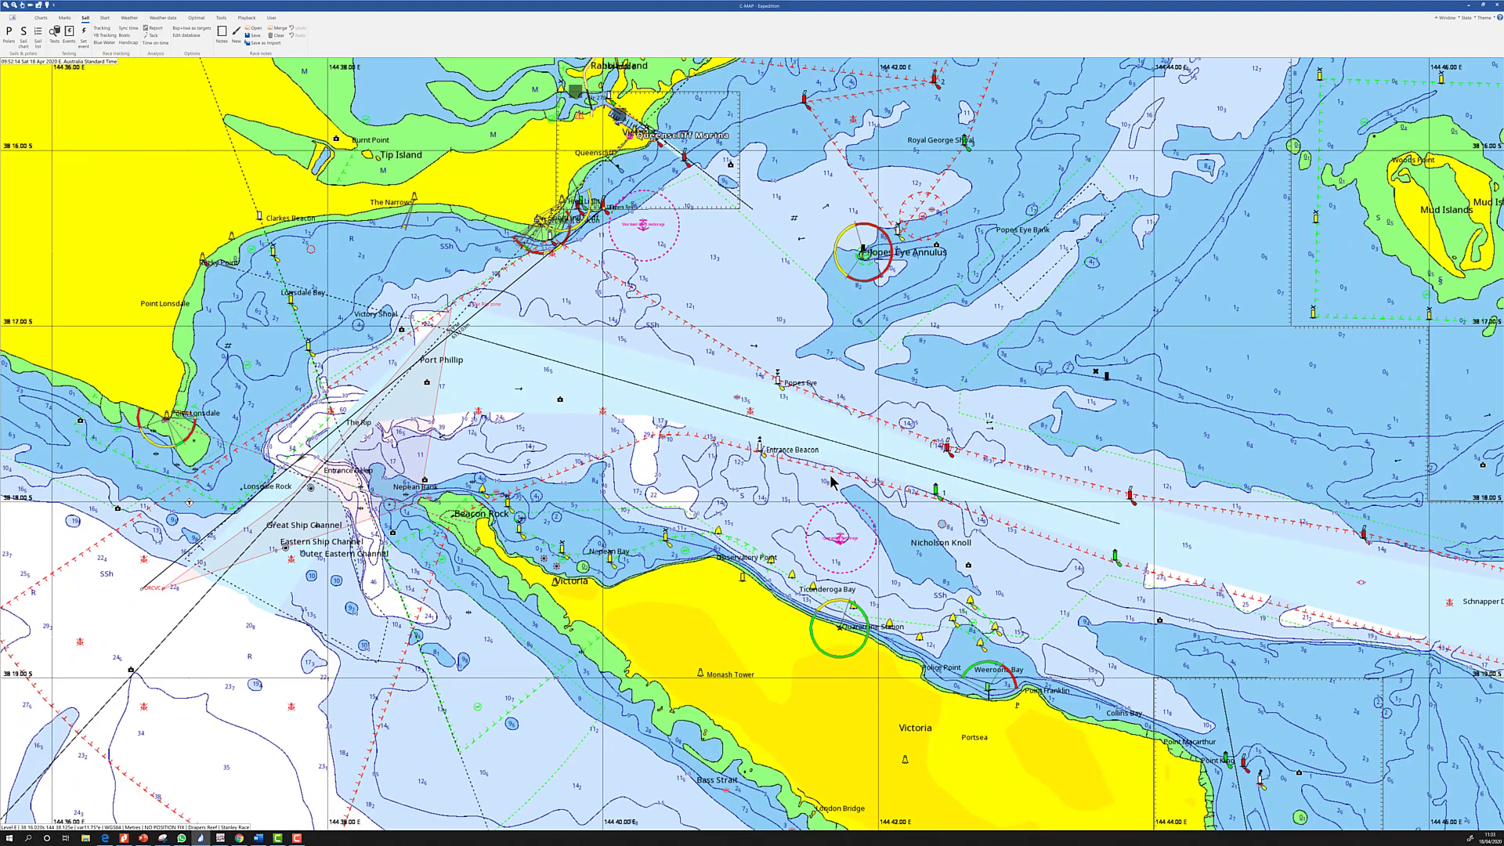
{"action": "left_click", "coordinate": [222, 34]}
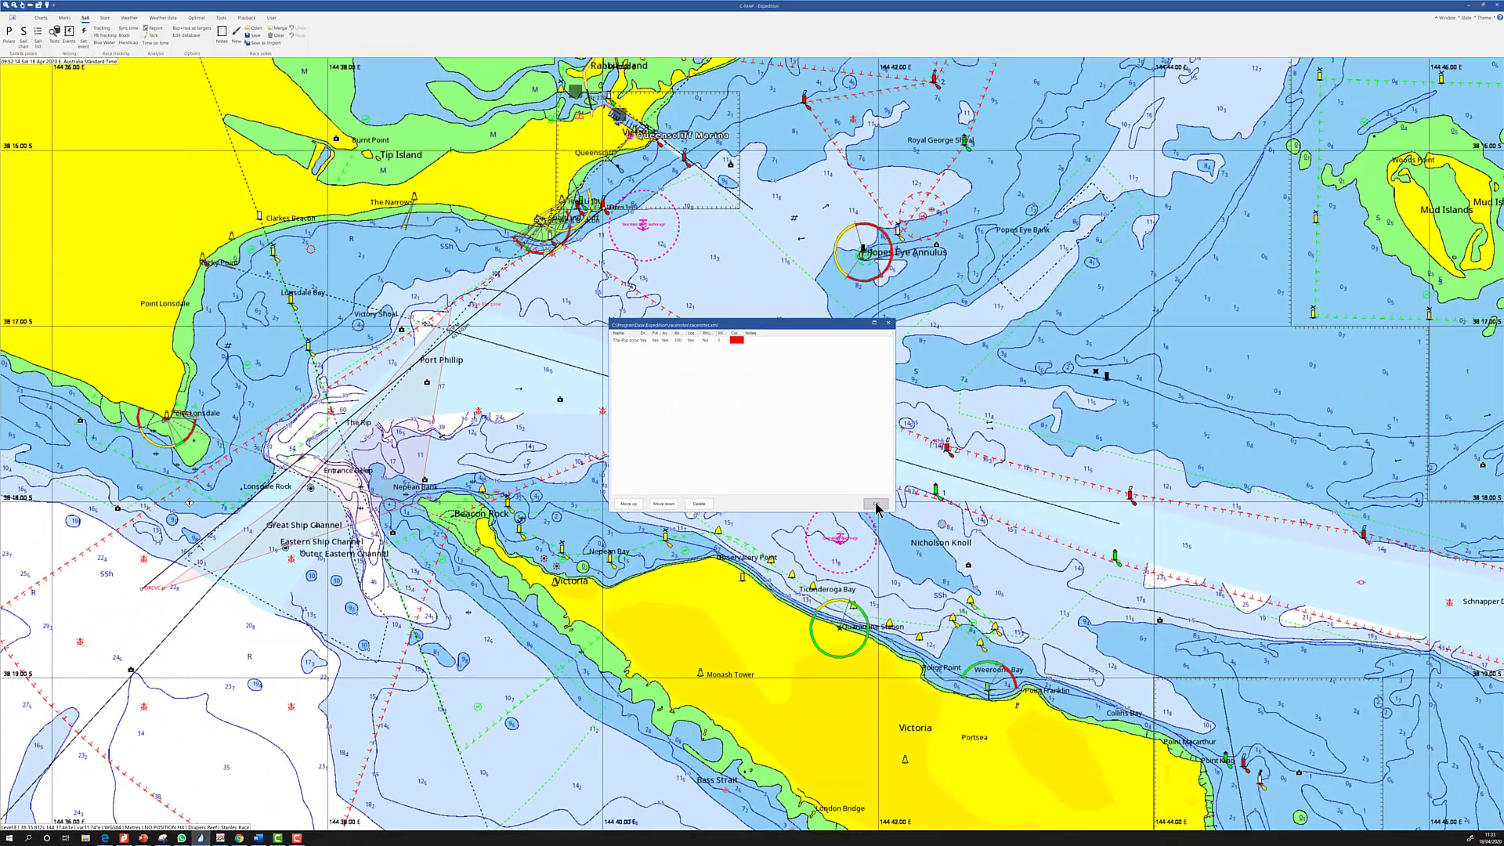
Save the race notes as 'ORCV Races' and reopen the notes list
{"action": "left_click", "coordinate": [1112, 636]}
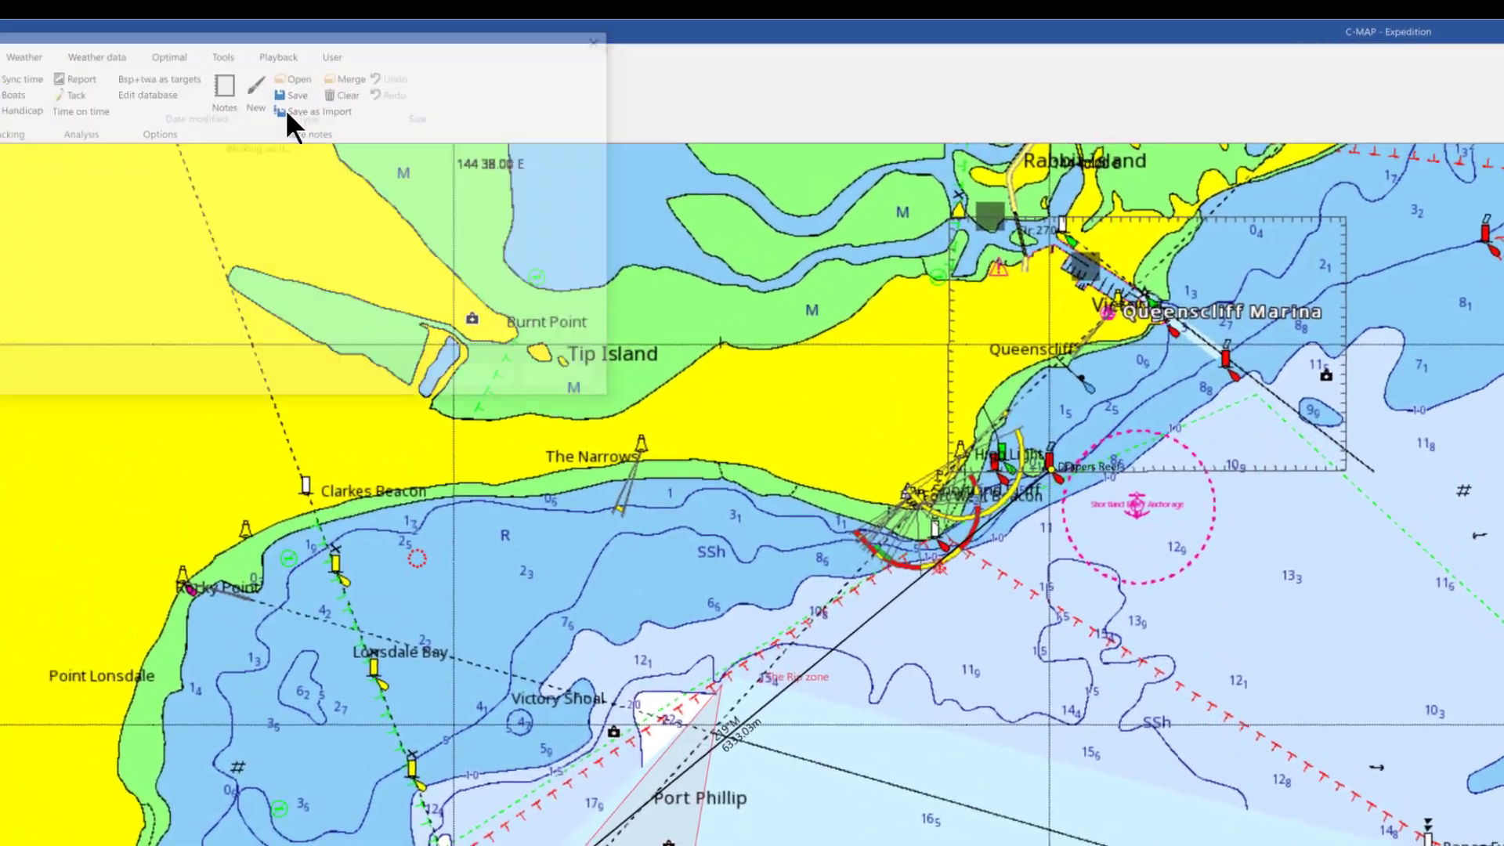
{"action": "left_click", "coordinate": [179, 84]}
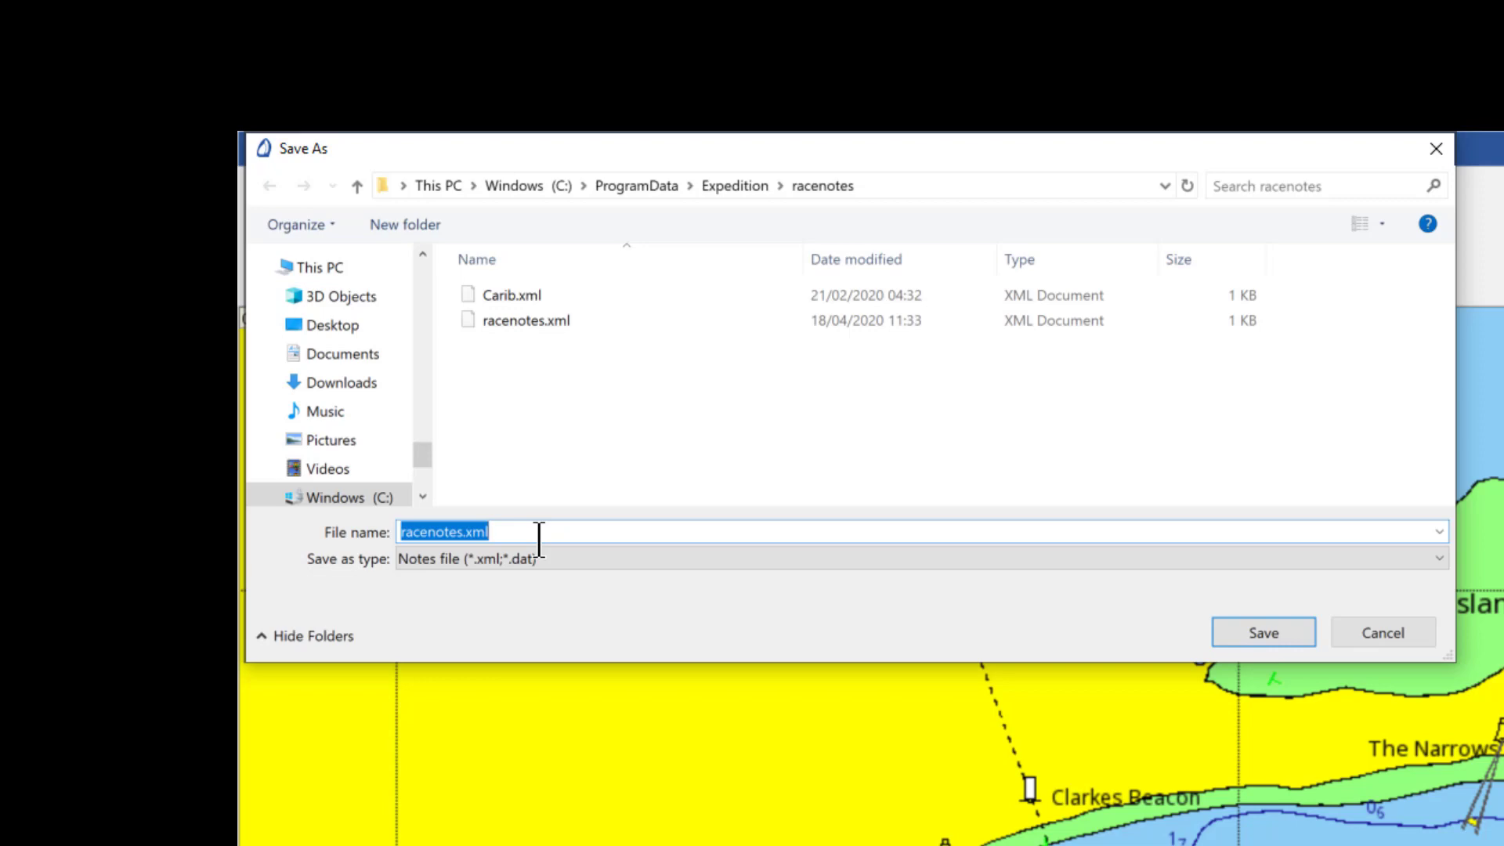
{"action": "type", "text": "ORCV"}
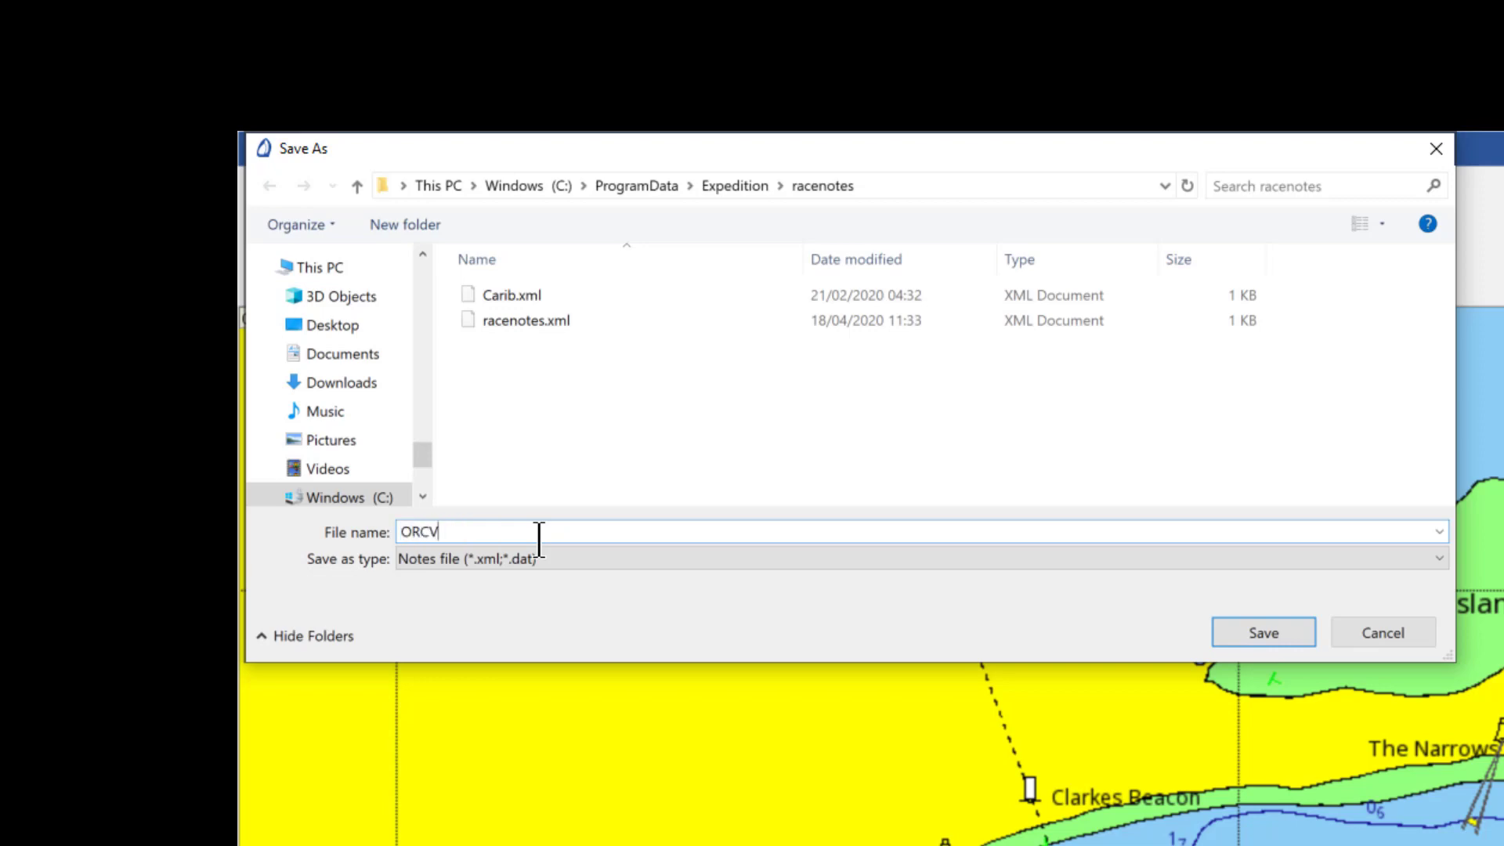
{"action": "type", "text": " Races"}
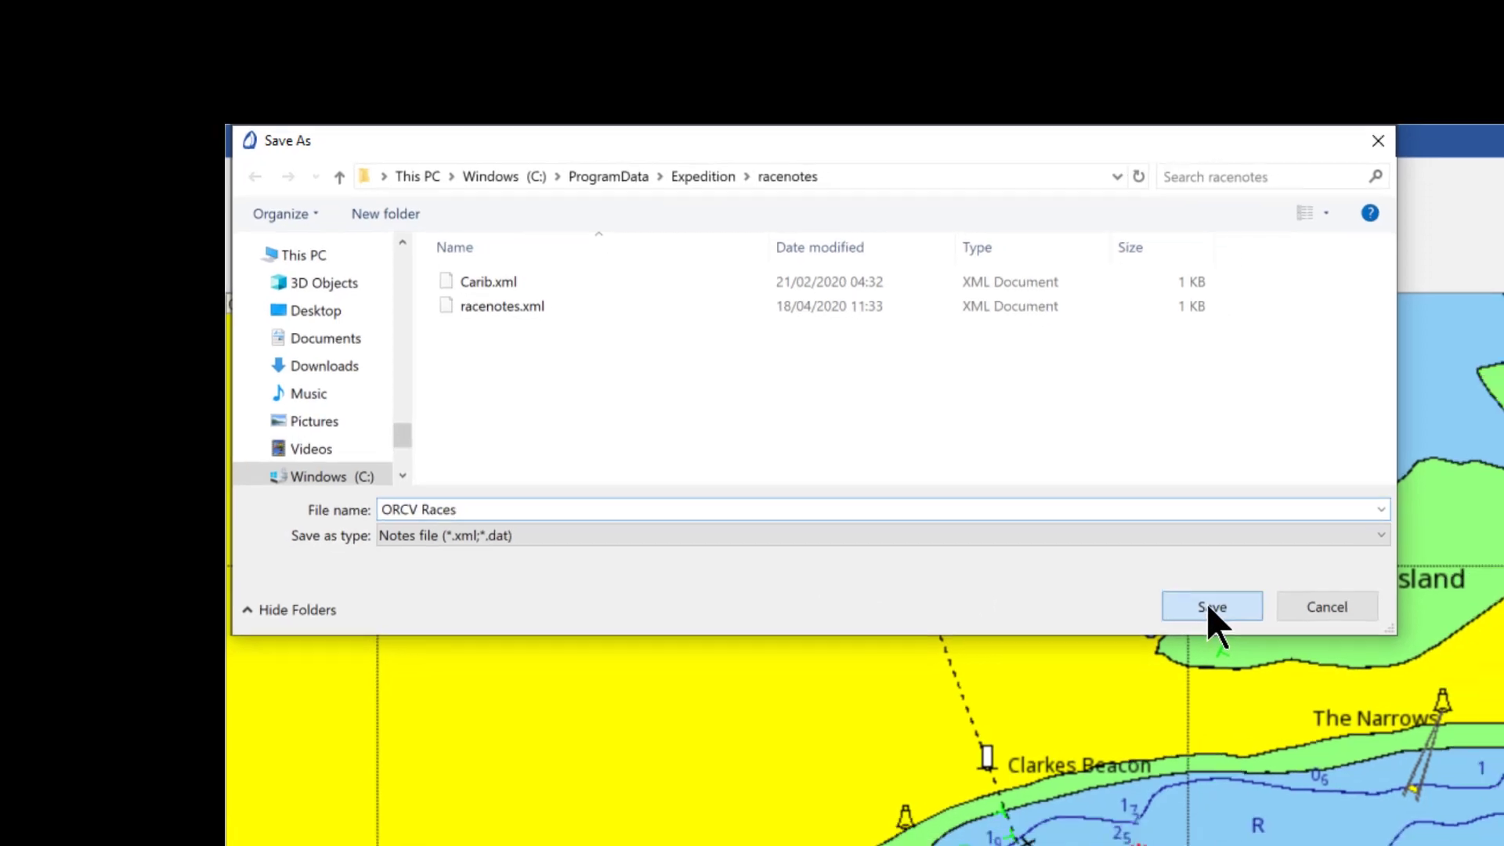
{"action": "left_click", "coordinate": [1211, 607]}
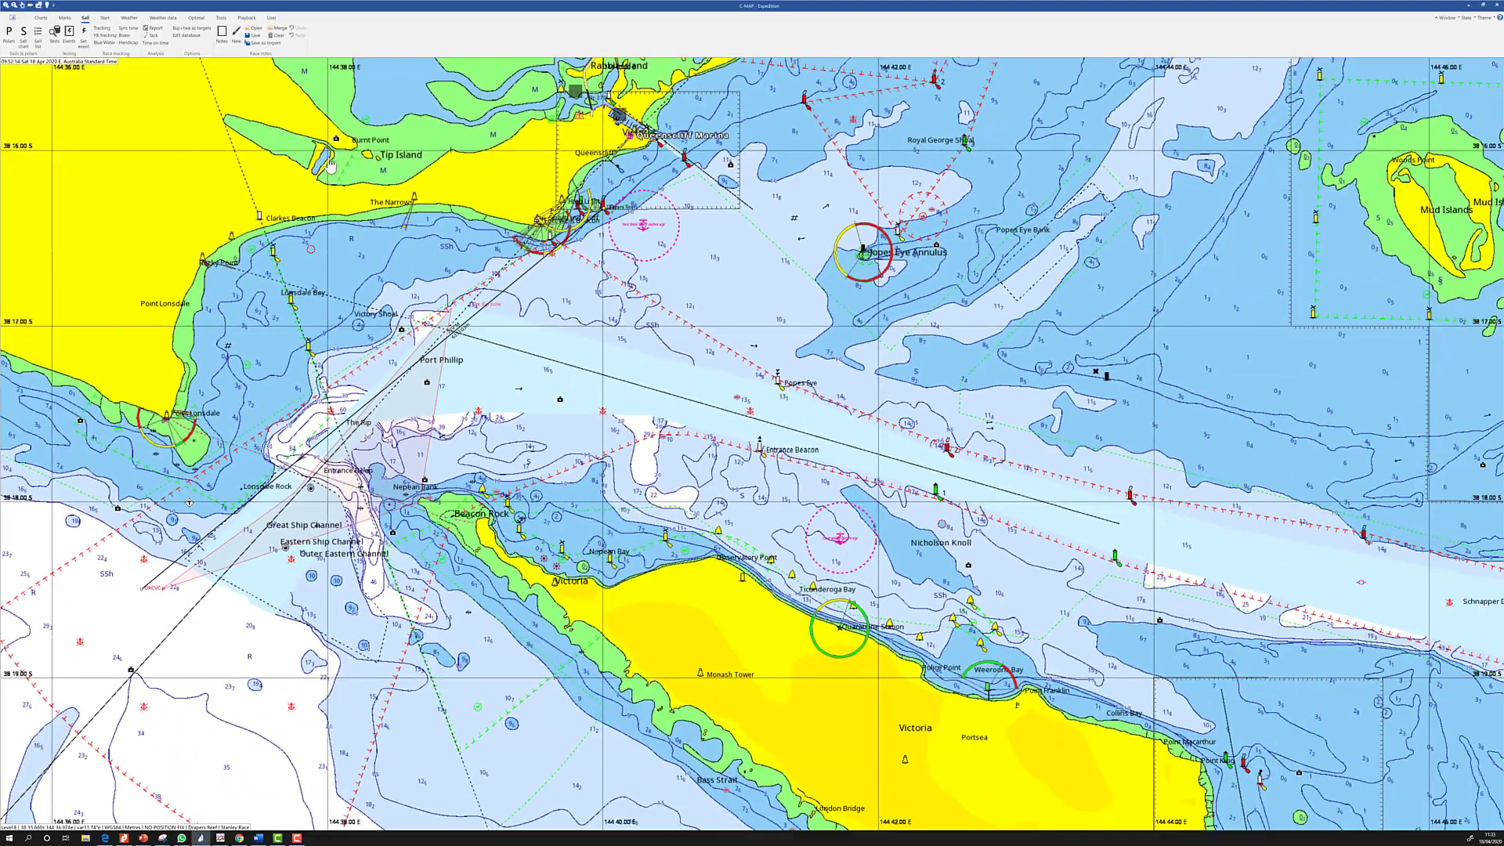
{"action": "left_click", "coordinate": [222, 33]}
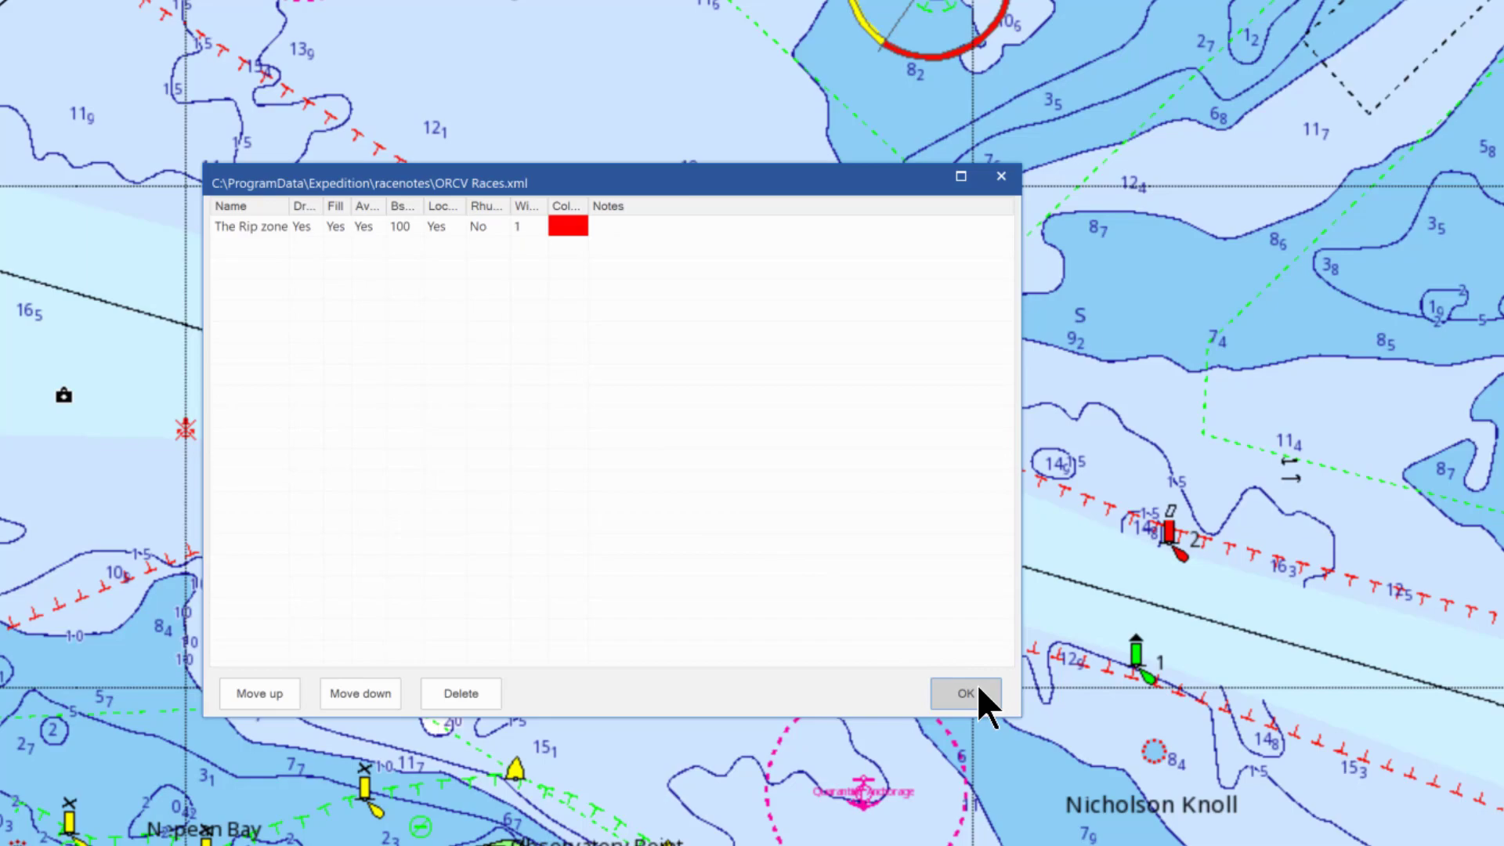
Close the notes and measure with dividers from the red sector's apex toward ORCVC
{"action": "left_click", "coordinate": [974, 692]}
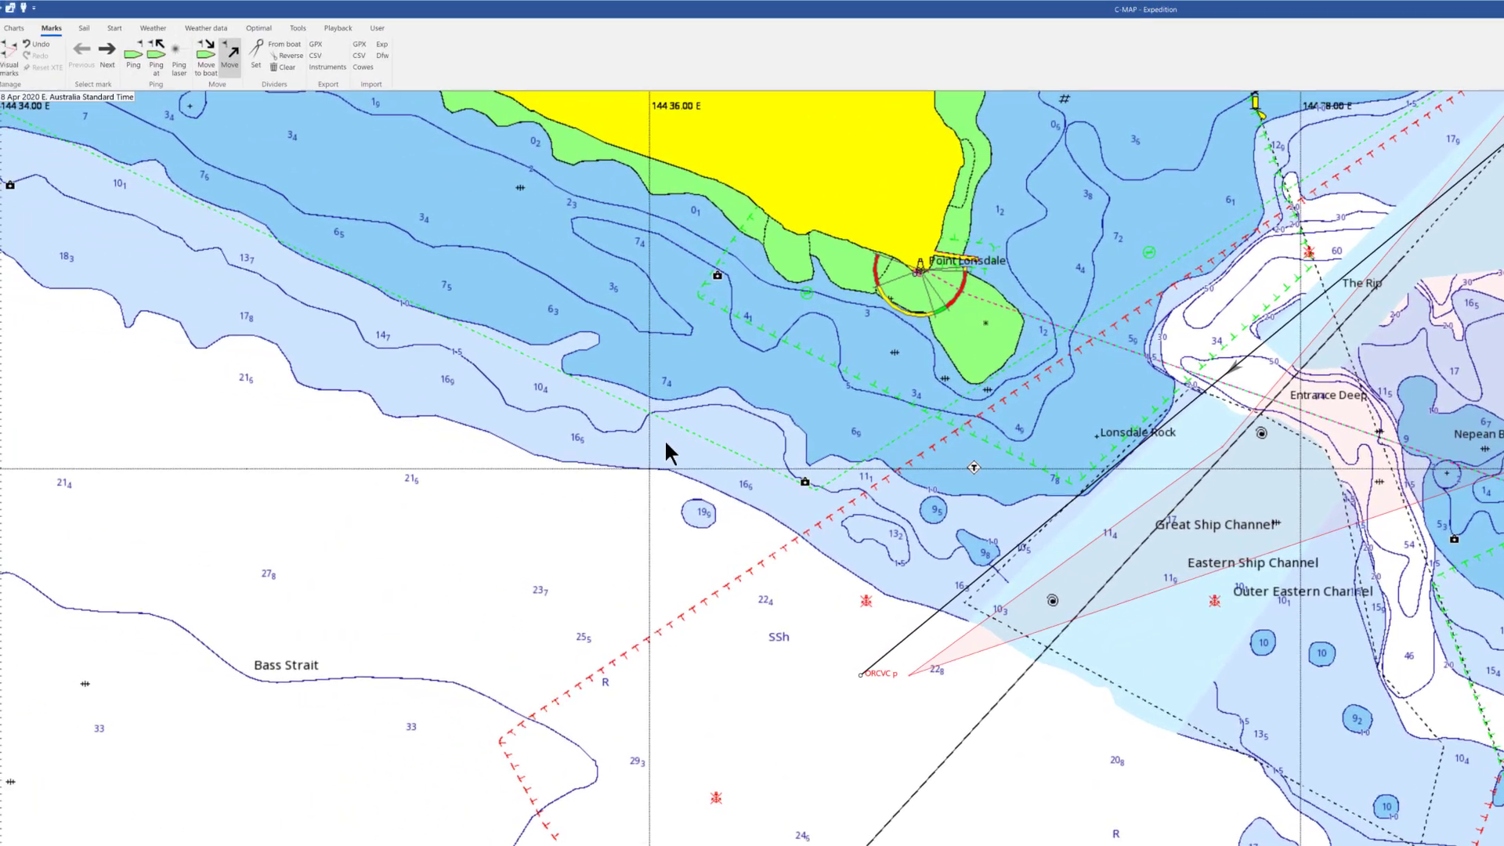
{"action": "left_click", "coordinate": [314, 55]}
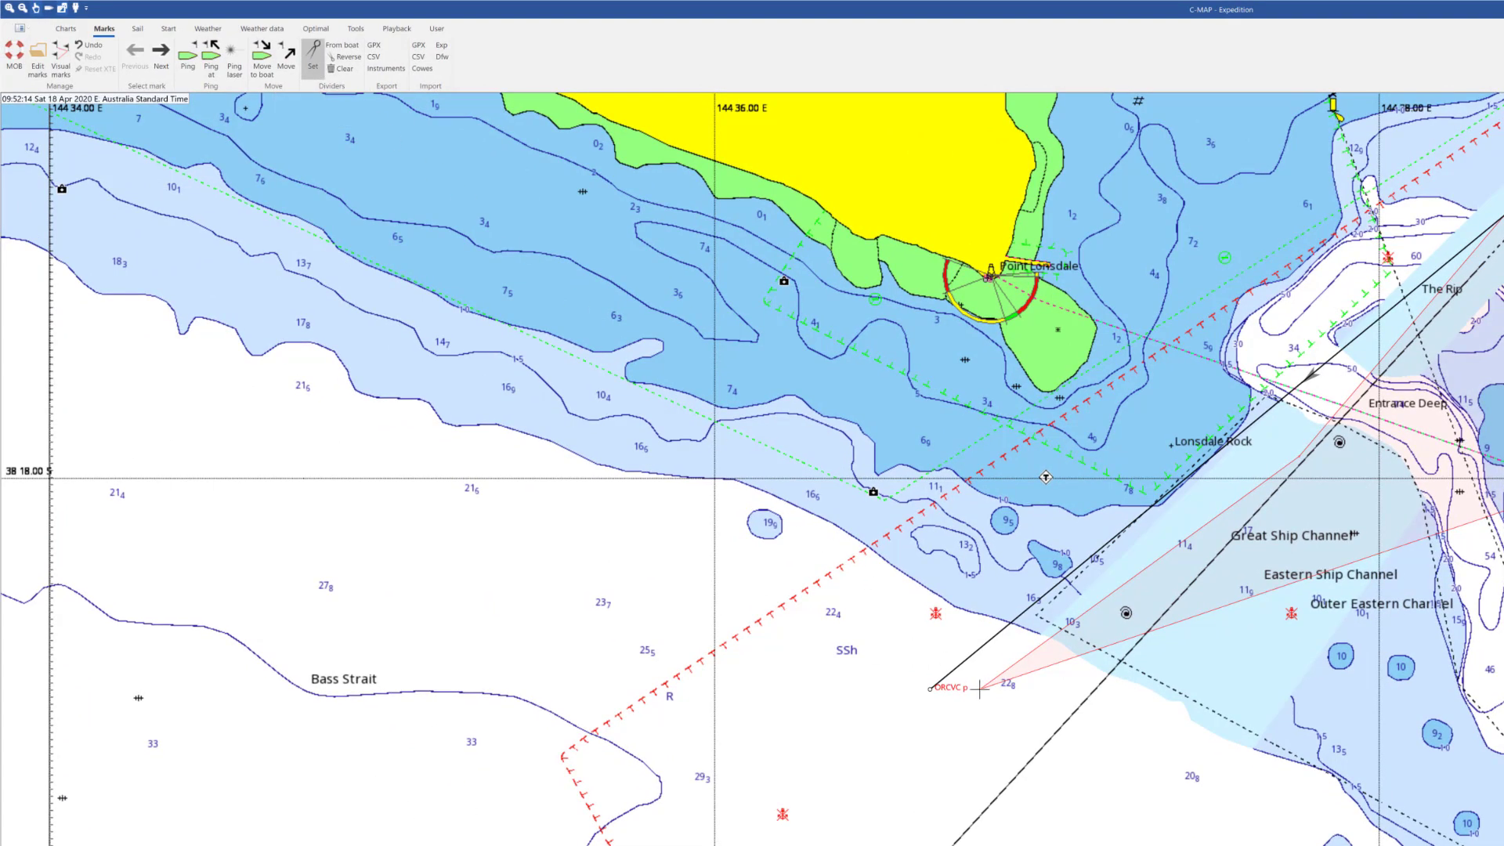
{"action": "left_click_drag", "start_coordinate": [980, 689], "coordinate": [954, 694]}
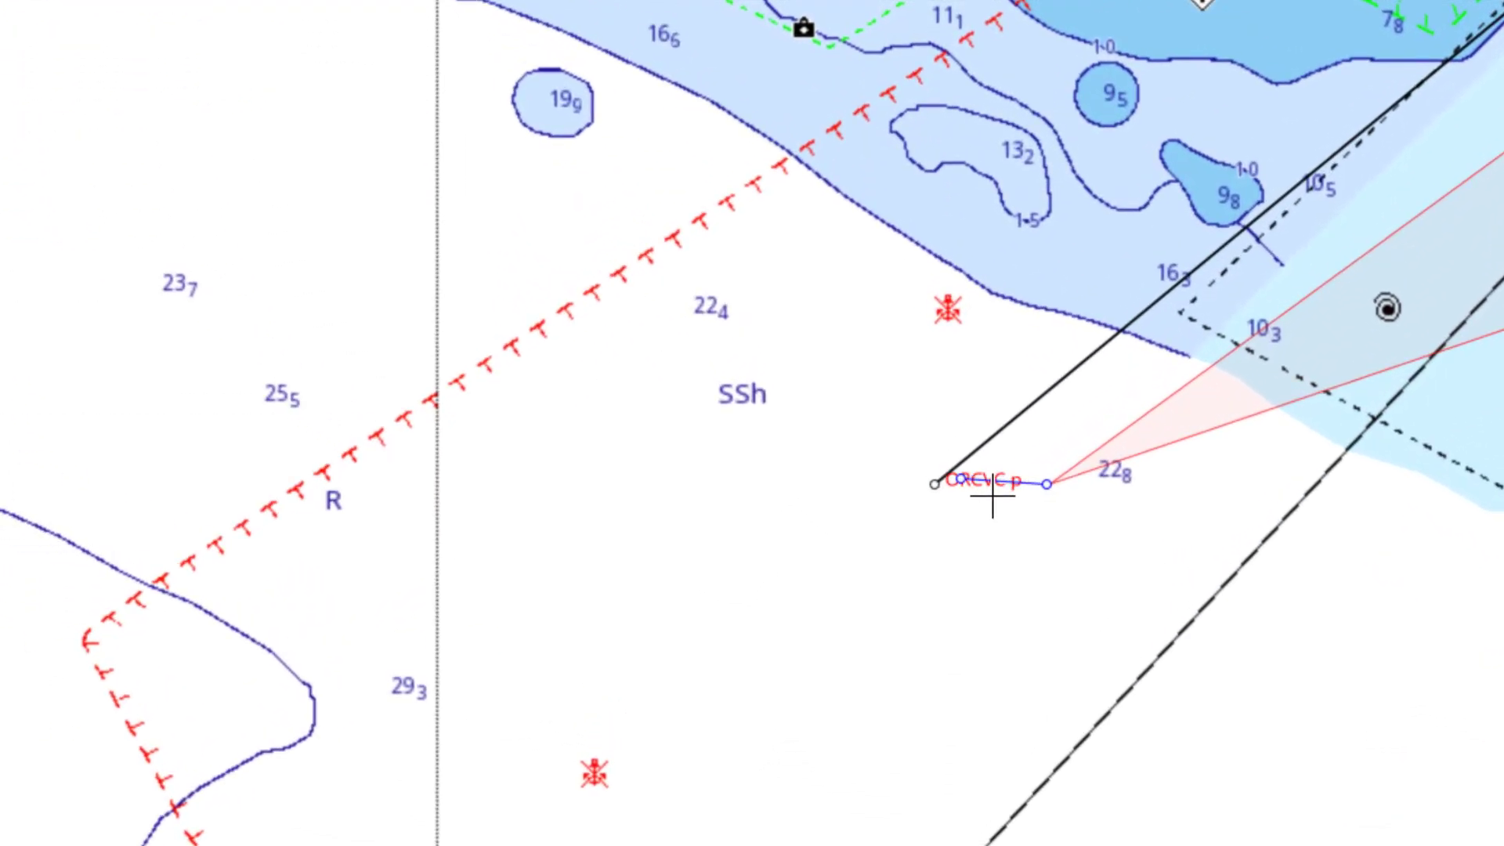
{"action": "mouse_move", "coordinate": [961, 479]}
{"action": "left_mouse_down"}
{"action": "mouse_move", "coordinate": [944, 489]}
{"action": "mouse_move", "coordinate": [979, 486]}
{"action": "left_mouse_up"}
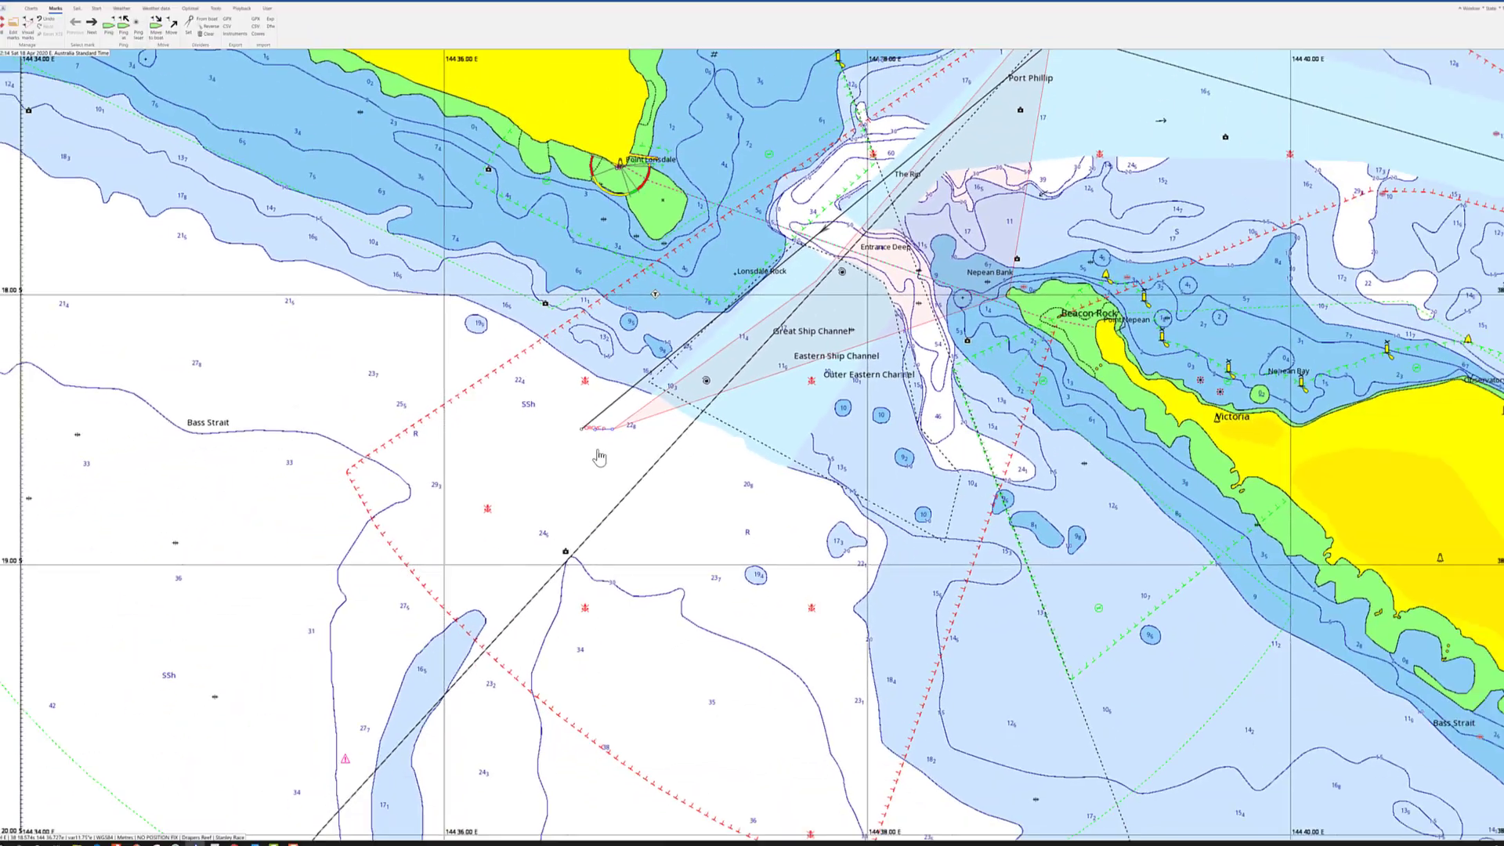
Remove ORCVC from the Stanley Race, move it to the divider line's end, and make it the start line's port end
{"action": "scroll", "coordinate": [598, 457], "scroll_direction": "up", "scroll_amount": 2}
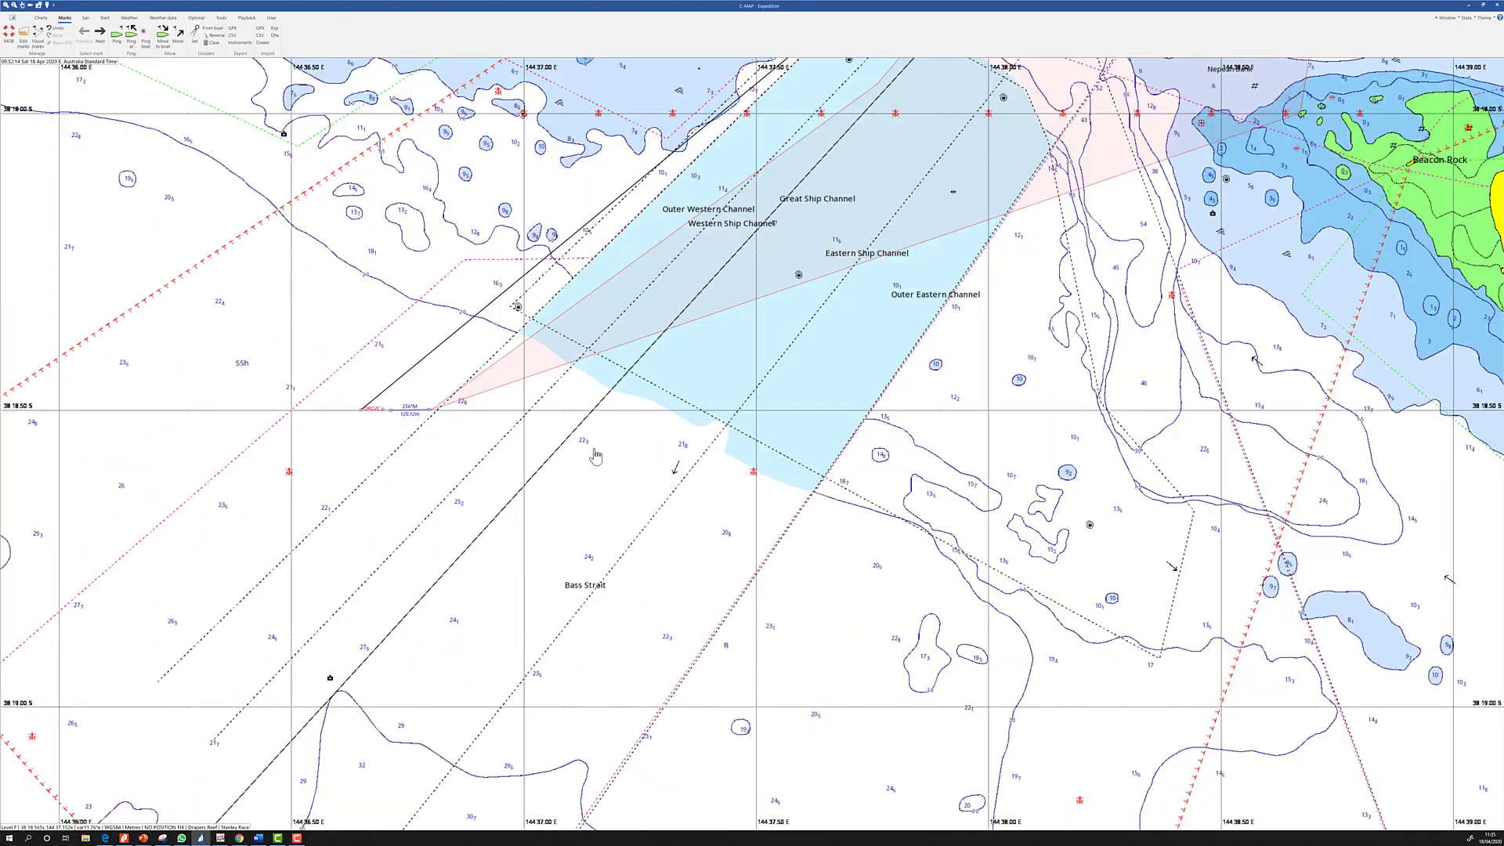
{"action": "scroll", "coordinate": [593, 452], "scroll_direction": "up", "scroll_amount": 2}
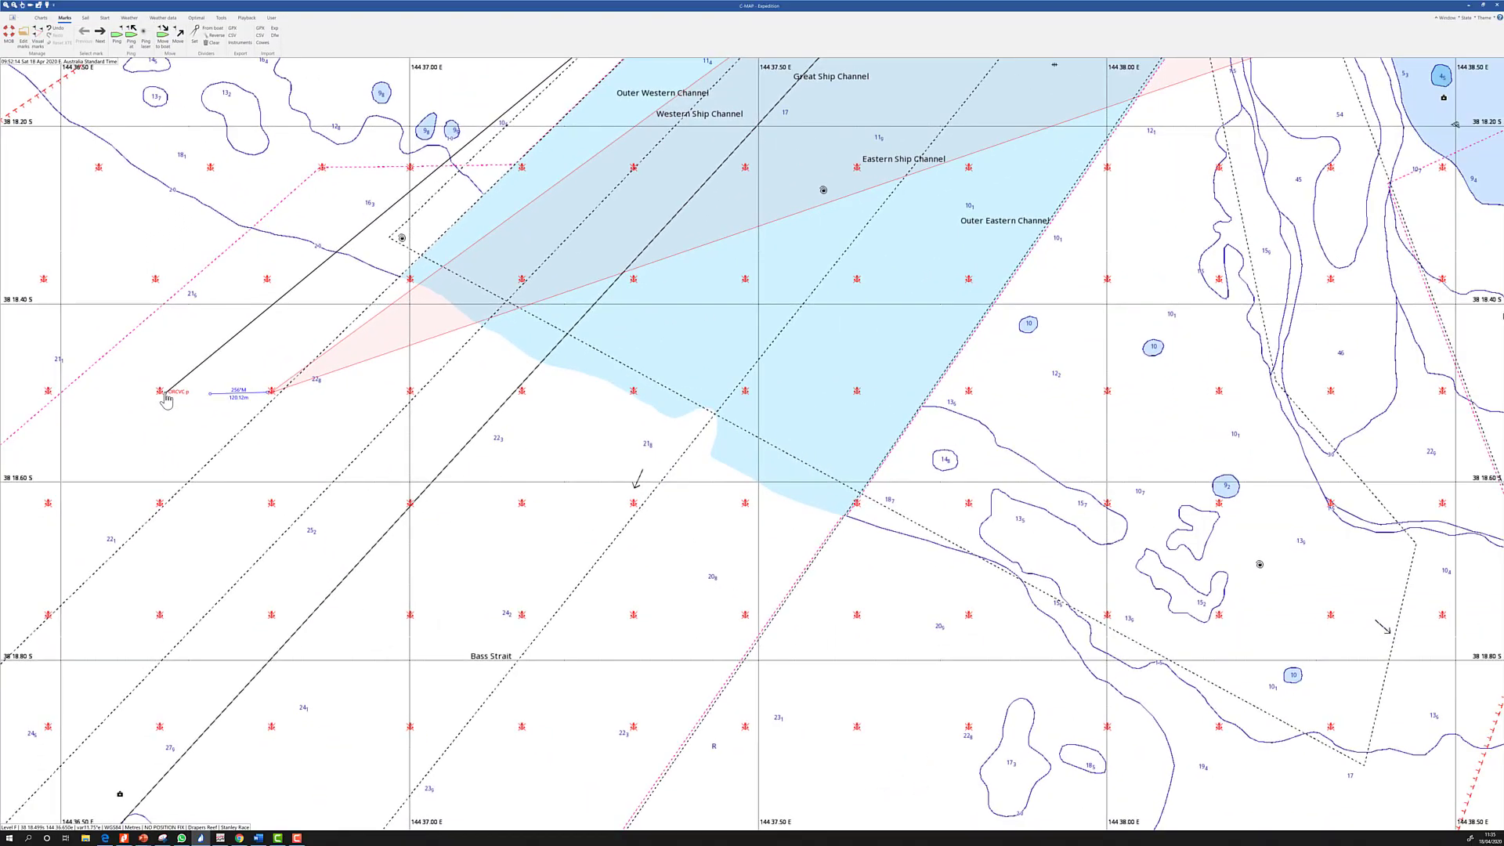
{"action": "right_click", "coordinate": [164, 394]}
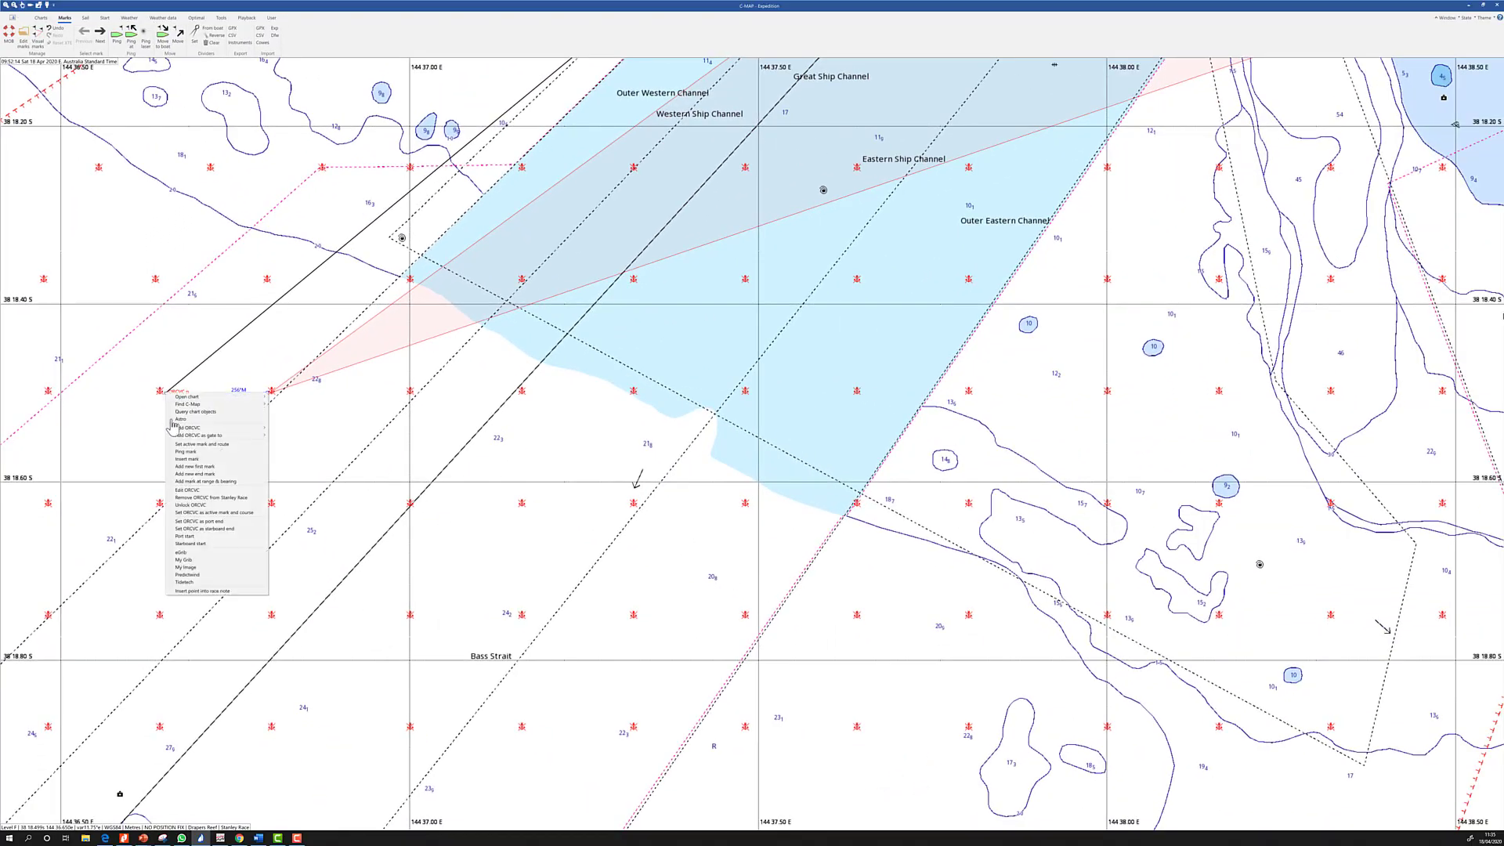
{"action": "left_click", "coordinate": [192, 499]}
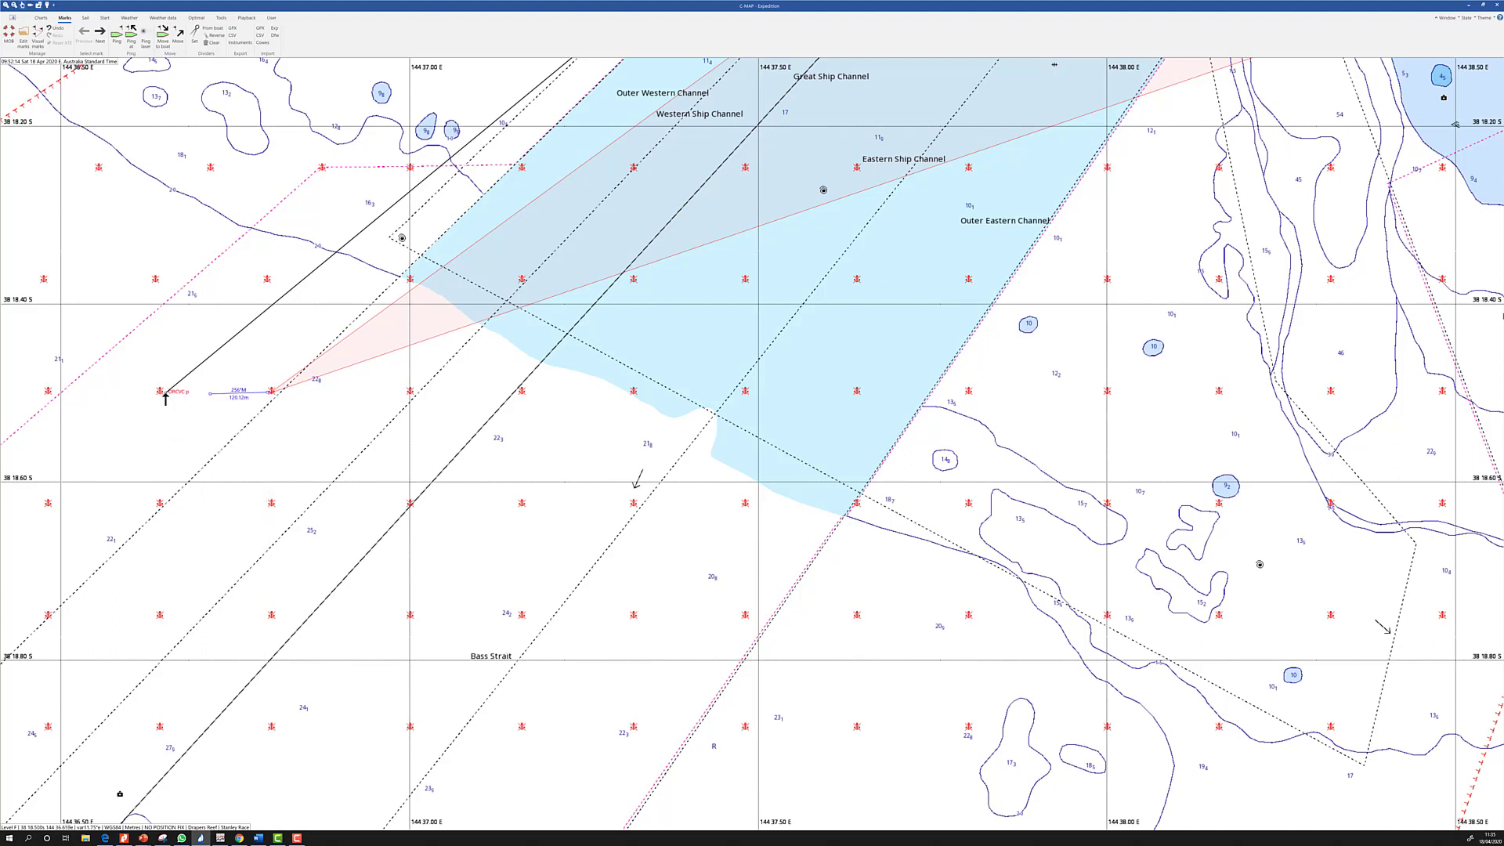
{"action": "left_click_drag", "start_coordinate": [165, 396], "coordinate": [209, 396]}
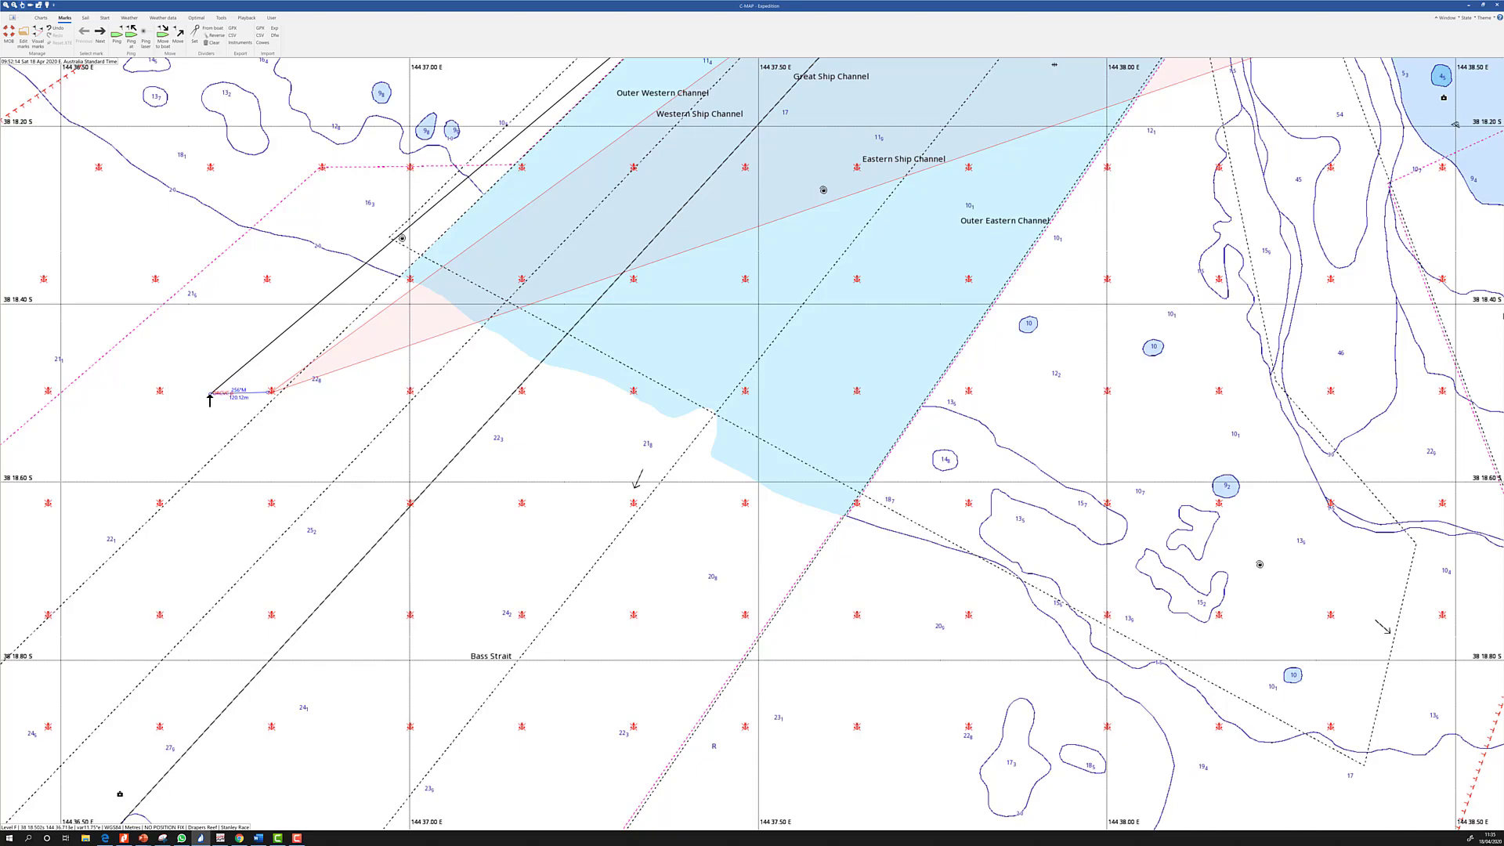
{"action": "right_click", "coordinate": [210, 396]}
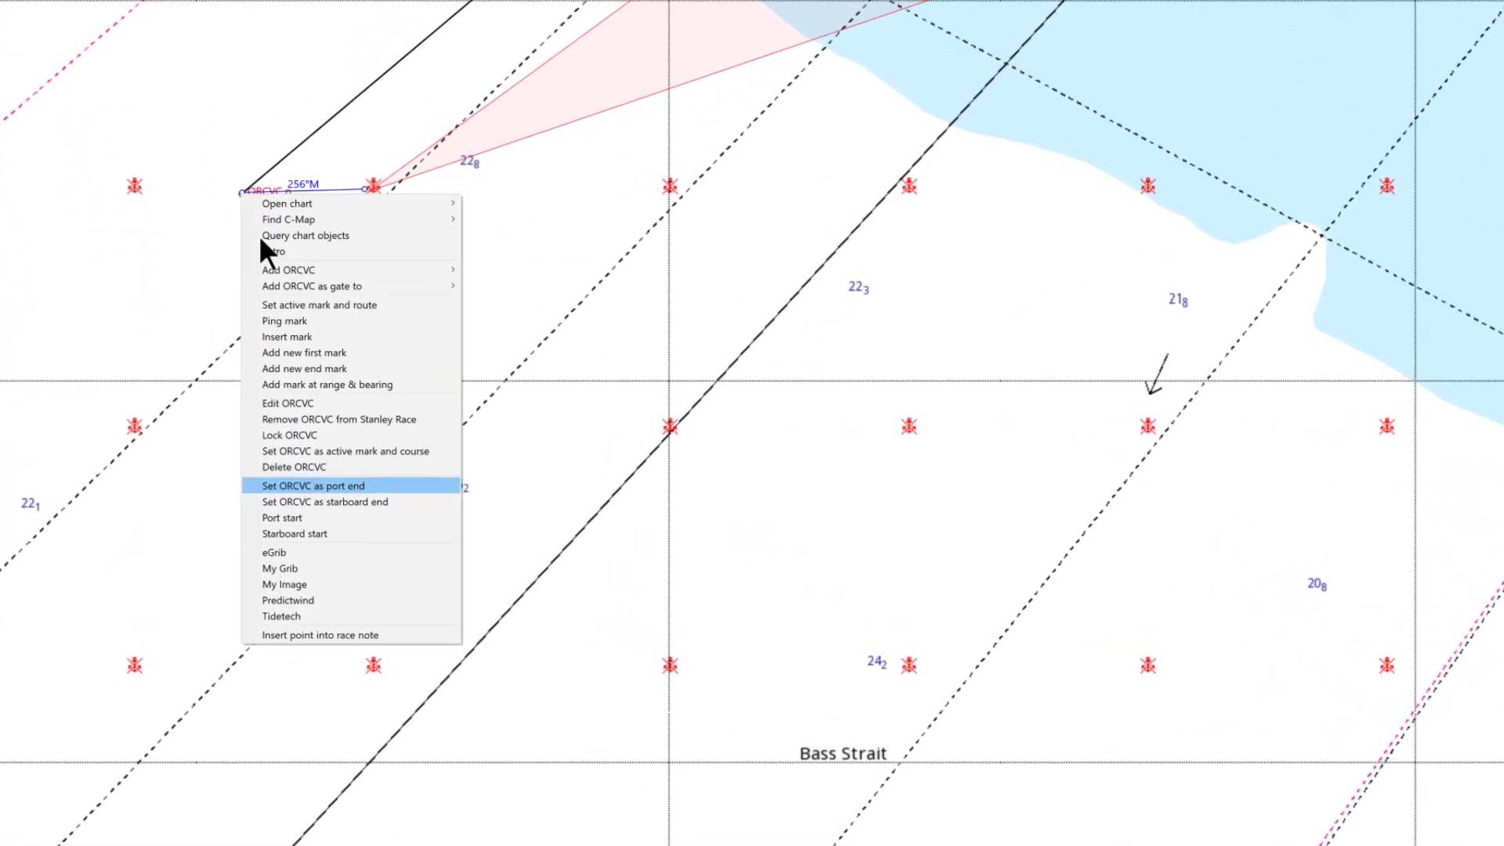
{"action": "left_click", "coordinate": [351, 430]}
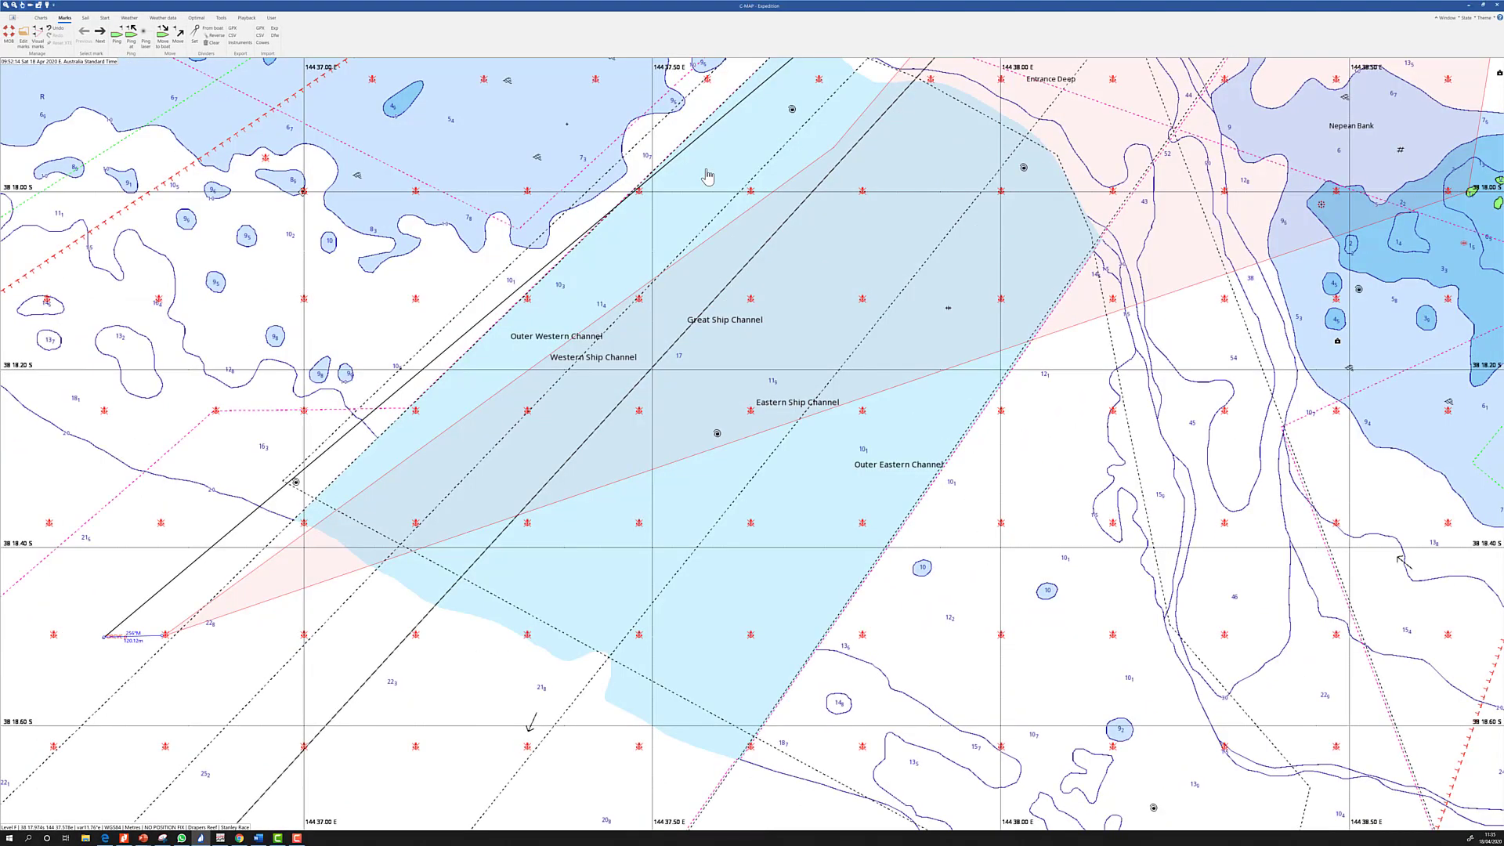
{"action": "scroll", "coordinate": [707, 176], "scroll_direction": "down", "scroll_amount": 2}
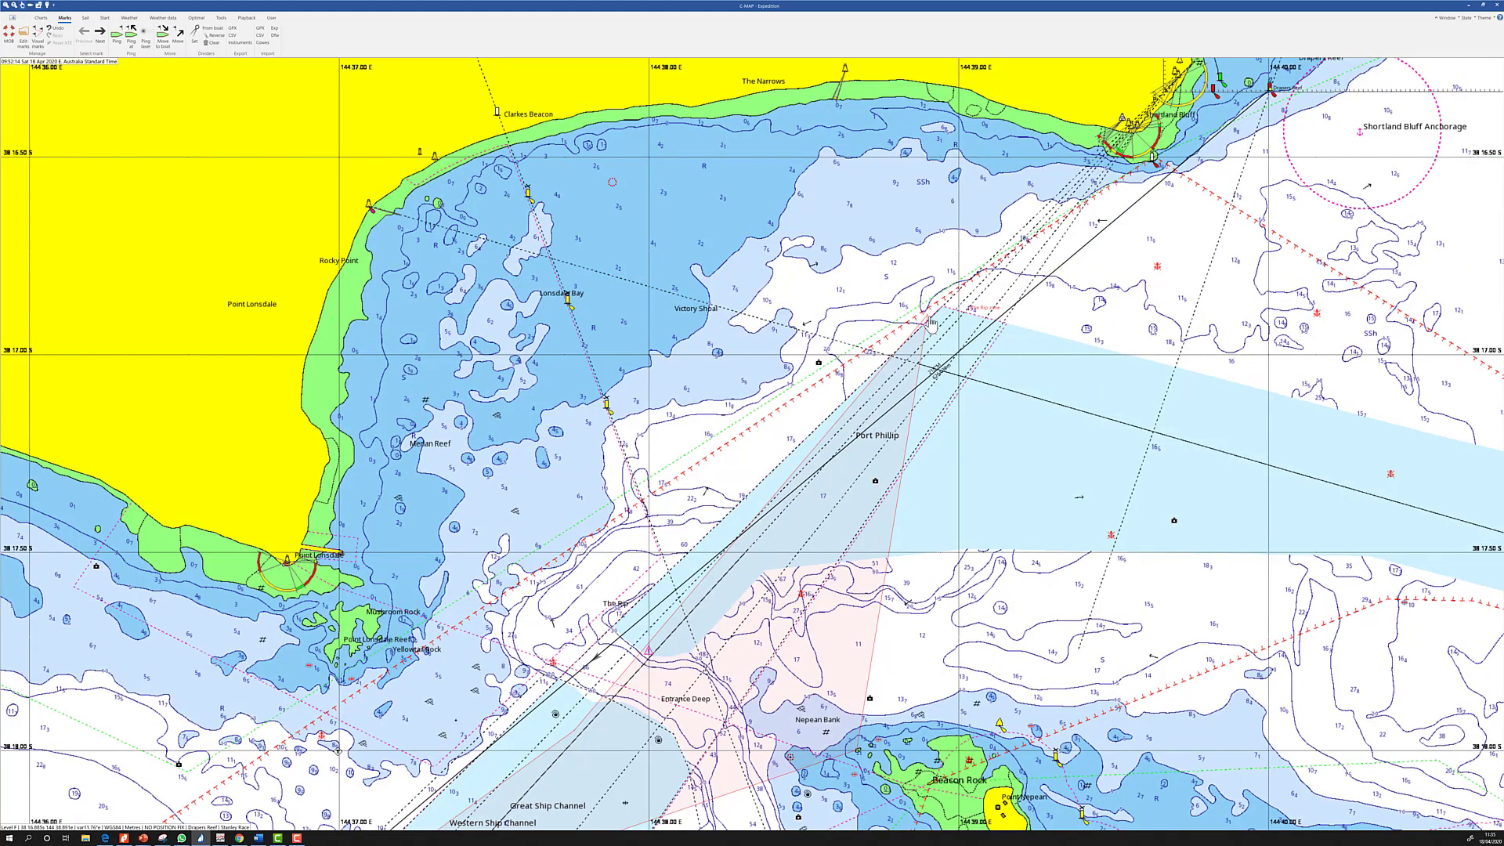
Measure a short offset with the dividers near The Rip zone
{"action": "left_click", "coordinate": [195, 36]}
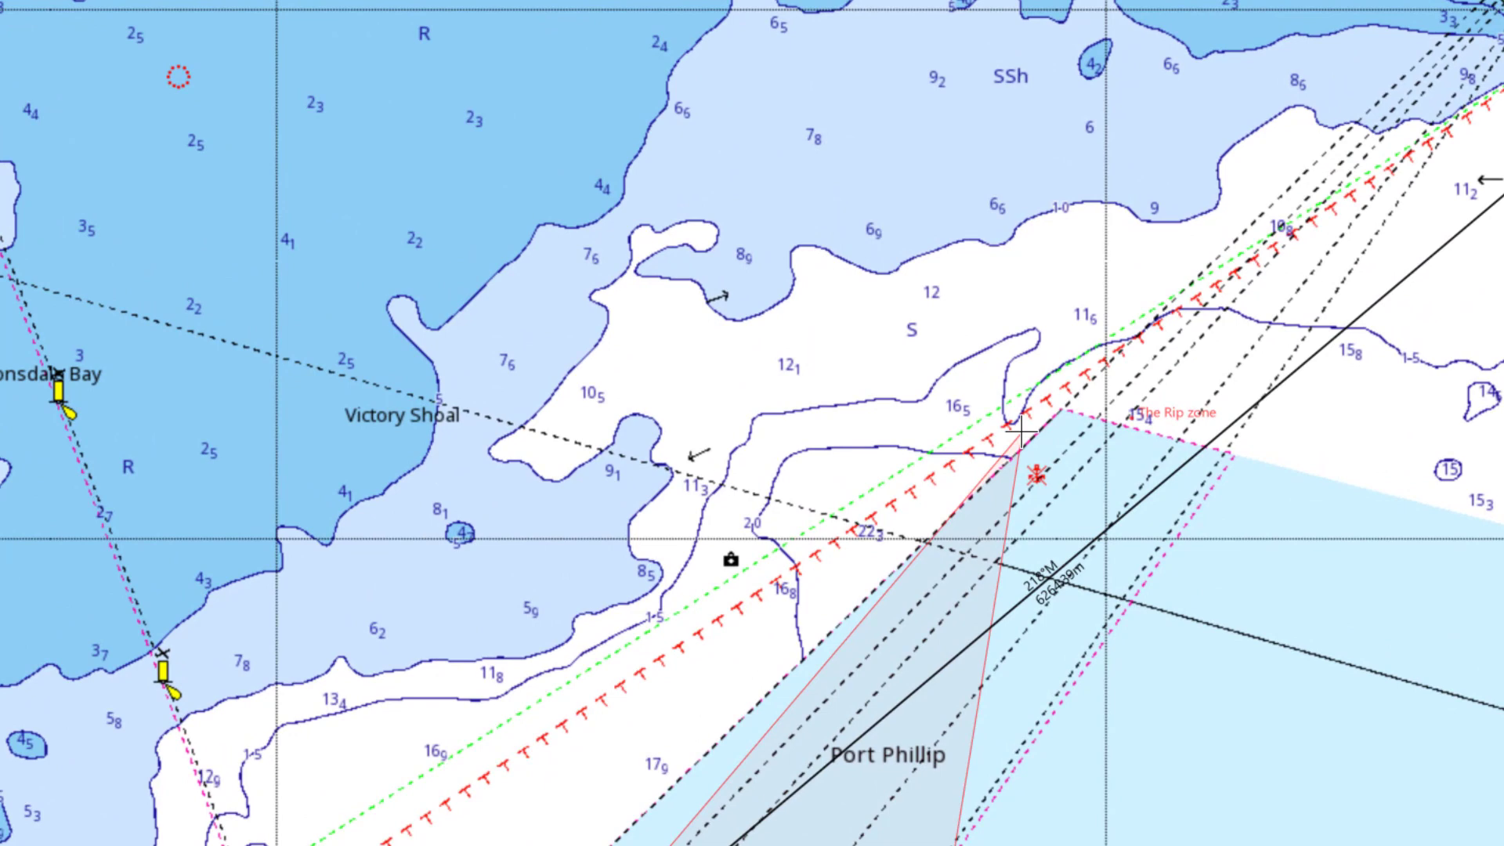
{"action": "left_click", "coordinate": [1022, 430]}
{"action": "left_click", "coordinate": [987, 404]}
Add a new first mark, Mark0, at the measured spot near Victory Shoal
{"action": "scroll", "coordinate": [988, 406], "scroll_direction": "up", "scroll_amount": 3}
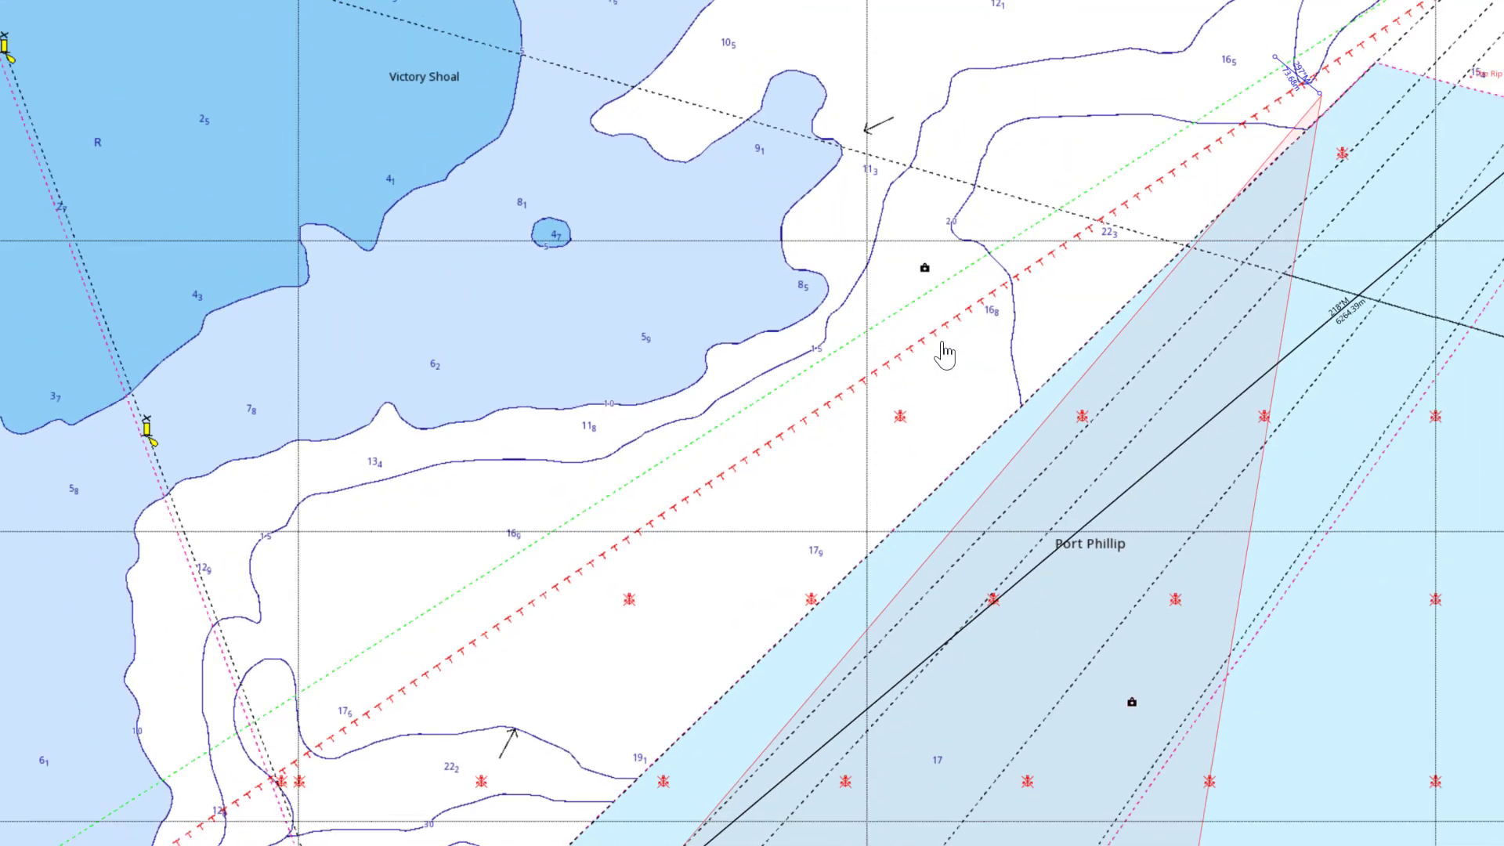
{"action": "left_click_drag", "start_coordinate": [985, 279], "coordinate": [842, 468]}
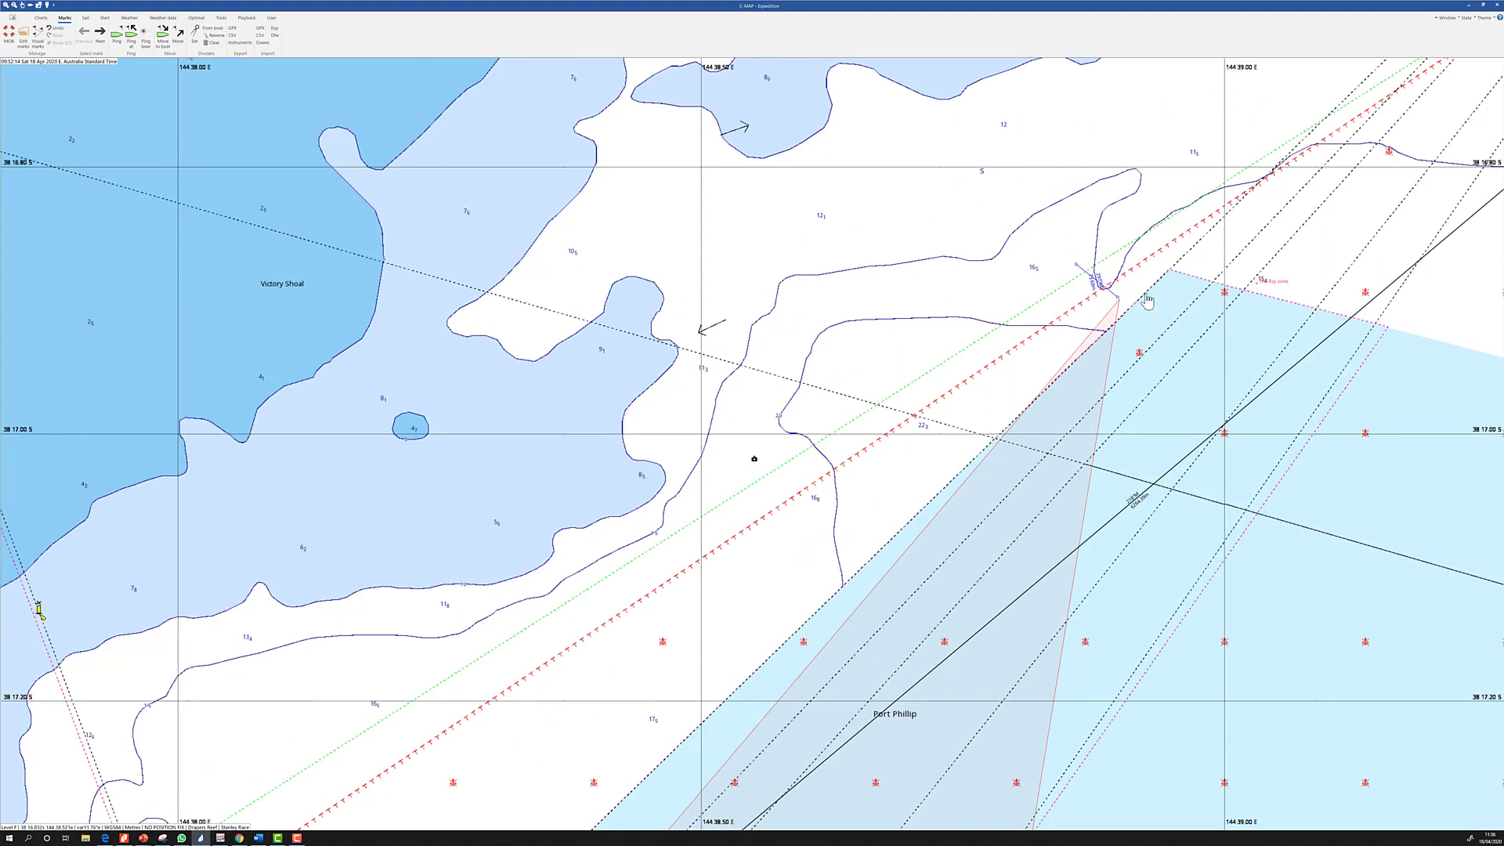
{"action": "right_click", "coordinate": [1075, 266]}
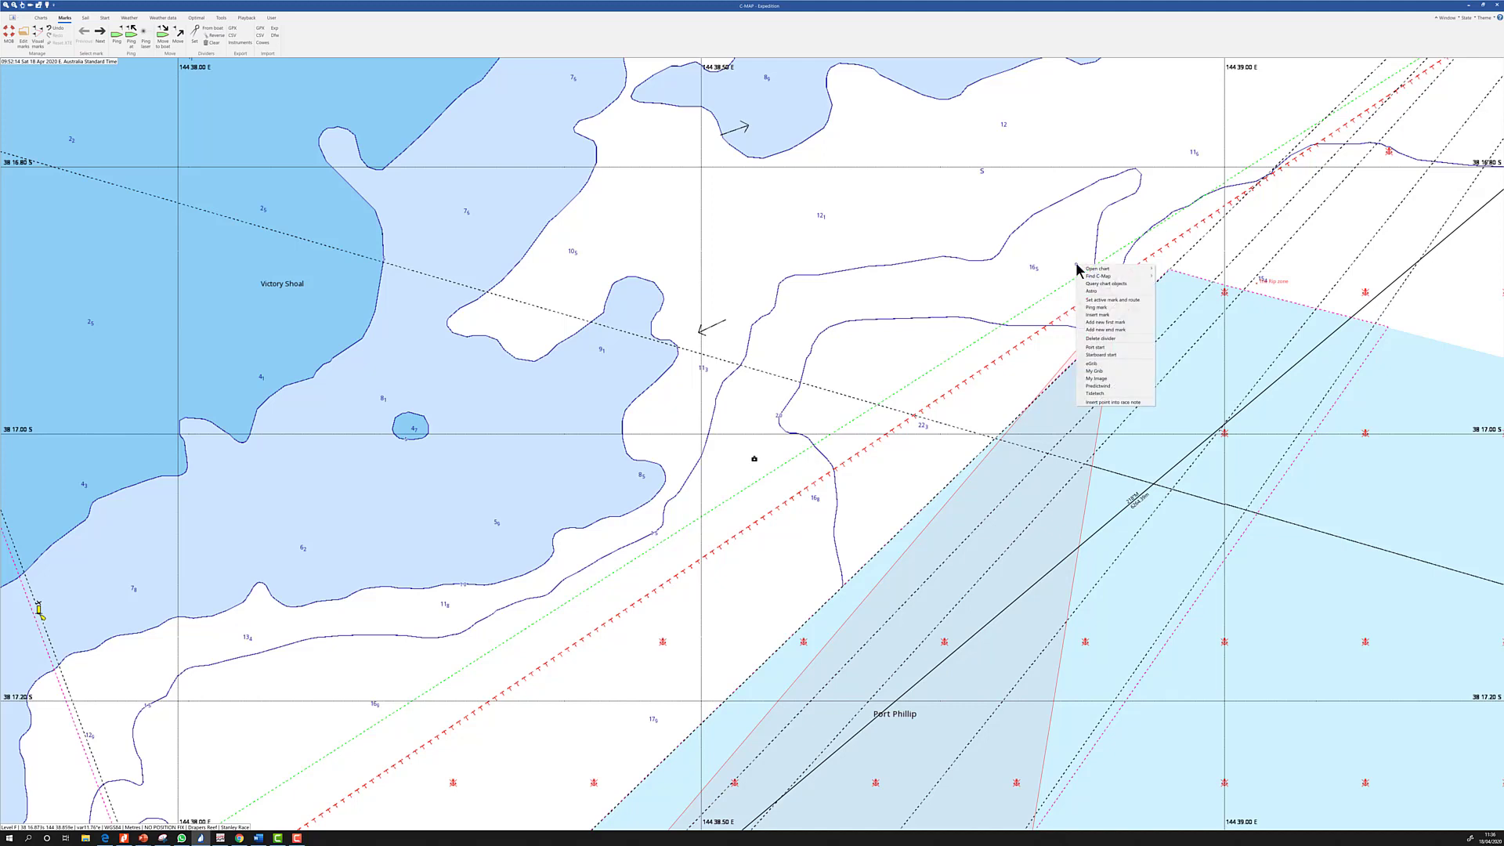
{"action": "left_click", "coordinate": [1100, 322]}
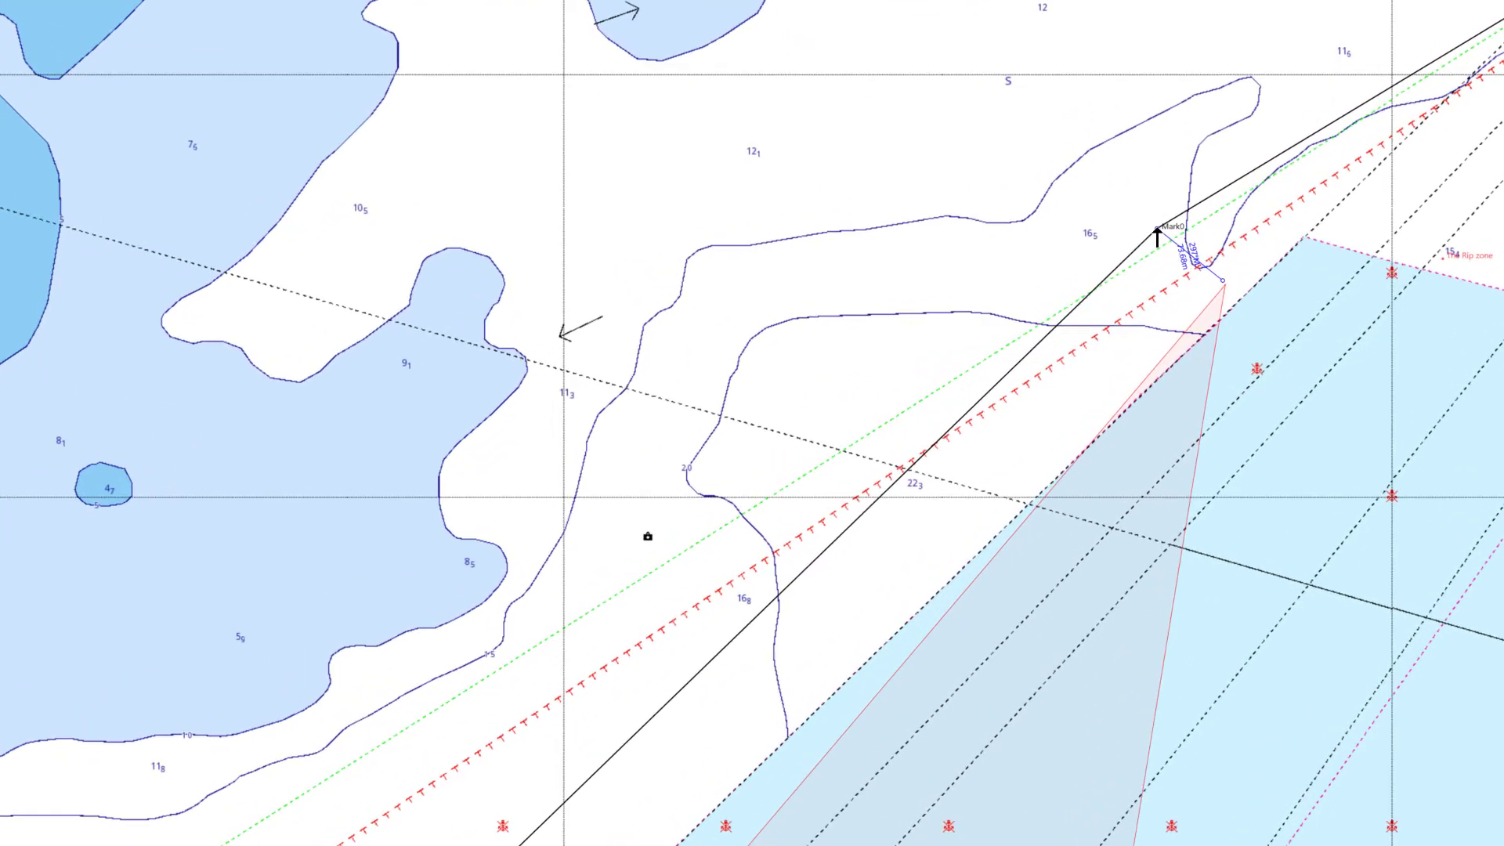
Edit Mark0 with name 'ORCV A', comment '75 m off', and Locked ticked
{"action": "right_click", "coordinate": [1196, 213]}
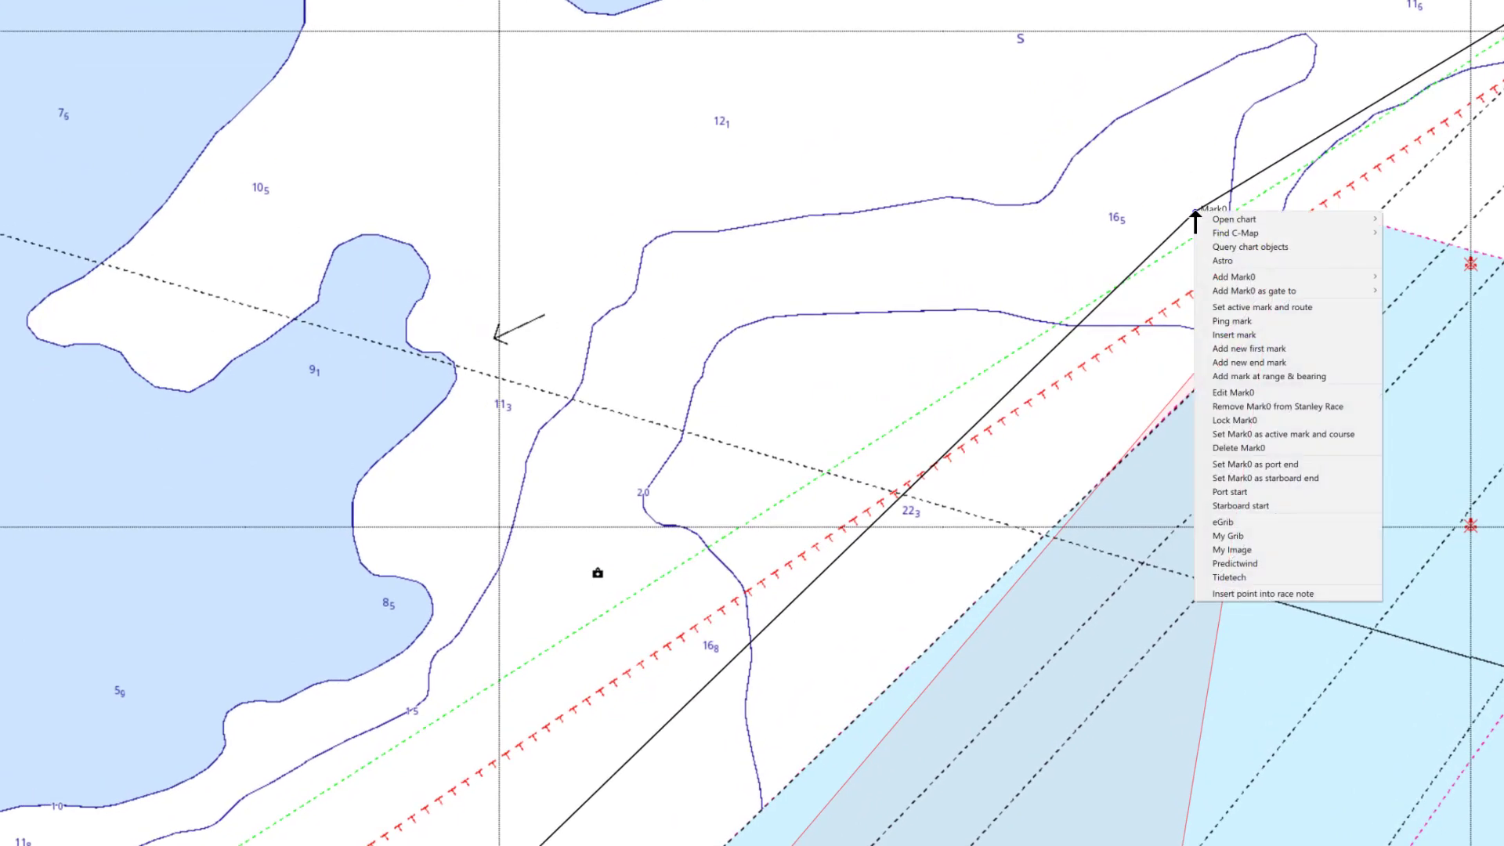
{"action": "left_click", "coordinate": [1236, 392]}
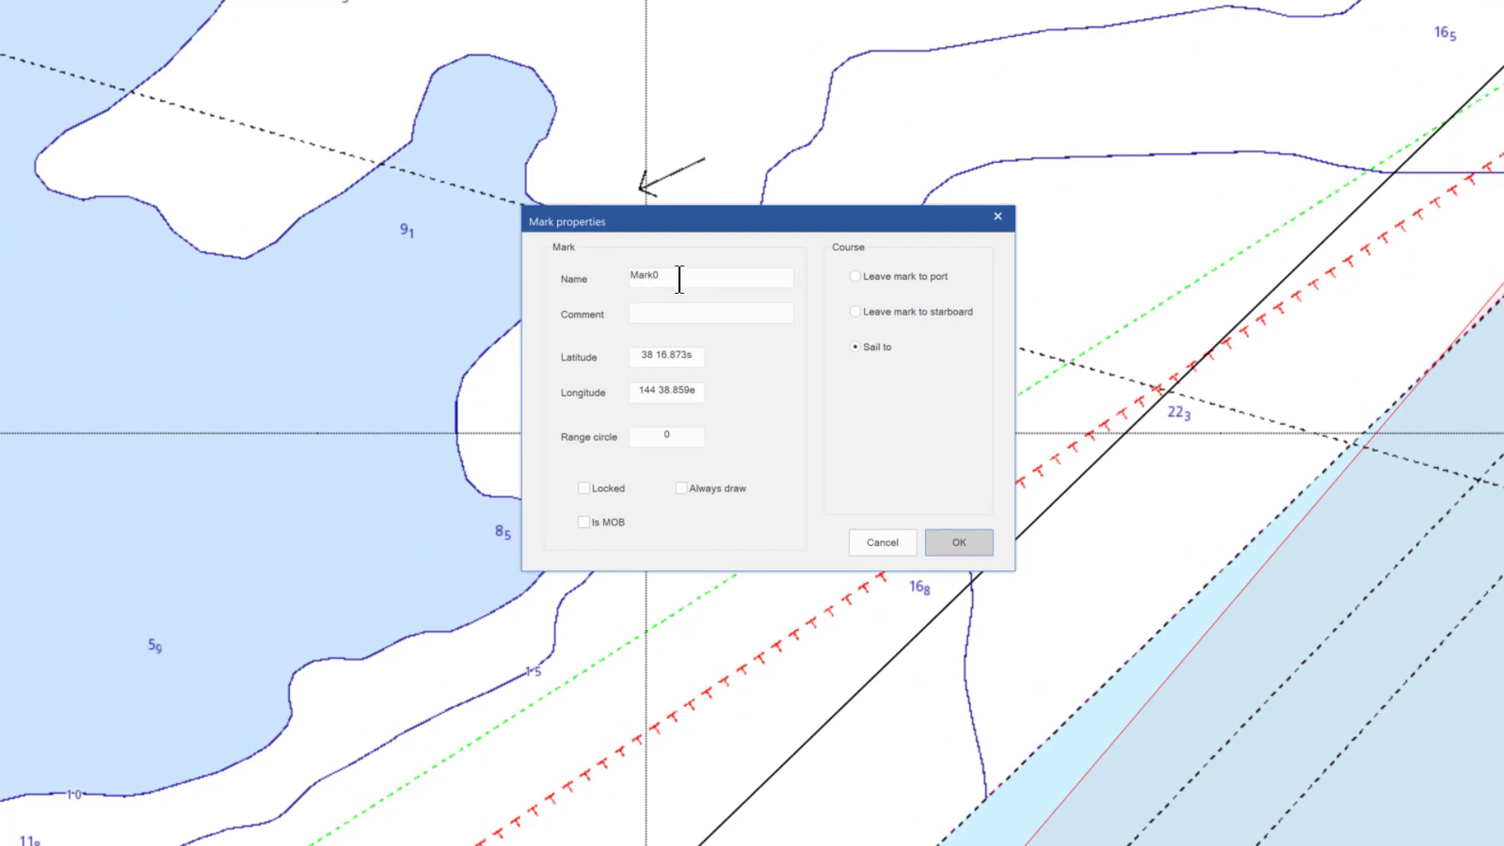
{"action": "left_click", "coordinate": [677, 276]}
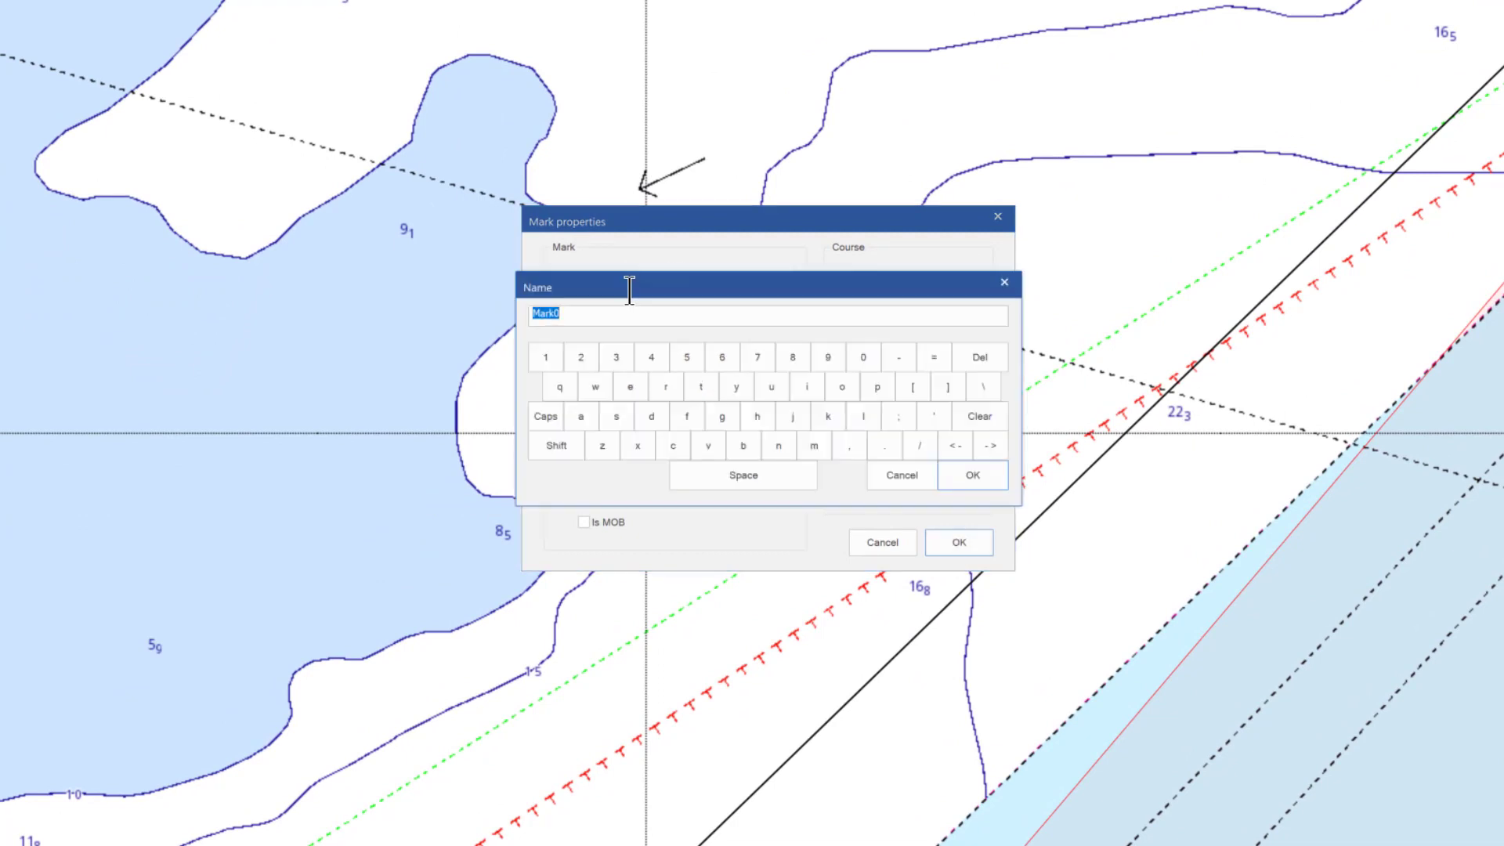
{"action": "type", "text": "ORCV A"}
{"action": "left_click", "coordinate": [994, 477]}
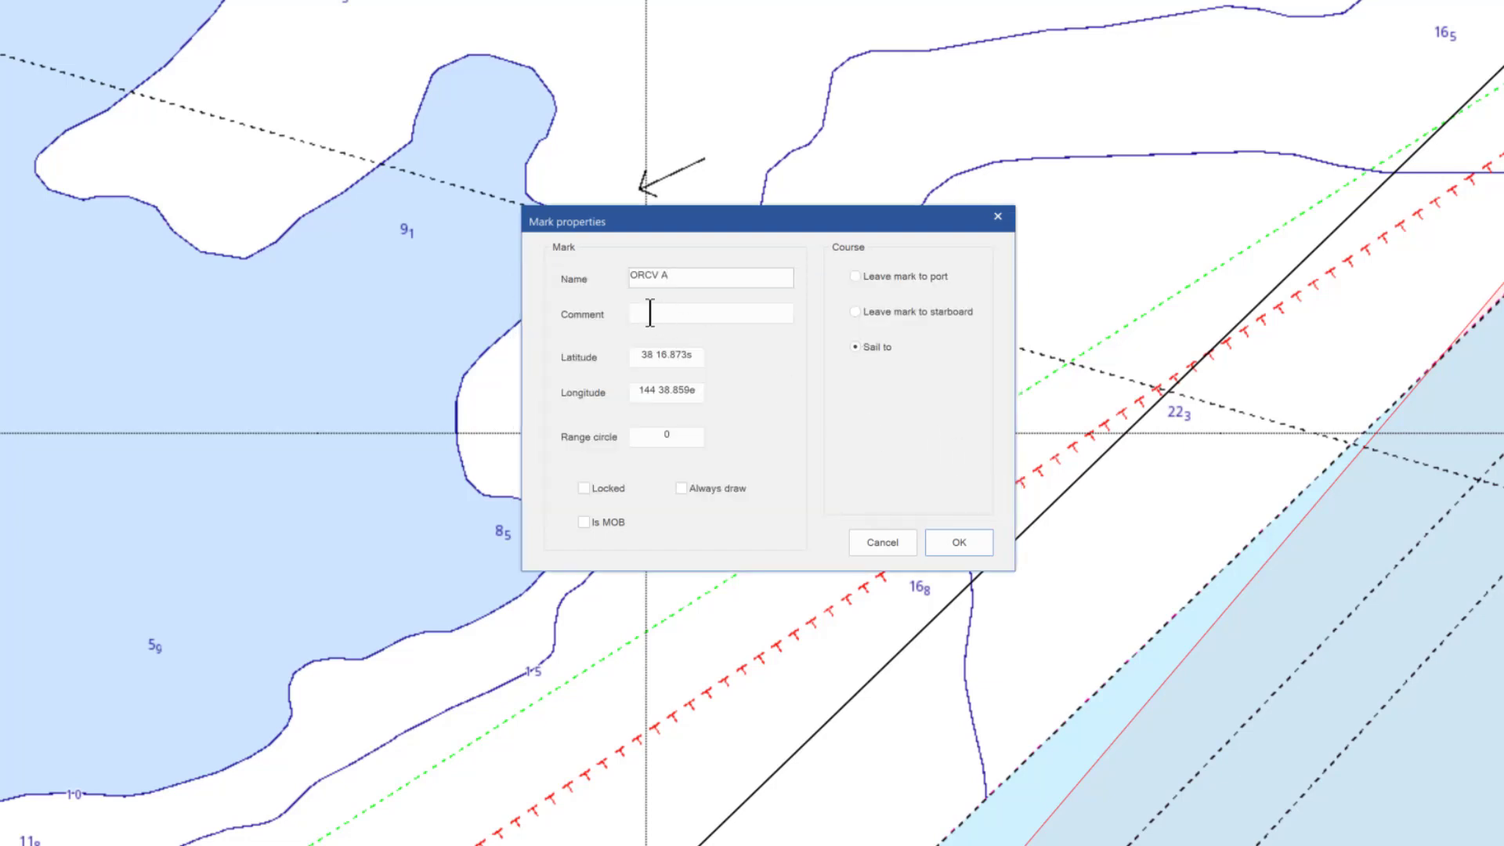
{"action": "left_click", "coordinate": [648, 312]}
{"action": "type", "text": "75 m off"}
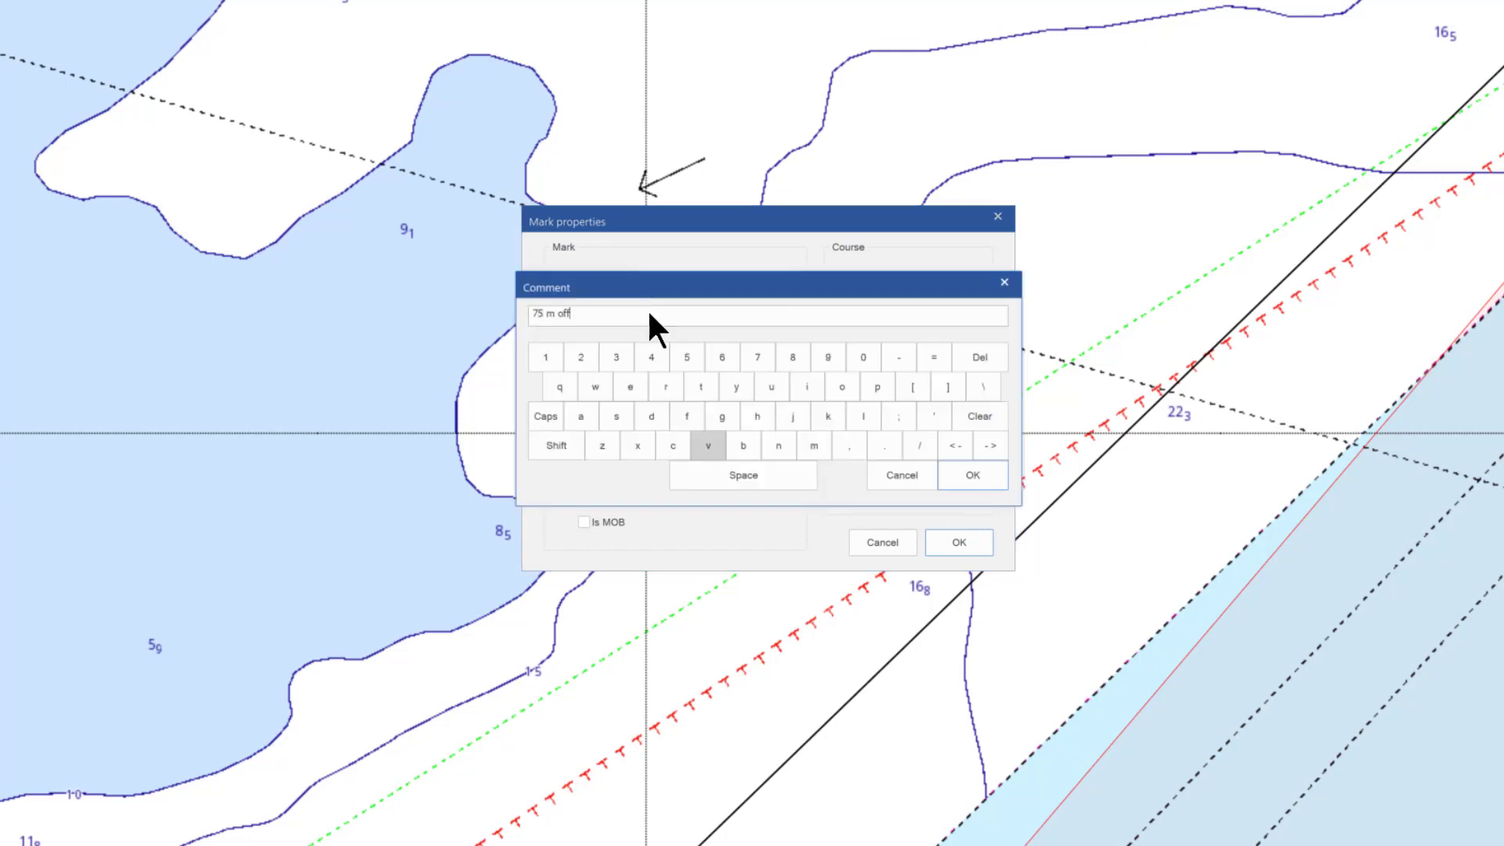
{"action": "left_click", "coordinate": [975, 473]}
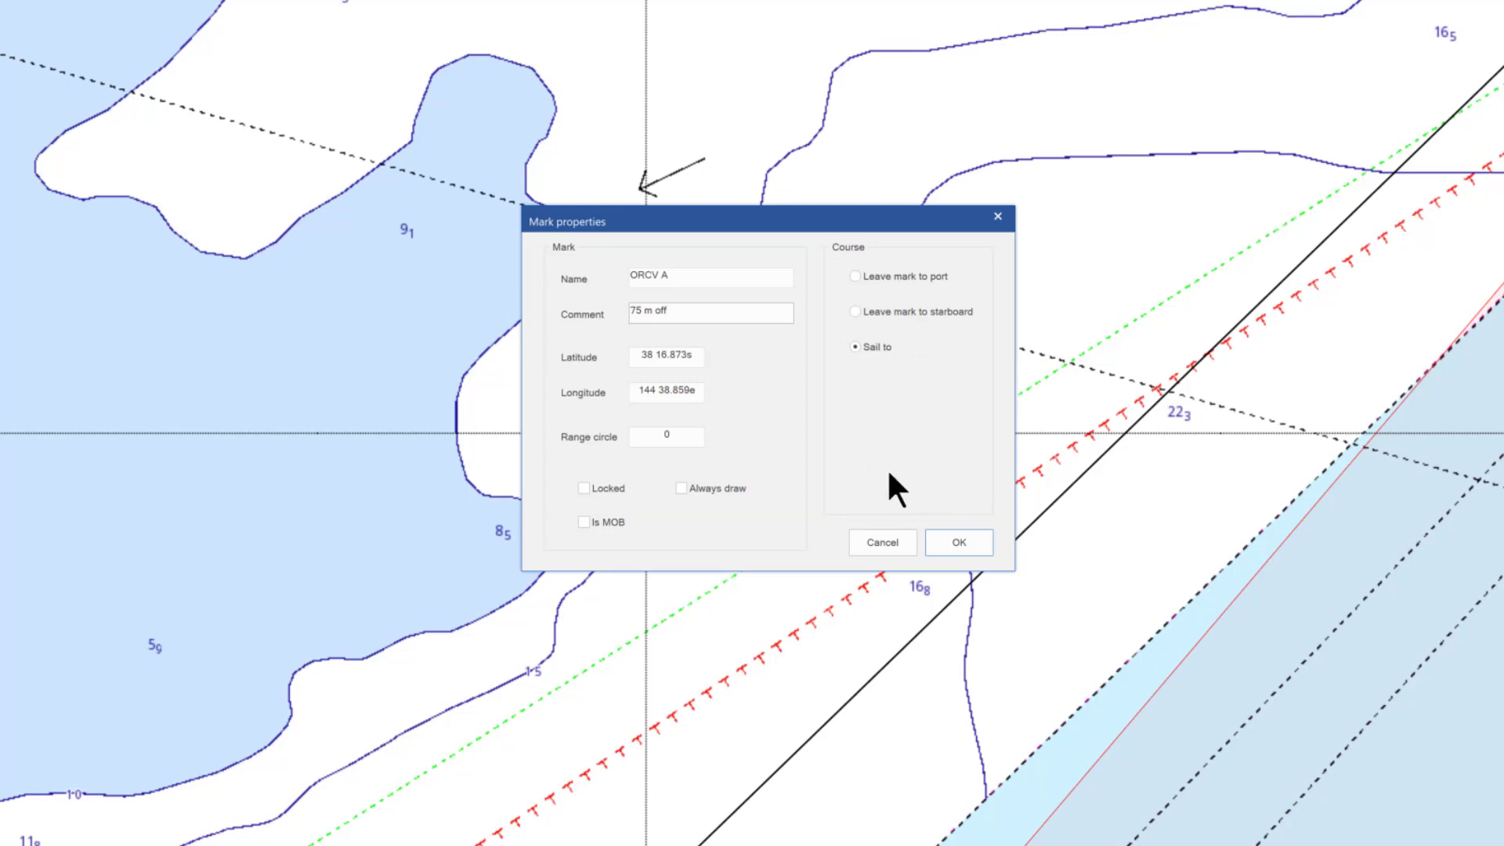
{"action": "left_click", "coordinate": [584, 488]}
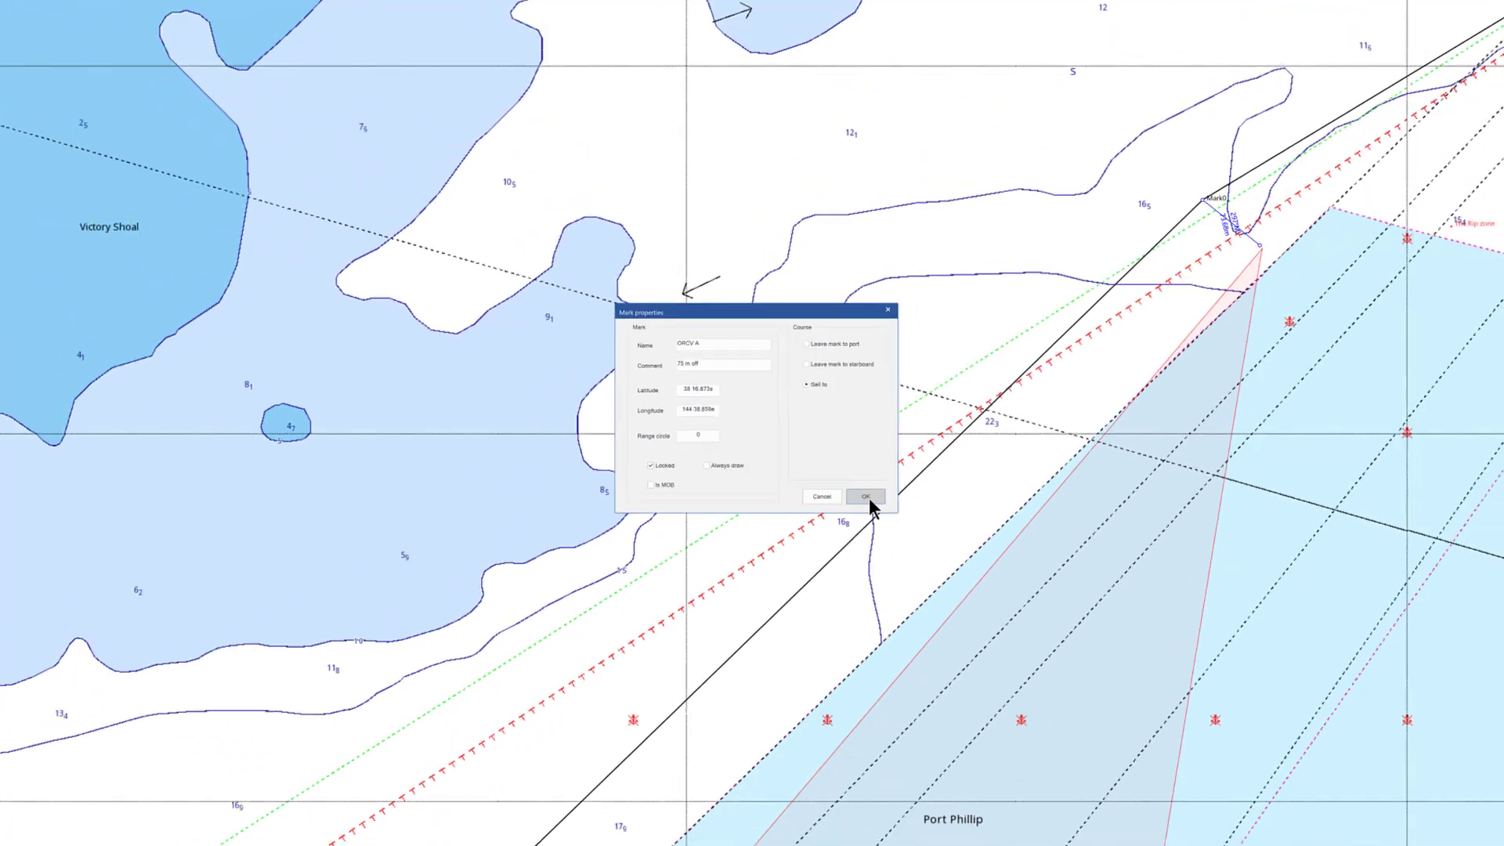
{"action": "left_click", "coordinate": [868, 498]}
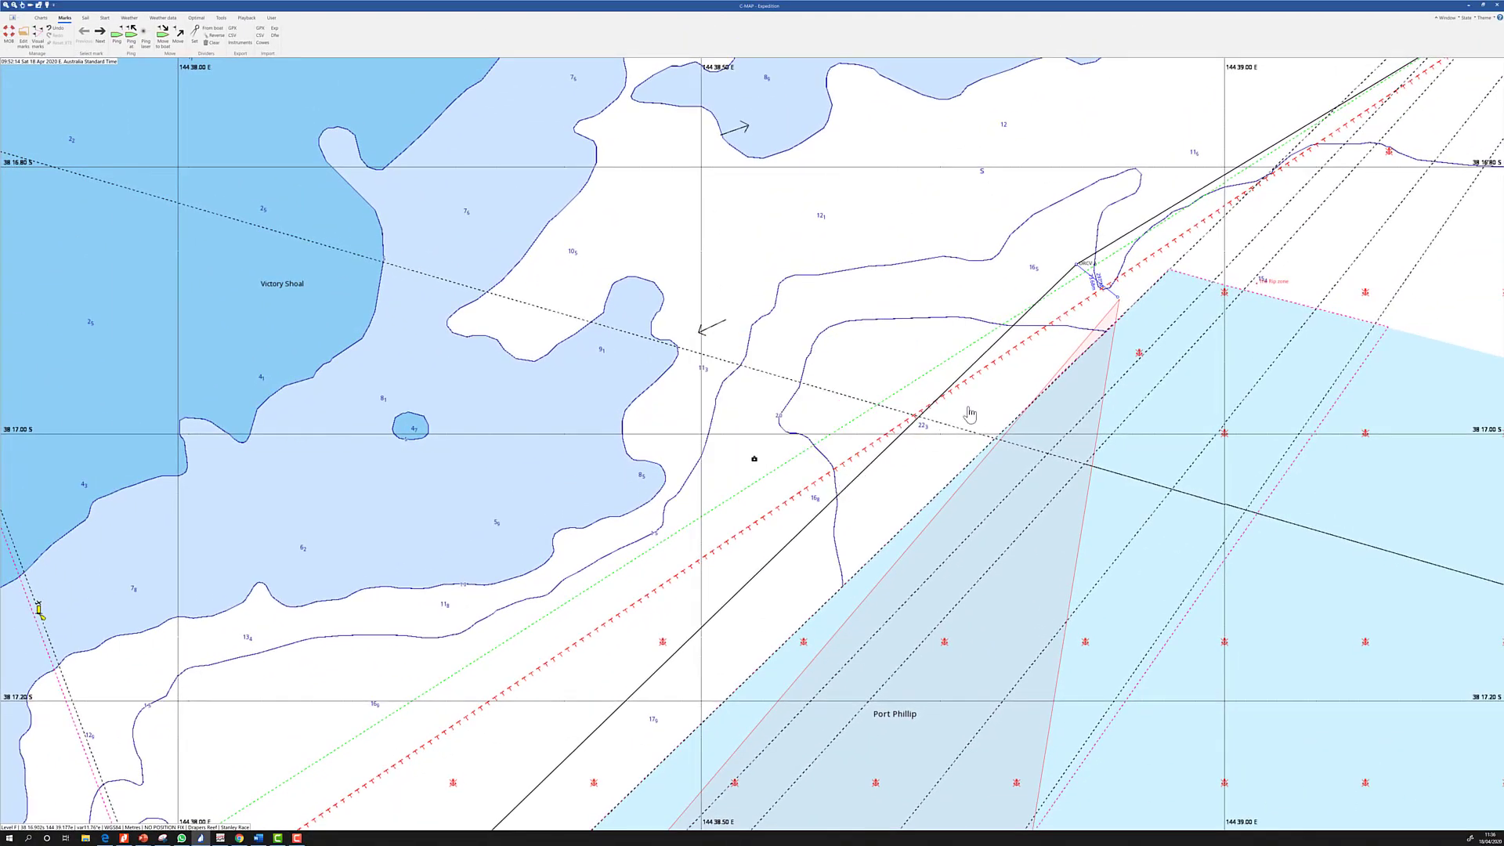
{"action": "scroll", "coordinate": [1324, 218], "scroll_direction": "down", "scroll_amount": 2}
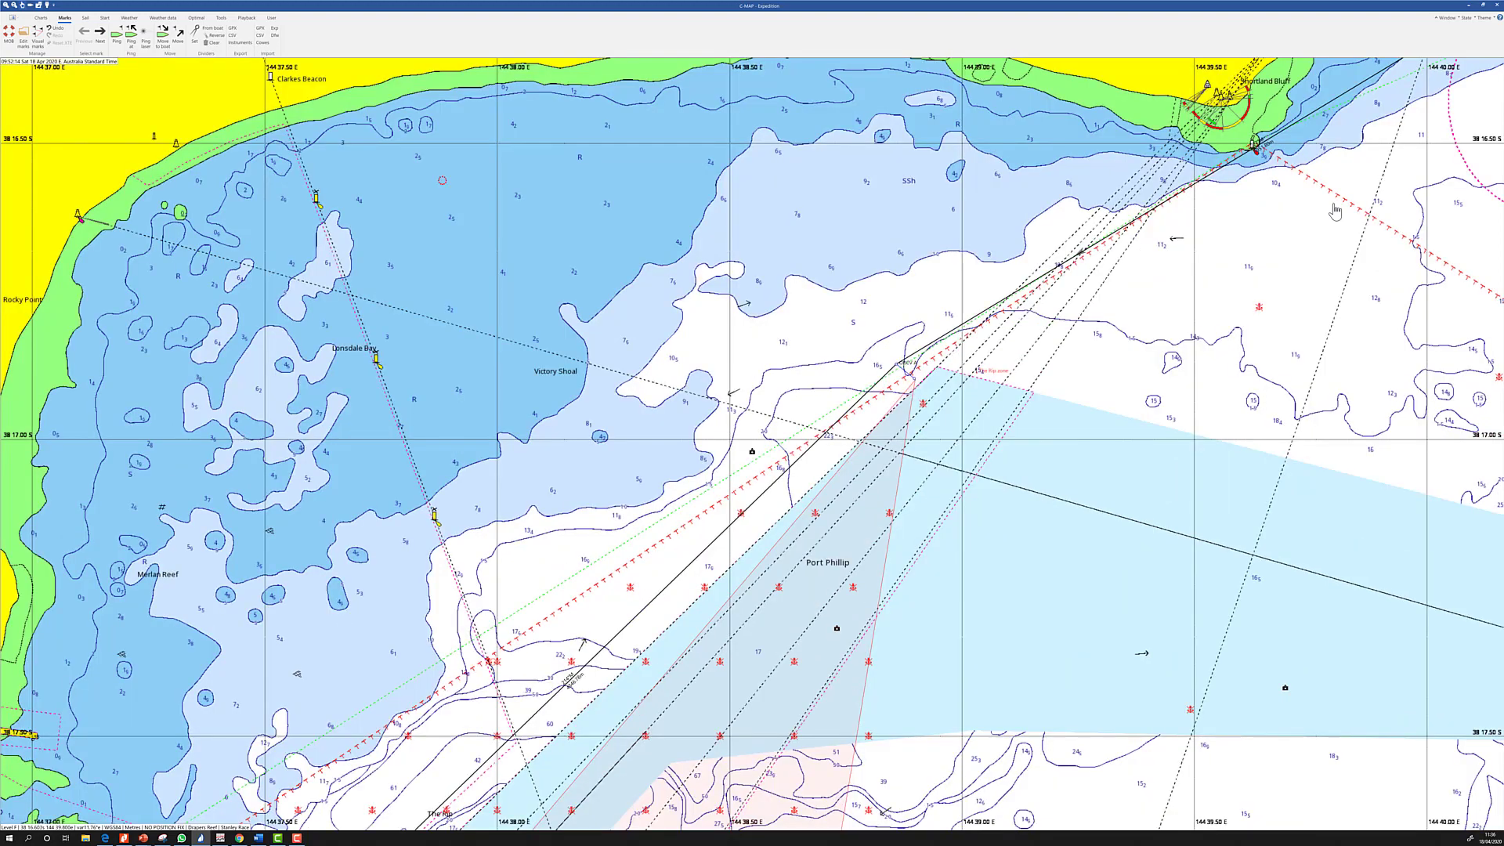
Pan past The Narrows and Shortland Bluff until Point Lonsdale is in view
{"action": "scroll", "coordinate": [1269, 154], "scroll_direction": "down", "scroll_amount": 1}
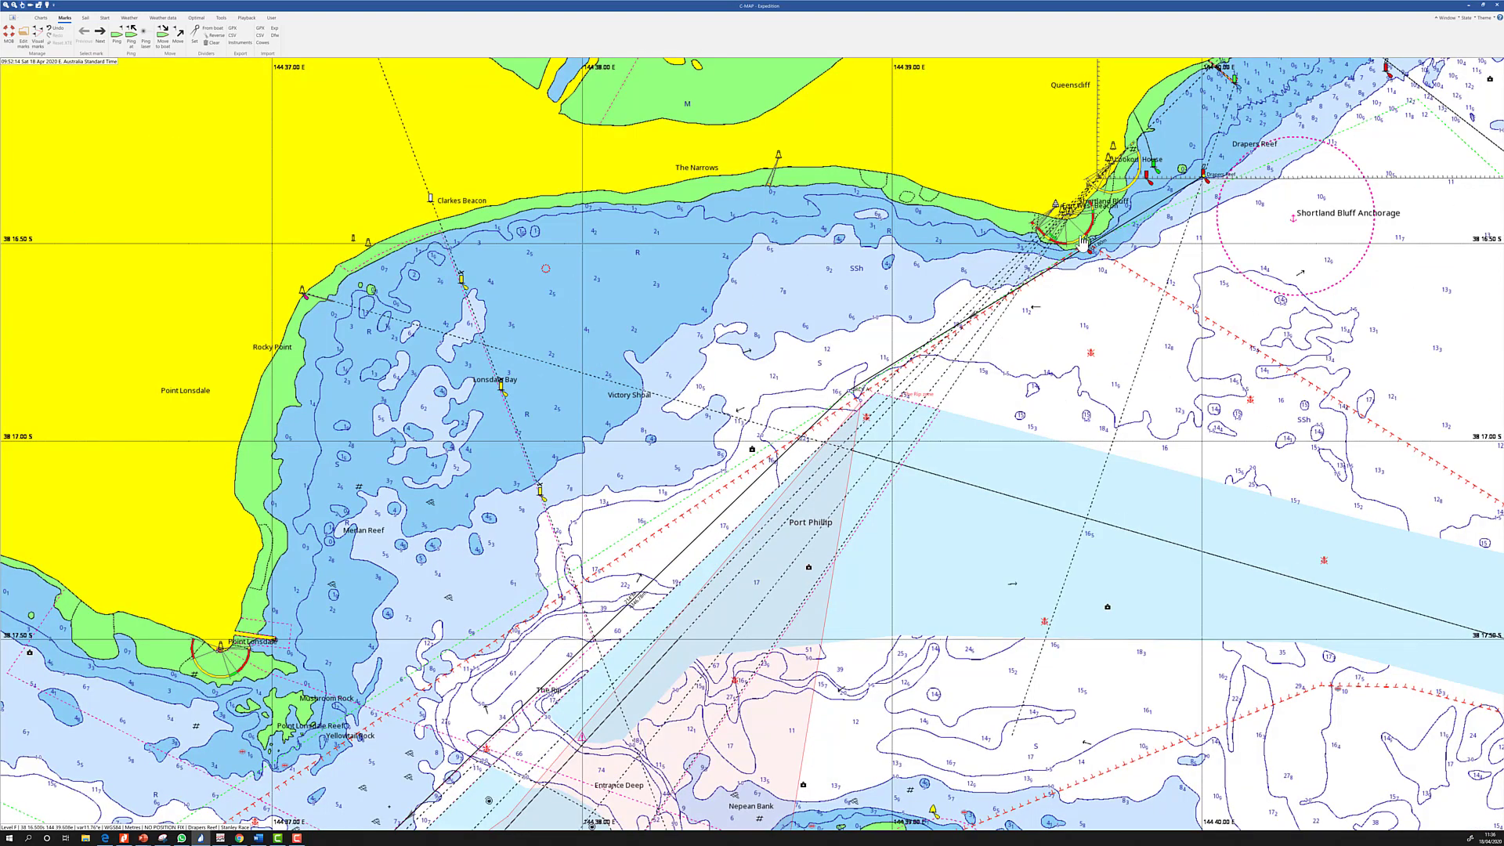
{"action": "scroll", "coordinate": [1082, 243], "scroll_direction": "up", "scroll_amount": 2}
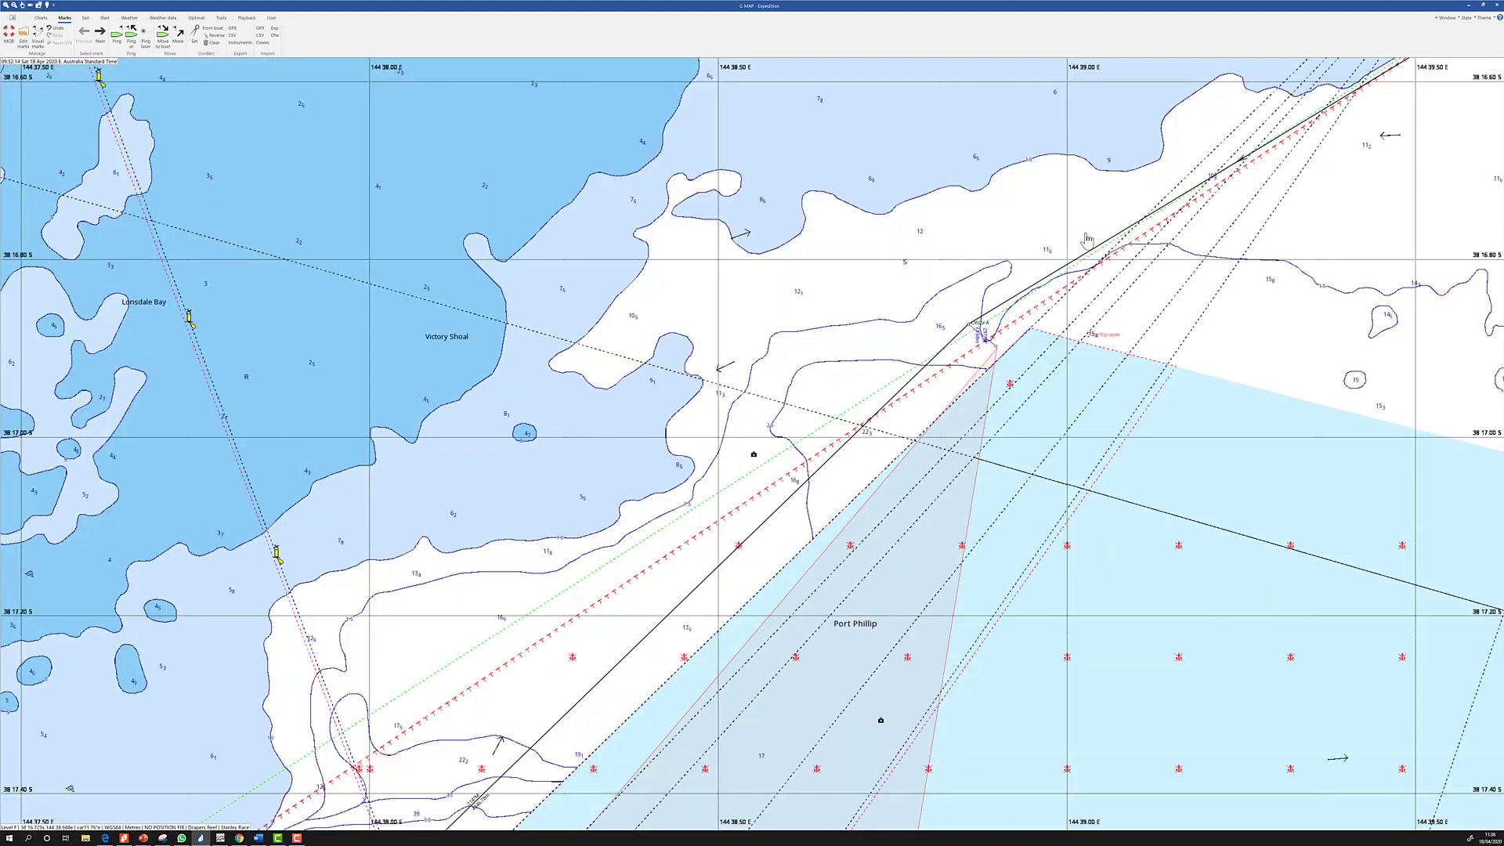
{"action": "left_click_drag", "start_coordinate": [1125, 253], "coordinate": [1039, 407]}
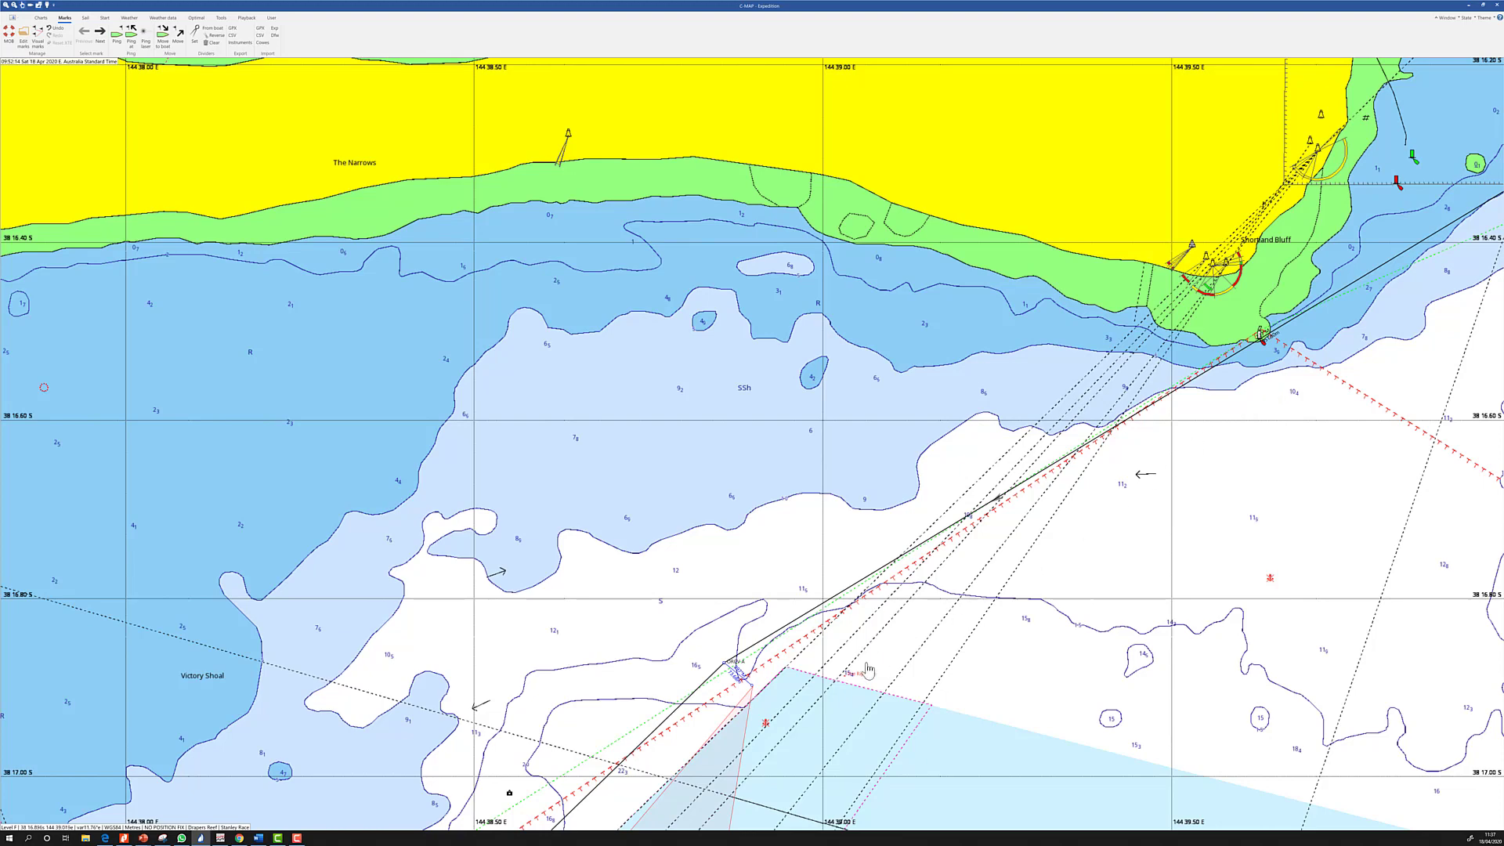
{"action": "scroll", "coordinate": [868, 669], "scroll_direction": "down", "scroll_amount": 1}
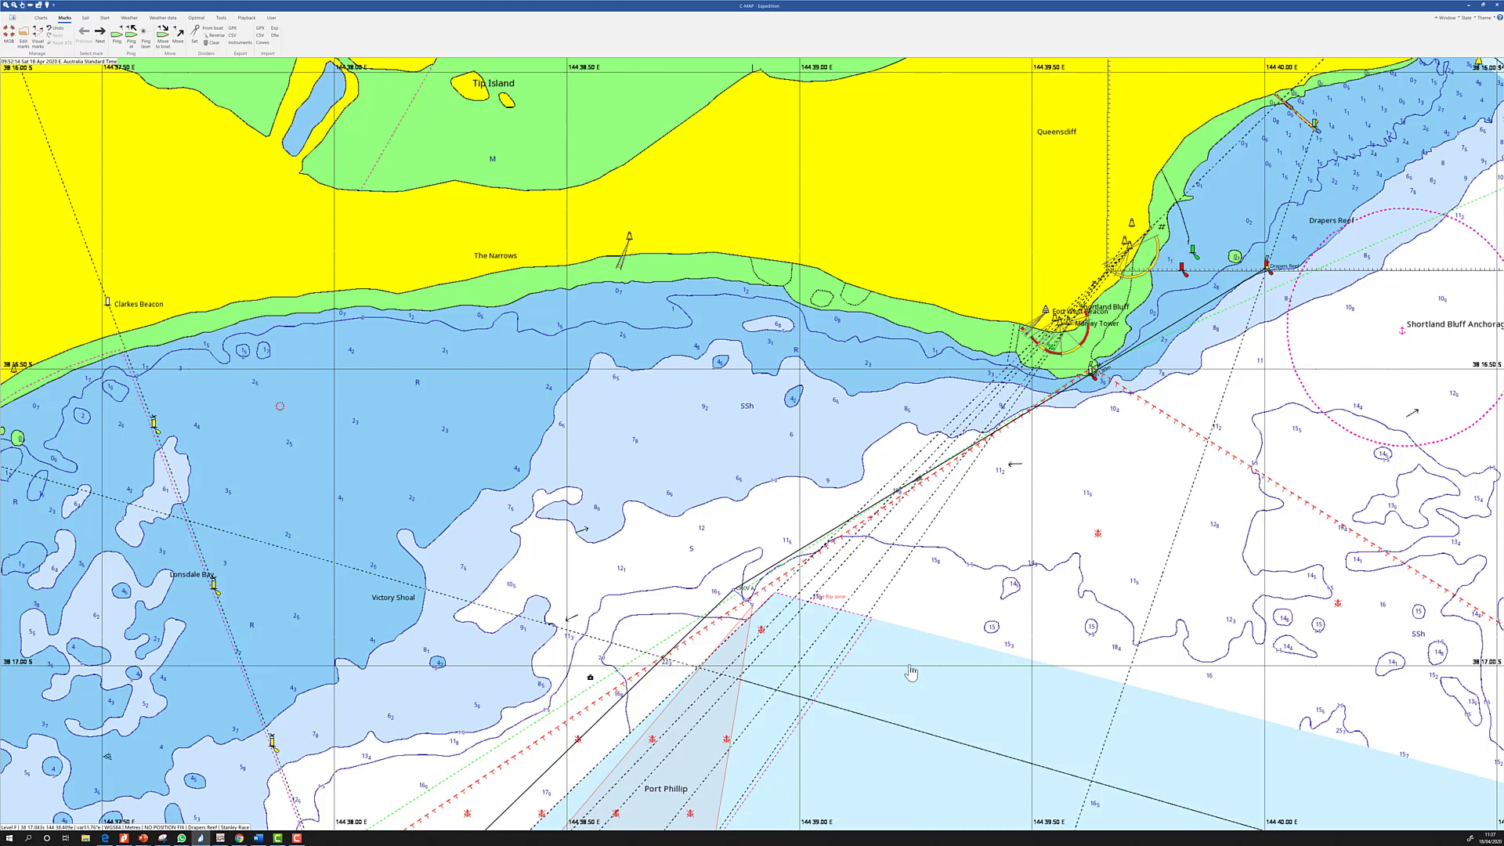
{"action": "left_click_drag", "start_coordinate": [565, 597], "coordinate": [811, 429]}
{"action": "left_click_drag", "start_coordinate": [658, 584], "coordinate": [684, 496]}
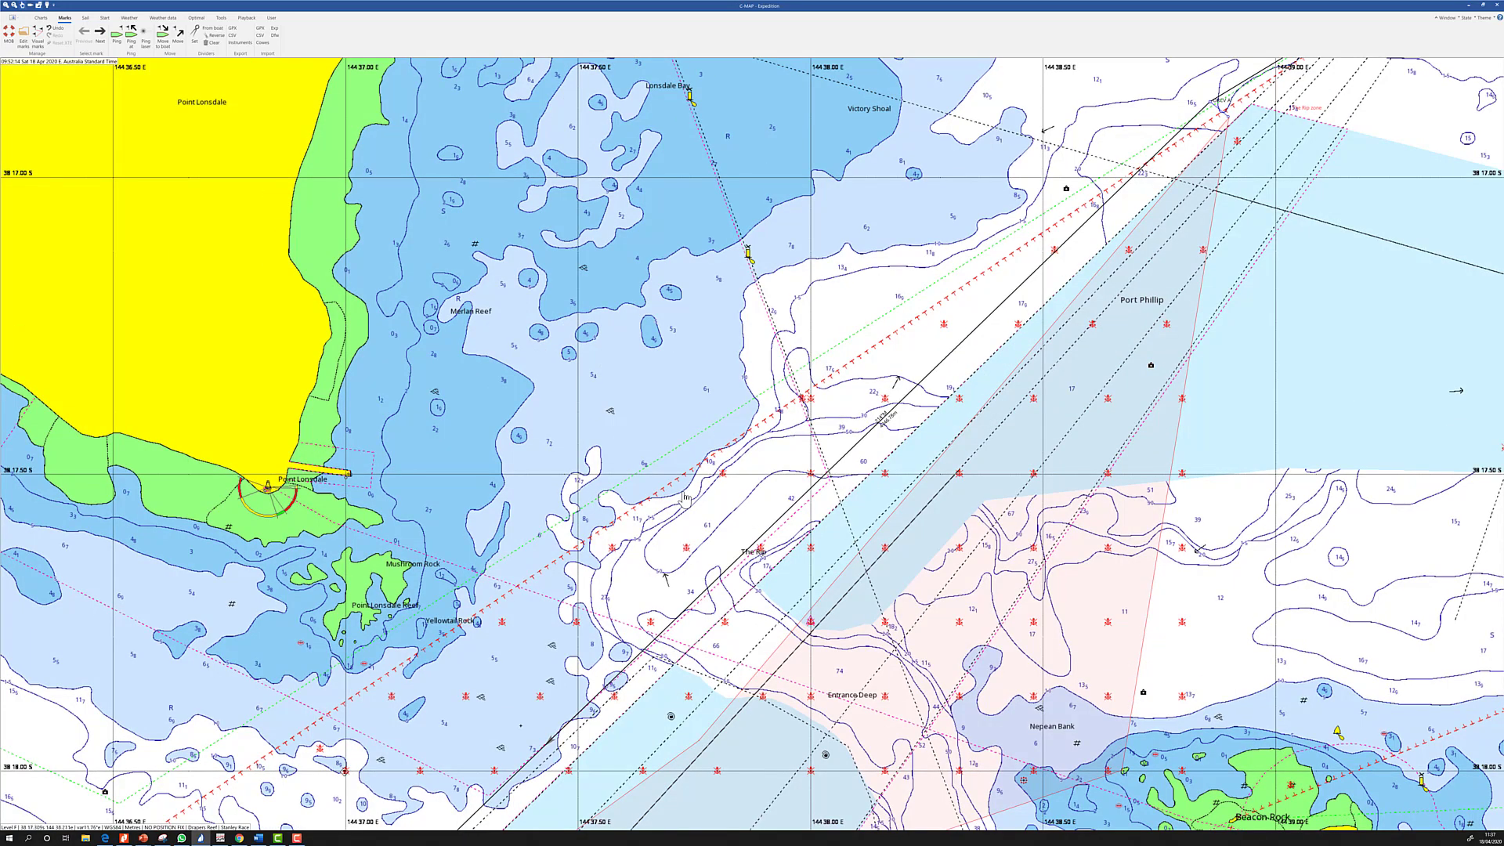
Measure 116°M, 617.83 m from the yellow buoy, then zoom out to show Point Nepean
{"action": "left_click", "coordinate": [194, 34]}
{"action": "left_click_drag", "start_coordinate": [775, 242], "coordinate": [930, 362]}
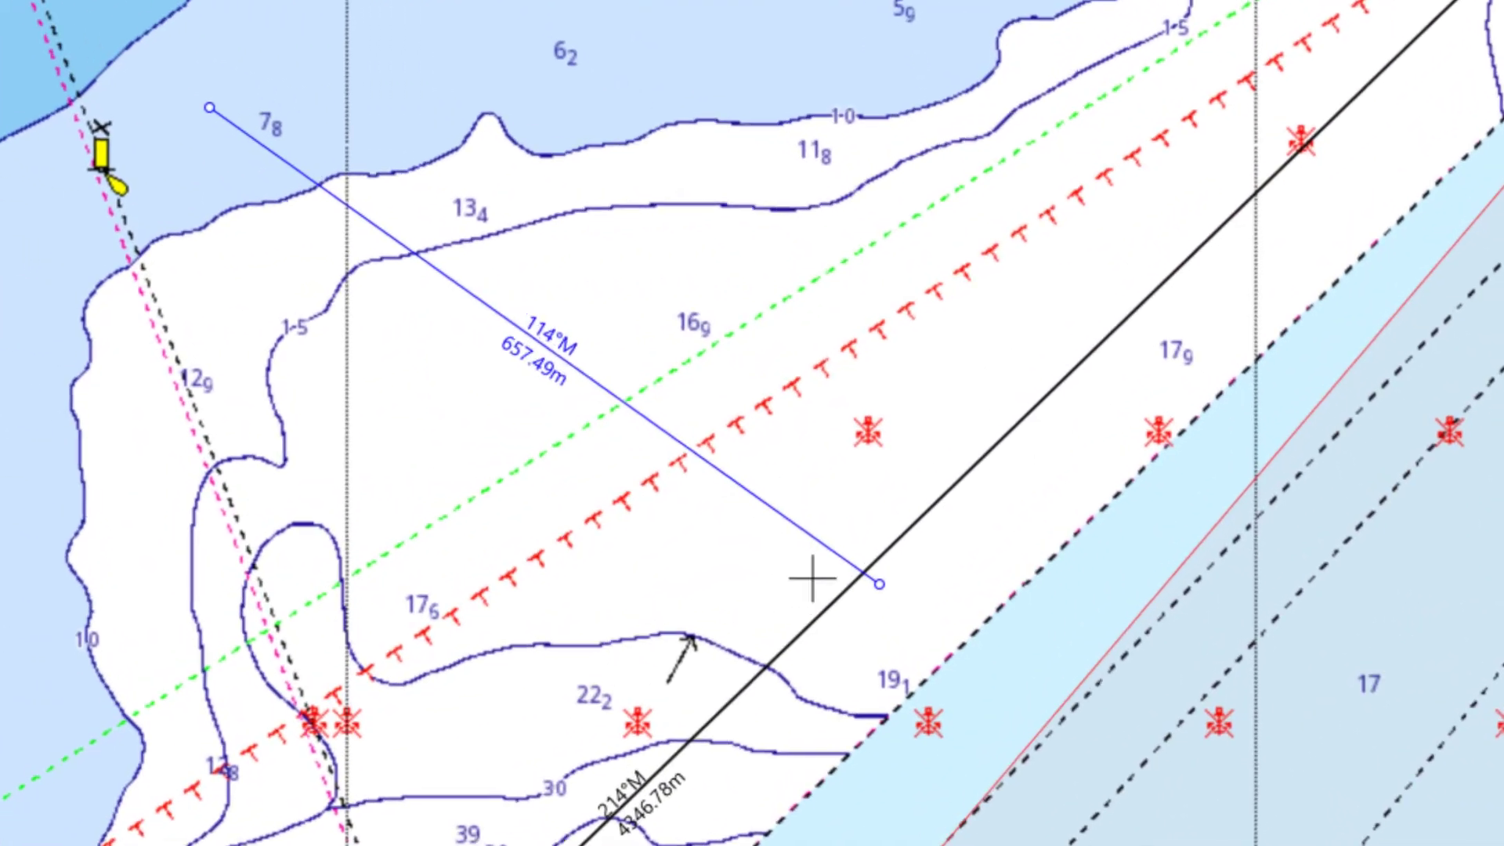
{"action": "left_click_drag", "start_coordinate": [812, 578], "coordinate": [817, 583]}
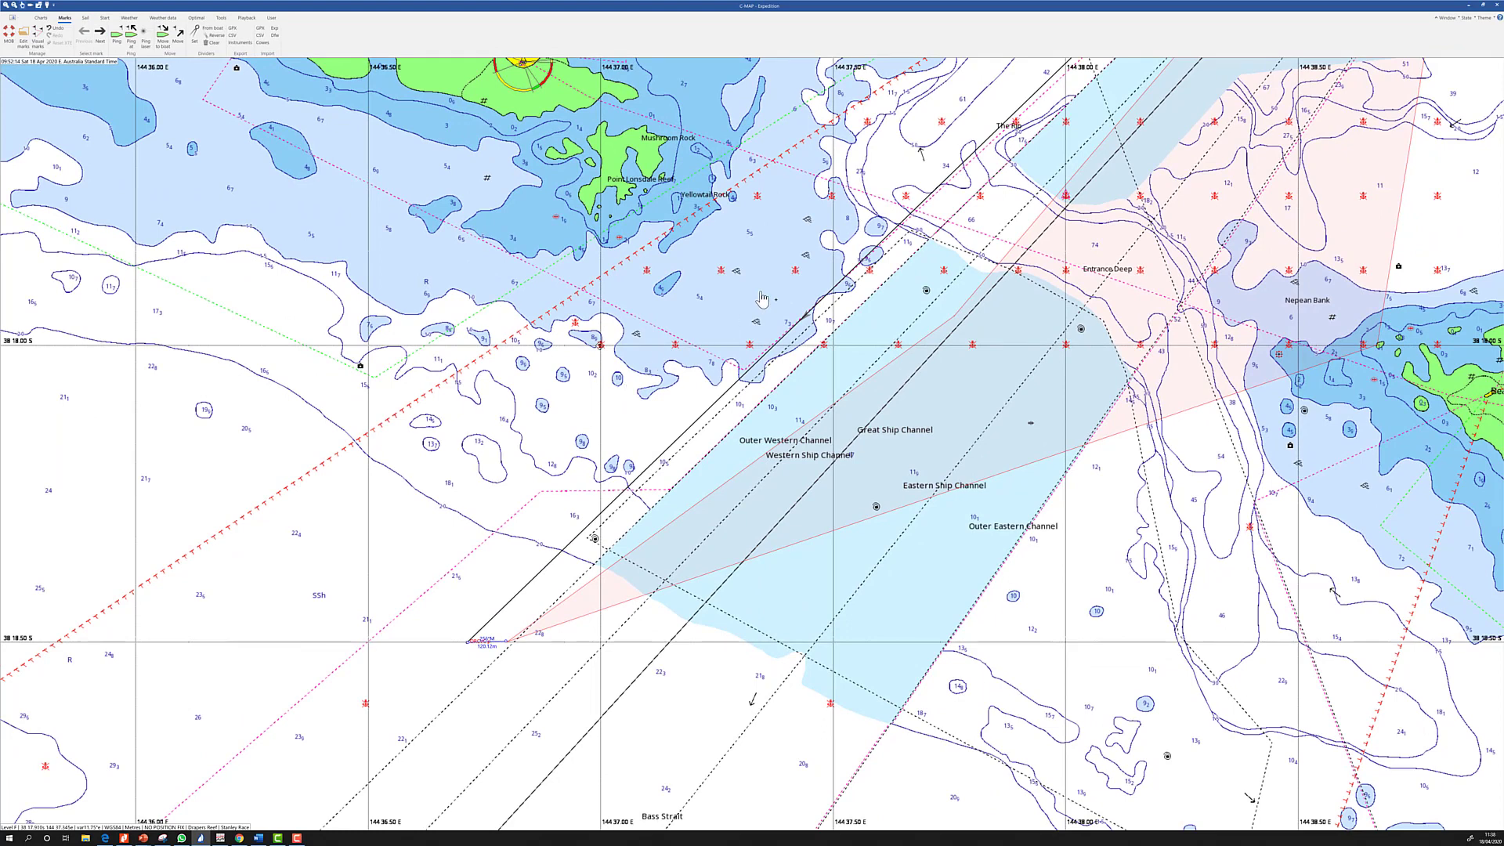
{"action": "scroll", "coordinate": [762, 299], "scroll_direction": "down", "scroll_amount": 1}
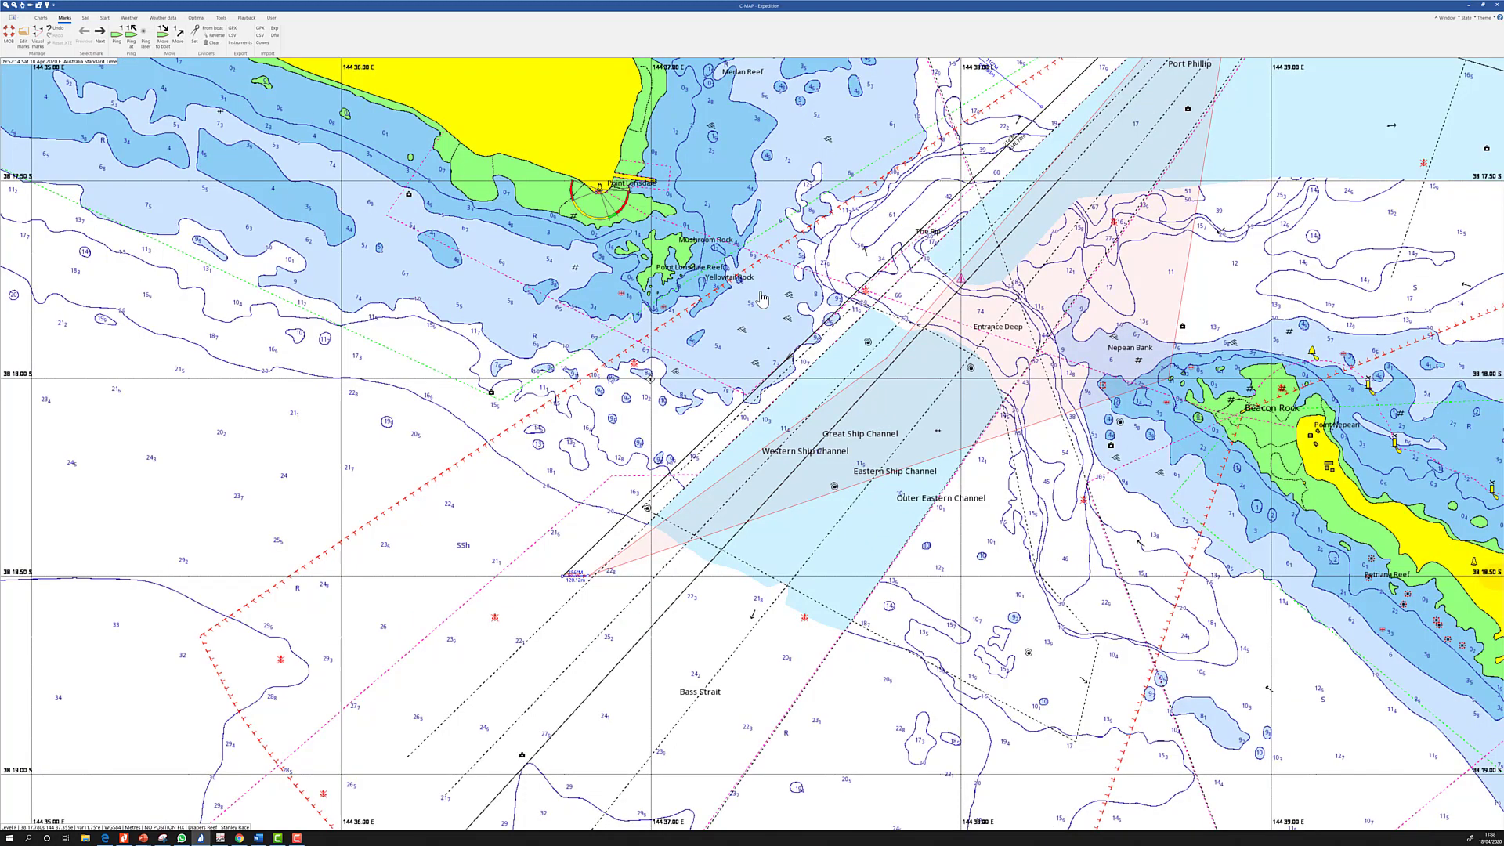
{"action": "scroll", "coordinate": [761, 299], "scroll_direction": "down", "scroll_amount": 1}
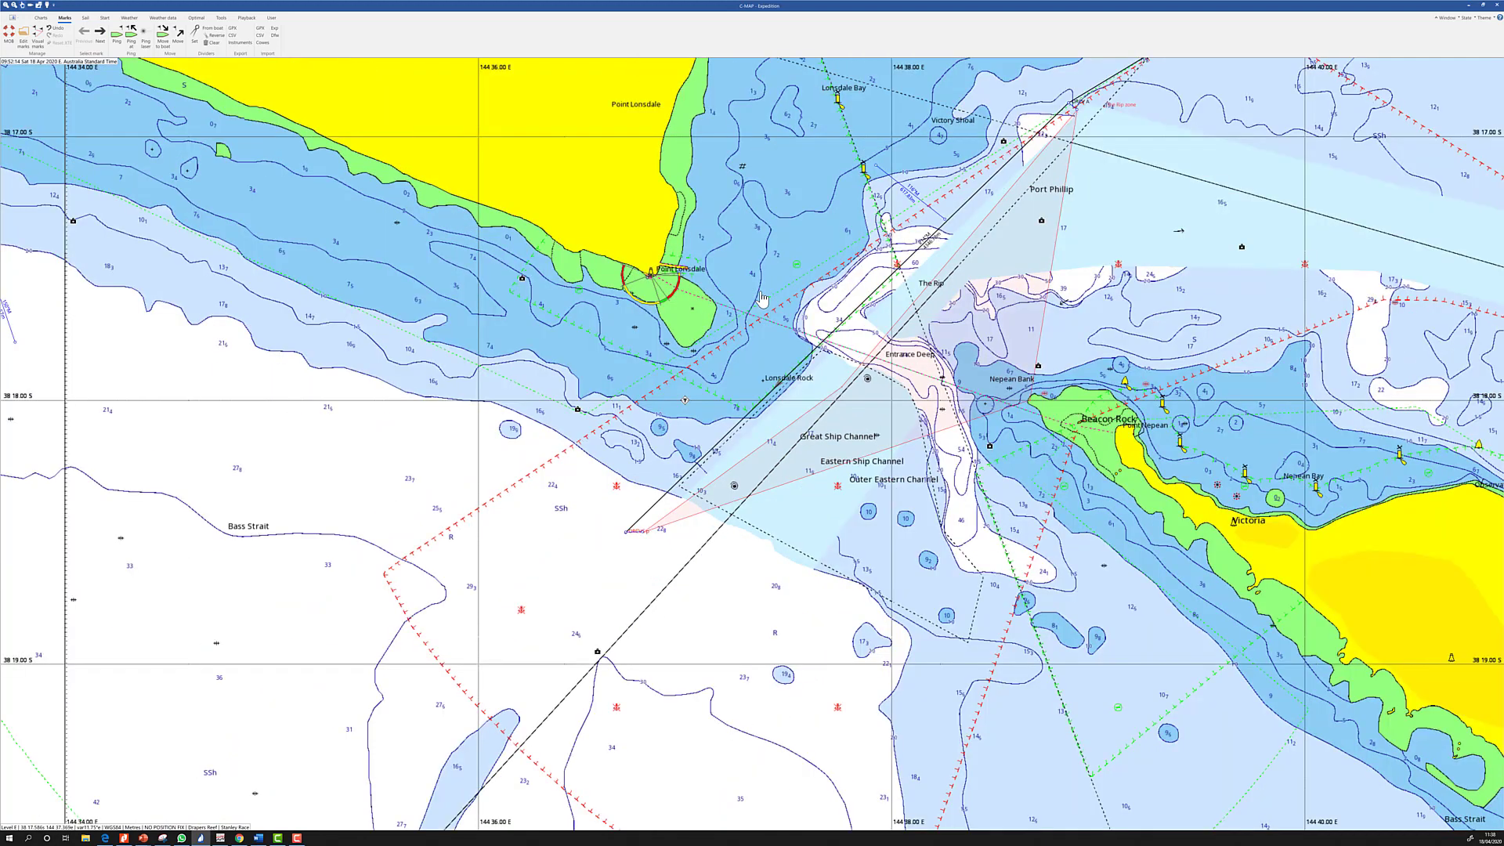
Open the Australia - Victoria - Port Phillip - The Rip chart and zoom toward Point Lonsdale Reef
{"action": "right_click", "coordinate": [763, 382]}
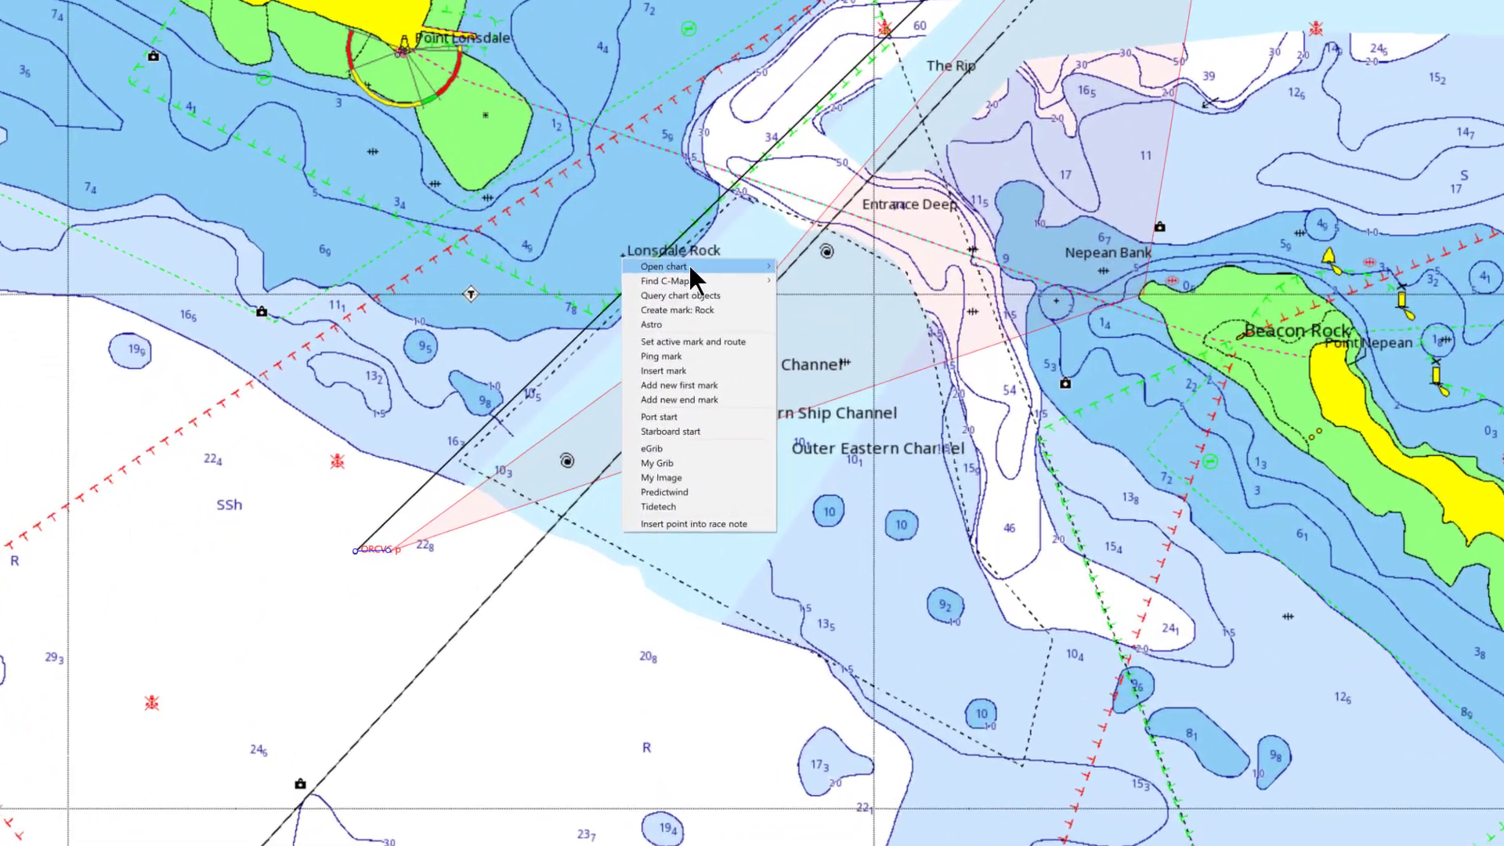
{"action": "mouse_move", "coordinate": [797, 385]}
{"action": "left_click", "coordinate": [814, 261]}
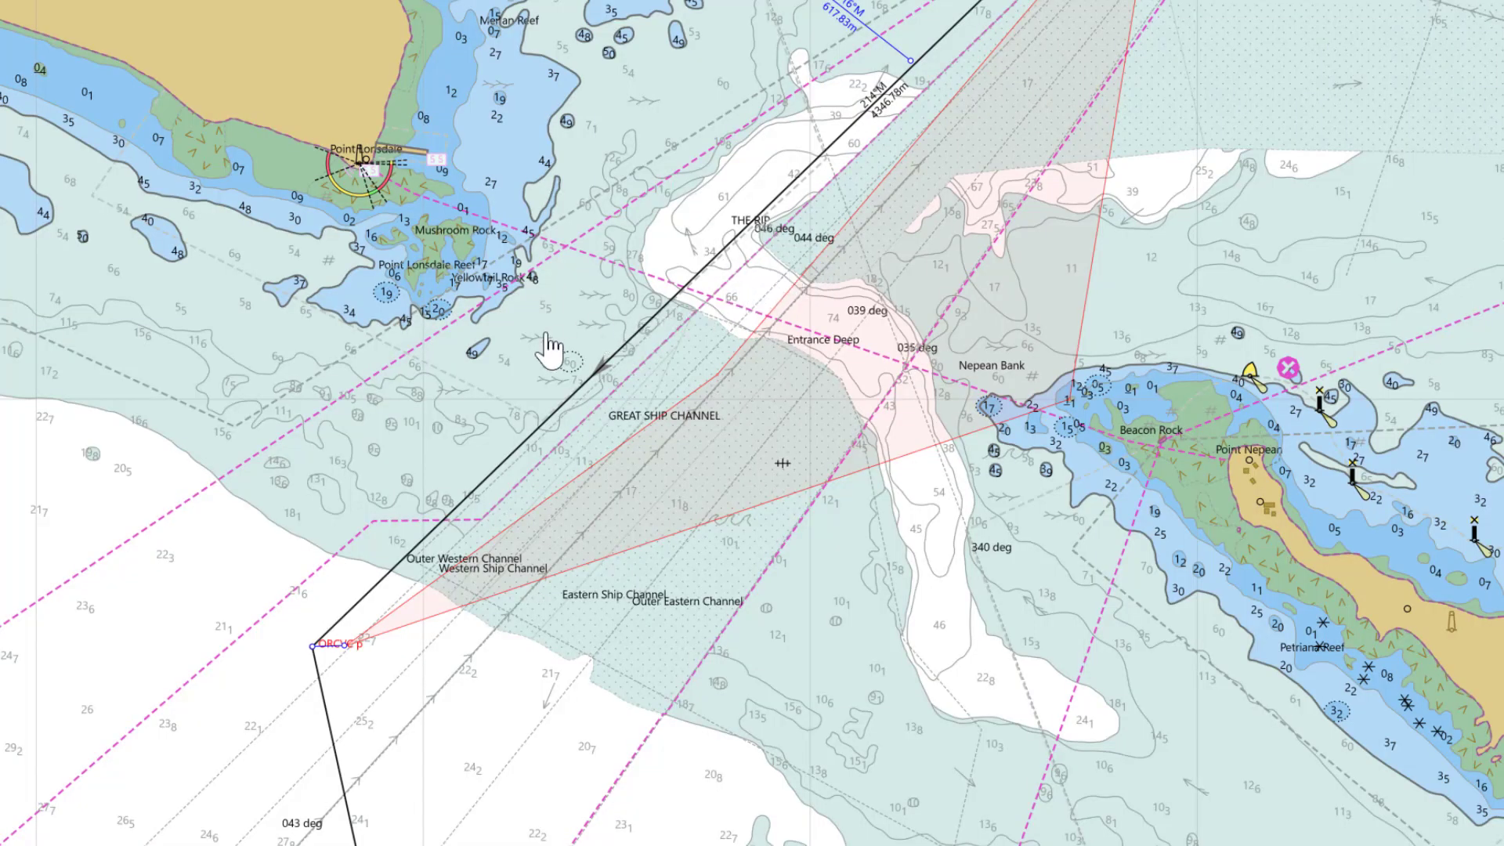
{"action": "scroll", "coordinate": [551, 347], "scroll_direction": "up", "scroll_amount": 3}
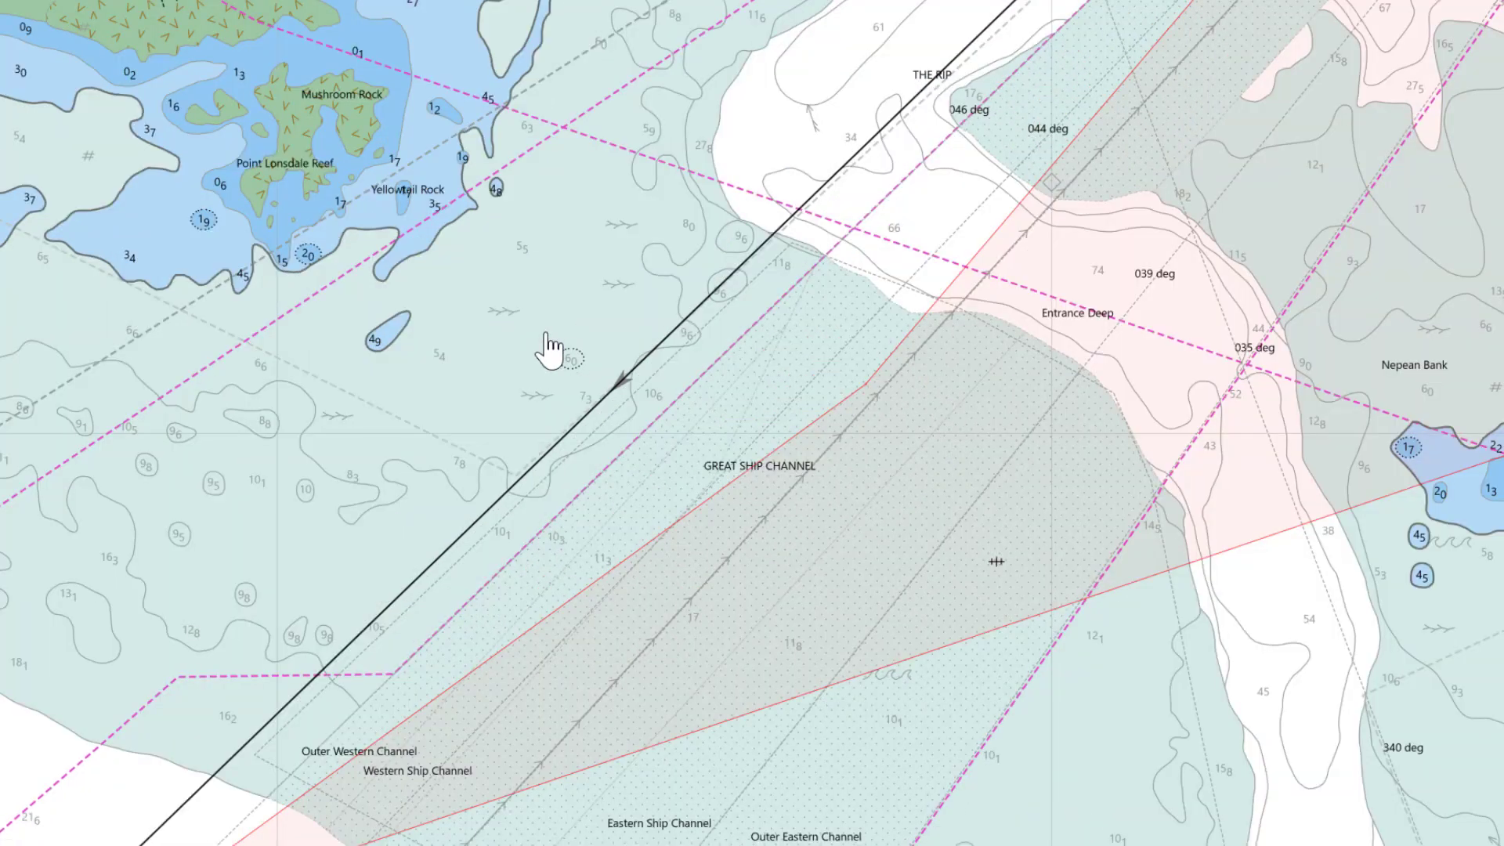
{"action": "scroll", "coordinate": [546, 334], "scroll_direction": "up", "scroll_amount": 1}
{"action": "left_click_drag", "start_coordinate": [546, 334], "coordinate": [1028, 524]}
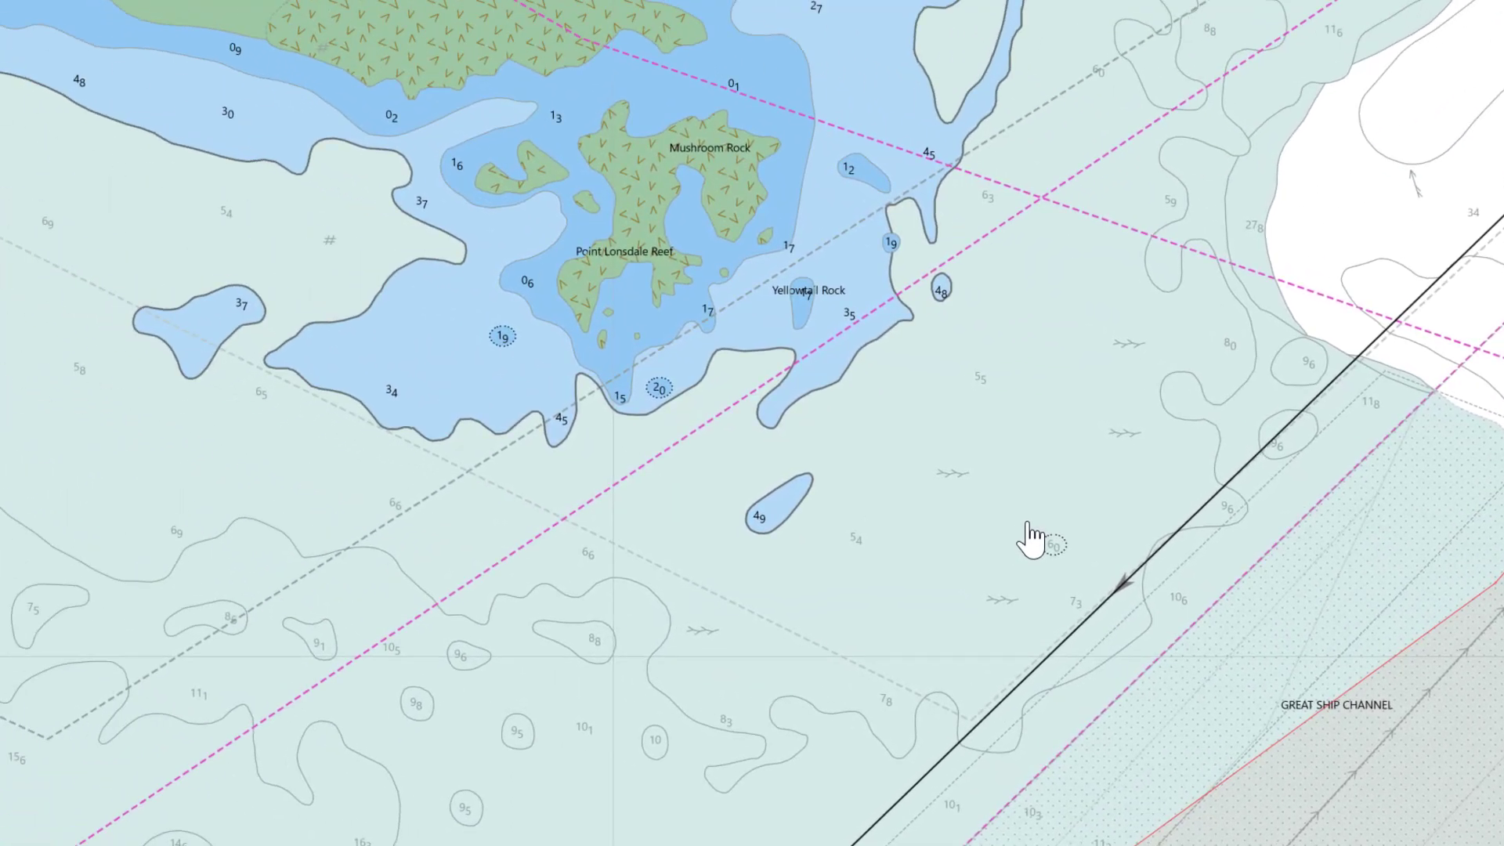
{"action": "scroll", "coordinate": [1027, 524], "scroll_direction": "up", "scroll_amount": 1}
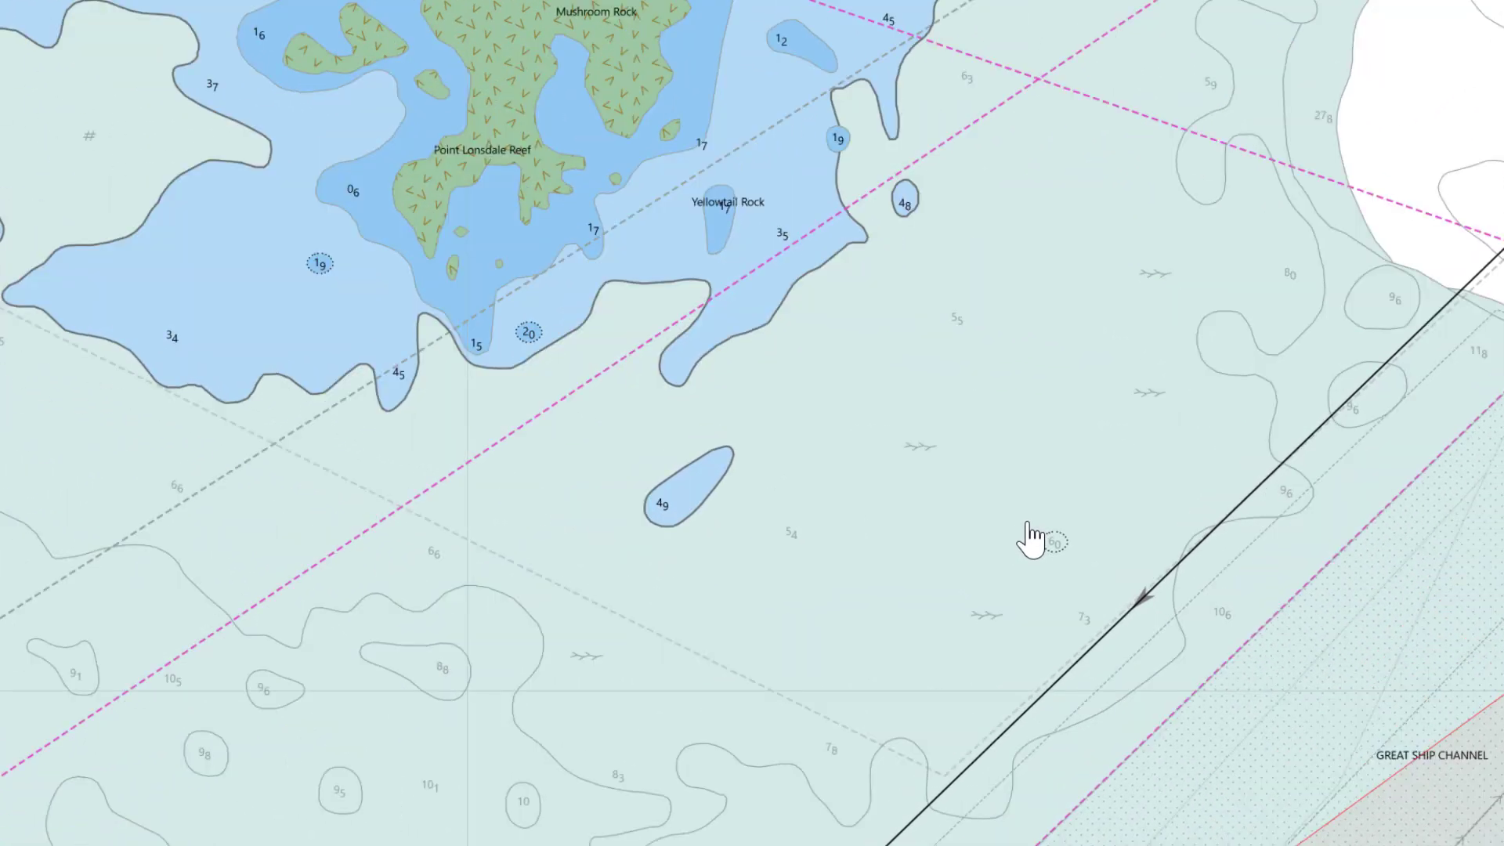
{"action": "scroll", "coordinate": [1031, 539], "scroll_direction": "up", "scroll_amount": 1}
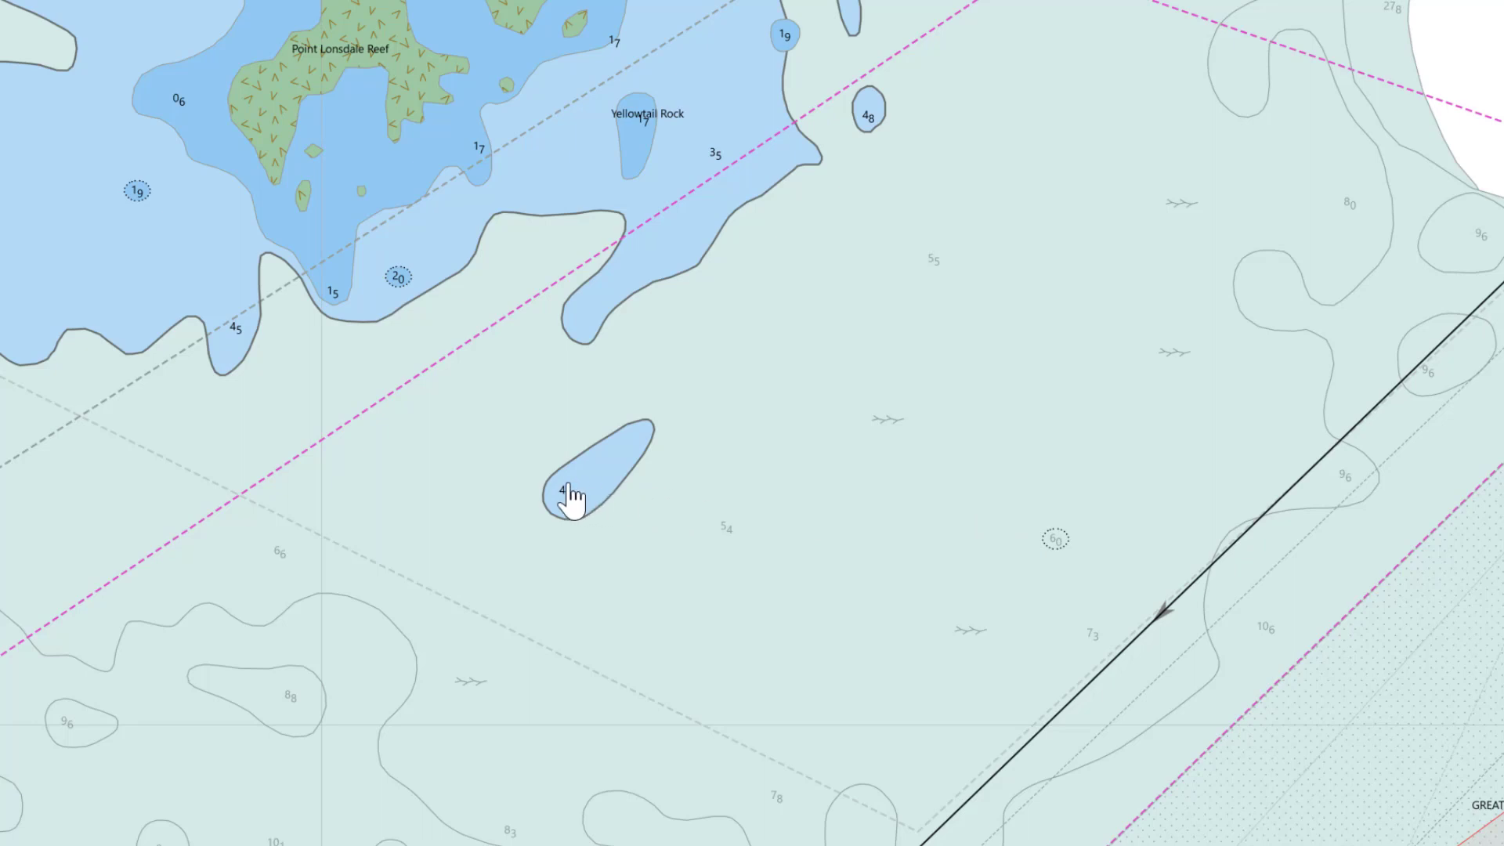
Ping a mark onto the 4.9 m shoal and nudge it to the shoal's centre
{"action": "scroll", "coordinate": [568, 484], "scroll_direction": "down", "scroll_amount": 1}
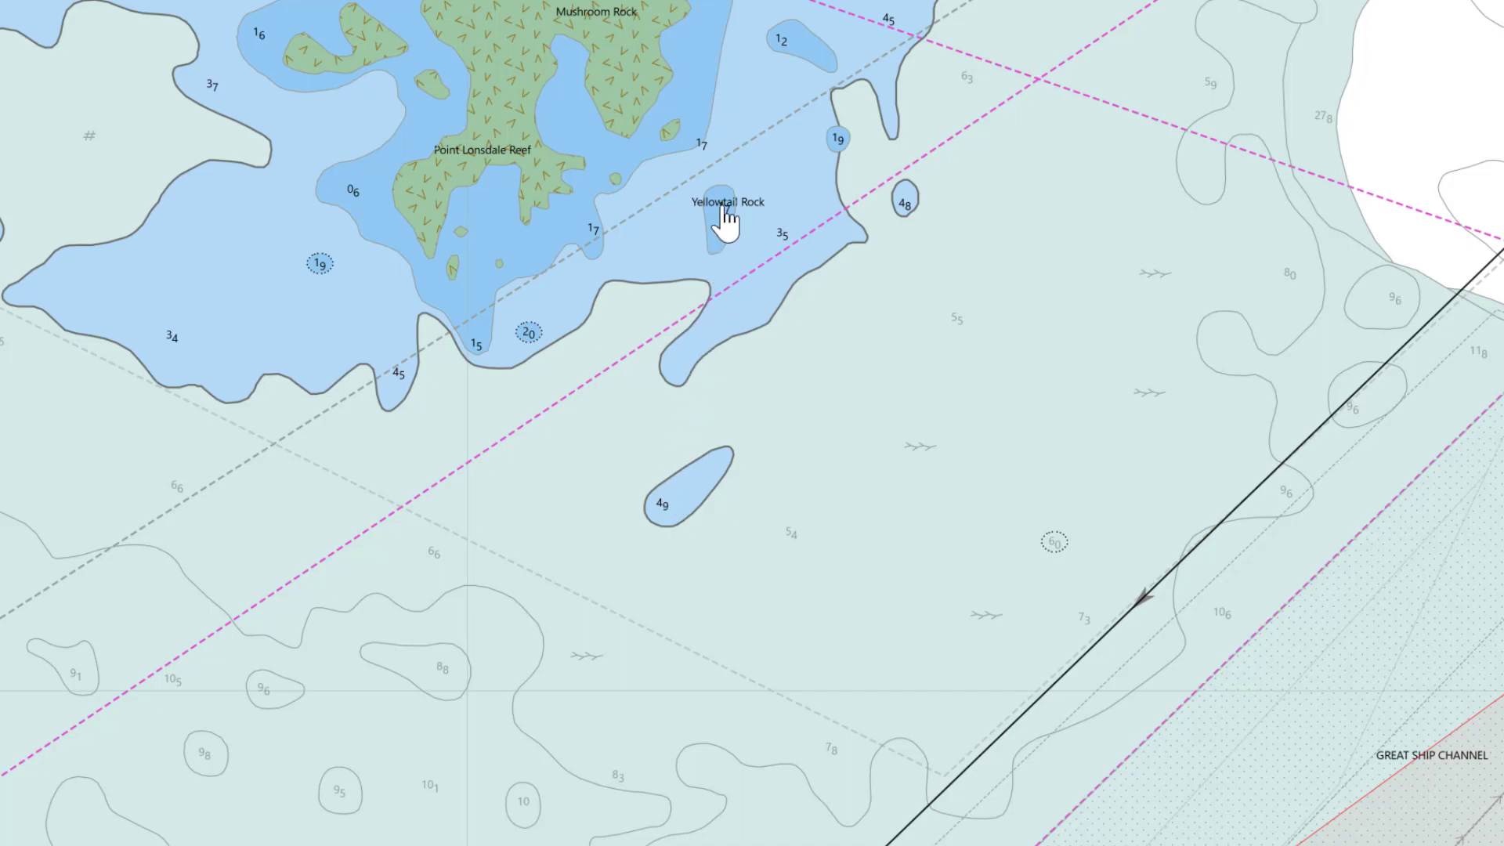
{"action": "right_click", "coordinate": [686, 504]}
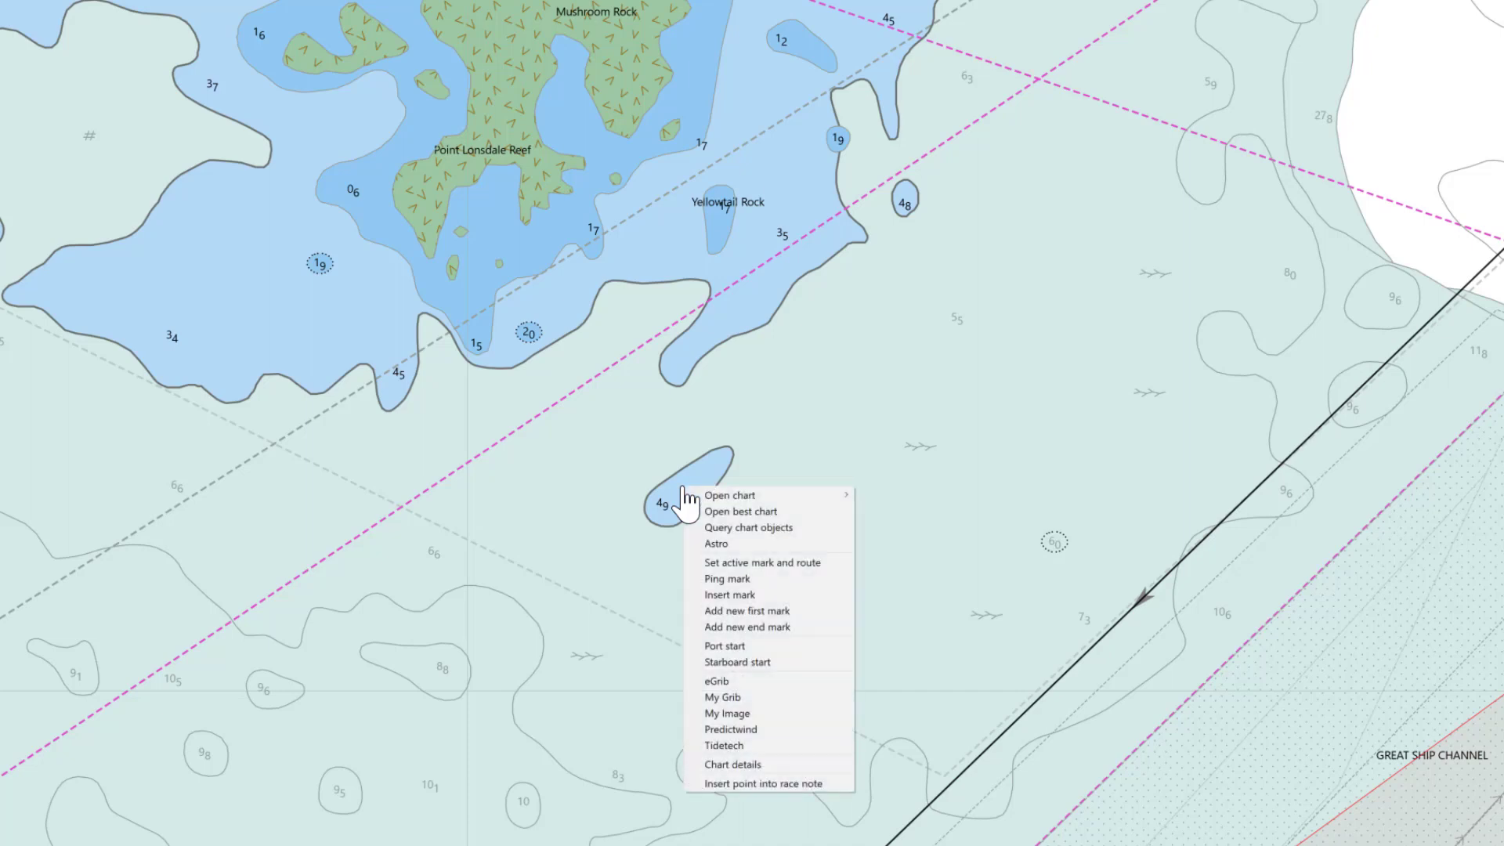
{"action": "left_click", "coordinate": [763, 579]}
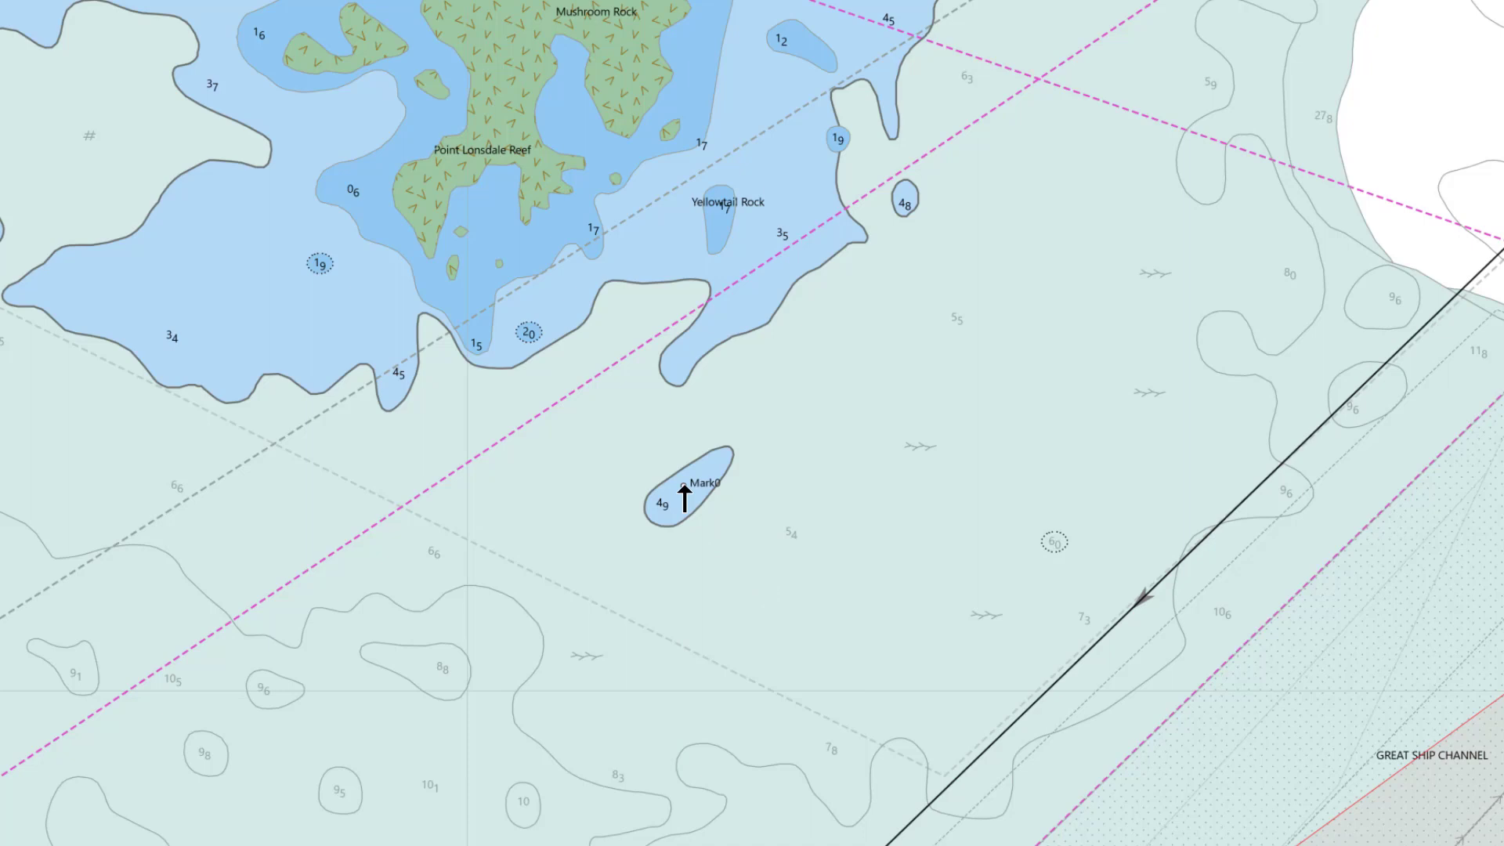
{"action": "left_click_drag", "start_coordinate": [684, 485], "coordinate": [686, 490]}
Edit Mark0 with name 'Rip Shallows 4.9', a 0.05 nm range circle, and Locked ticked
{"action": "right_click", "coordinate": [686, 491]}
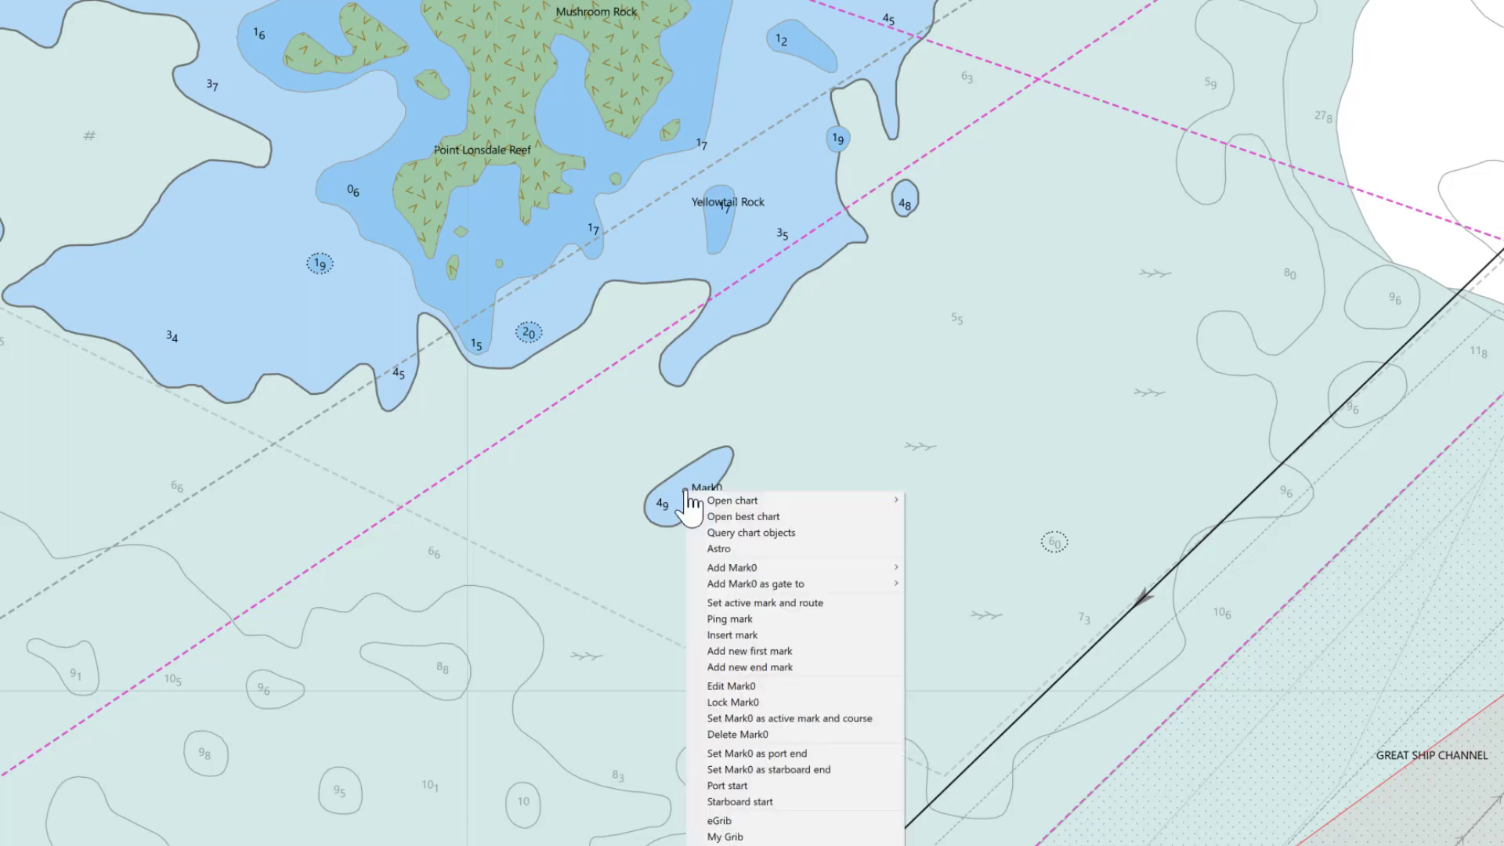
{"action": "left_click", "coordinate": [793, 686]}
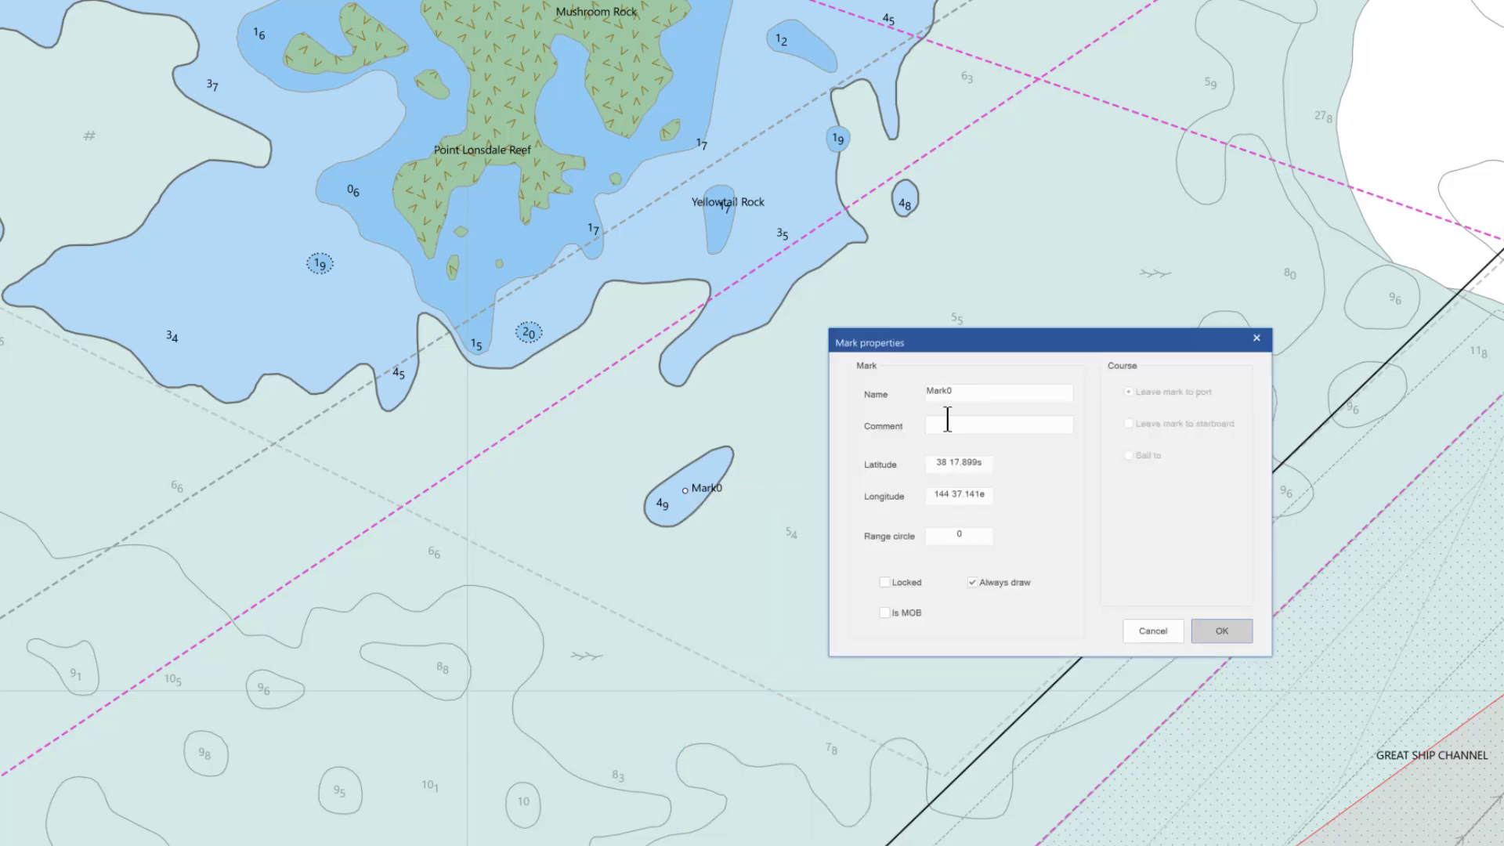
{"action": "left_click_drag", "start_coordinate": [965, 387], "coordinate": [888, 394]}
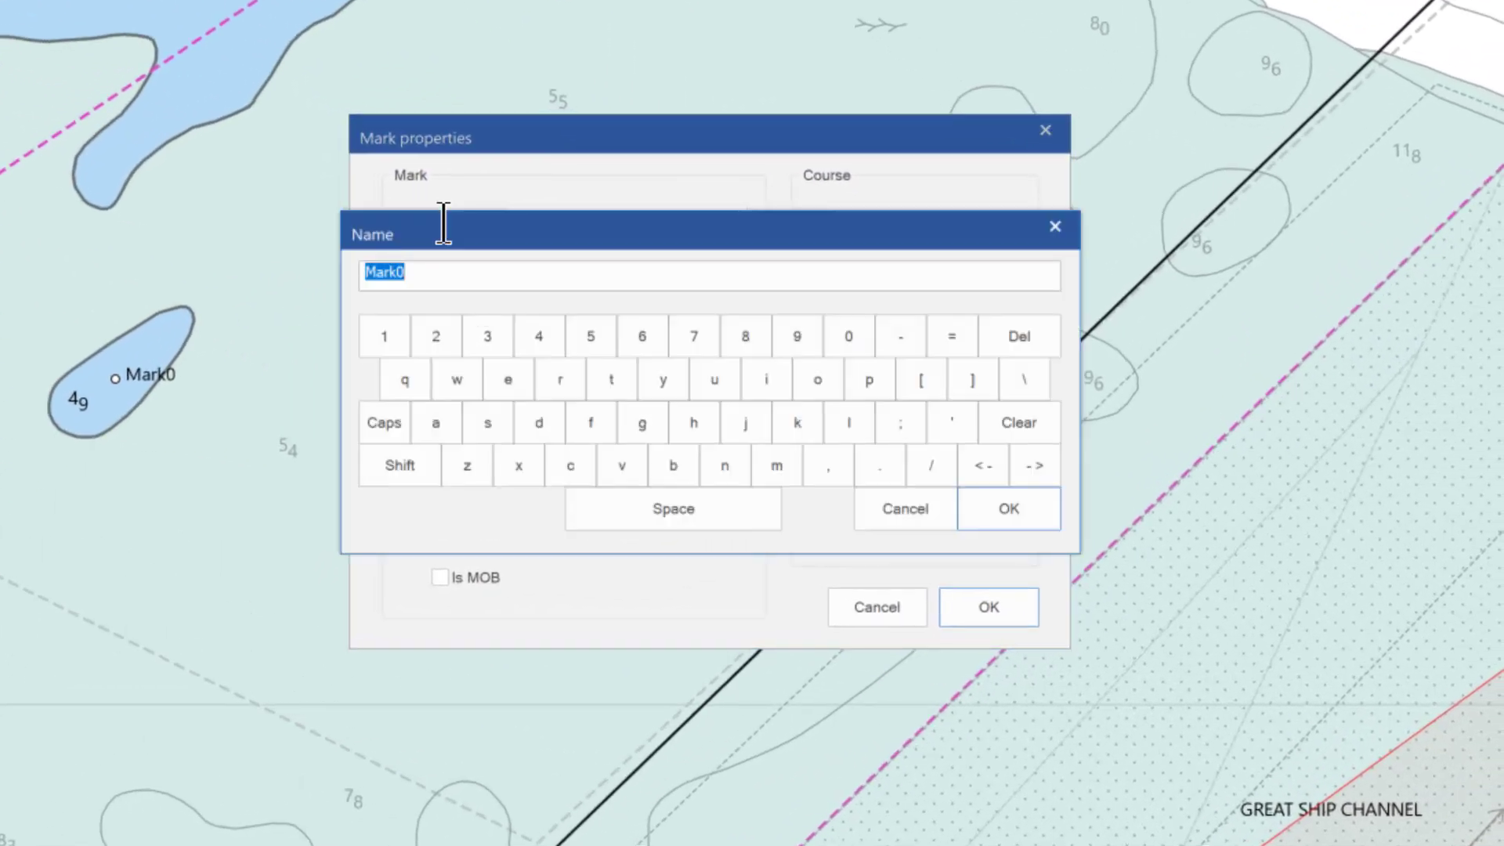
{"action": "type", "text": "Rip Shallows "}
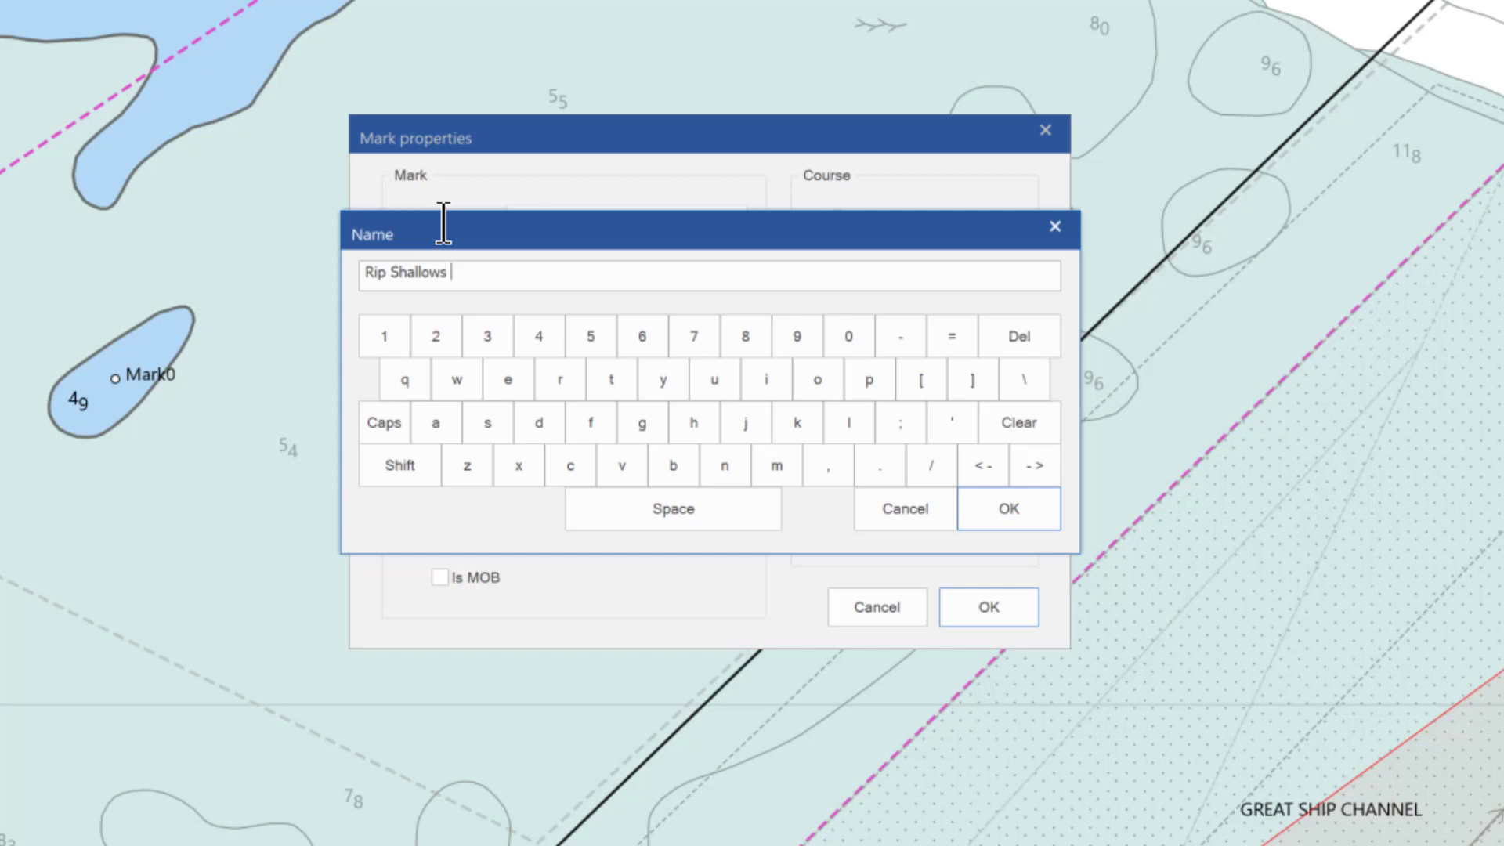
{"action": "type", "text": "4.9"}
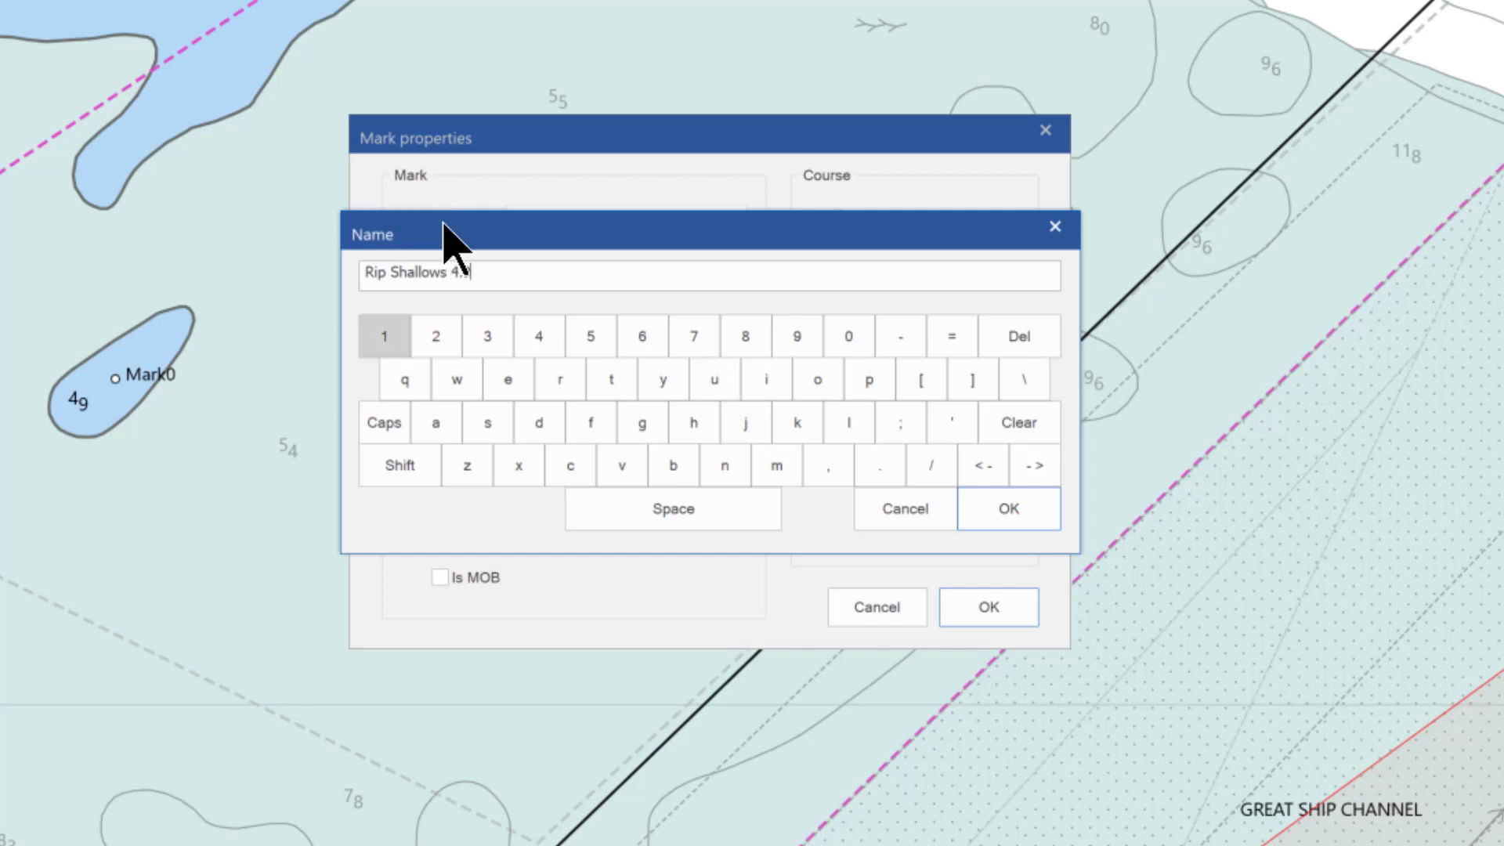
{"action": "left_click", "coordinate": [1018, 521]}
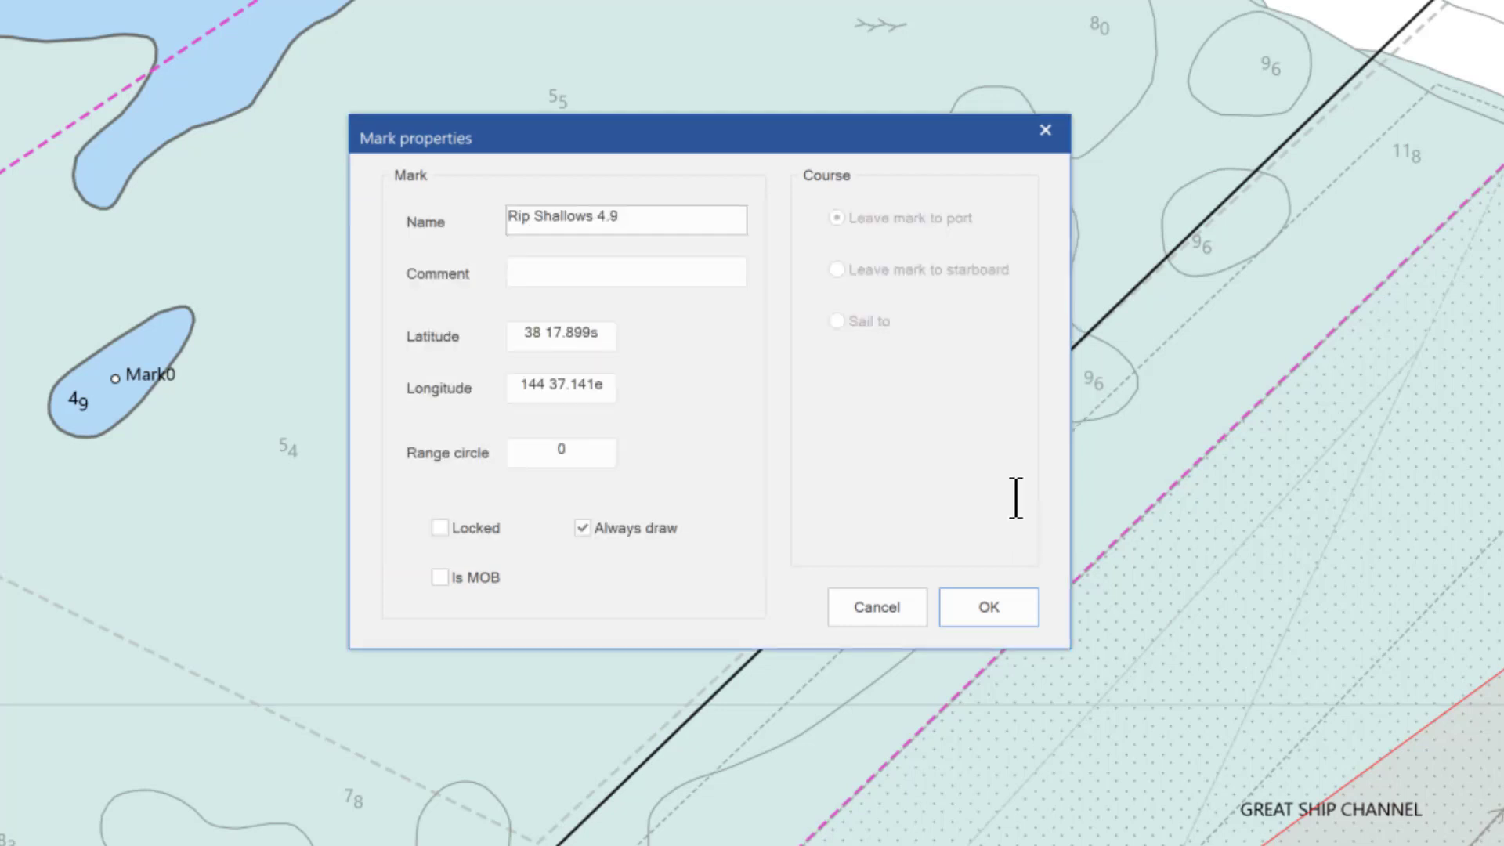
{"action": "left_click", "coordinate": [548, 460]}
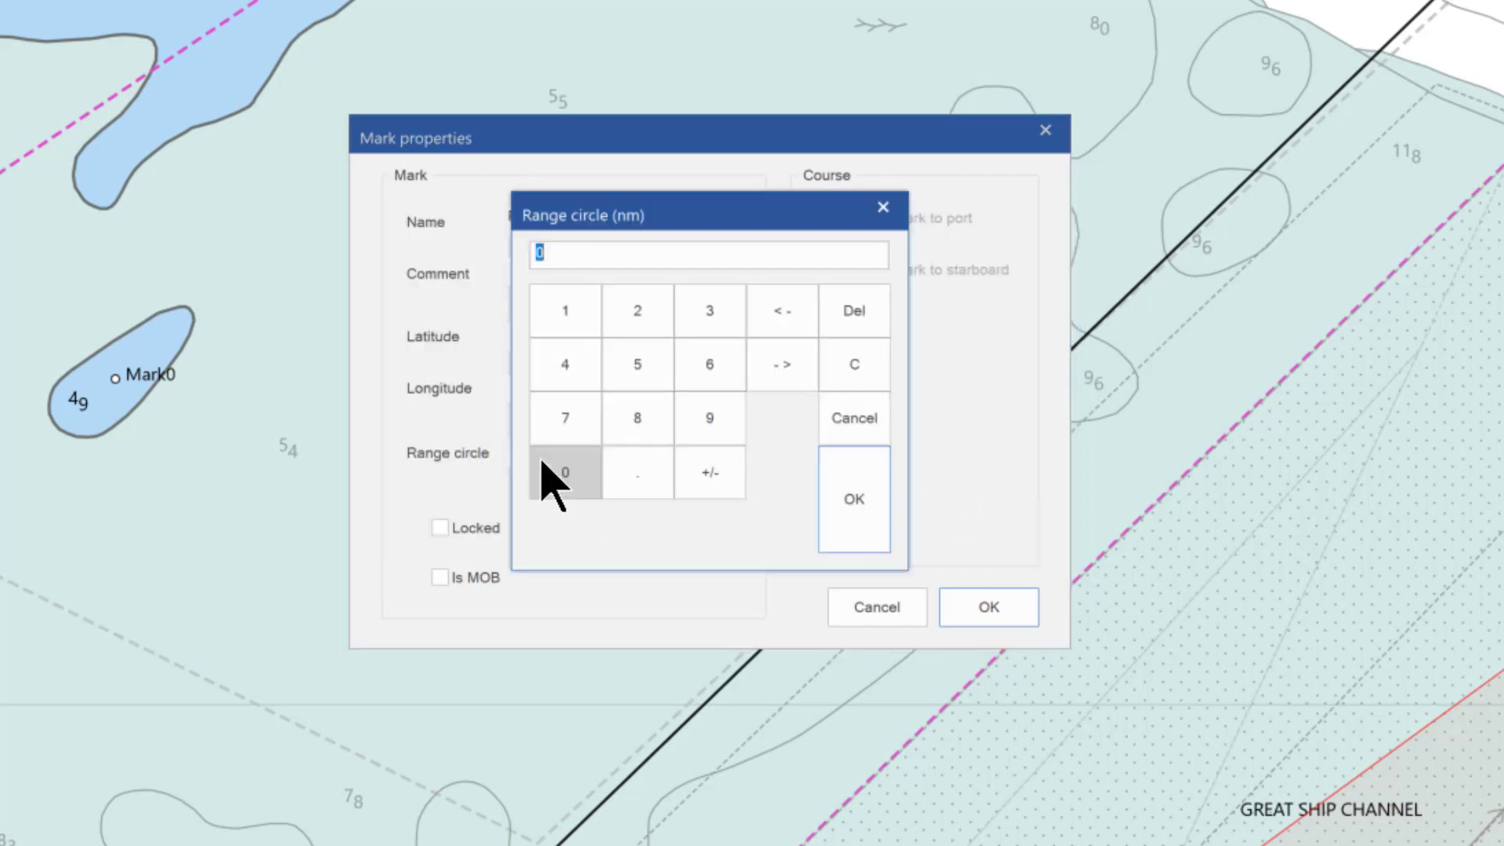
{"action": "type", "text": "."}
{"action": "type", "text": "05"}
{"action": "left_click", "coordinate": [844, 541]}
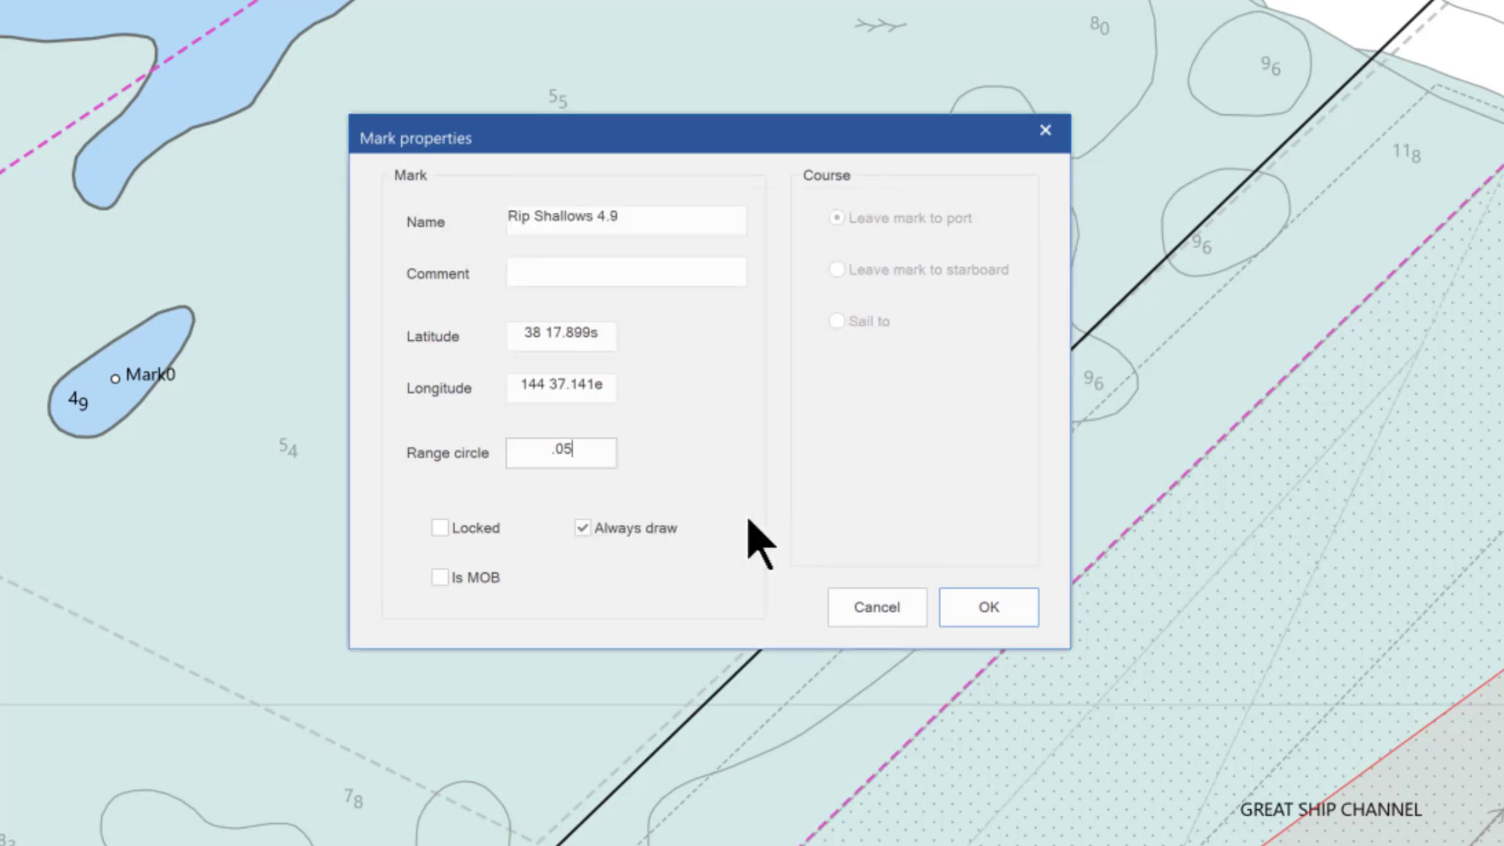
{"action": "left_click", "coordinate": [439, 528]}
{"action": "left_click", "coordinate": [983, 609]}
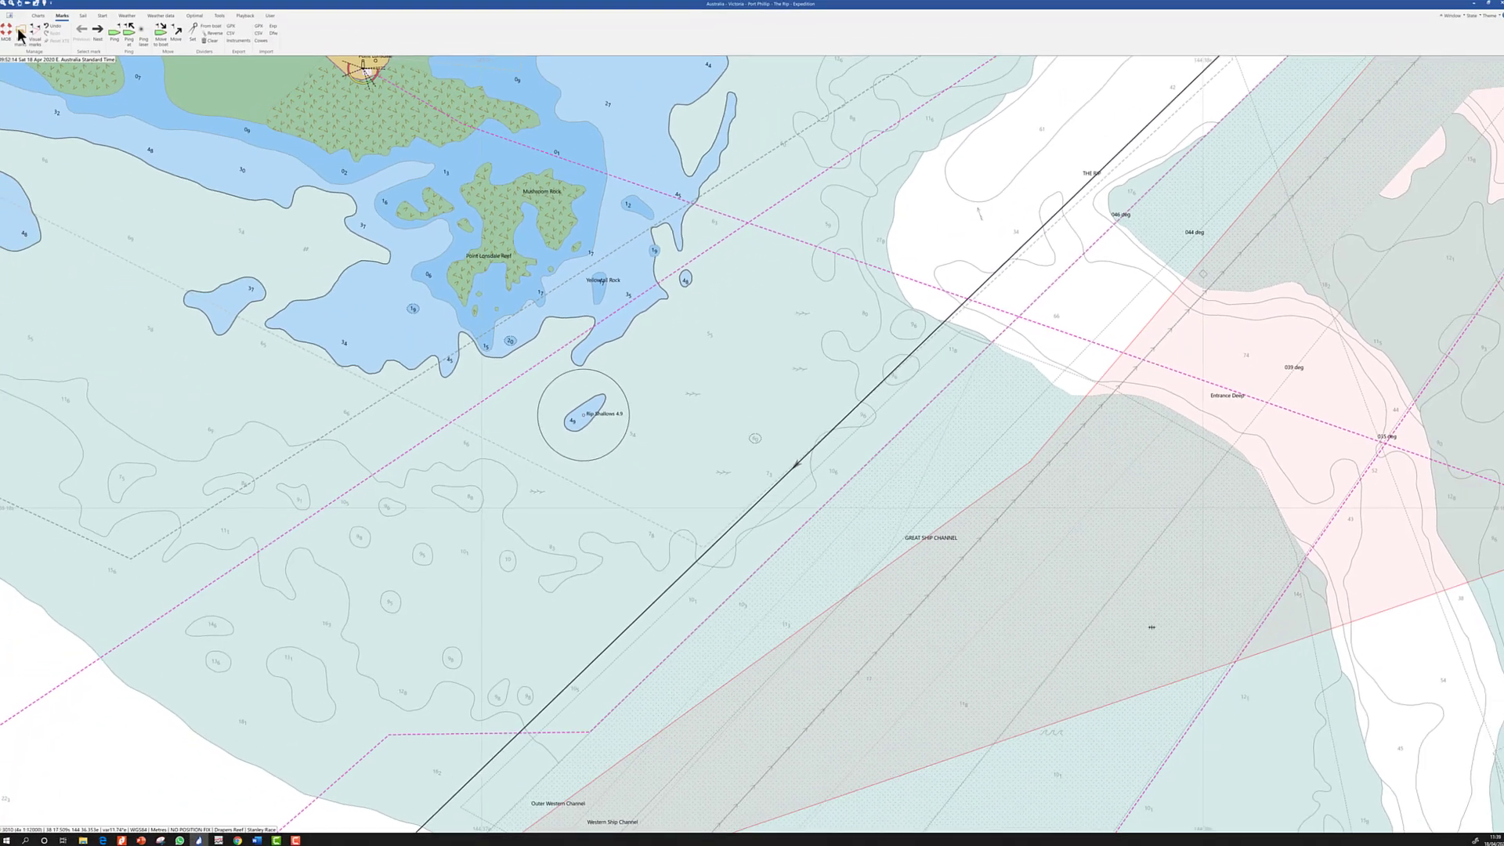
{"action": "left_click", "coordinate": [22, 35]}
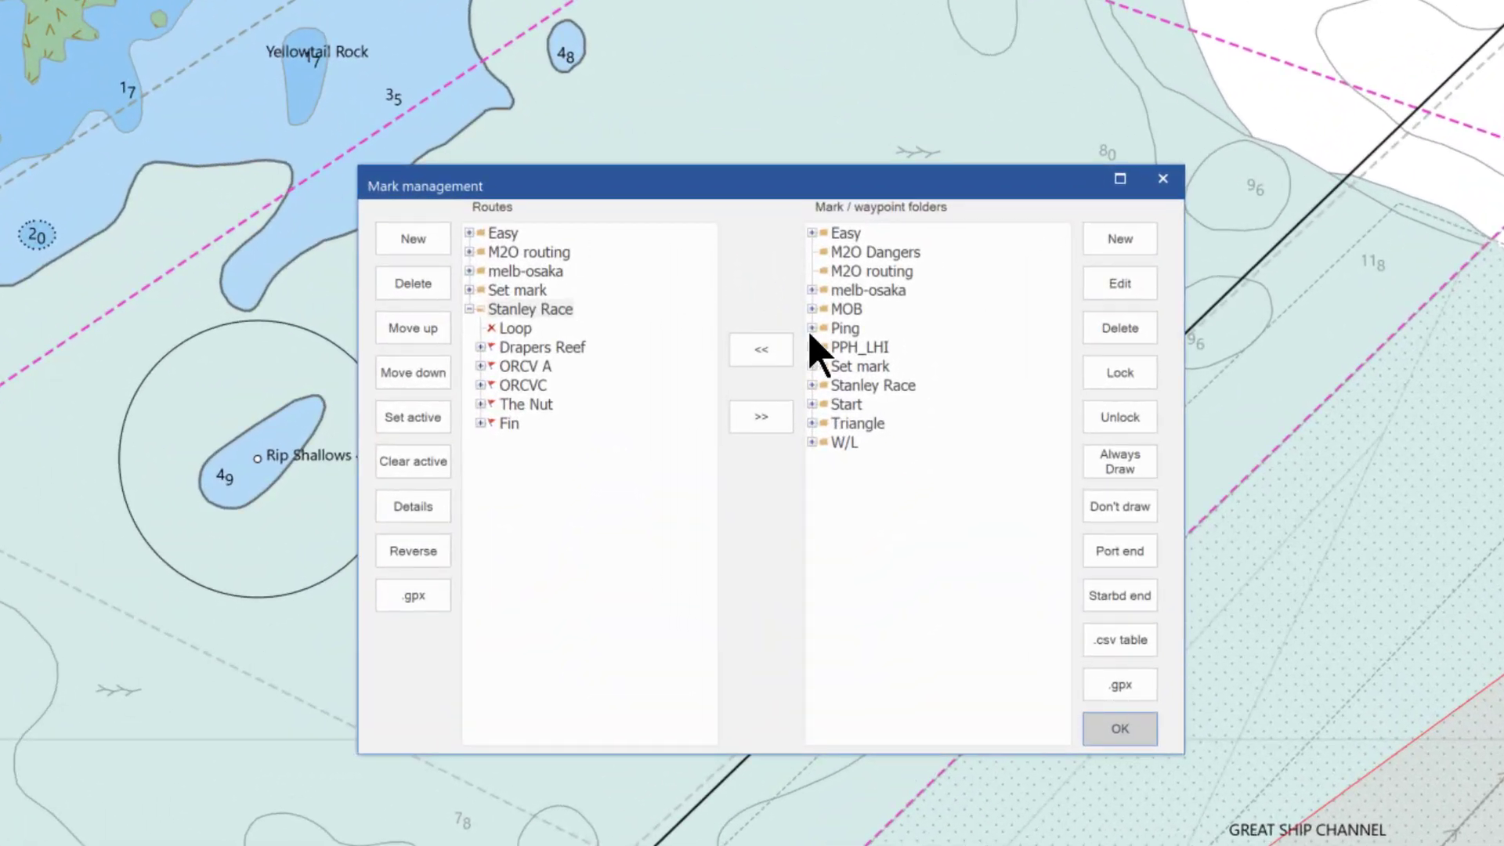
Expand the Ping folder and drop Rip Shallows 4.9 onto the M2O Dangers folder
{"action": "left_click", "coordinate": [850, 256]}
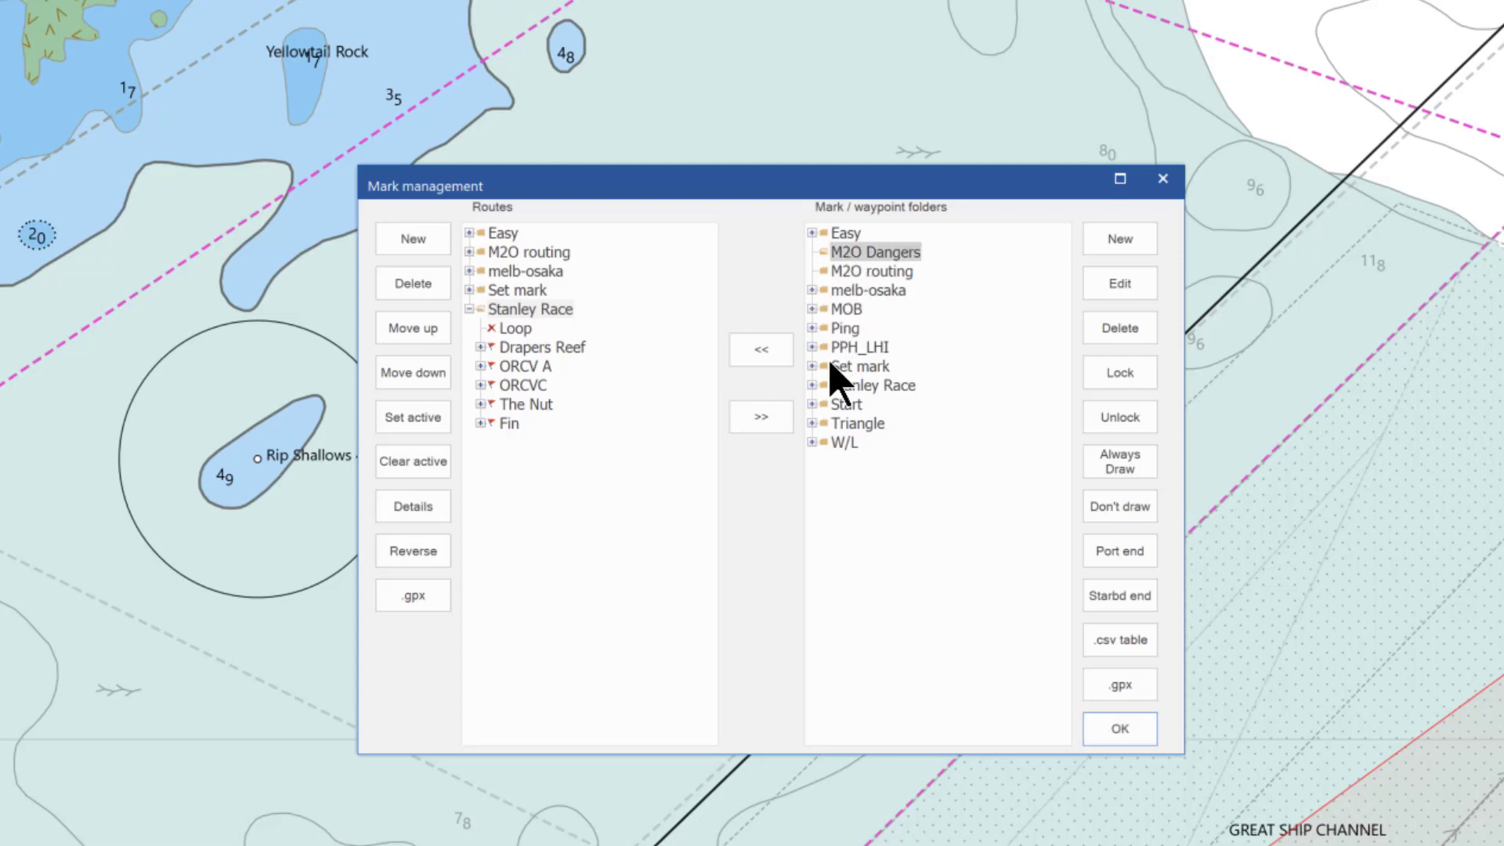
{"action": "left_click", "coordinate": [812, 328]}
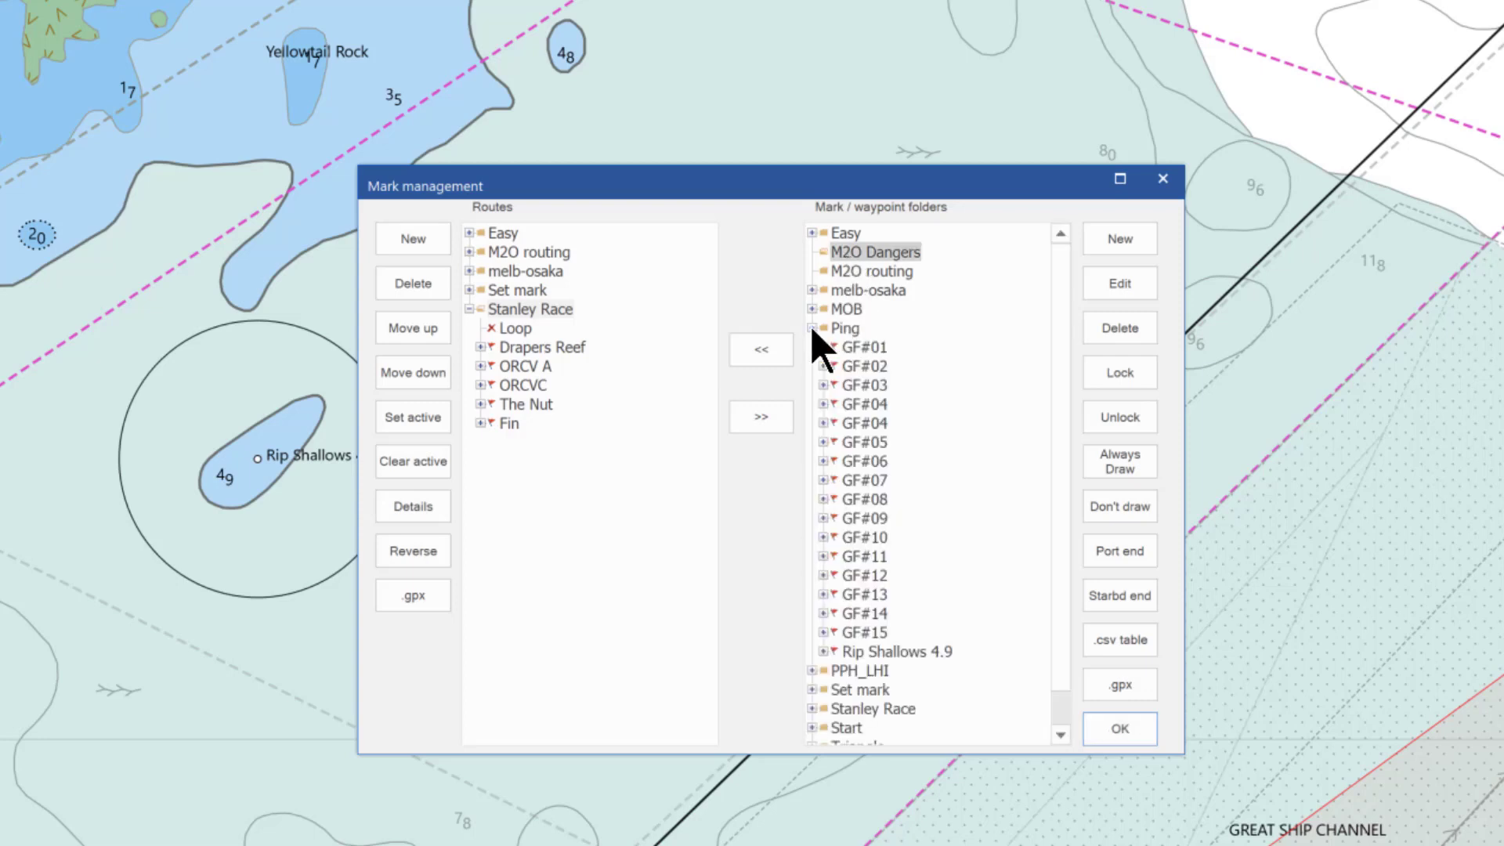
{"action": "left_click", "coordinate": [913, 651]}
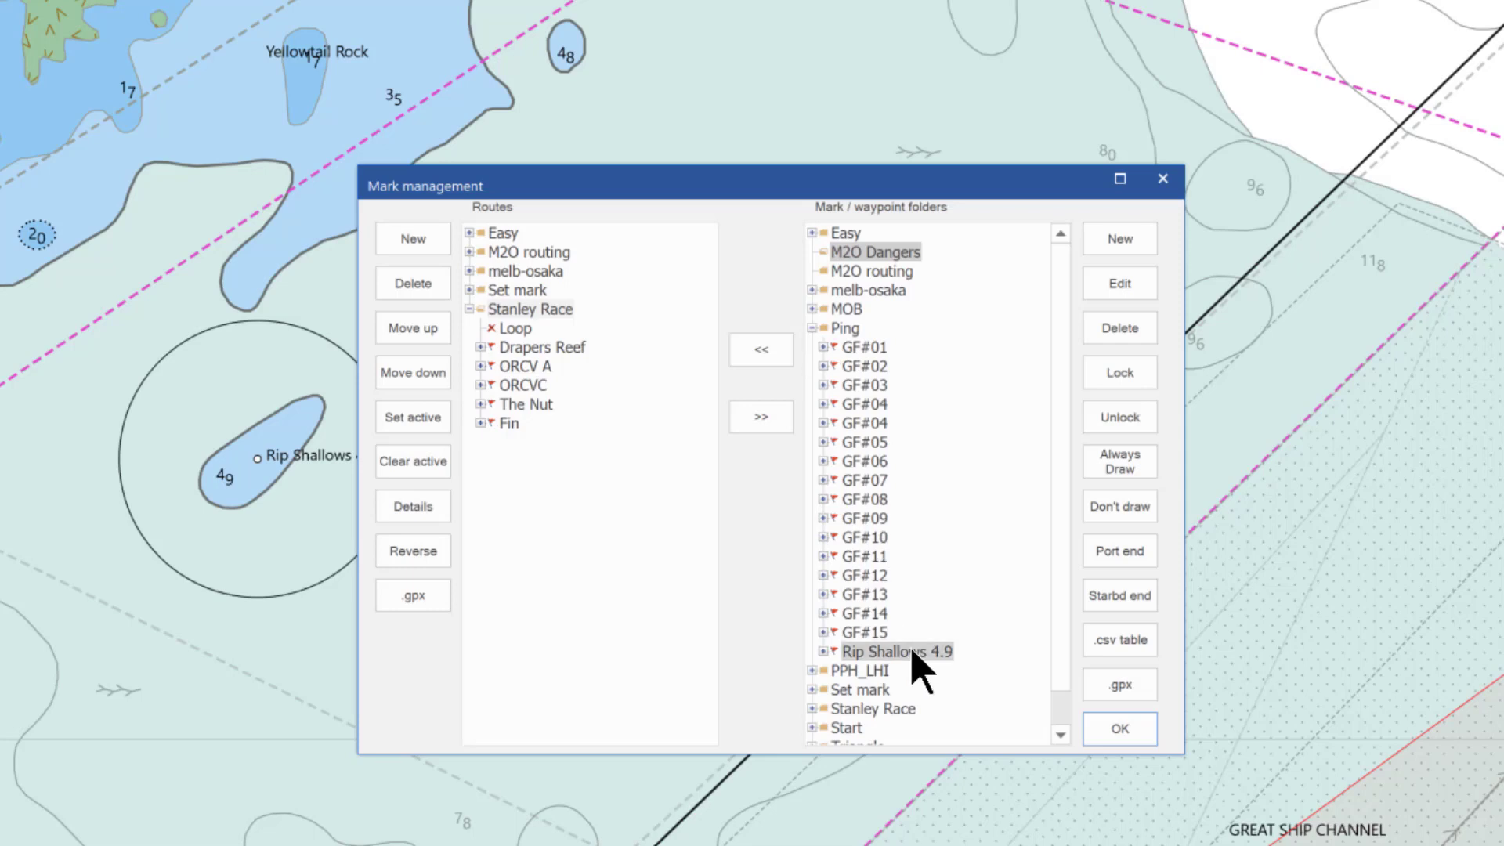
{"action": "left_click_drag", "start_coordinate": [898, 265], "coordinate": [898, 265]}
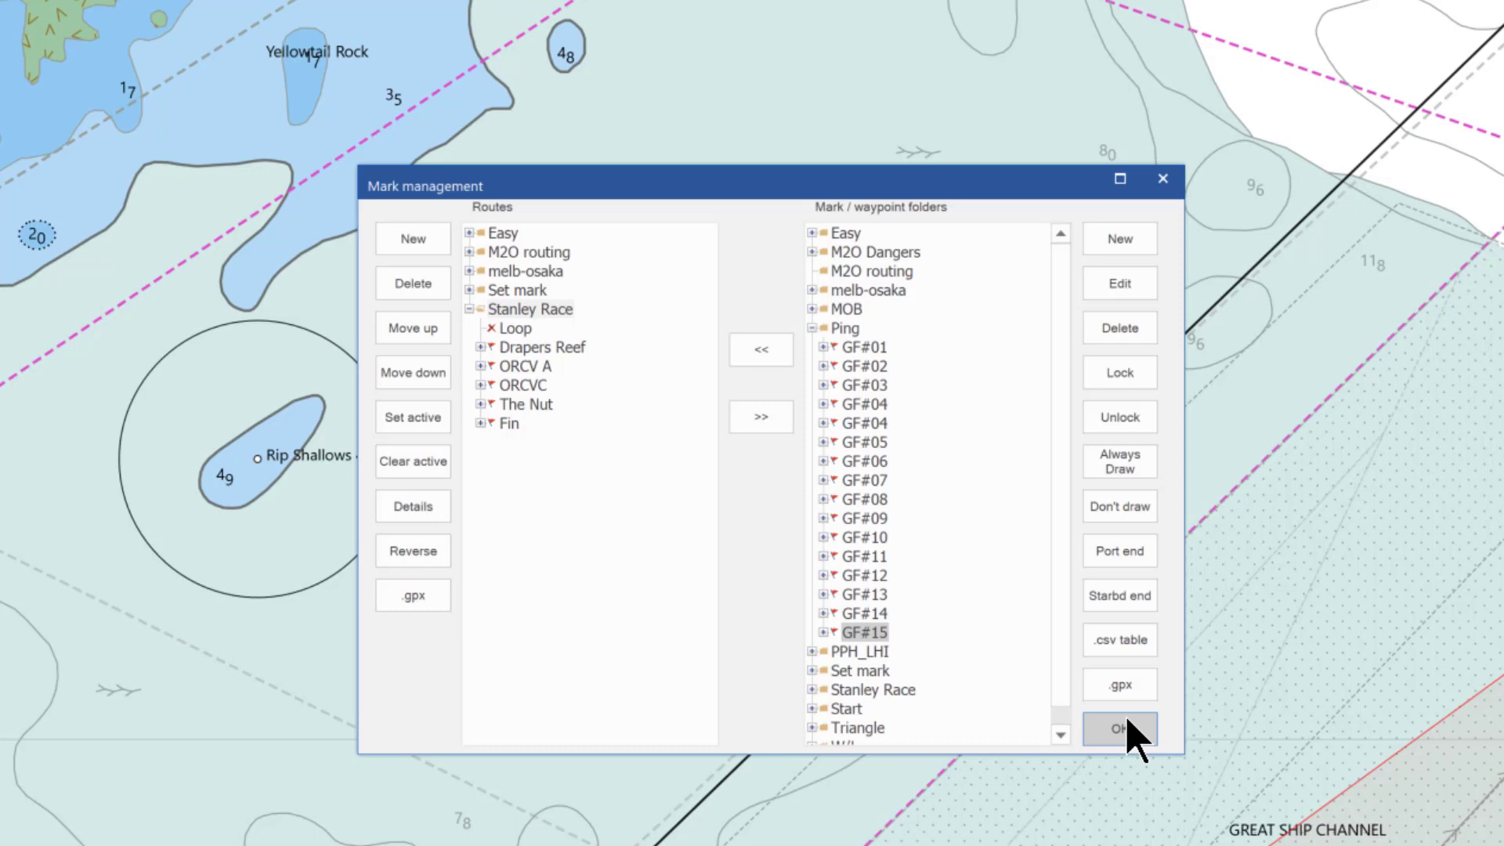
Set all M2O Dangers marks to Locked and Always Draw, confirming both prompts
{"action": "left_click", "coordinate": [813, 252]}
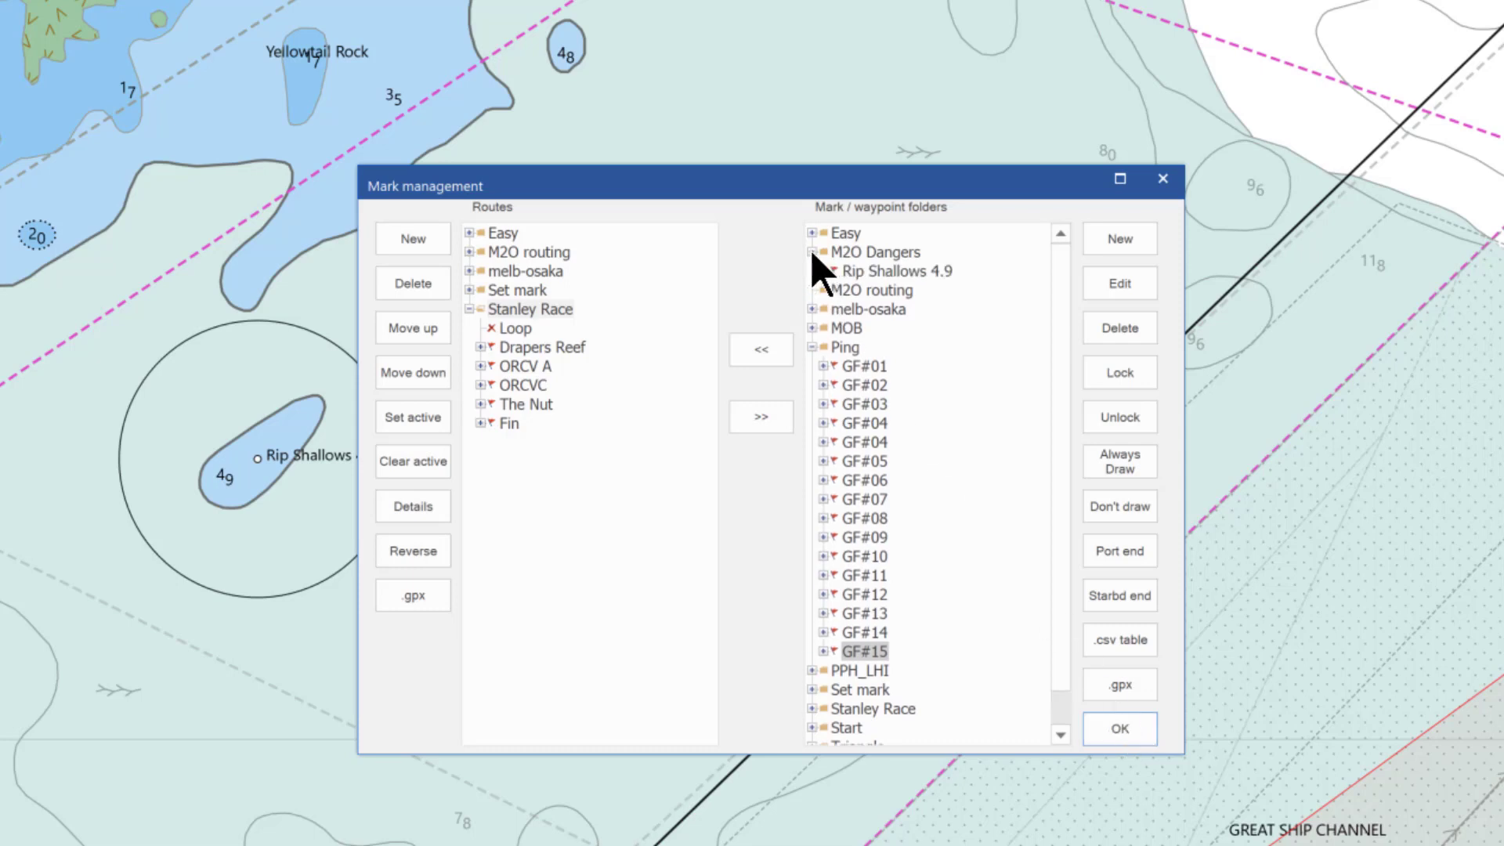
{"action": "left_click", "coordinate": [872, 252]}
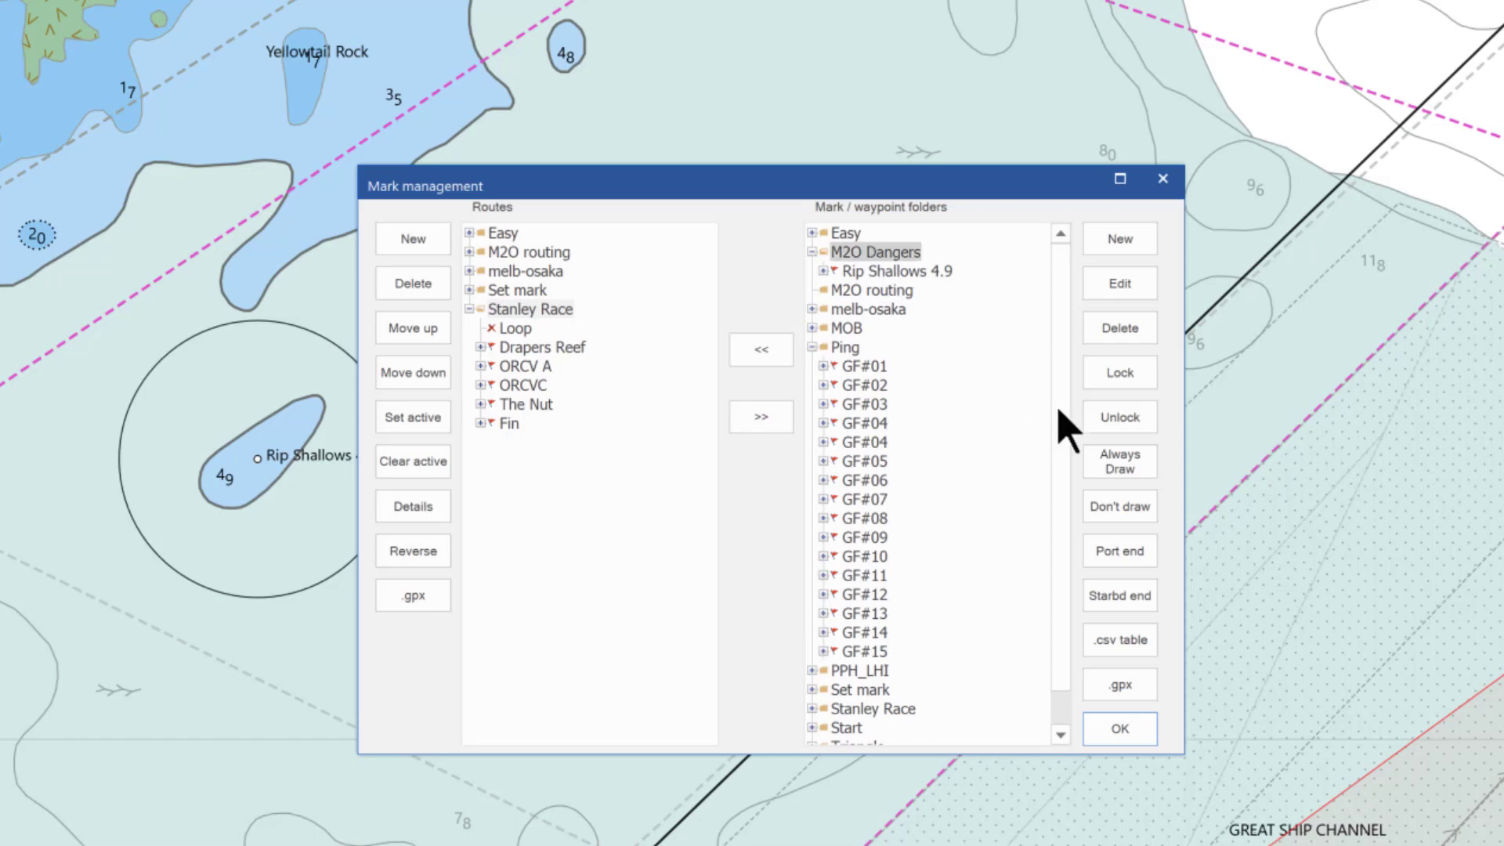
{"action": "left_click", "coordinate": [1134, 386]}
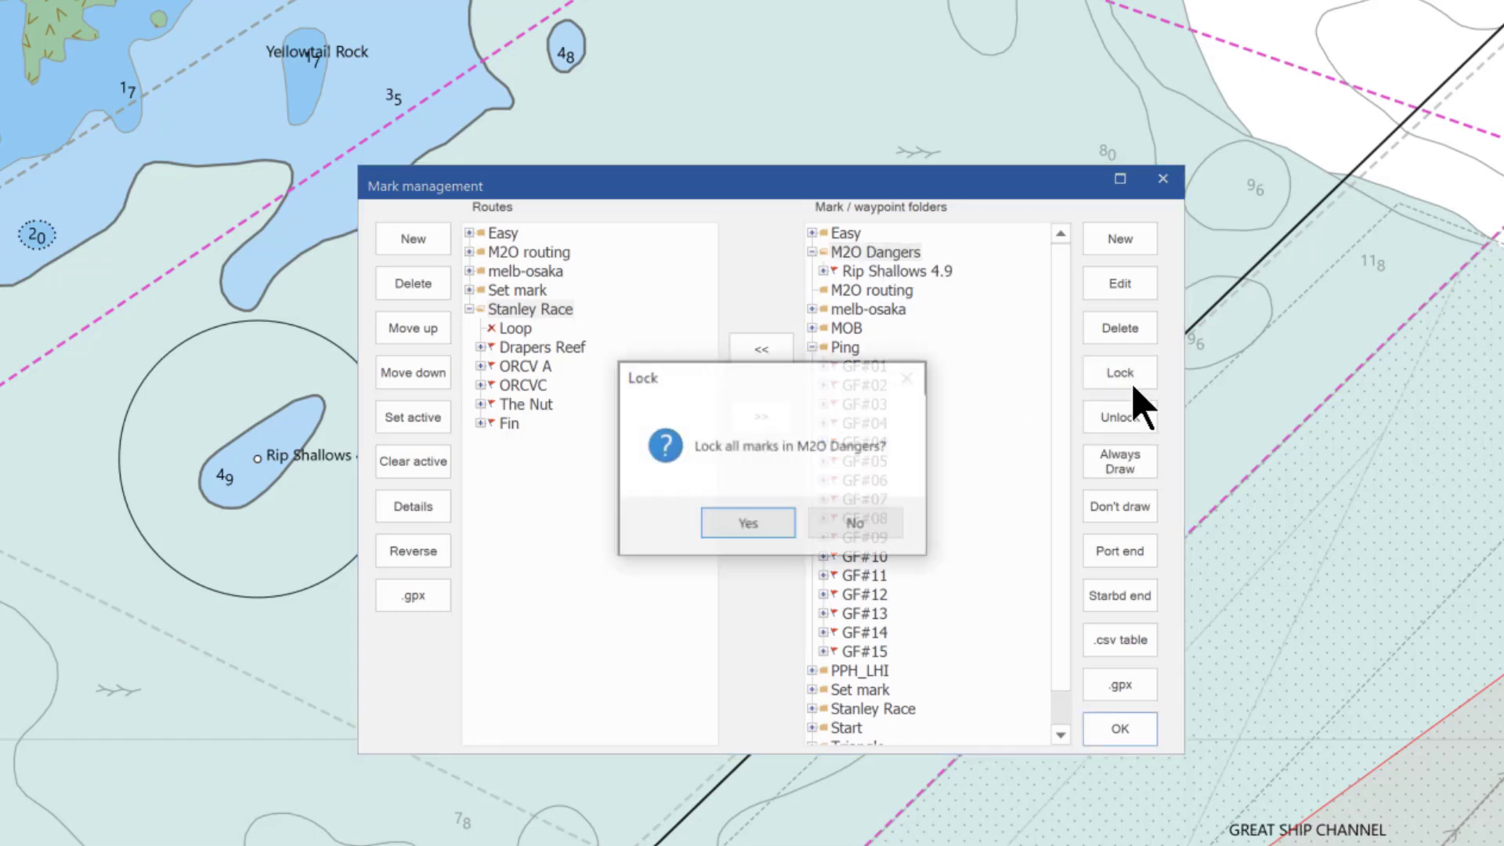
{"action": "left_click", "coordinate": [757, 531]}
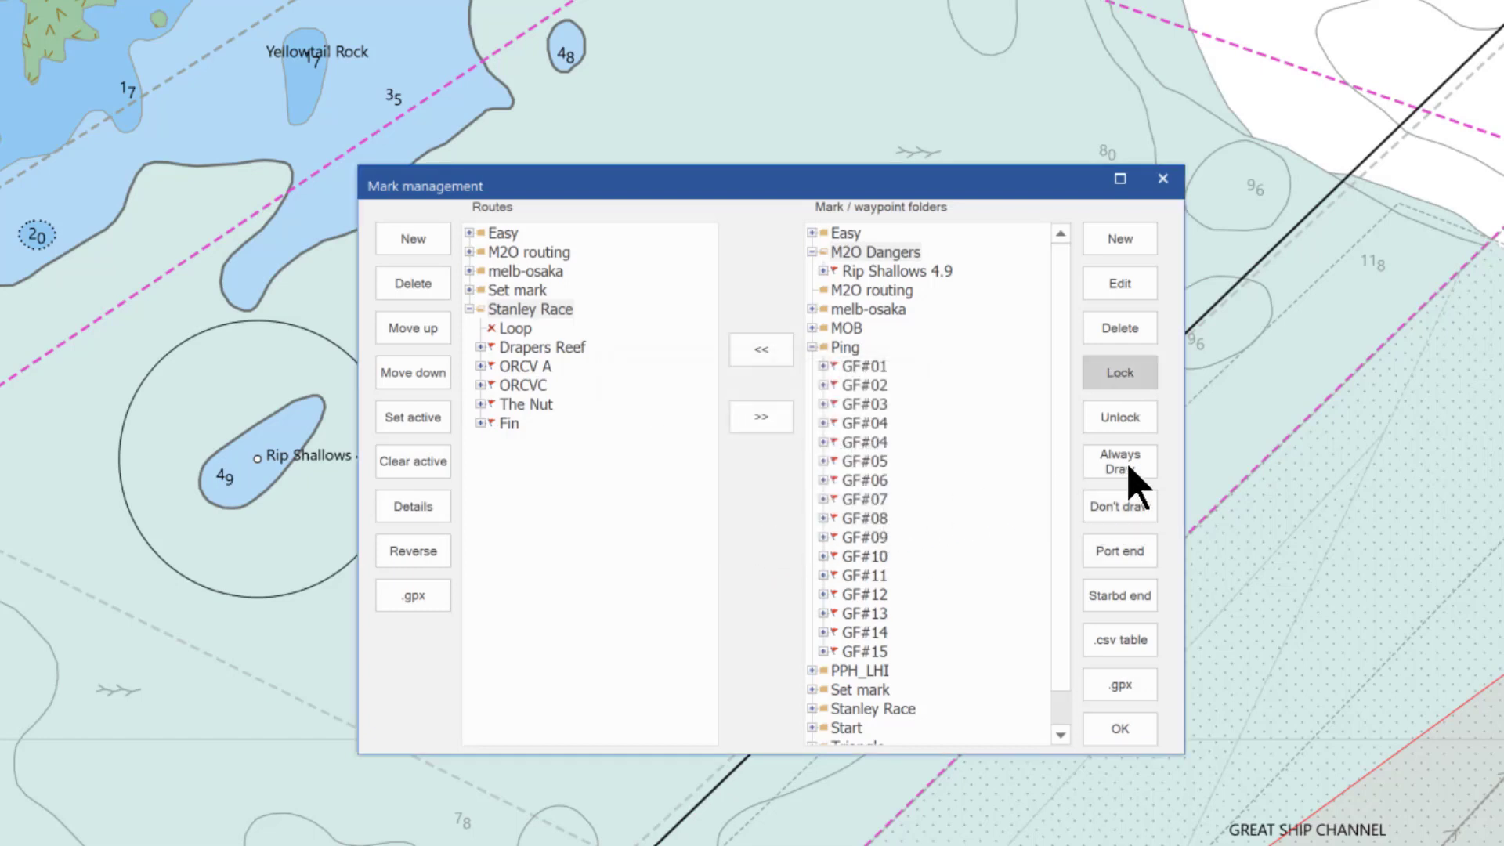
{"action": "left_click", "coordinate": [1133, 486]}
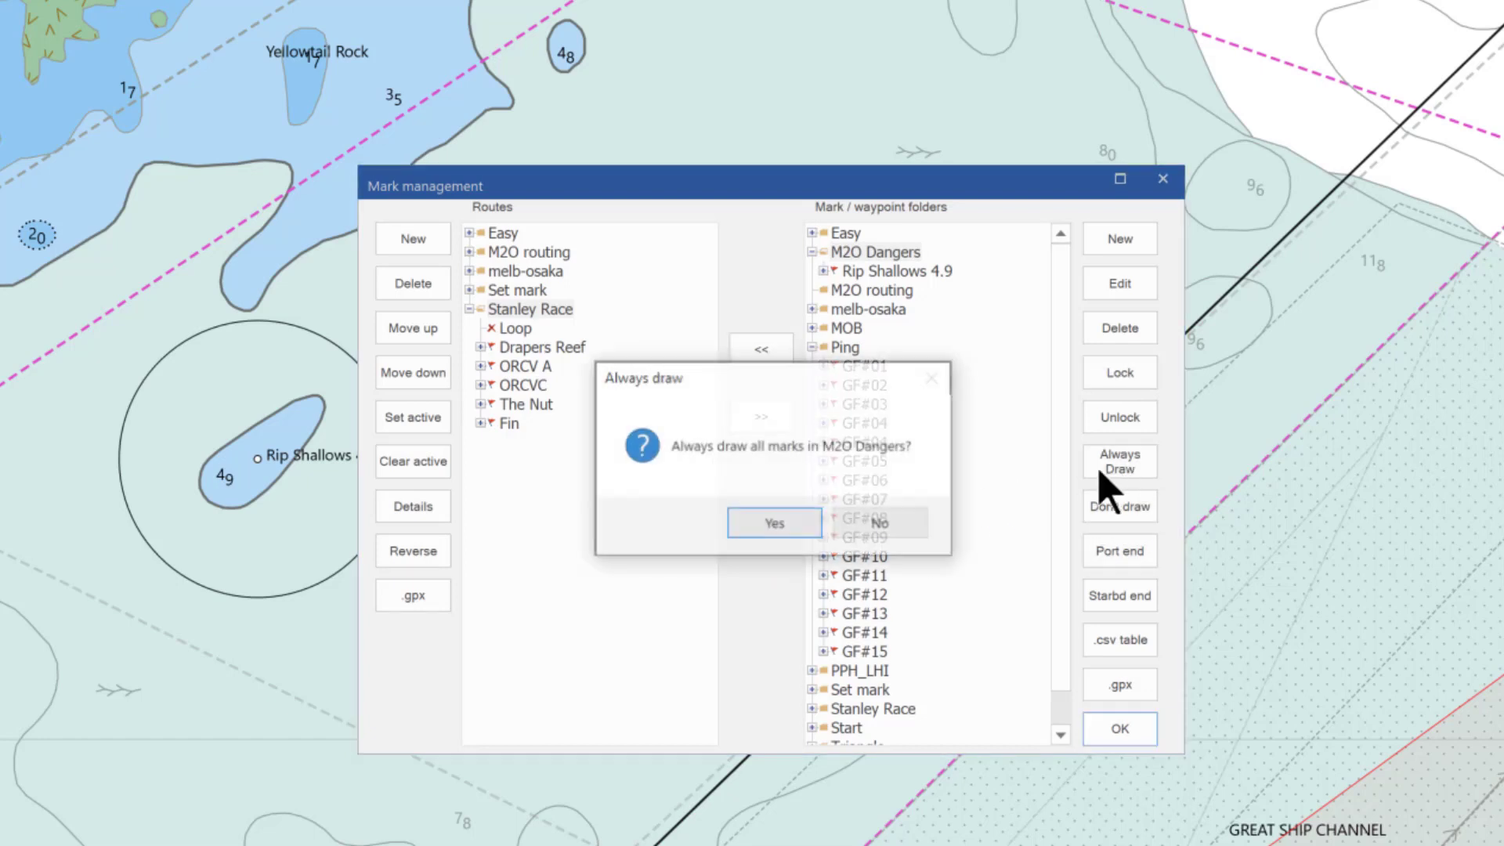
{"action": "left_click", "coordinate": [766, 524]}
{"action": "left_click", "coordinate": [1121, 729]}
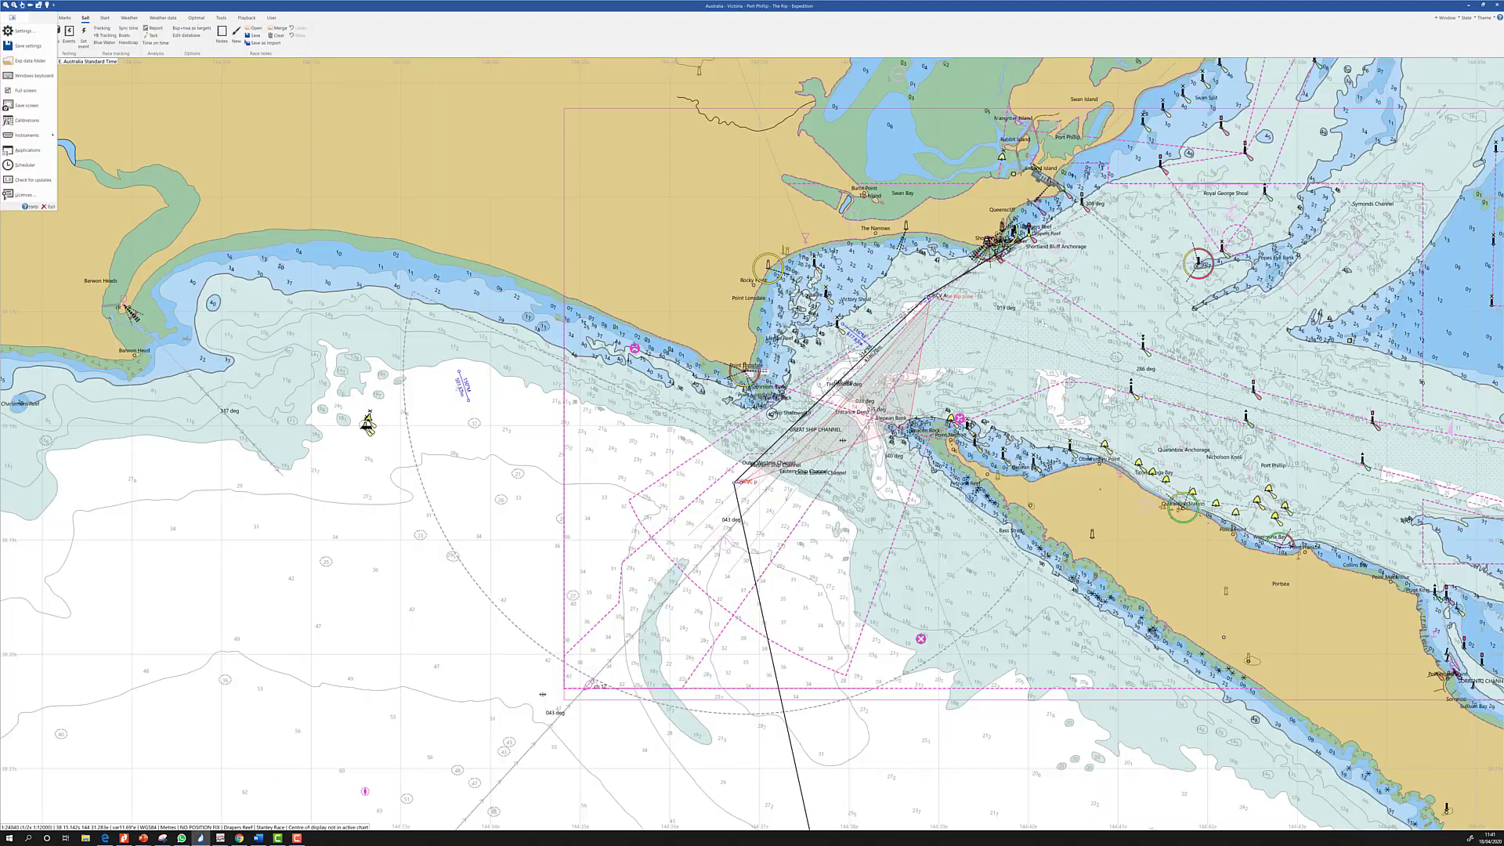
Set the System Distance unit to Nautical miles in Settings
{"action": "left_click", "coordinate": [24, 31]}
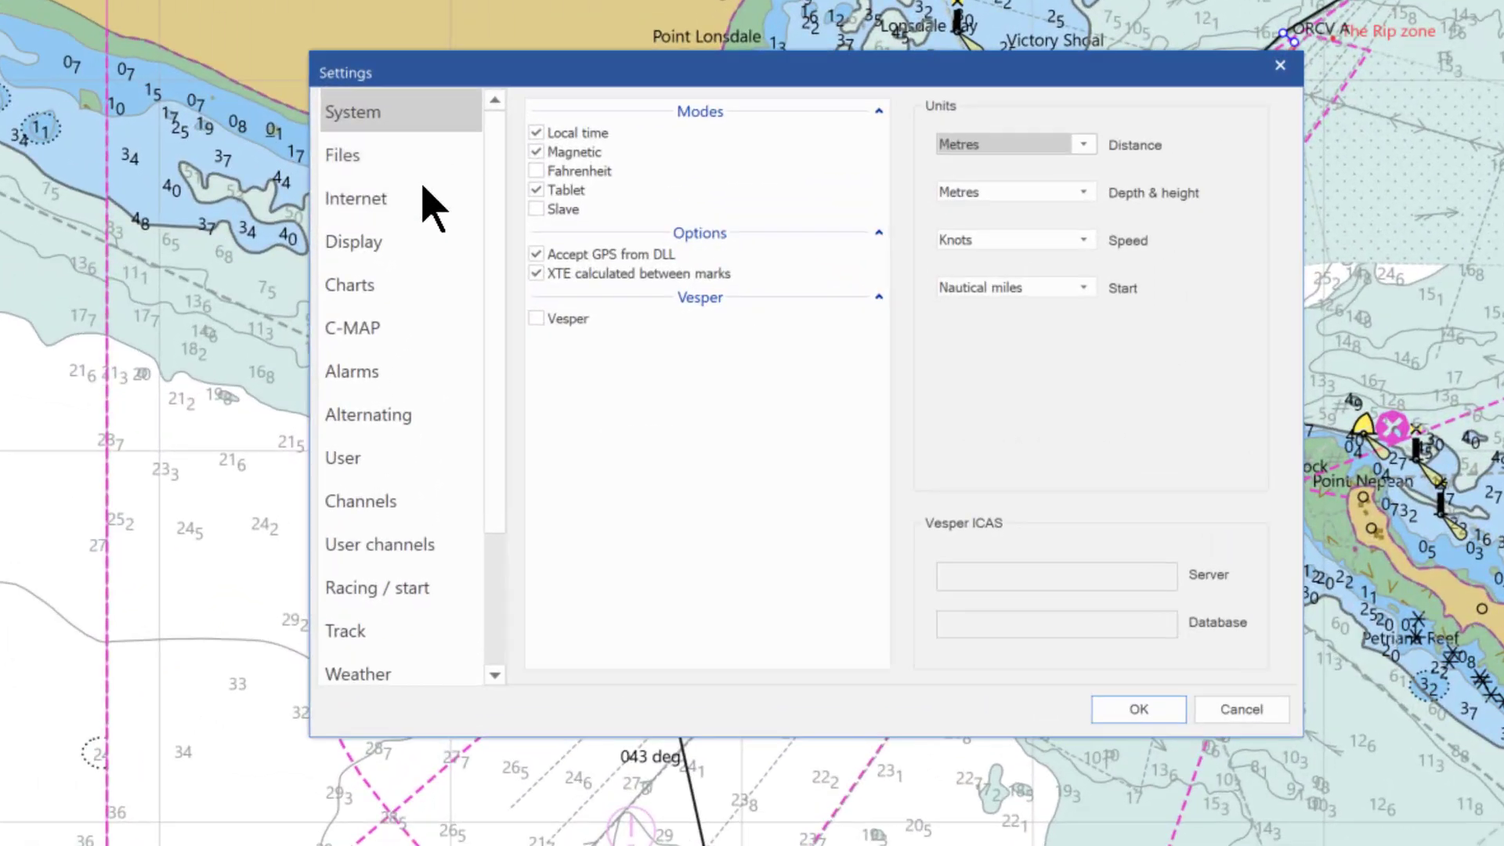
{"action": "left_click", "coordinate": [1085, 144]}
{"action": "left_click", "coordinate": [1044, 163]}
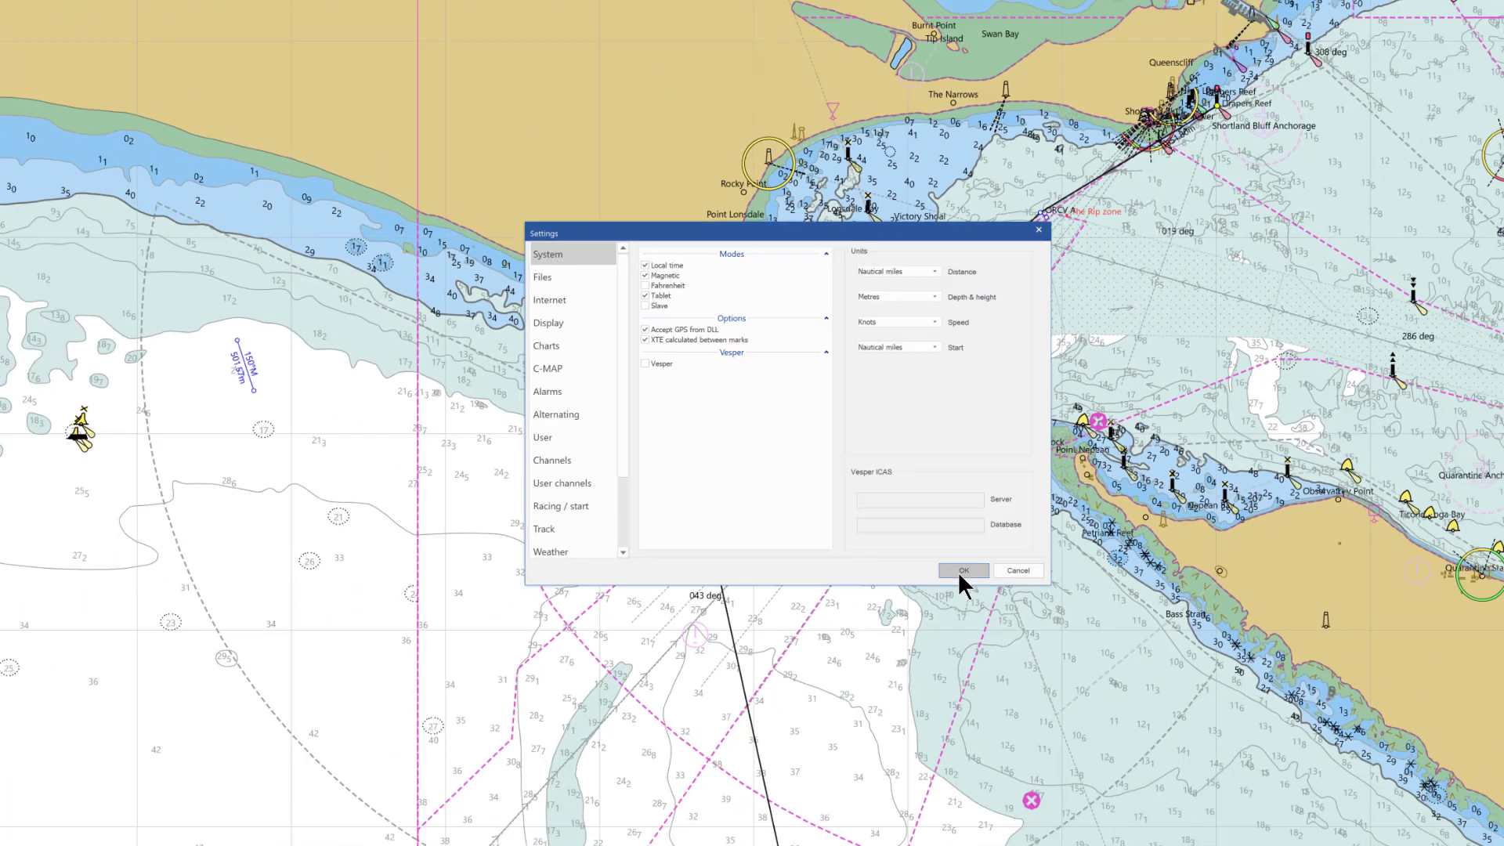
{"action": "left_click", "coordinate": [1132, 707]}
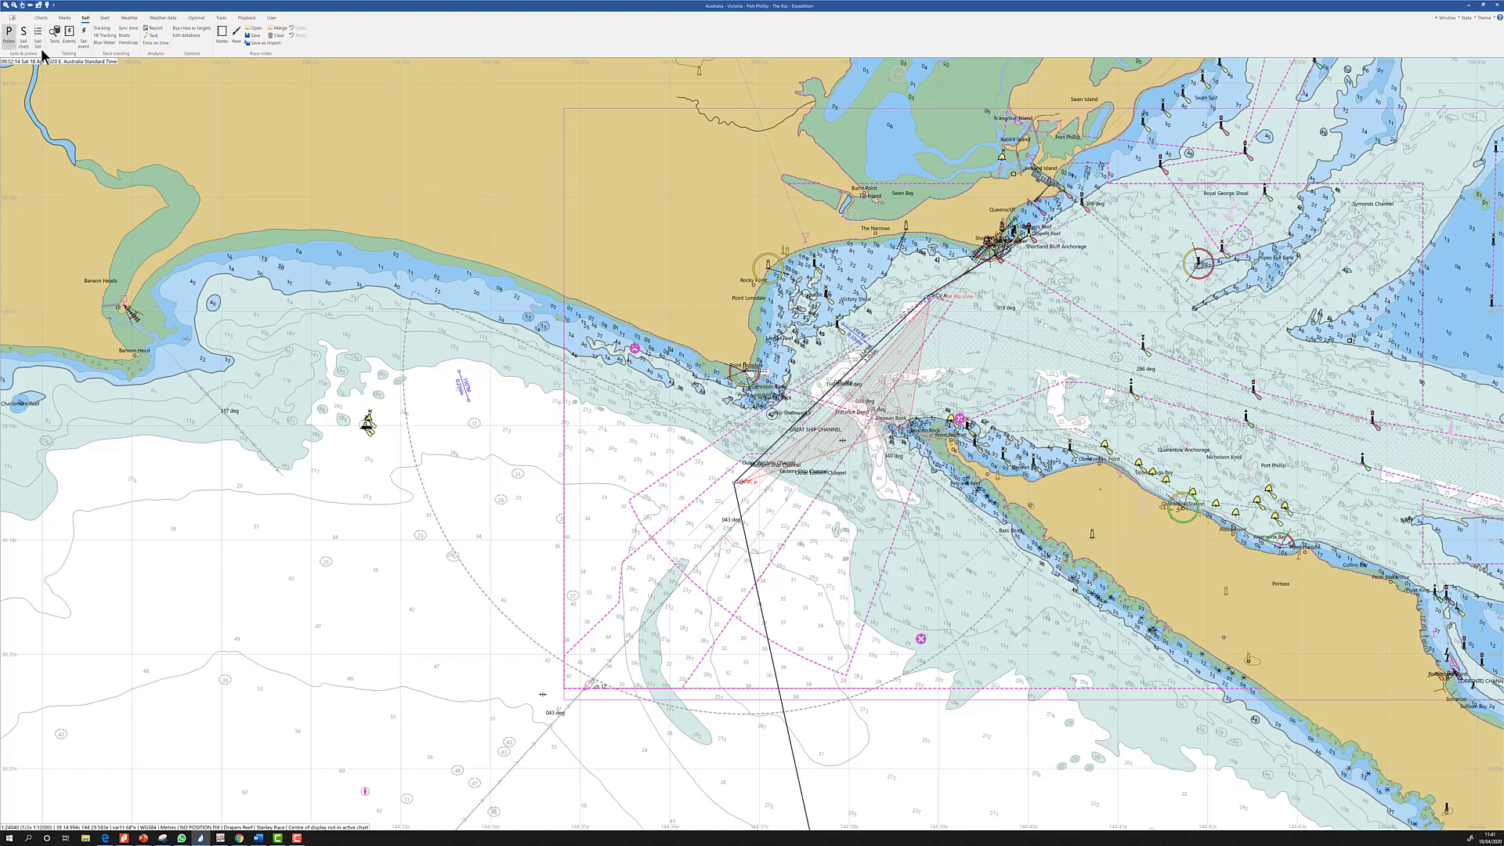
Review the Beneteau First 40 Nav polar table, then display the SailChart_Wicked.txt sail chart
{"action": "left_click", "coordinate": [9, 41]}
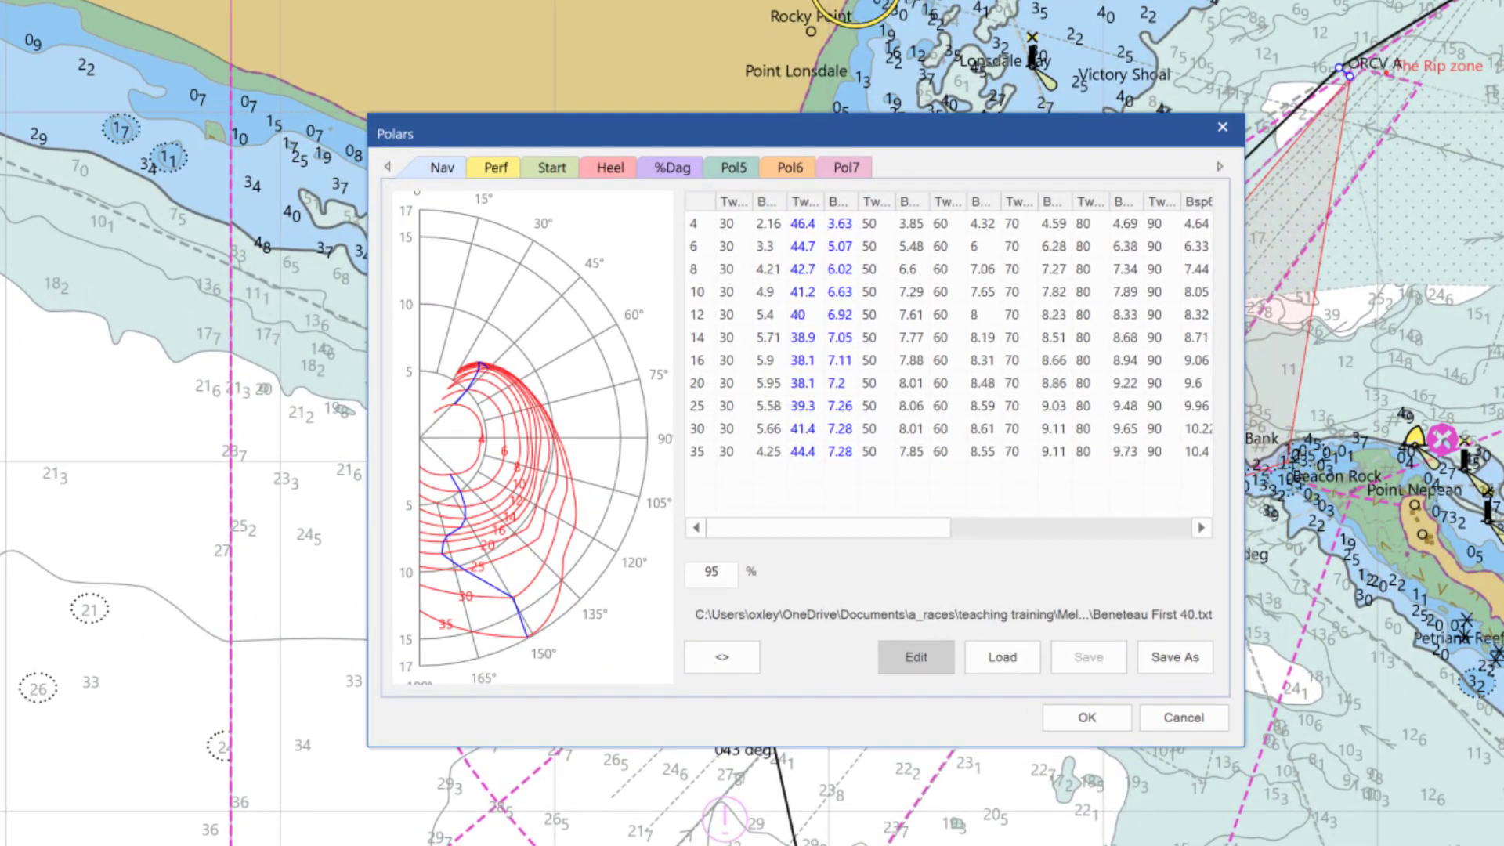
{"action": "left_click", "coordinate": [444, 168]}
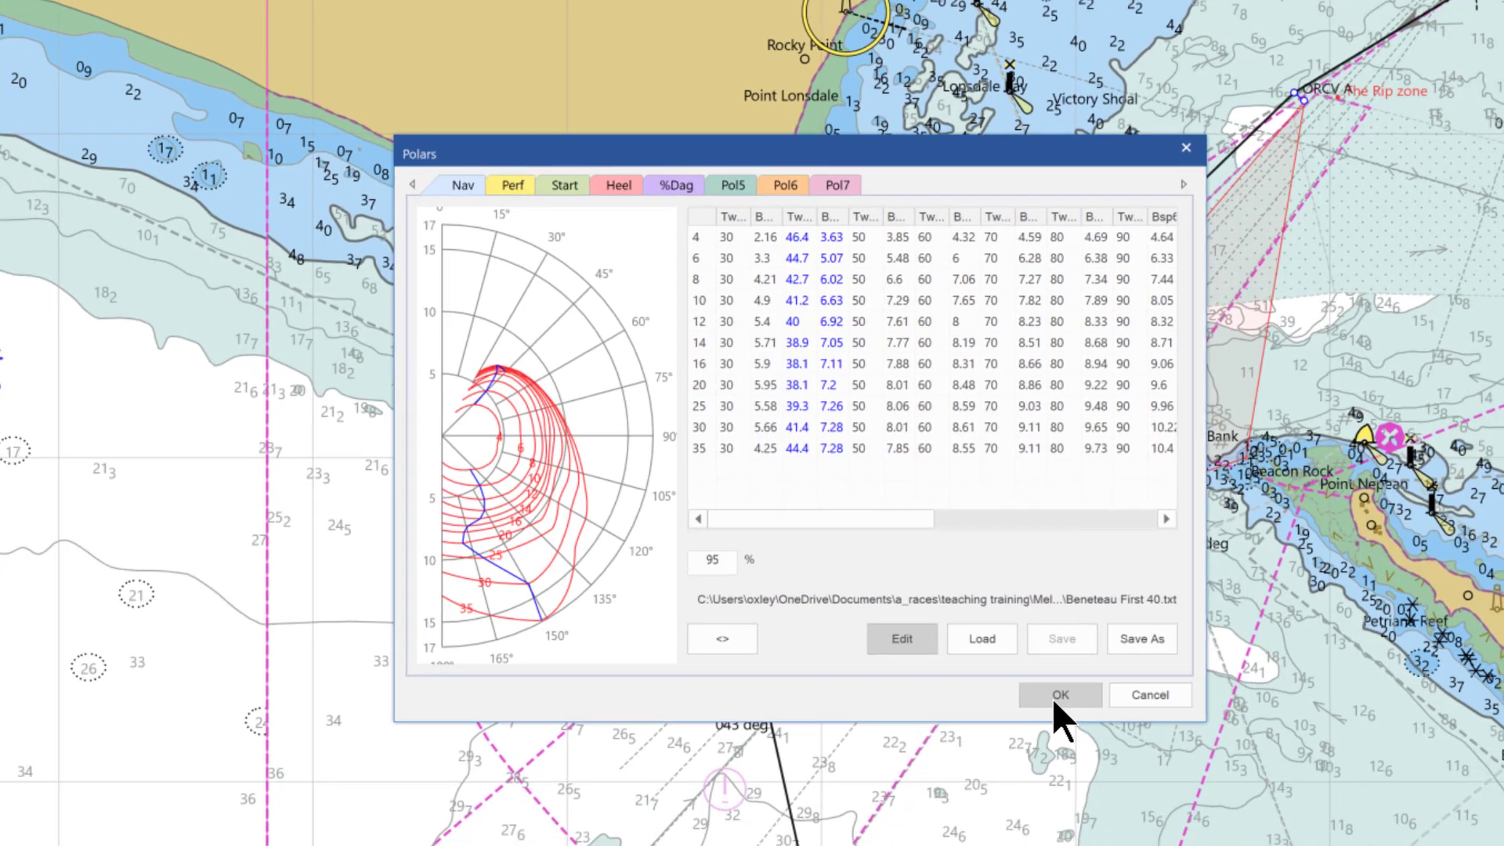
{"action": "left_click", "coordinate": [1087, 718]}
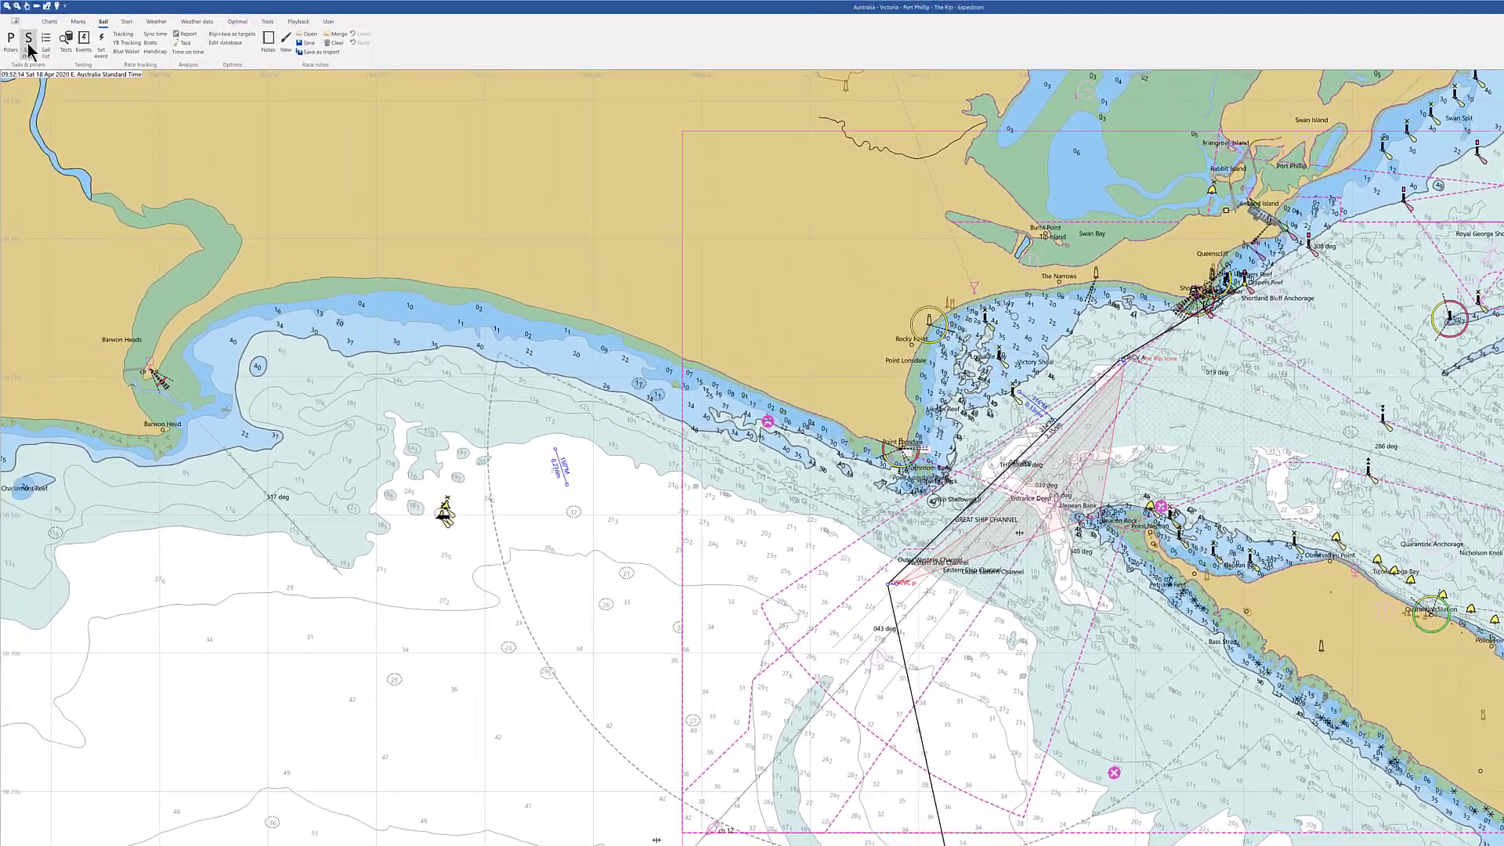
{"action": "left_click", "coordinate": [30, 46]}
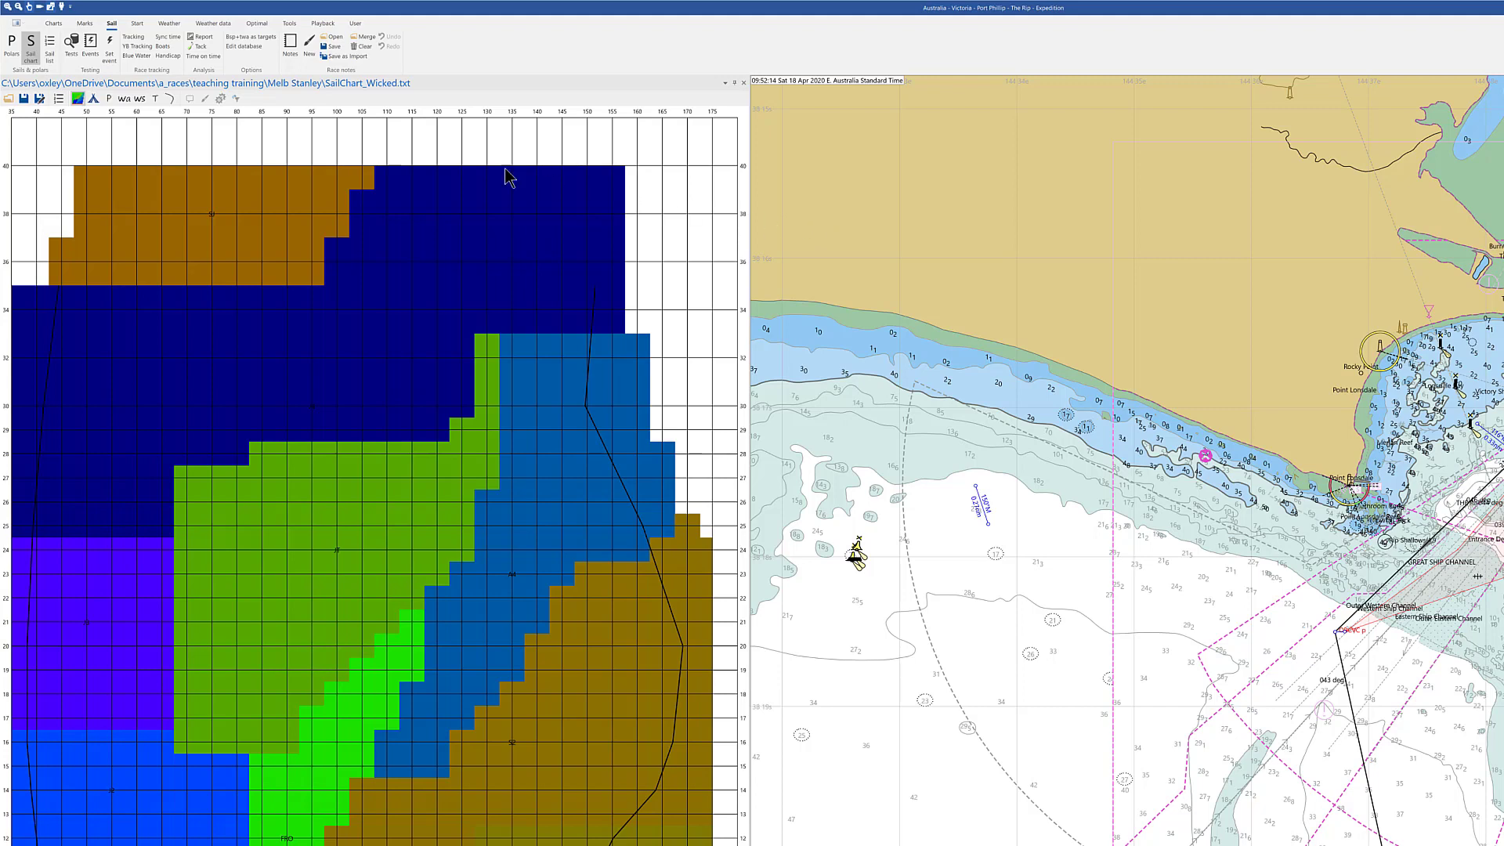
{"action": "left_click", "coordinate": [93, 98]}
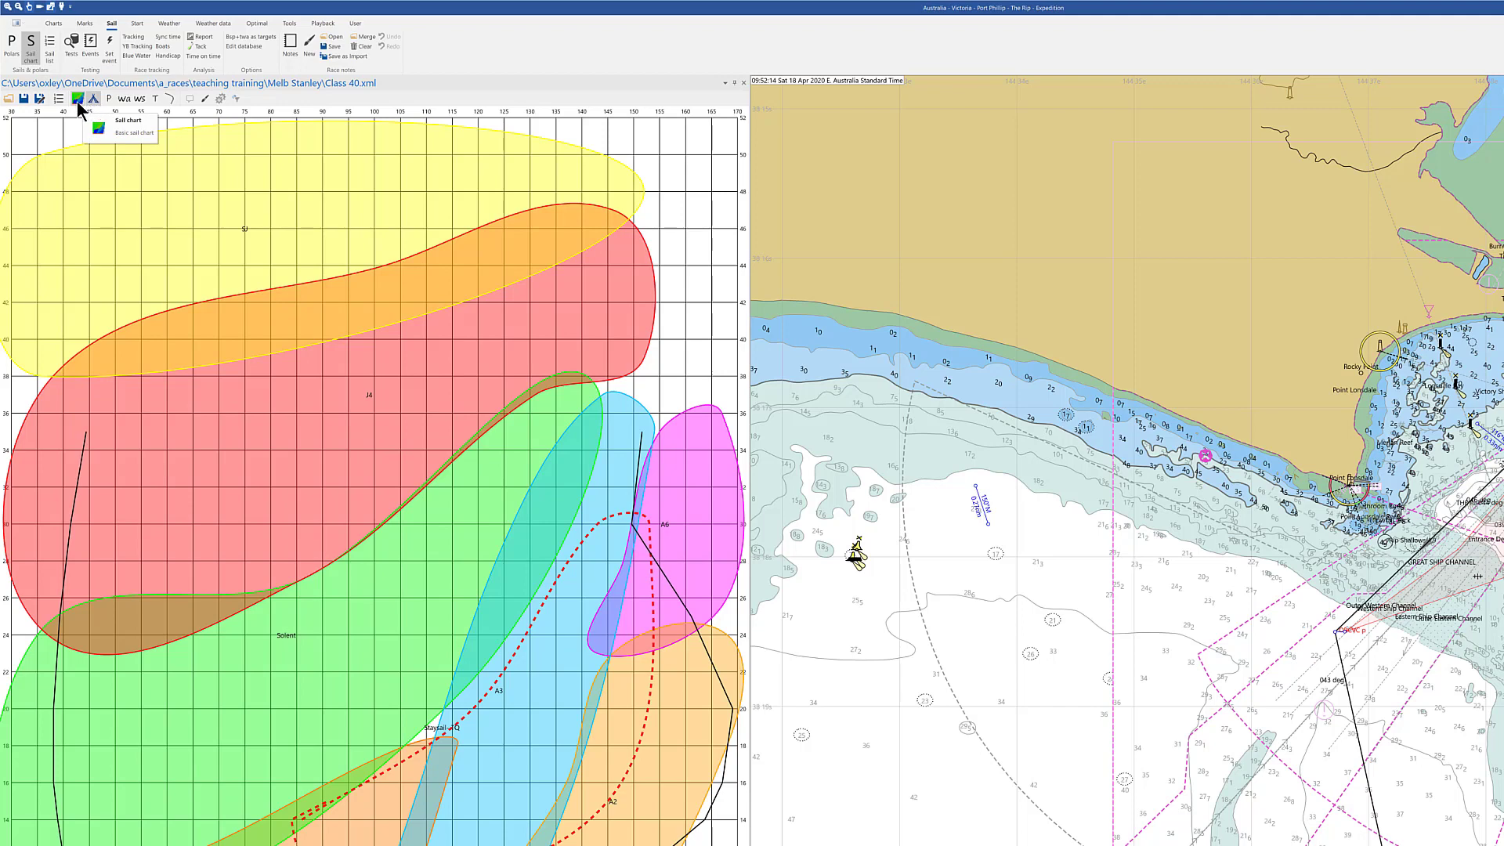
{"action": "left_click", "coordinate": [78, 101]}
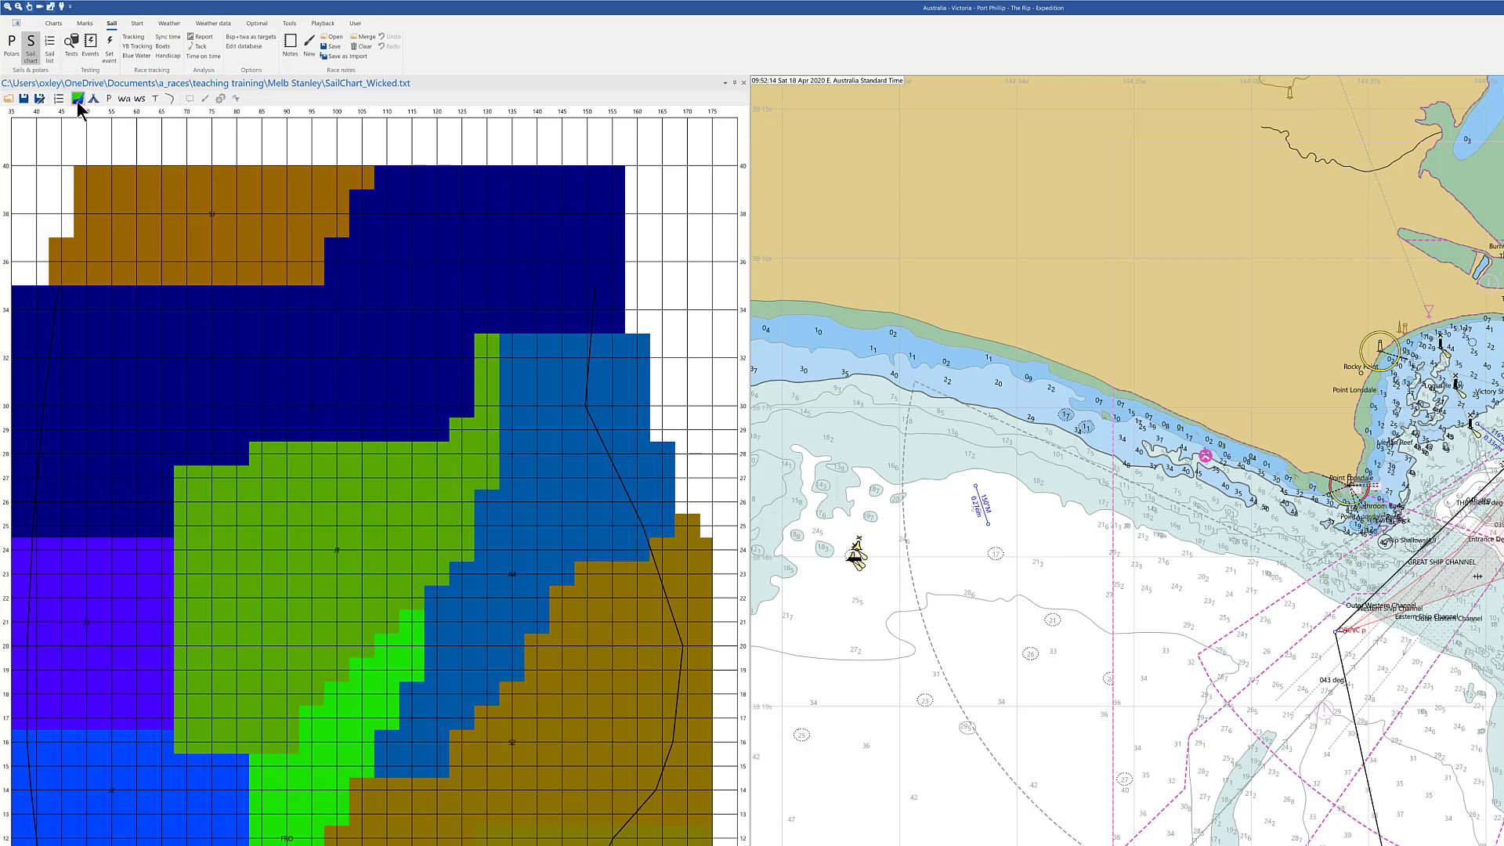
{"action": "left_click", "coordinate": [94, 99]}
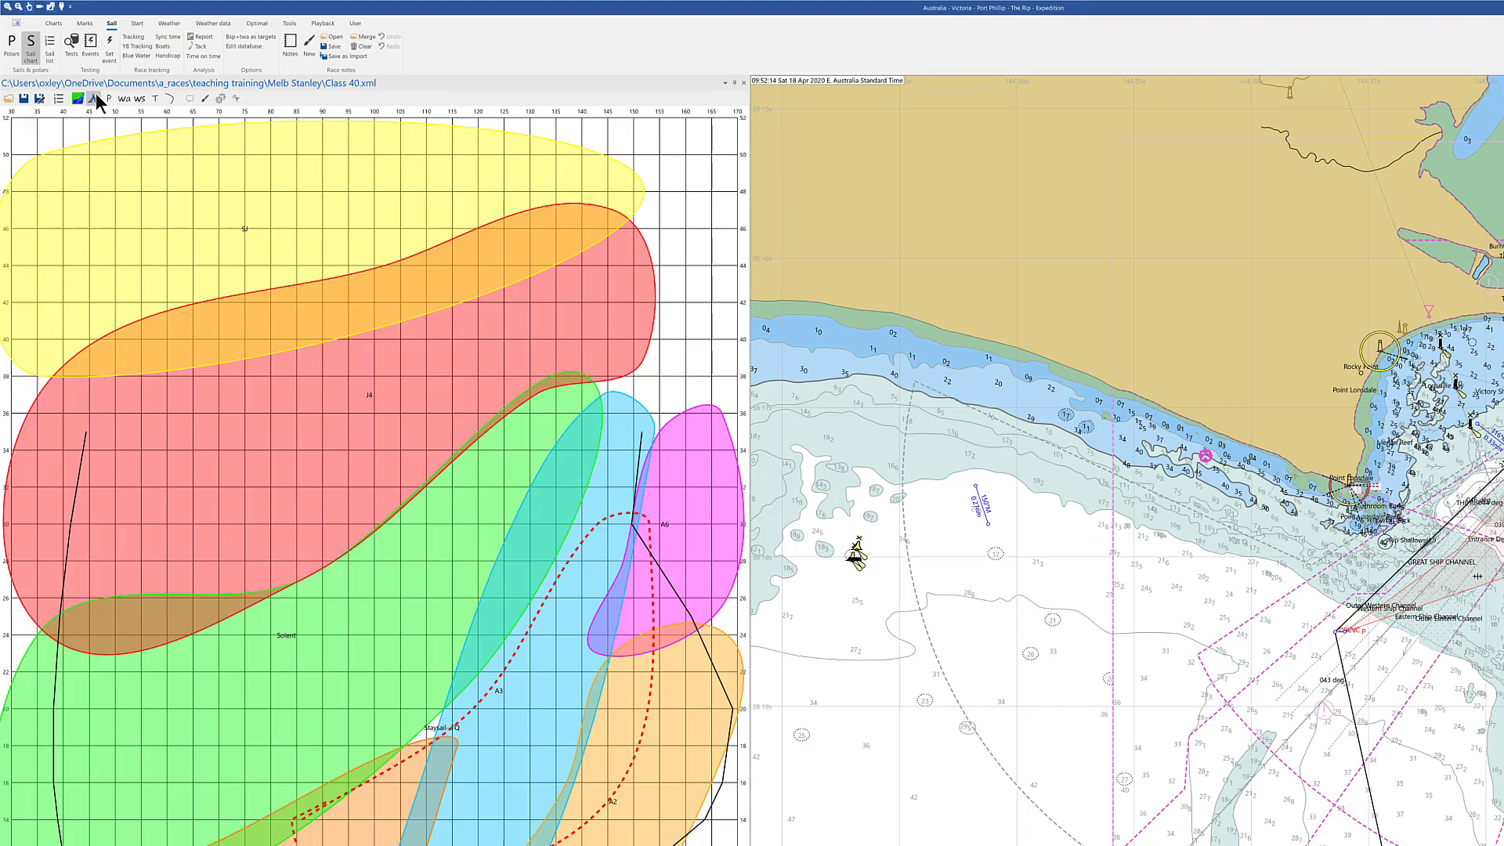
{"action": "left_click", "coordinate": [77, 100]}
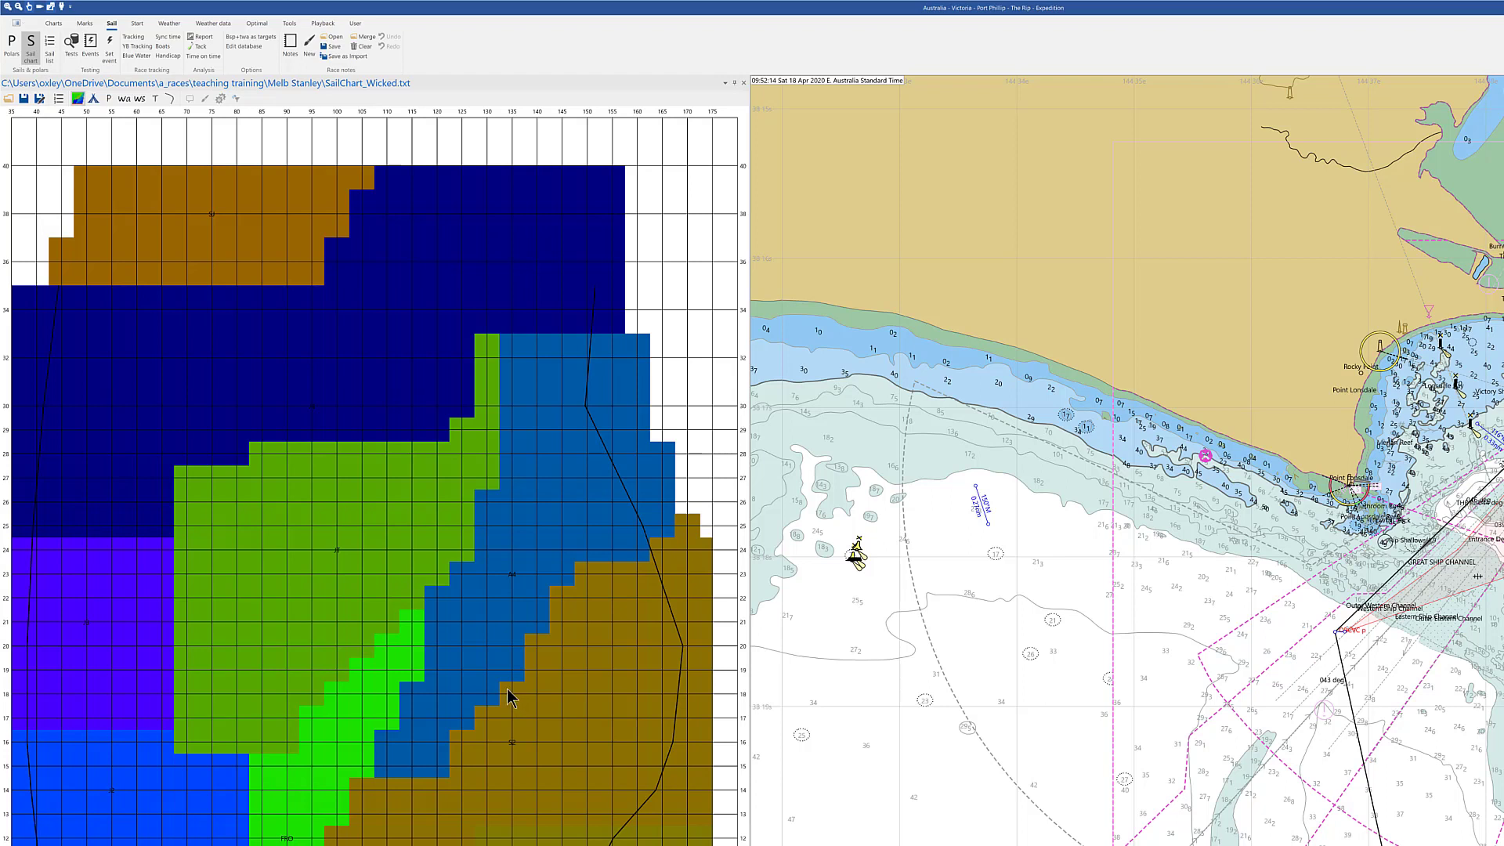
{"action": "left_click", "coordinate": [94, 98]}
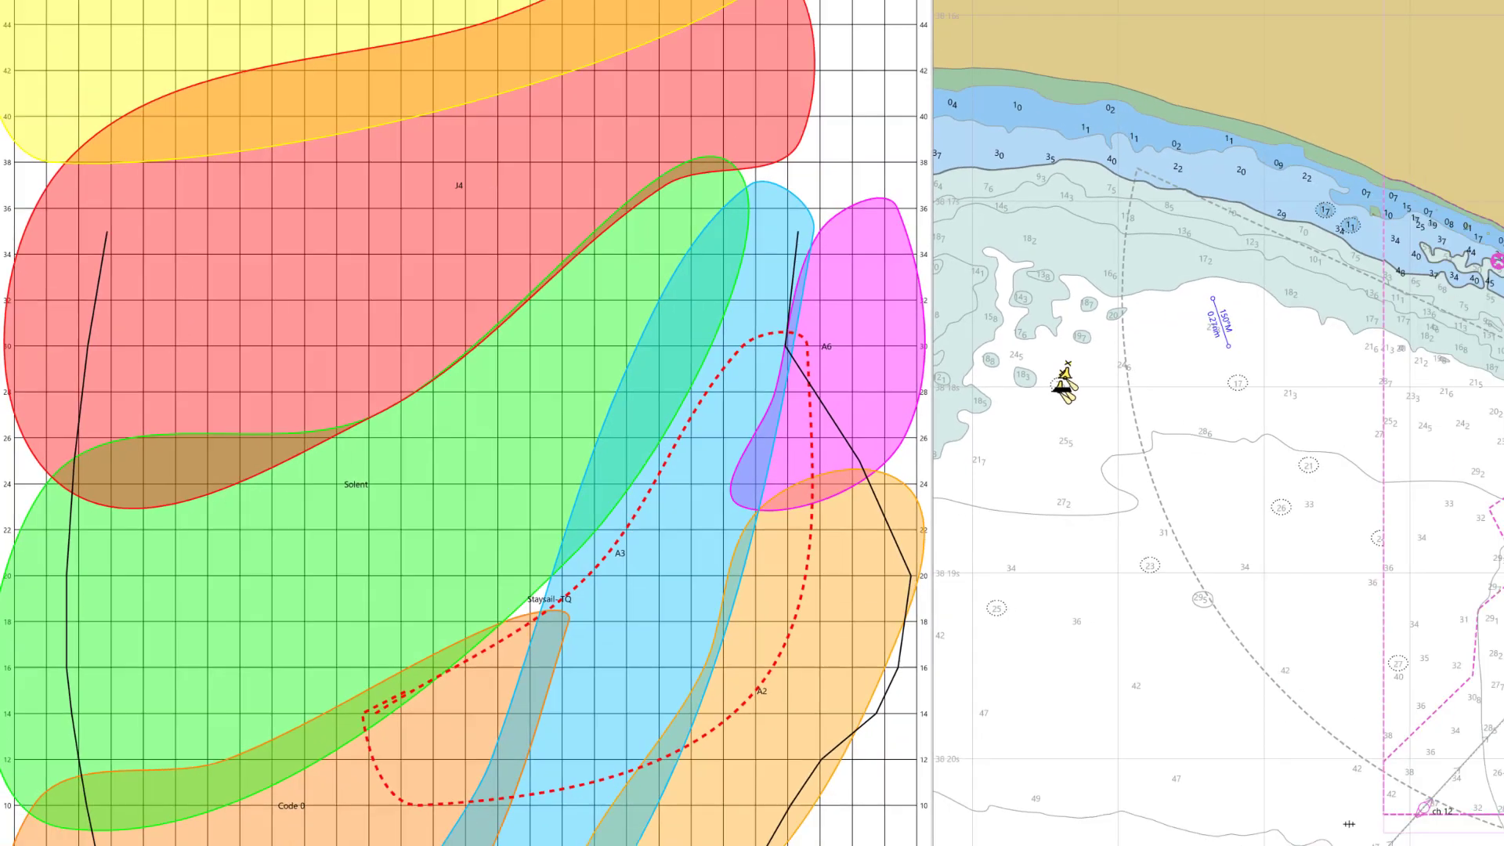
{"action": "left_click", "coordinate": [567, 62]}
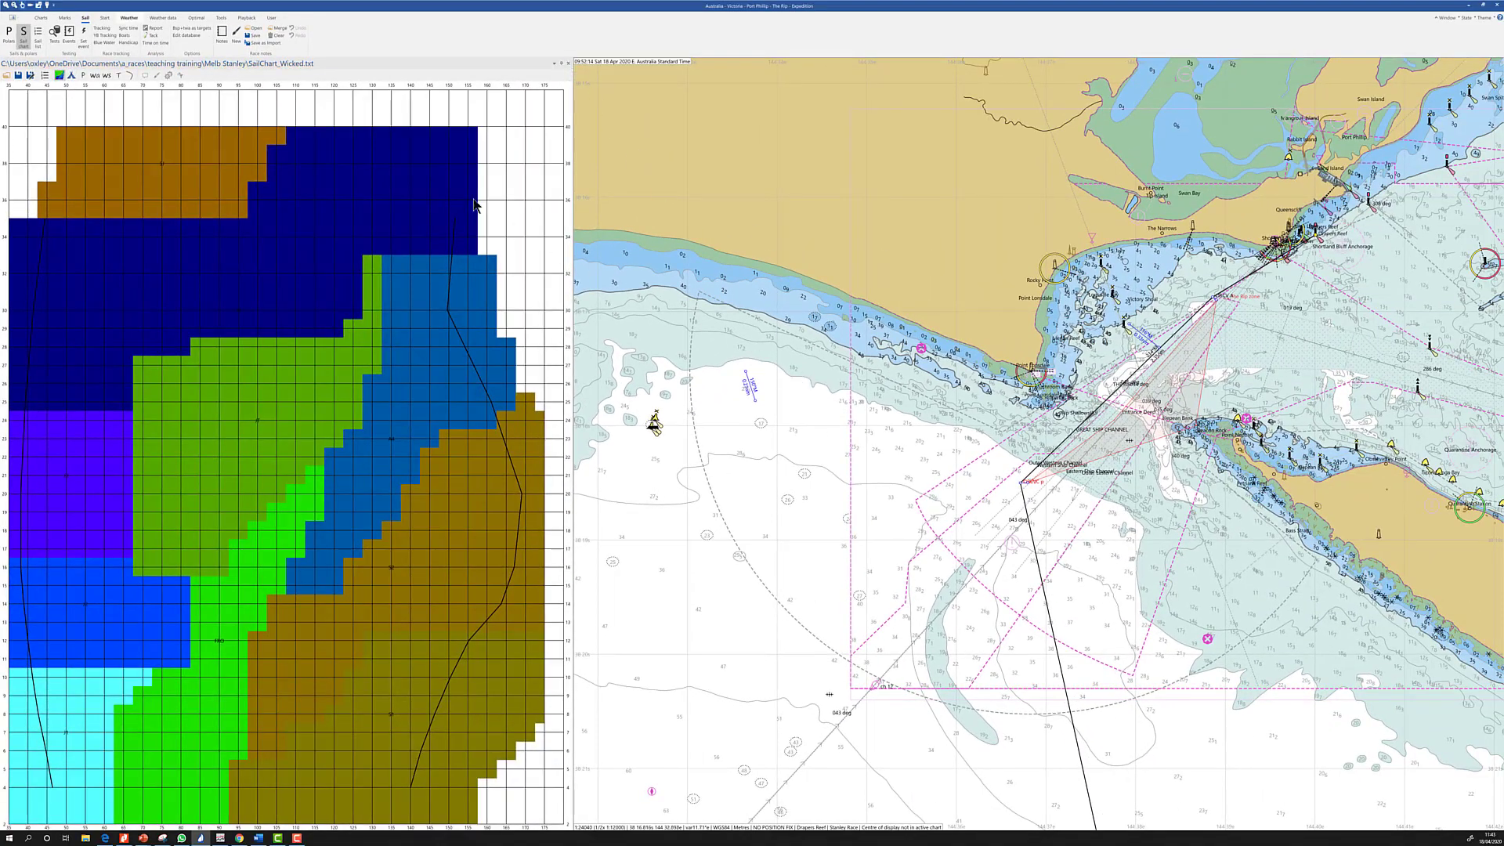
Apply the GRIB weather files at the last forecast time over Bass Strait, then open mark management
{"action": "left_click", "coordinate": [129, 18]}
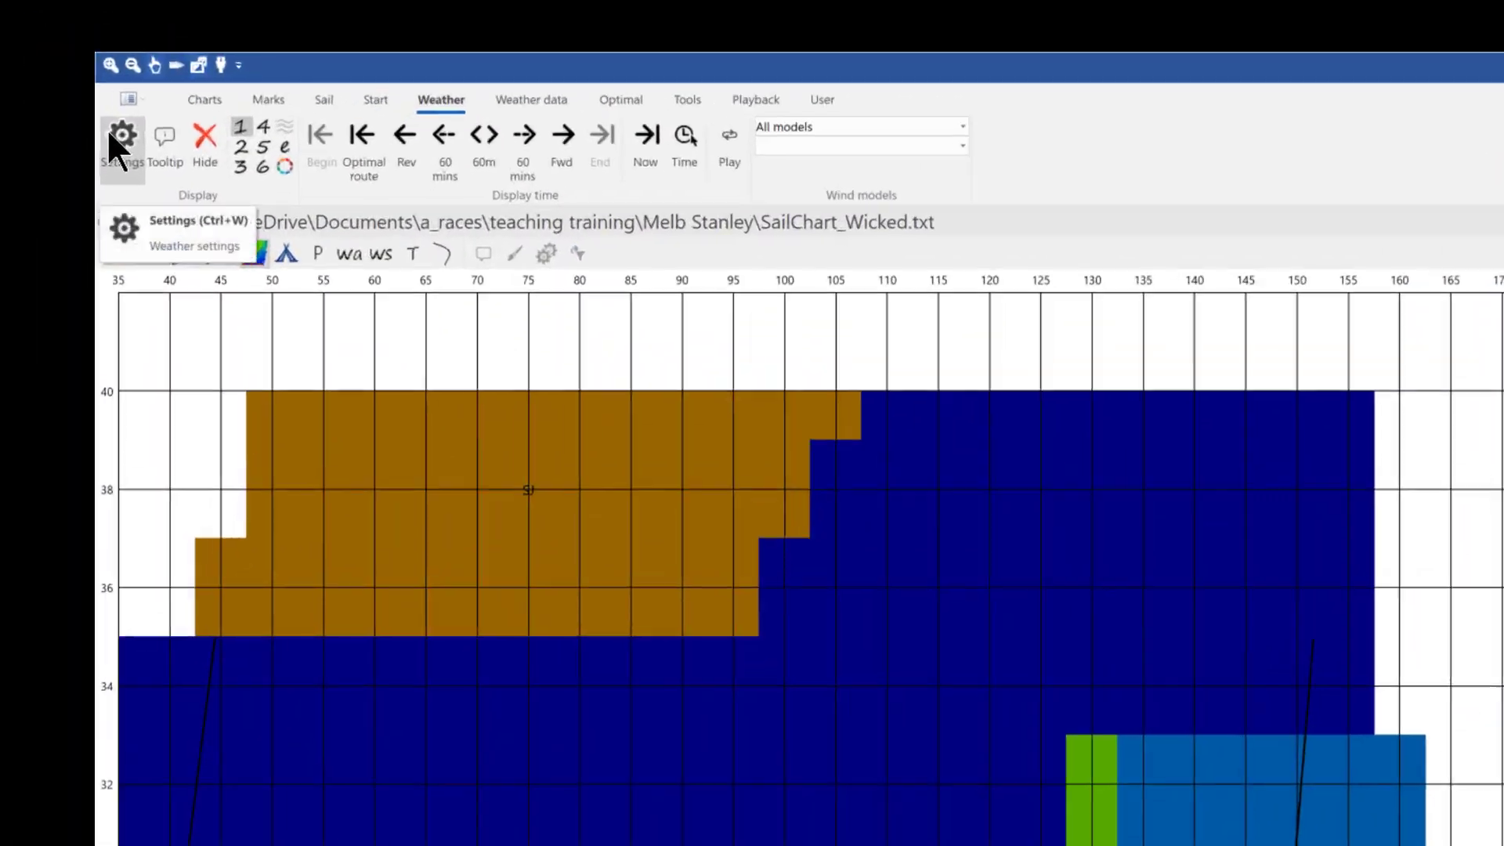
{"action": "left_click", "coordinate": [17, 40]}
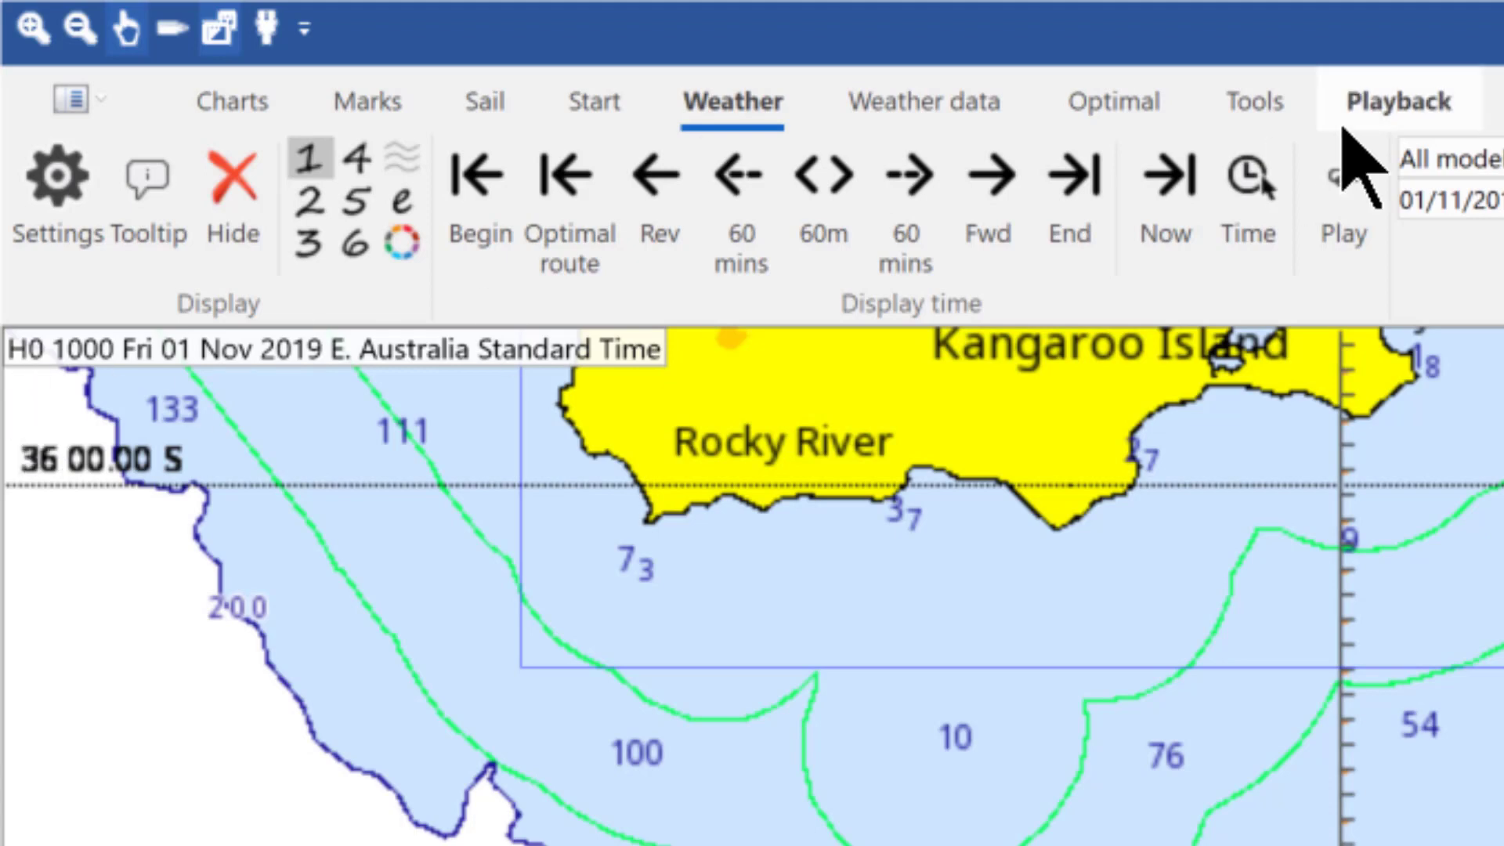
{"action": "left_click", "coordinate": [1067, 221]}
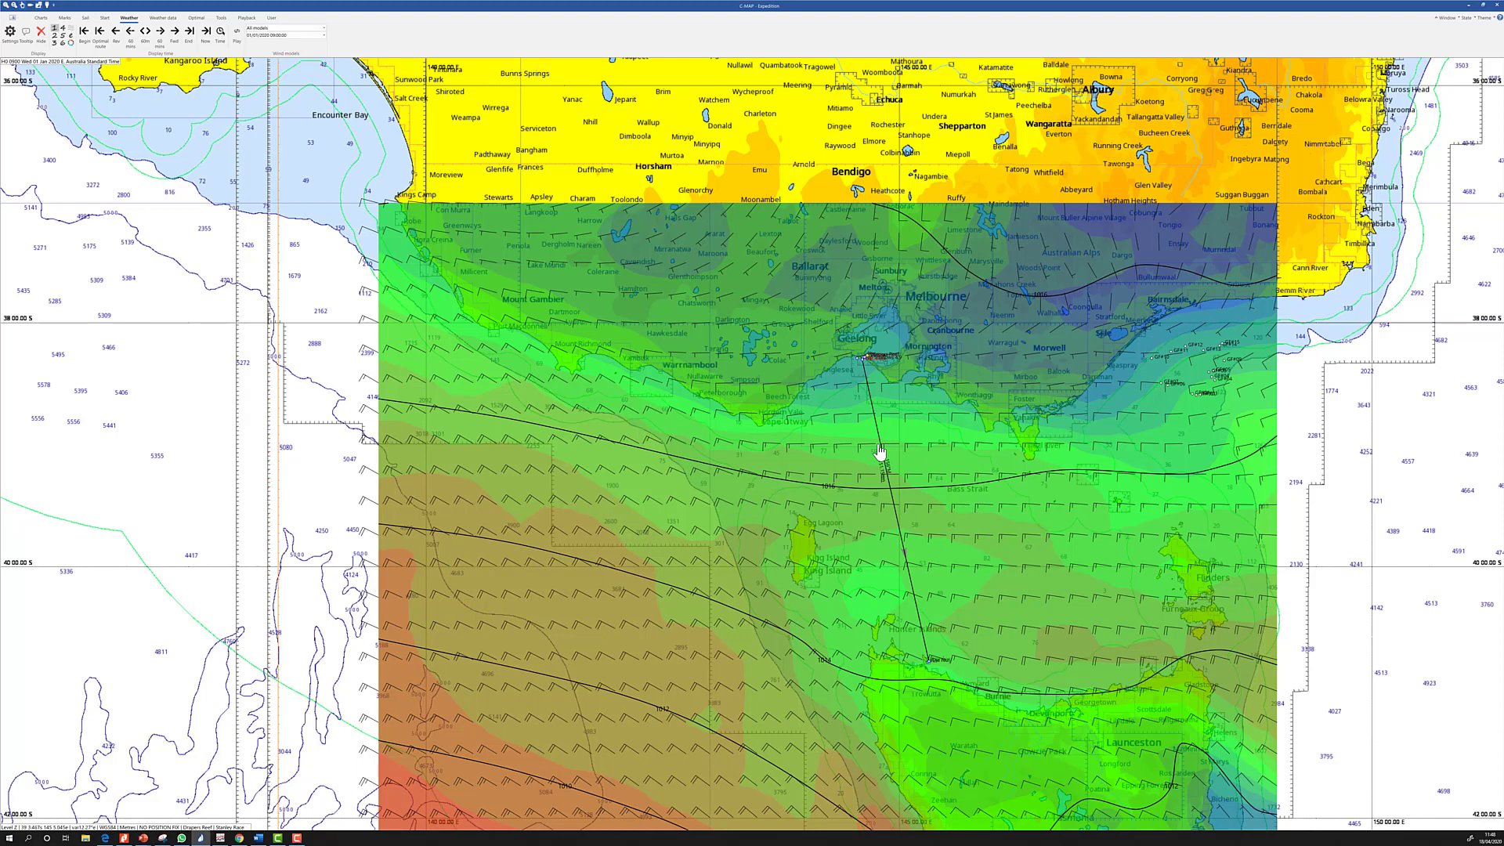
{"action": "scroll", "coordinate": [879, 452], "scroll_direction": "down", "scroll_amount": 2}
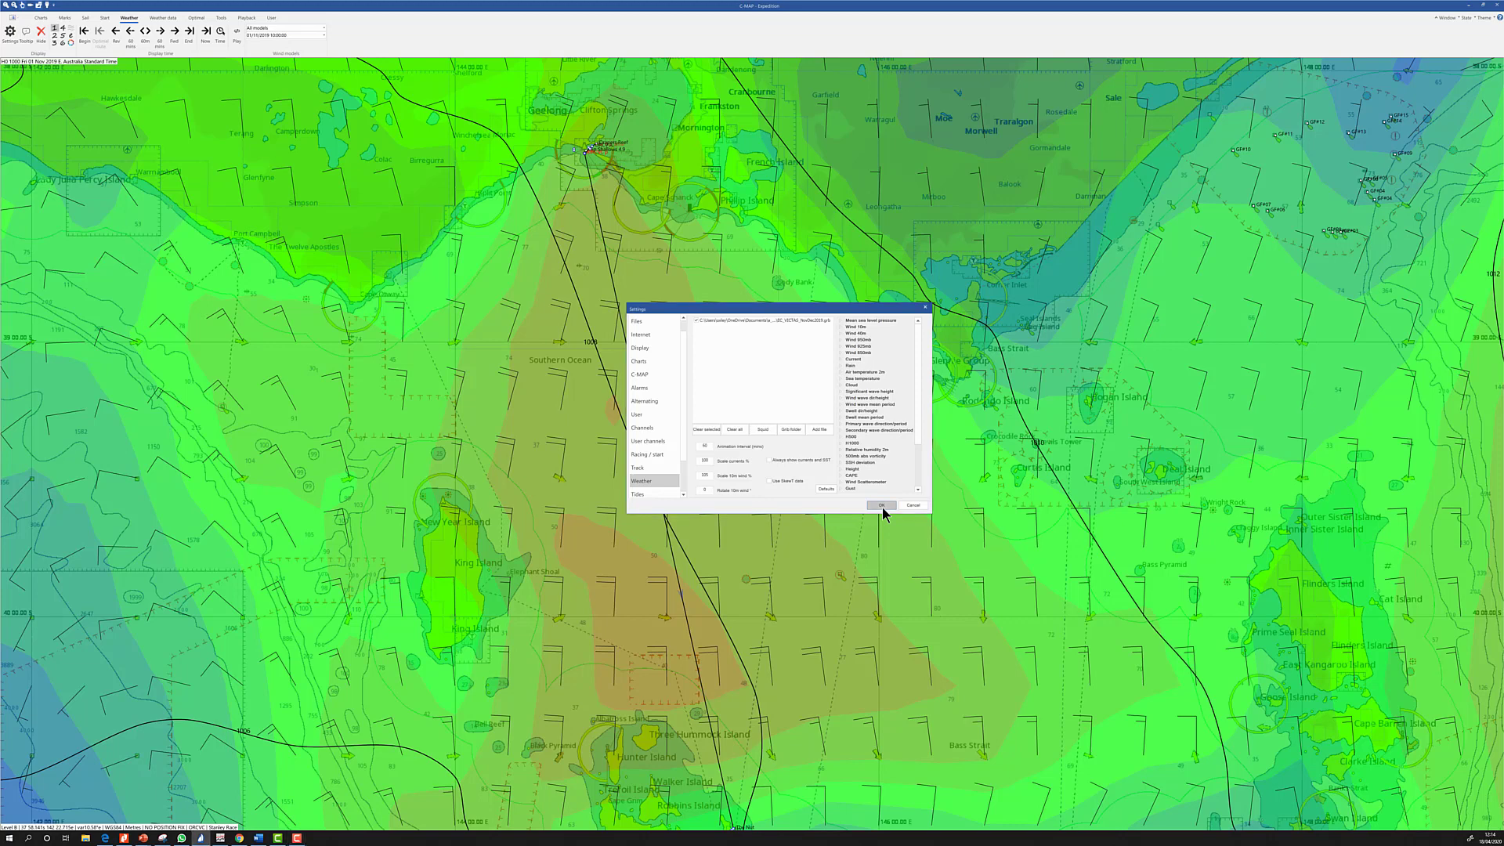
{"action": "left_click", "coordinate": [882, 506]}
{"action": "left_click", "coordinate": [64, 18]}
{"action": "left_click", "coordinate": [22, 38]}
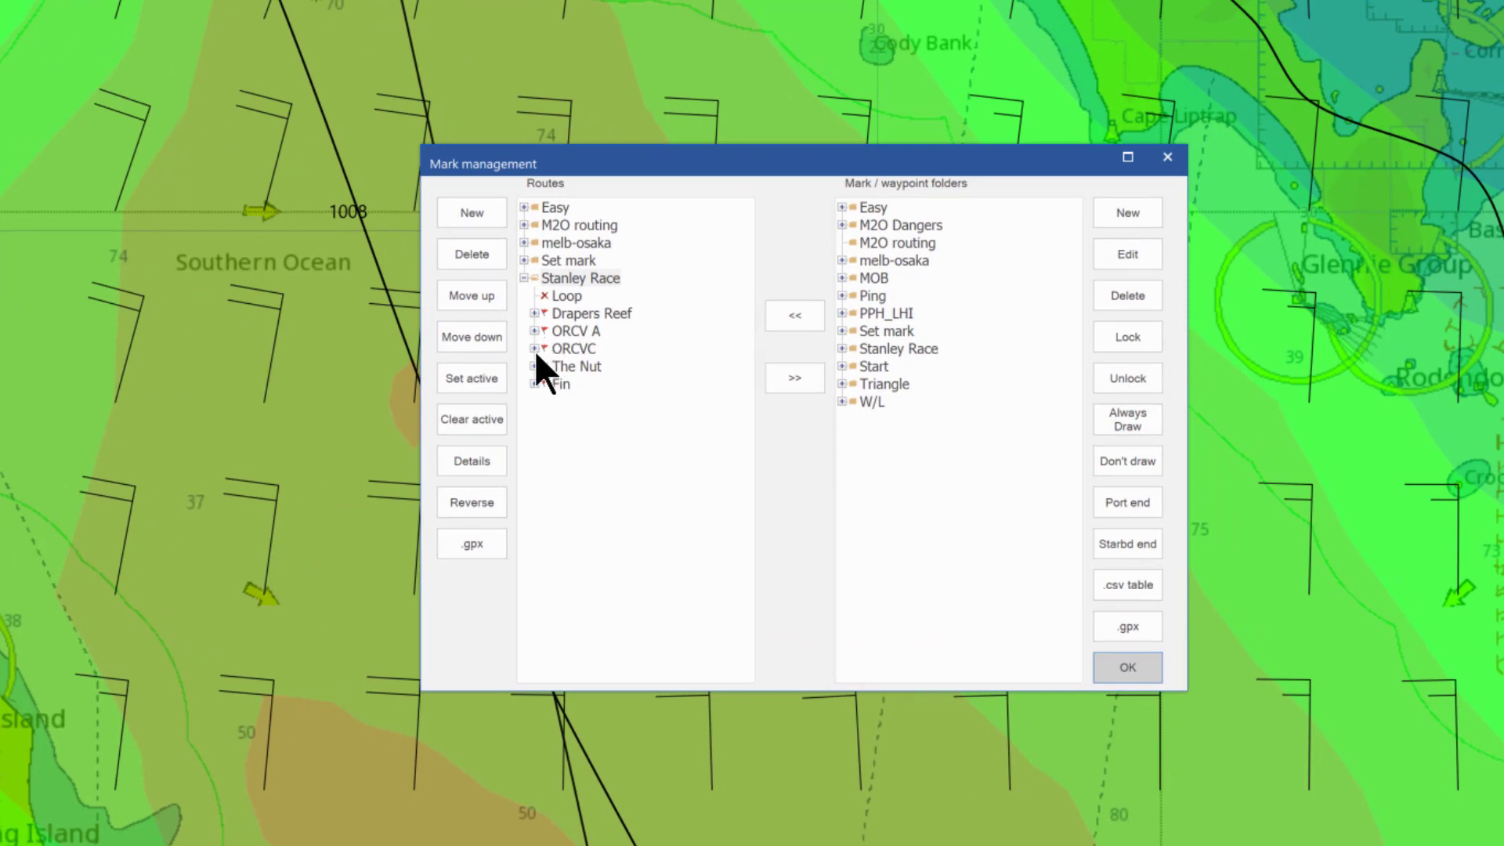
Inspect the ORCVC, The Nut and Fin leg details of the Stanley Race, then close mark management
{"action": "left_click", "coordinate": [534, 348]}
{"action": "left_click", "coordinate": [534, 349]}
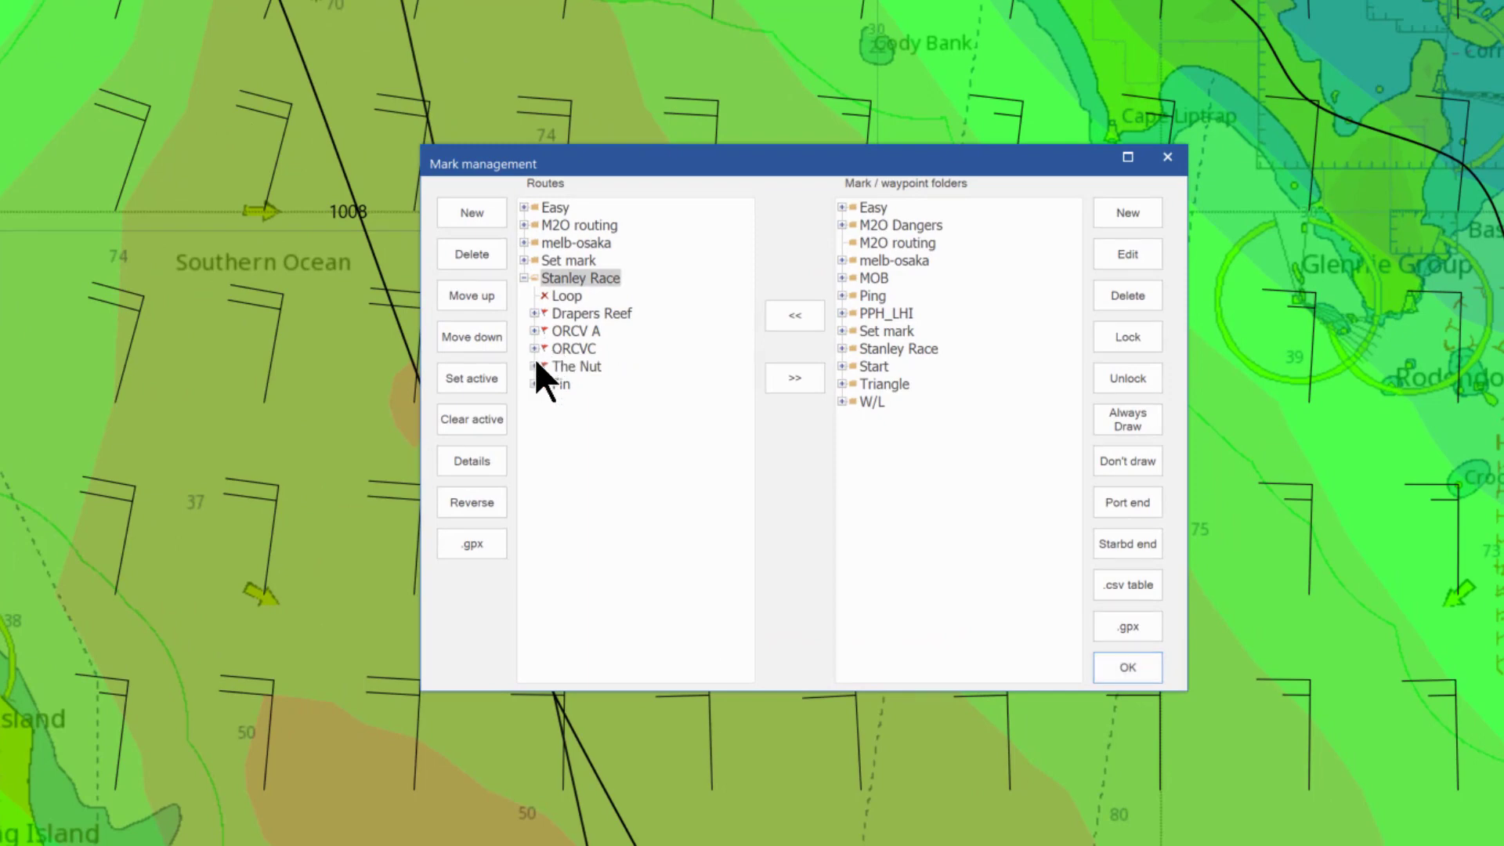
{"action": "left_click", "coordinate": [534, 366]}
{"action": "left_click", "coordinate": [534, 366]}
{"action": "left_click", "coordinate": [534, 384]}
{"action": "left_click", "coordinate": [534, 384]}
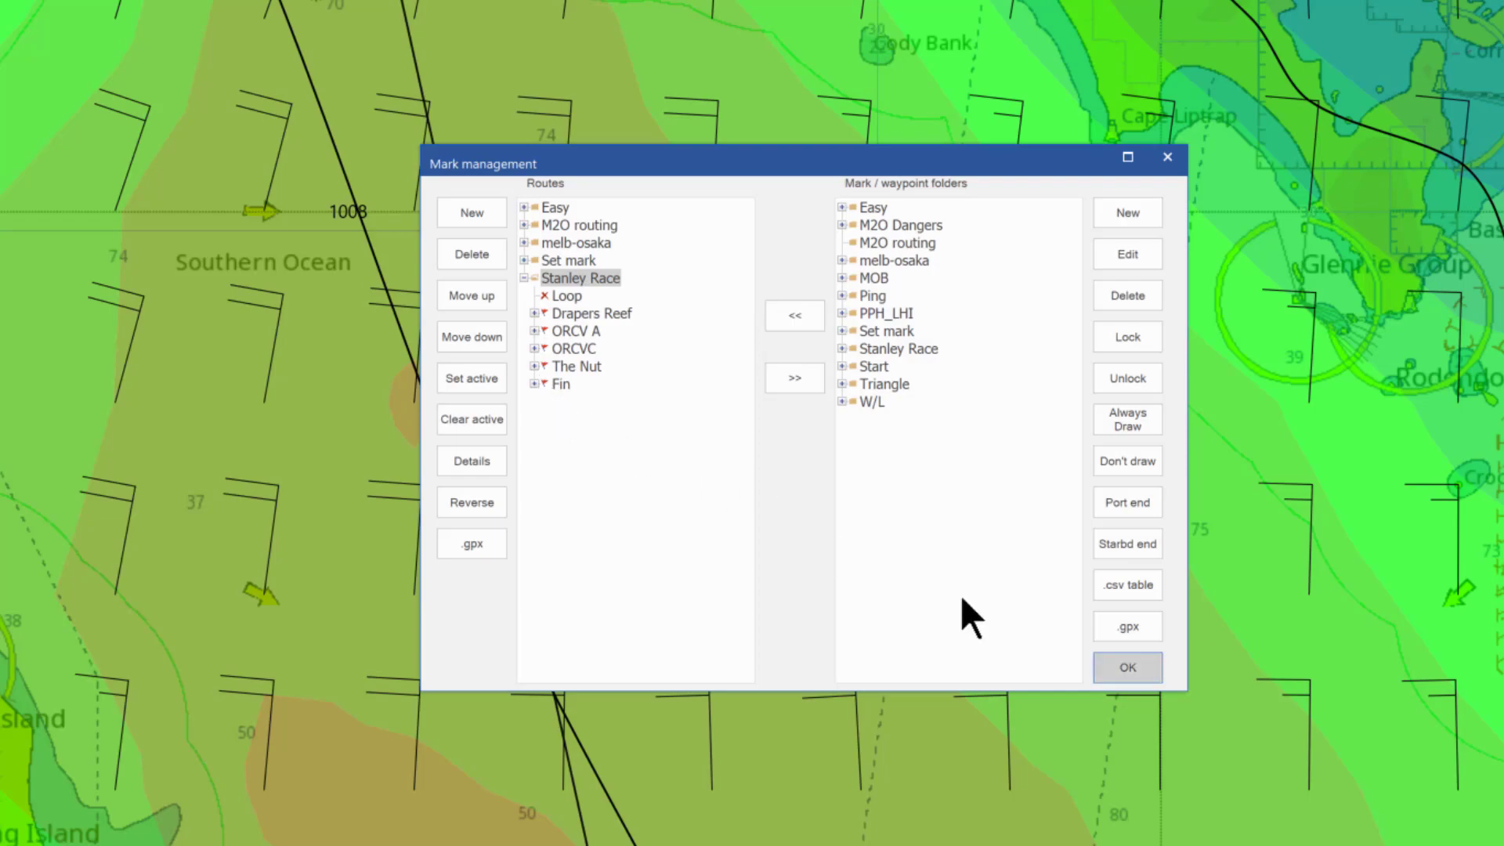
{"action": "left_click", "coordinate": [1106, 663]}
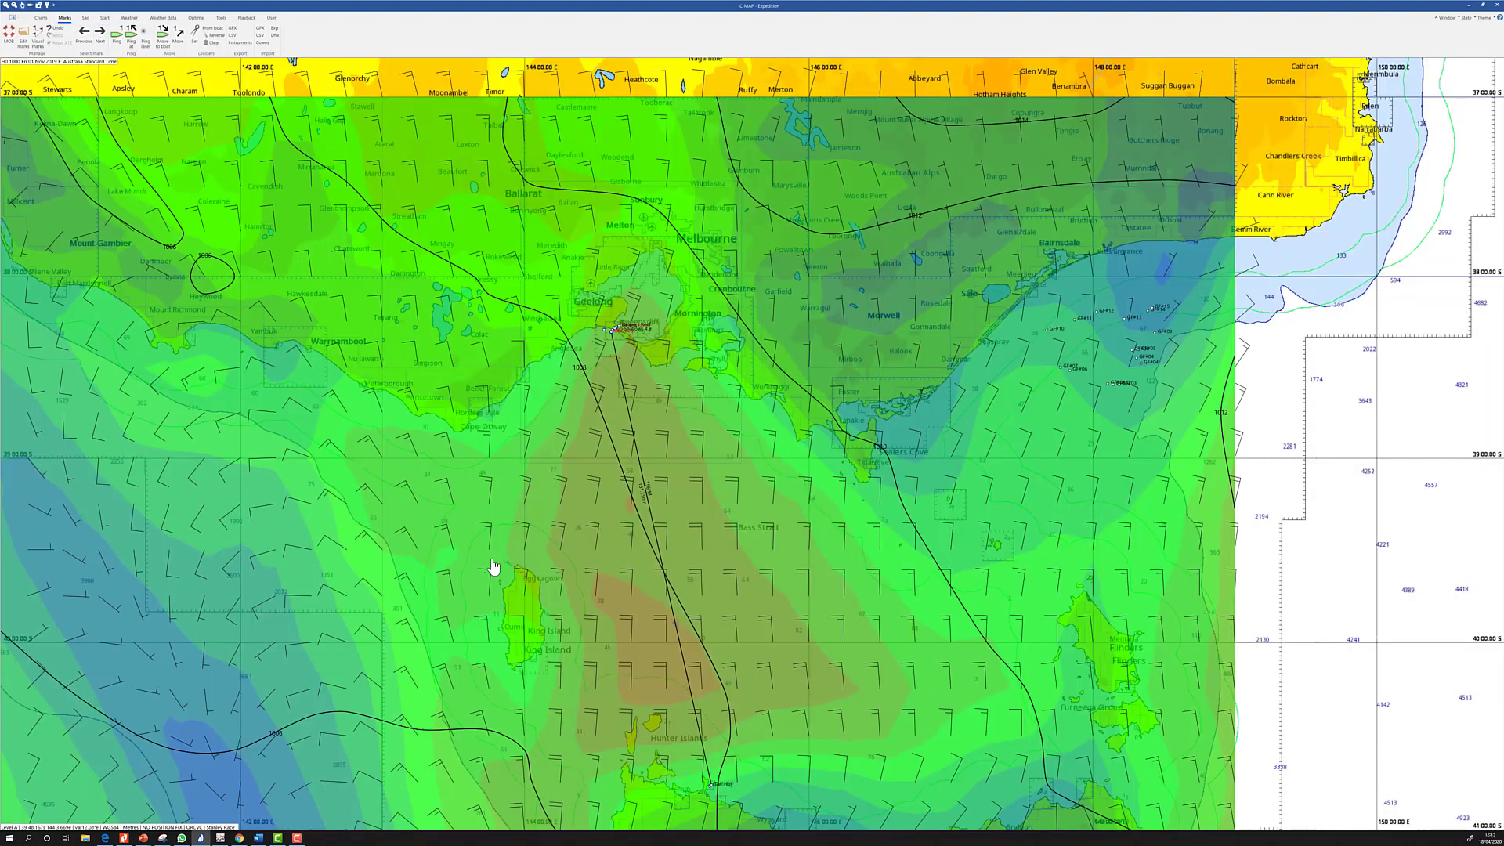
Pan the chart south to Tasmania and back north toward Melbourne
{"action": "left_click_drag", "start_coordinate": [491, 560], "coordinate": [329, 386]}
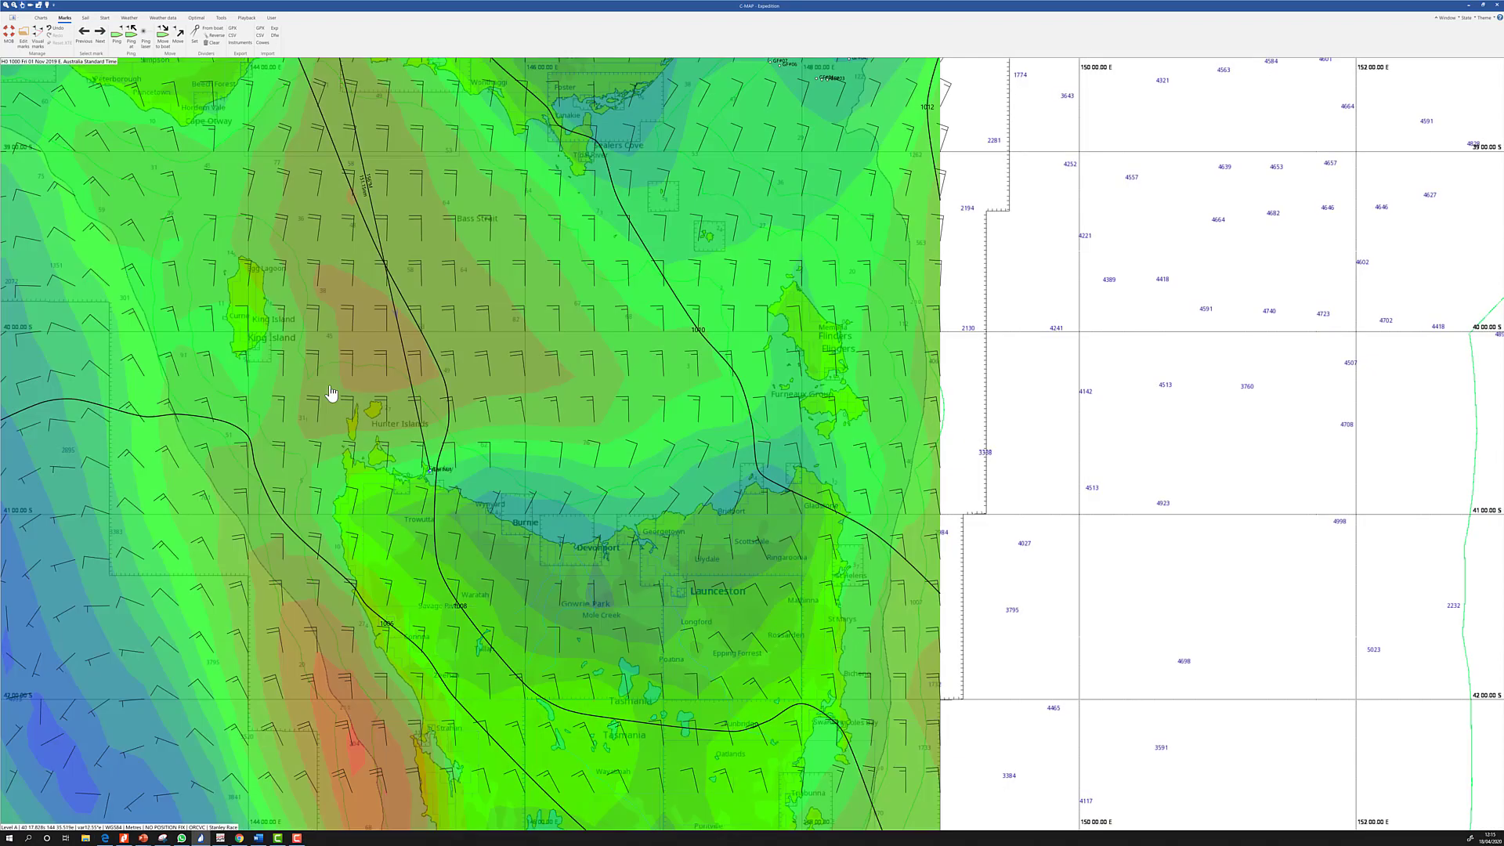
{"action": "left_click_drag", "start_coordinate": [250, 222], "coordinate": [311, 468]}
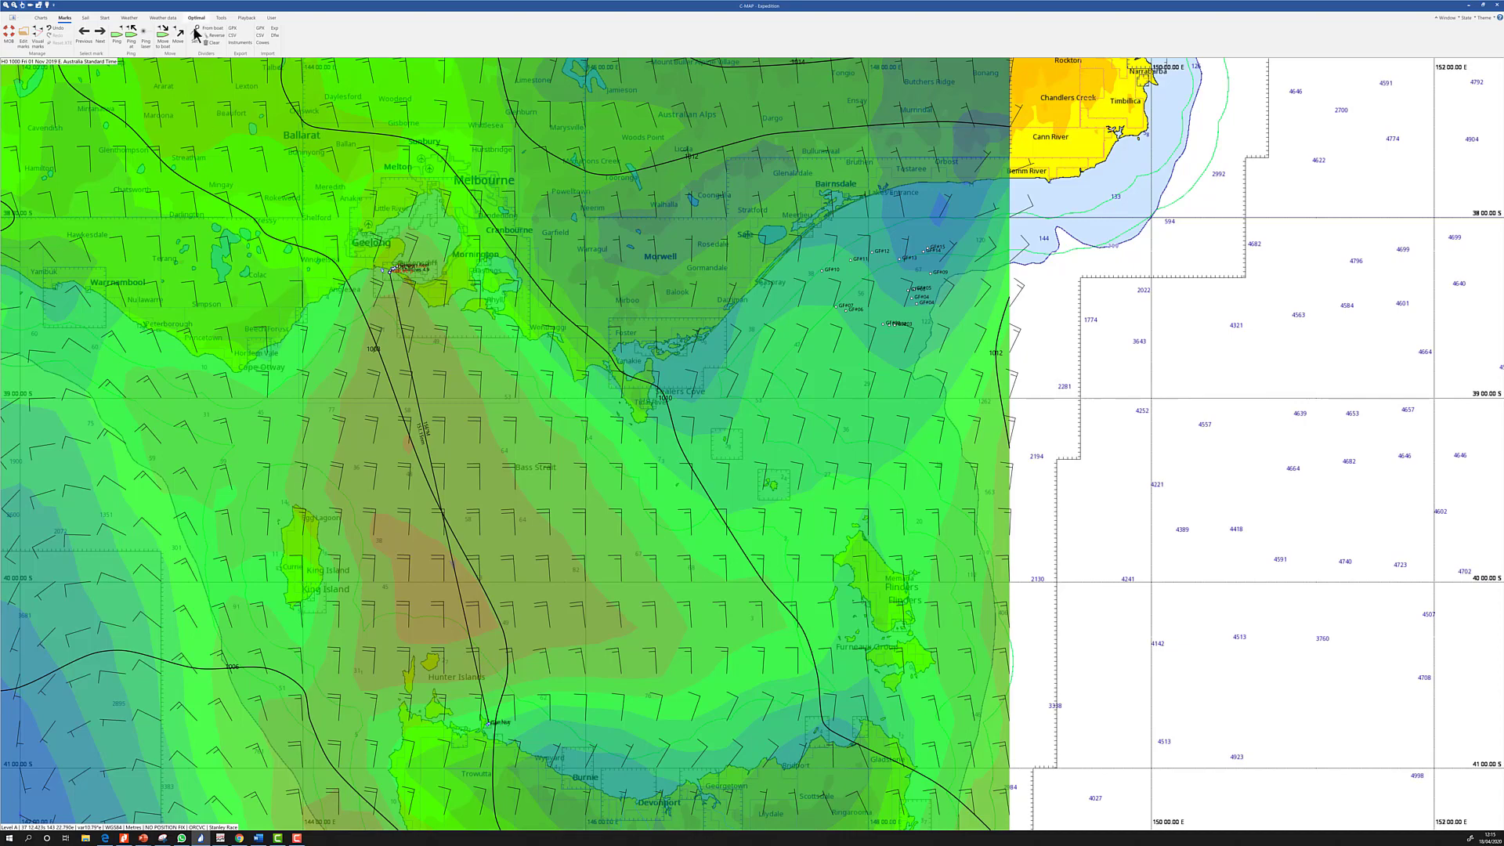
{"action": "left_click", "coordinate": [195, 17]}
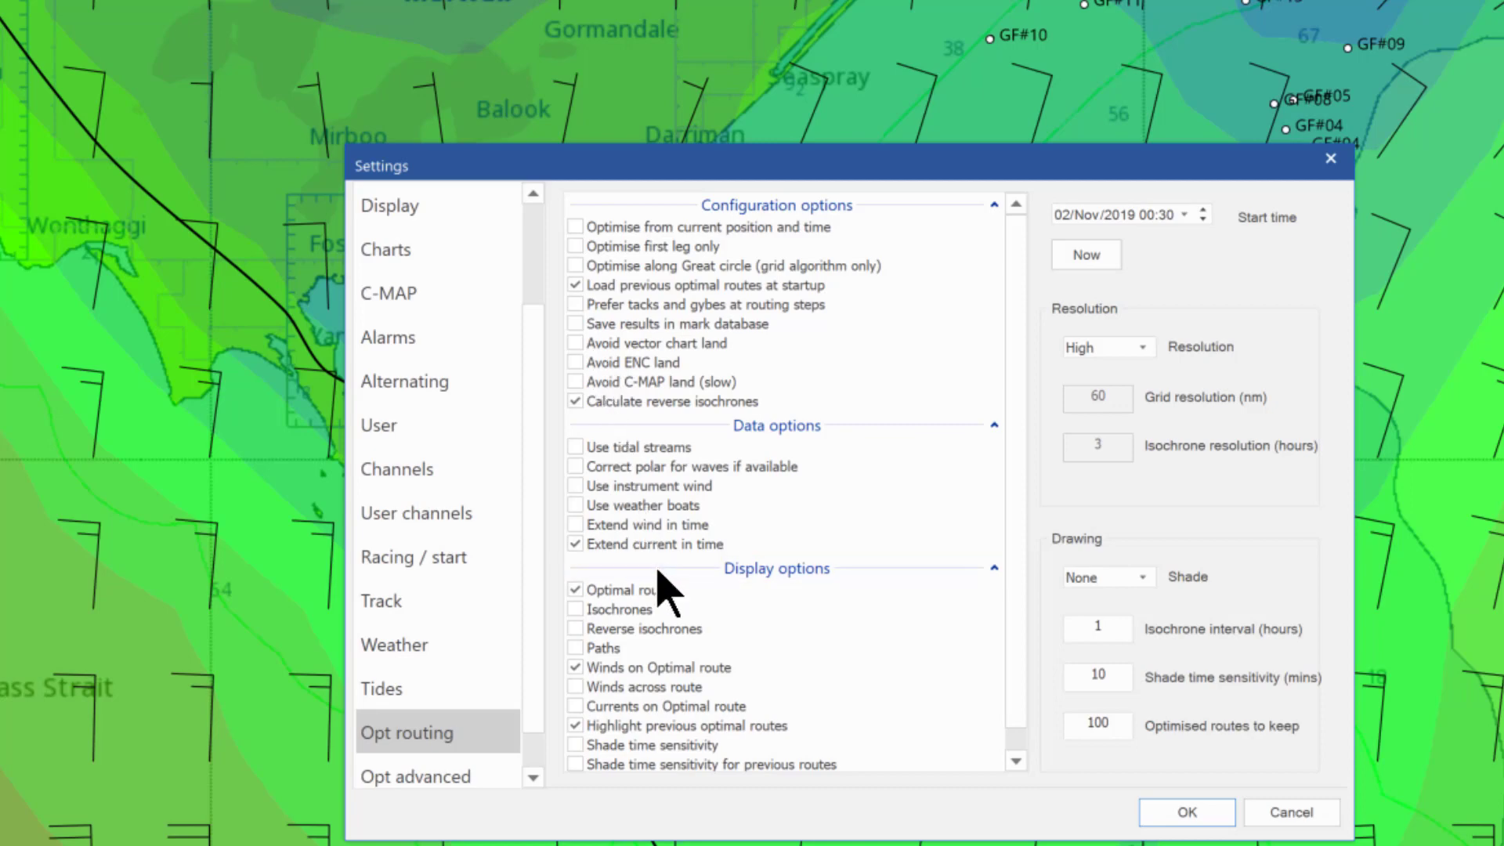
Look through the Opt routing page, then show Opt advanced: waves over 5 m avoided, motoring speed 7
{"action": "scroll", "coordinate": [658, 570], "scroll_direction": "down", "scroll_amount": 1}
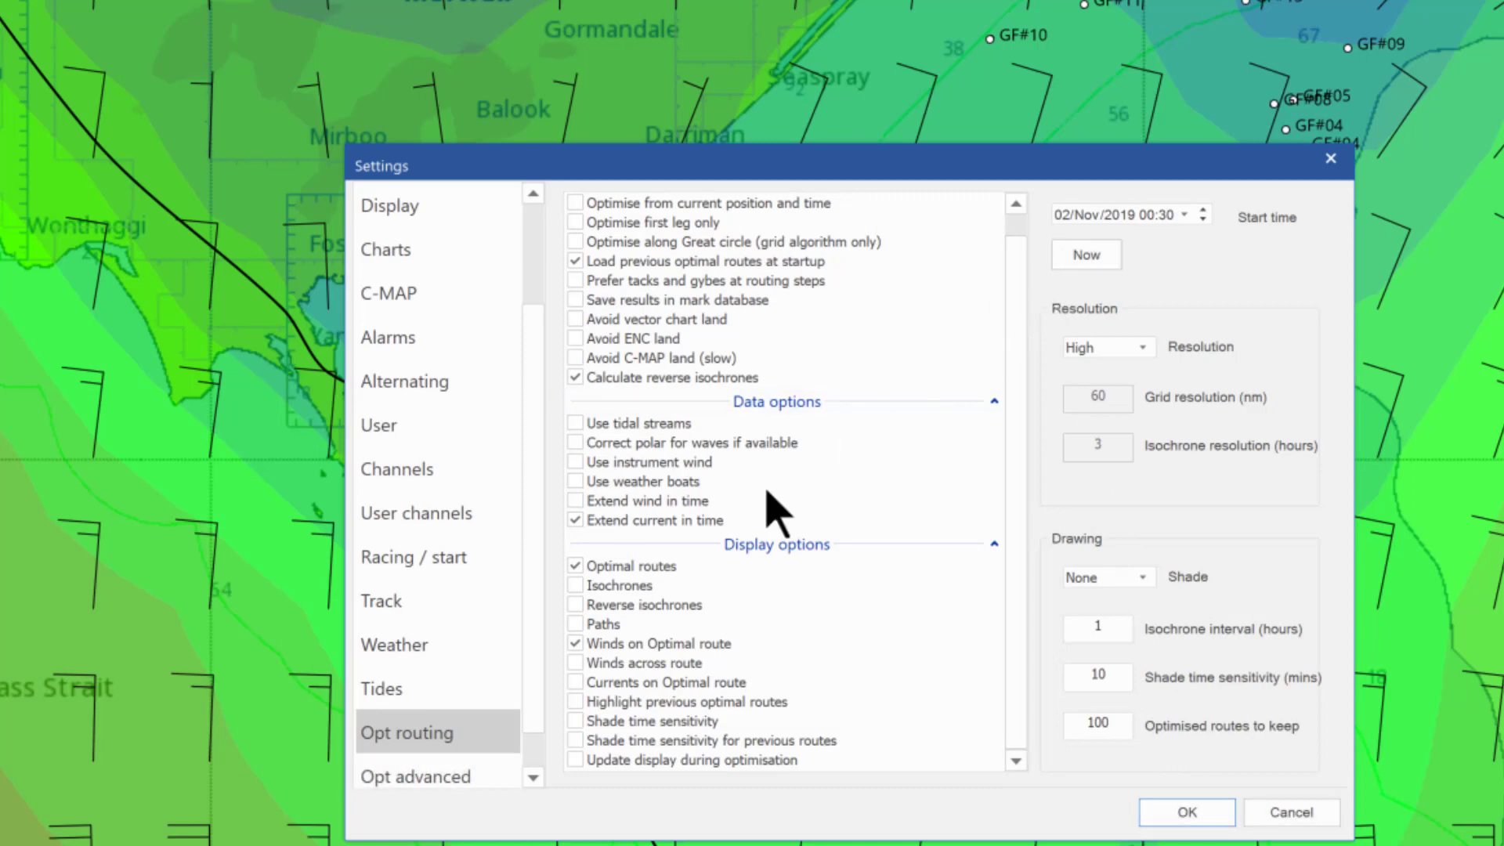
{"action": "left_click", "coordinate": [396, 778]}
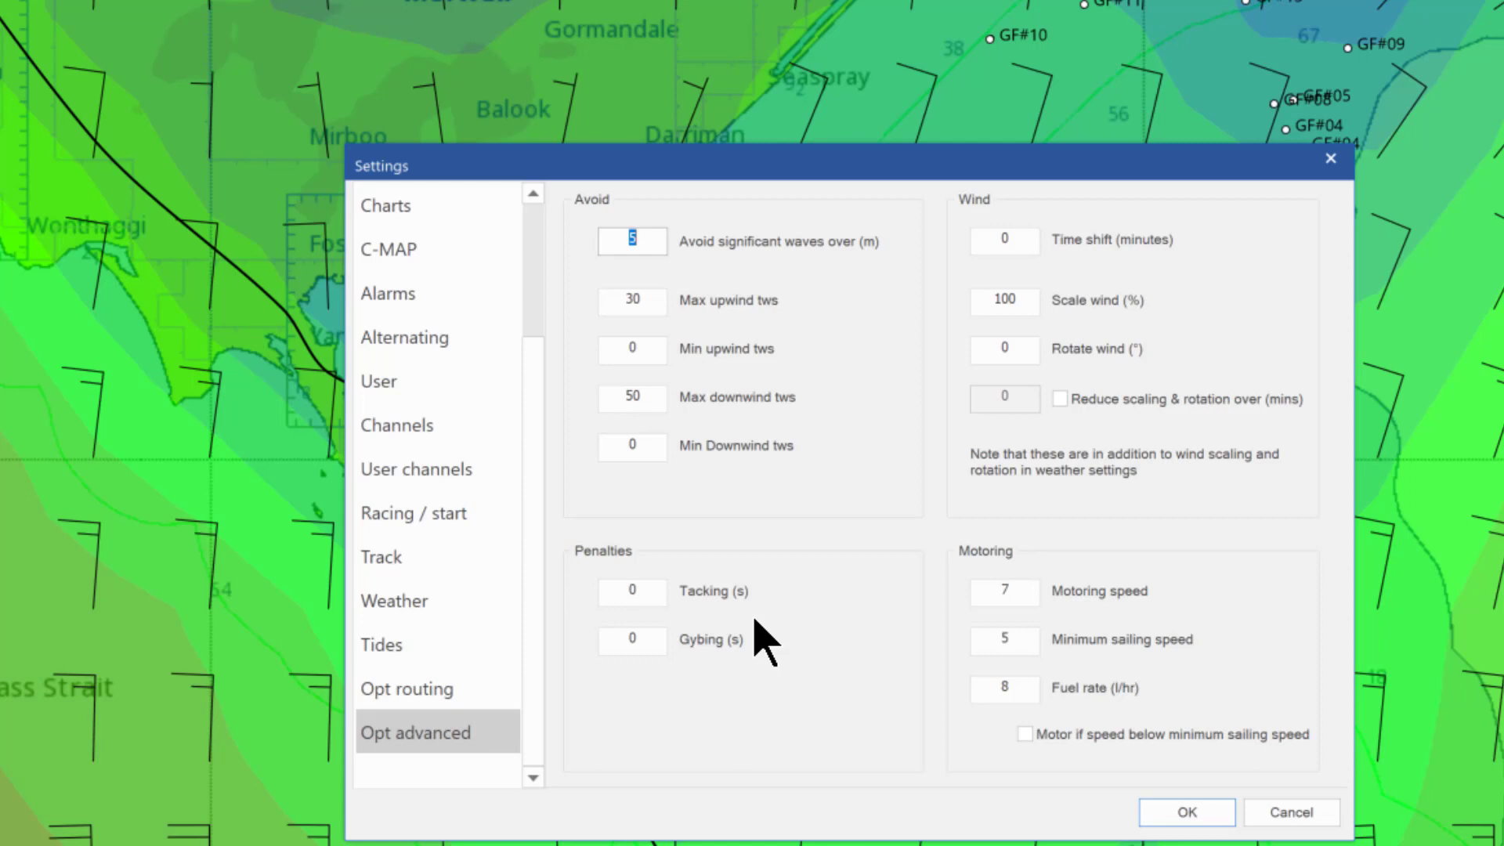
Keep the advanced options (5 m wave limit, motoring 7, minimum sailing 5) and close Settings
{"action": "left_click", "coordinate": [1176, 817]}
{"action": "left_click", "coordinate": [1192, 818]}
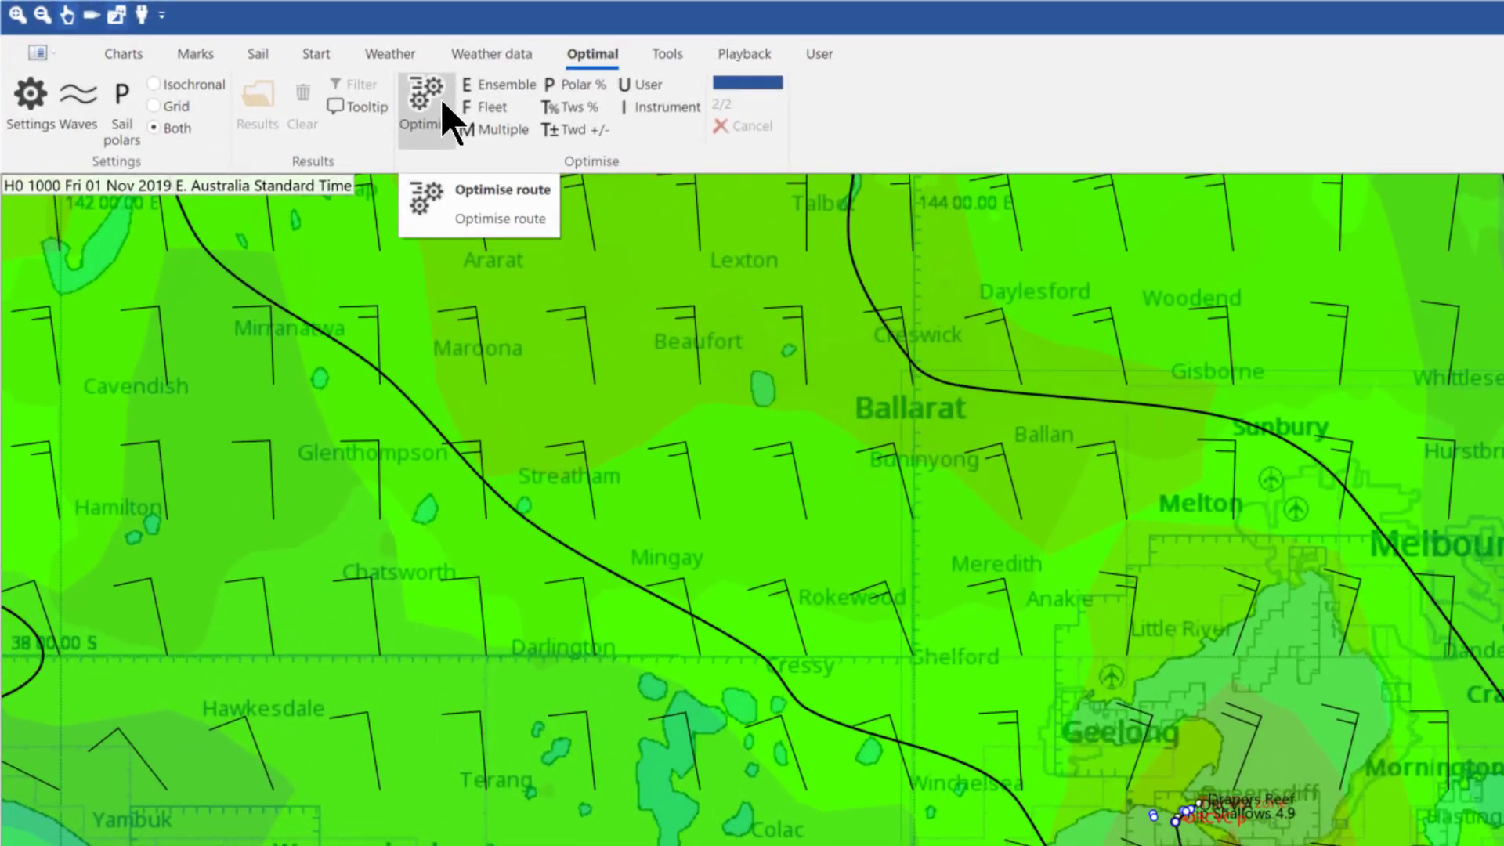
Run the optimisation and compare routes G (20h 25m 43s) and I, including MSLP and position columns
{"action": "left_click", "coordinate": [444, 101]}
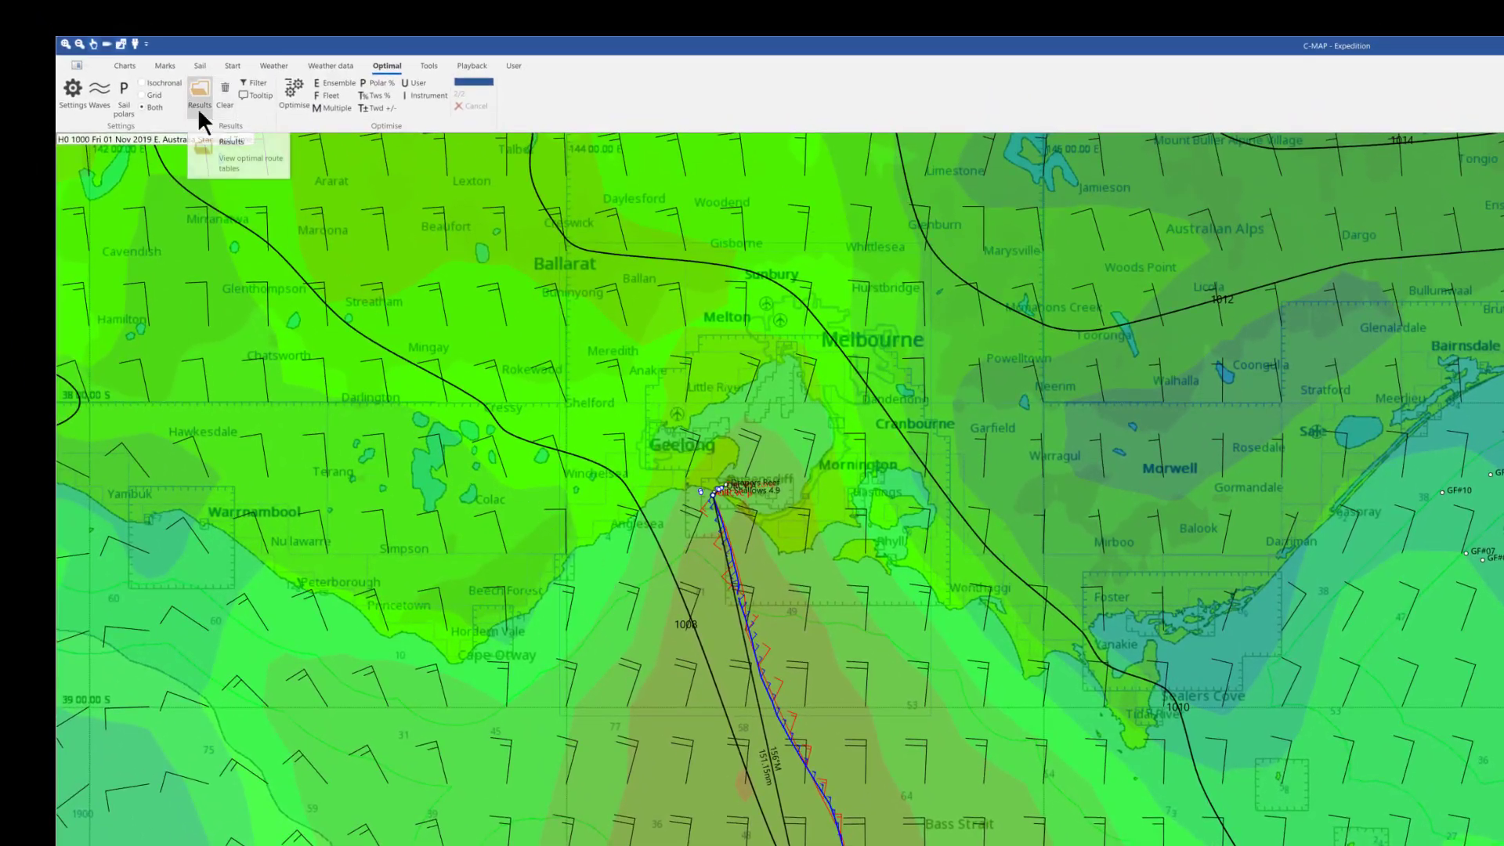
{"action": "left_click", "coordinate": [197, 107]}
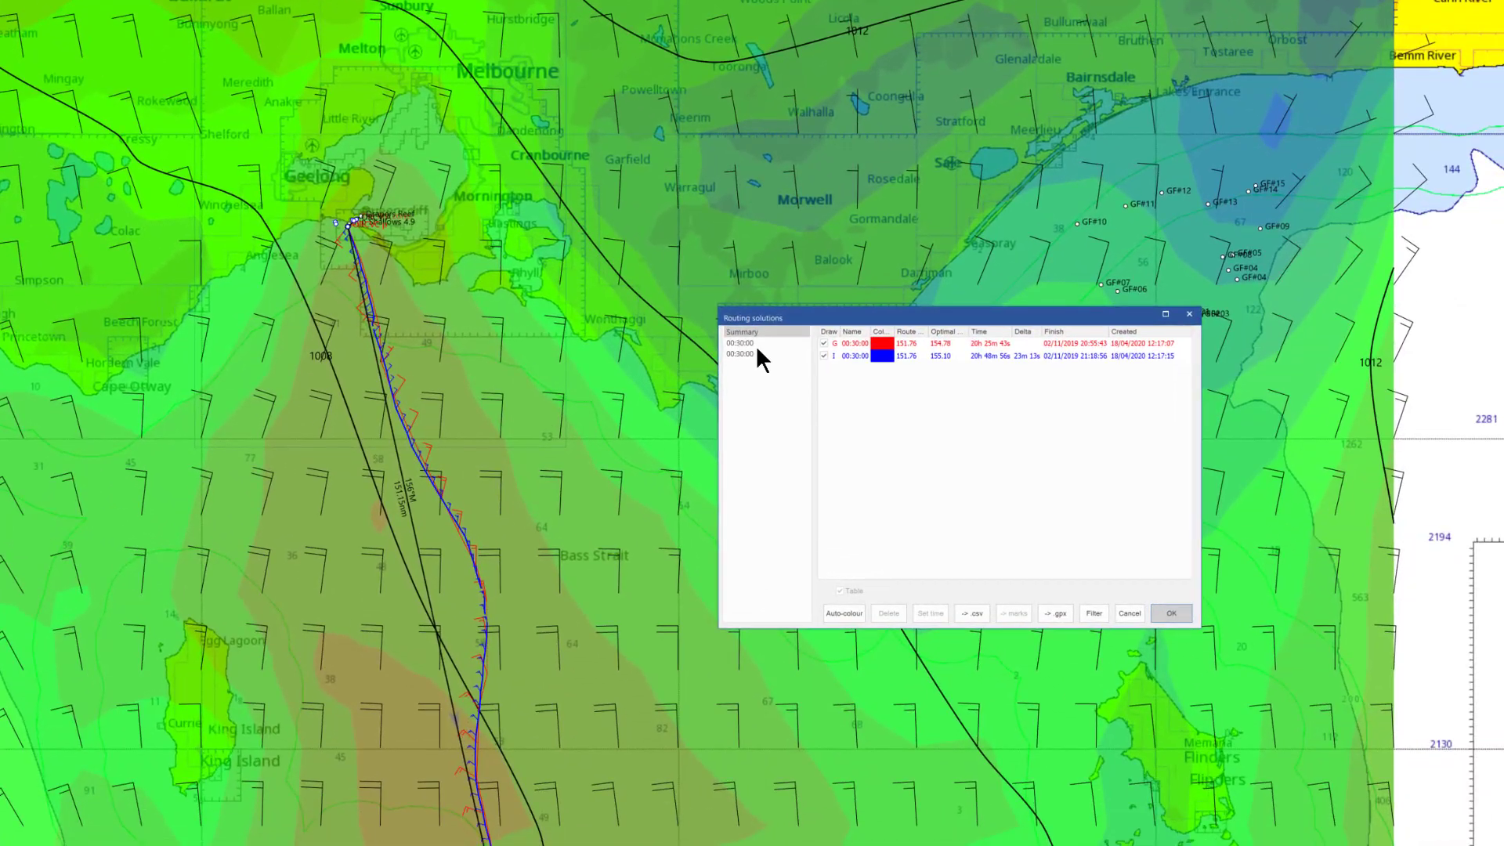
{"action": "left_click", "coordinate": [752, 344]}
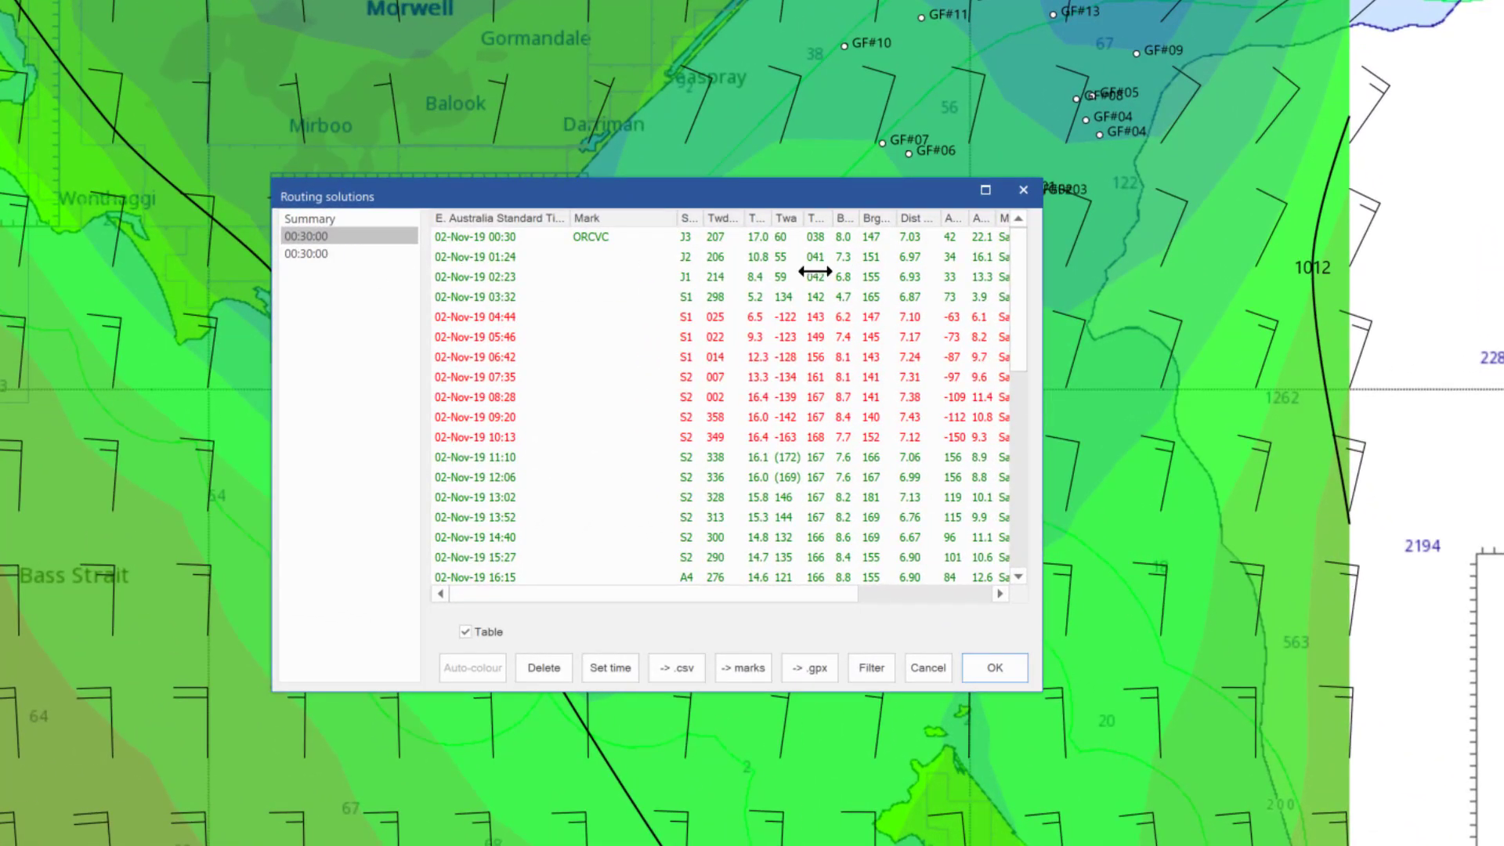
{"action": "left_click_drag", "start_coordinate": [1042, 280], "coordinate": [1303, 277]}
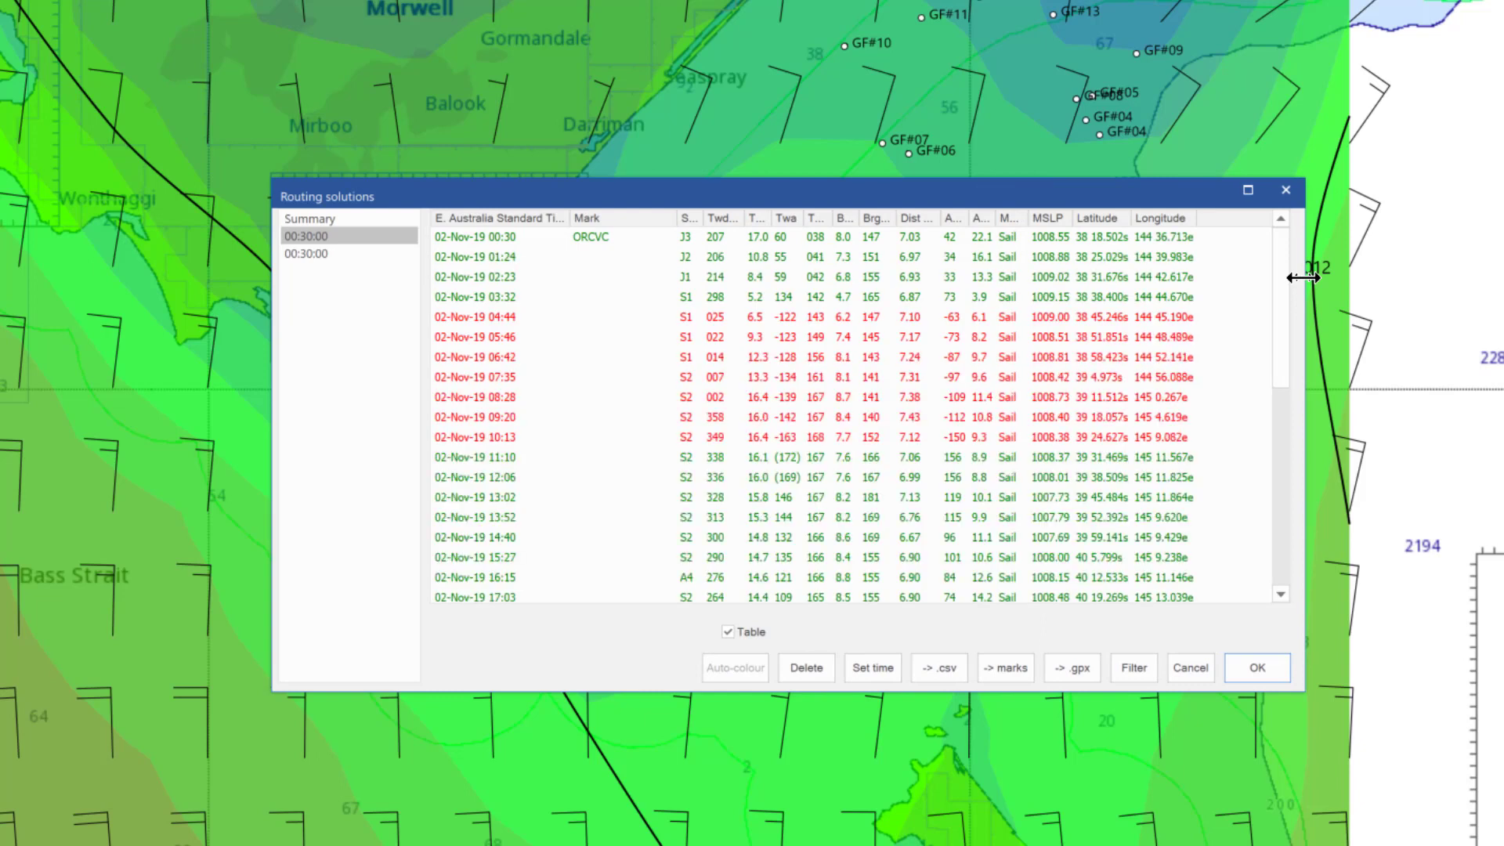
{"action": "left_click", "coordinate": [319, 253]}
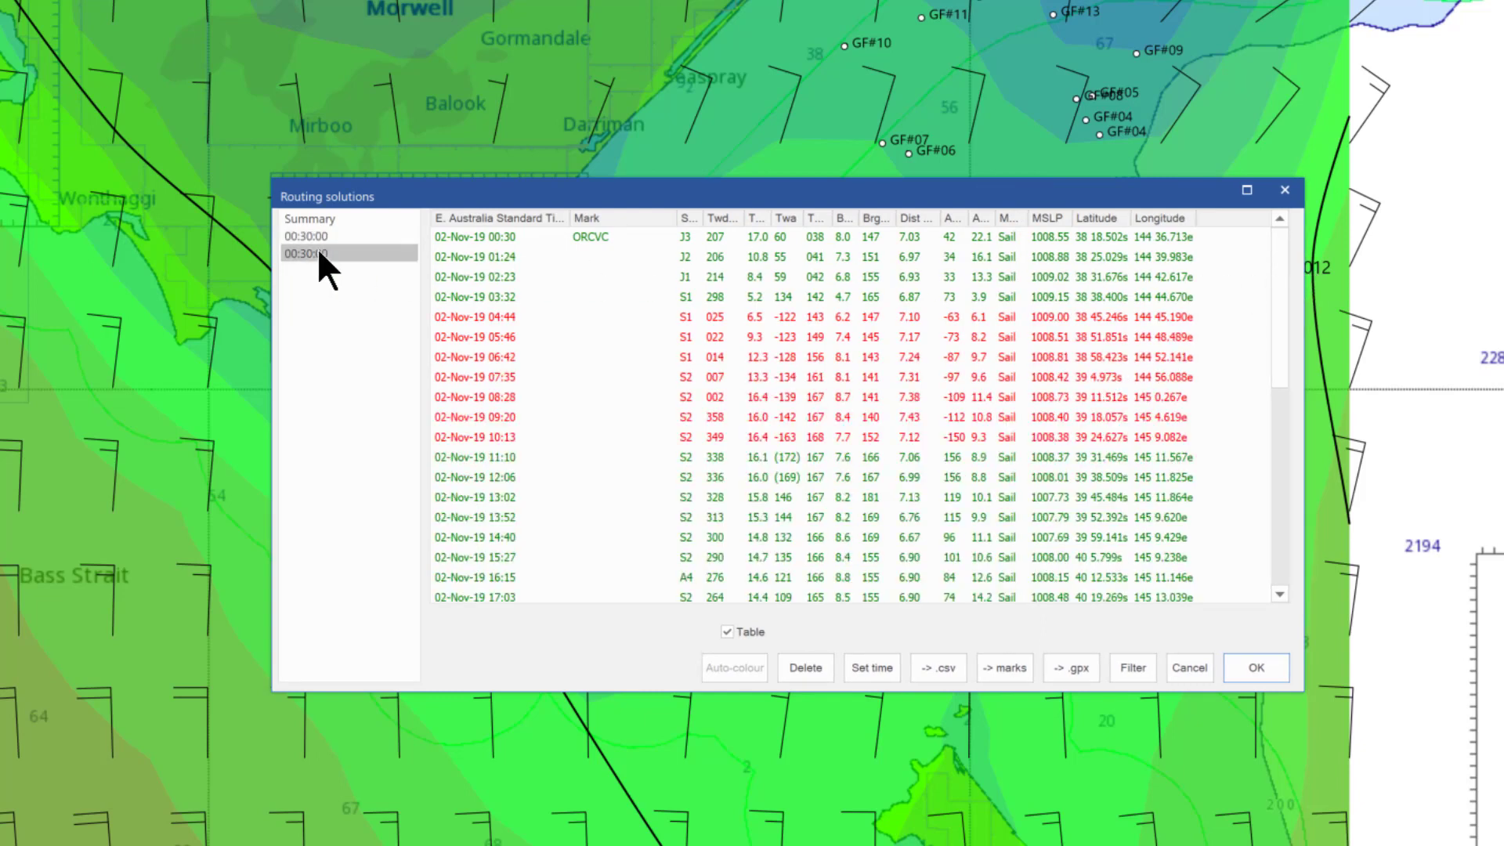
{"action": "left_click", "coordinate": [317, 218]}
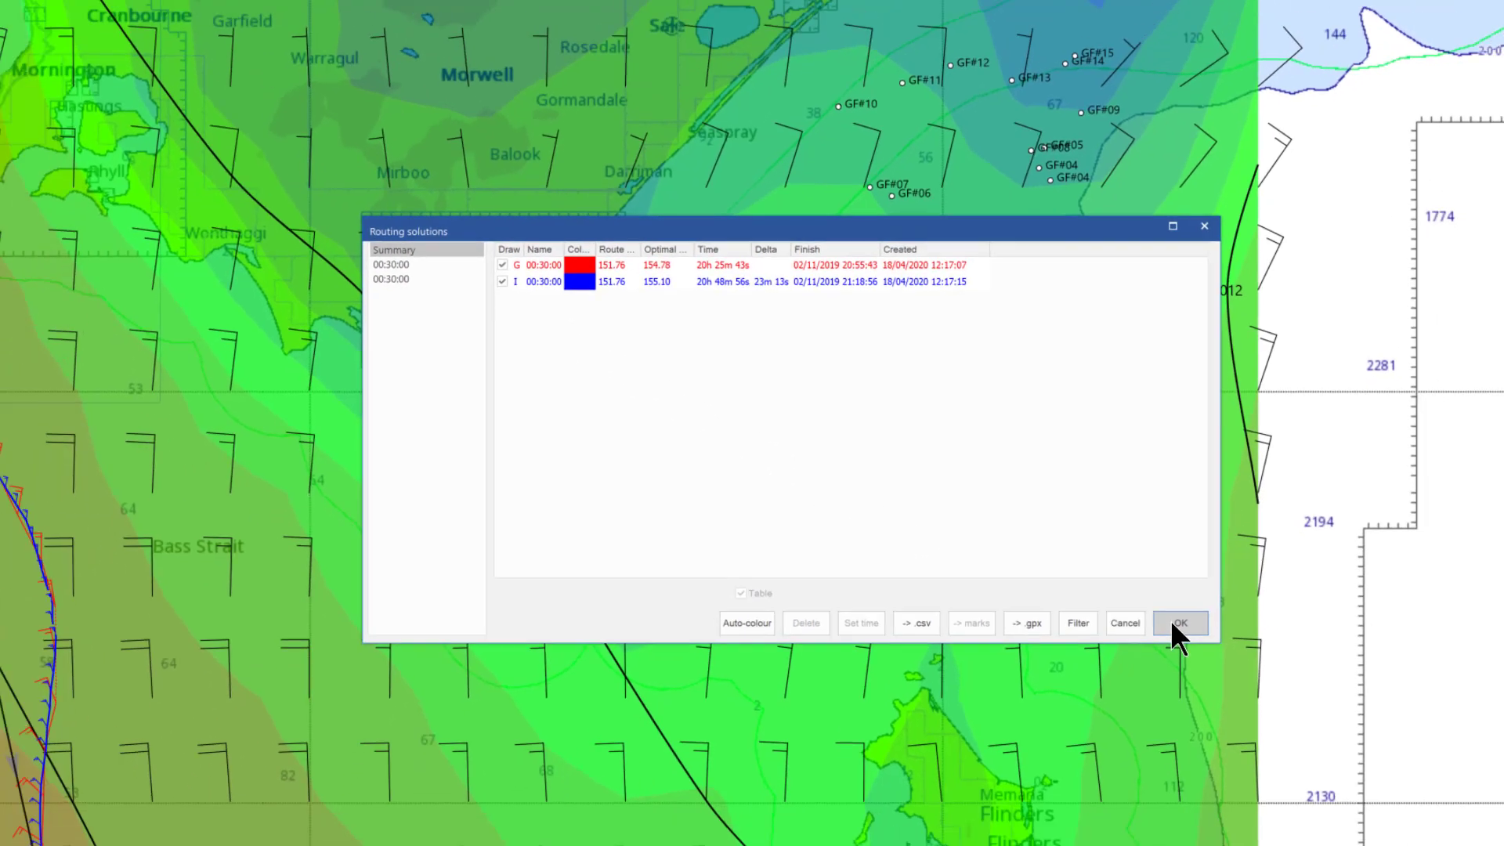
{"action": "left_click", "coordinate": [1257, 667]}
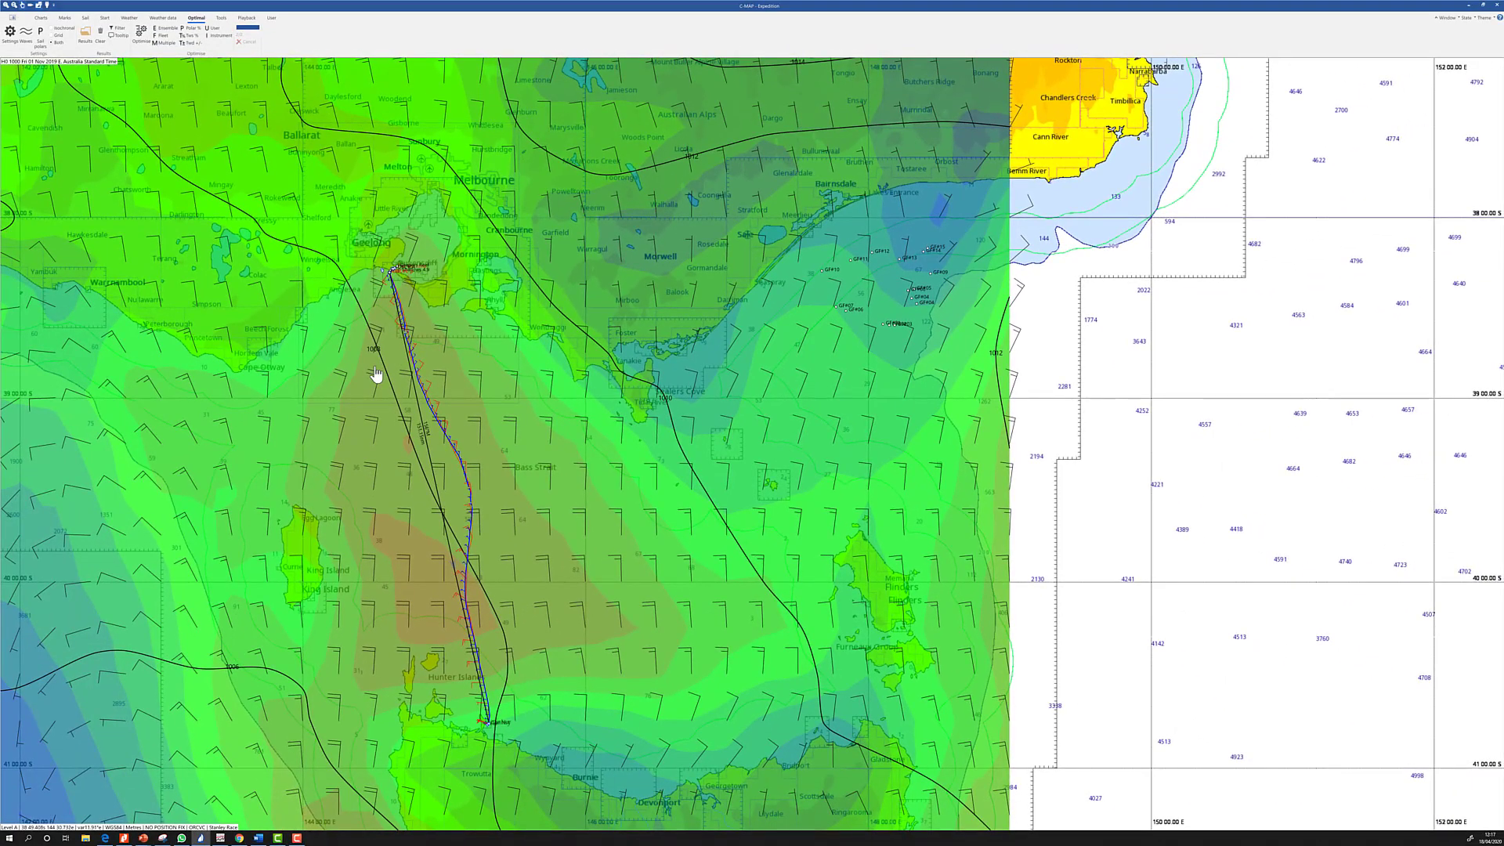
Frame the route from Port Phillip Heads to northern Tasmania and request clearing the optimal routes
{"action": "scroll", "coordinate": [374, 369], "scroll_direction": "up", "scroll_amount": 1}
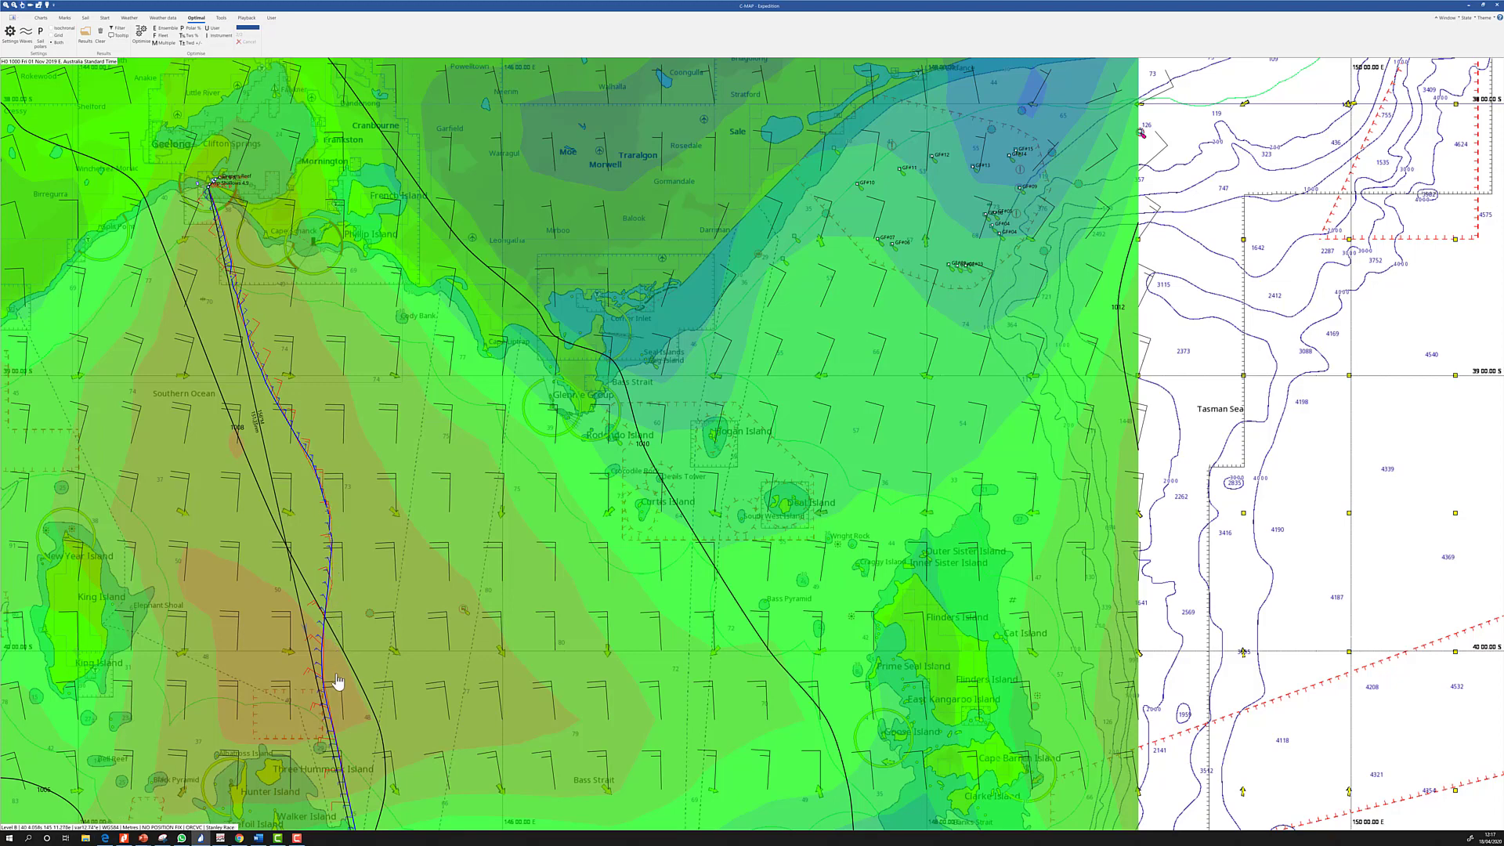
{"action": "left_click_drag", "start_coordinate": [333, 621], "coordinate": [401, 433]}
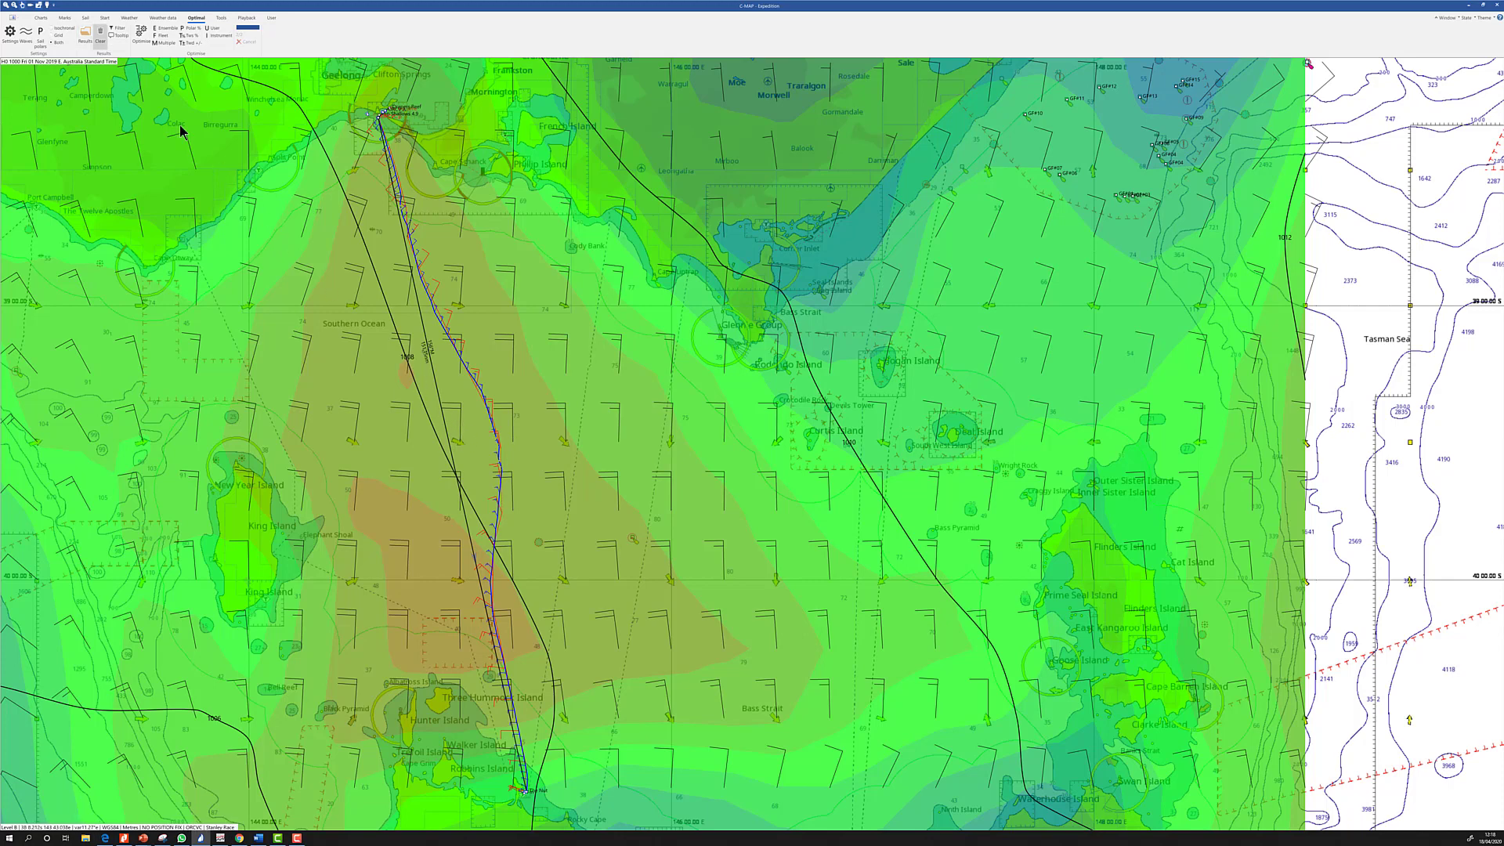
{"action": "left_click", "coordinate": [98, 37]}
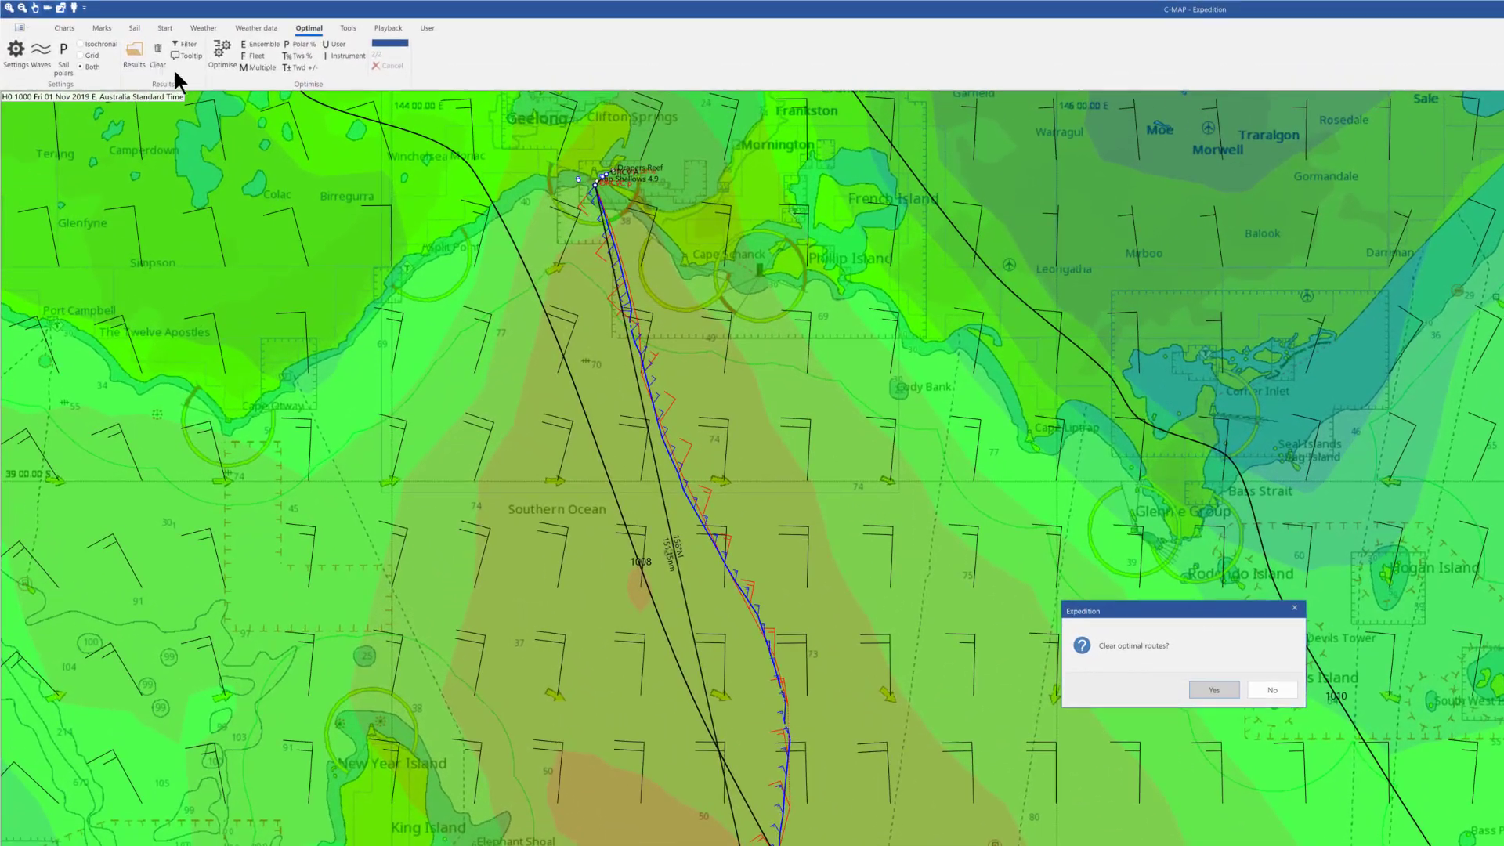
Confirm 'Clear optimal routes?' with Yes
{"action": "left_click", "coordinate": [1216, 686]}
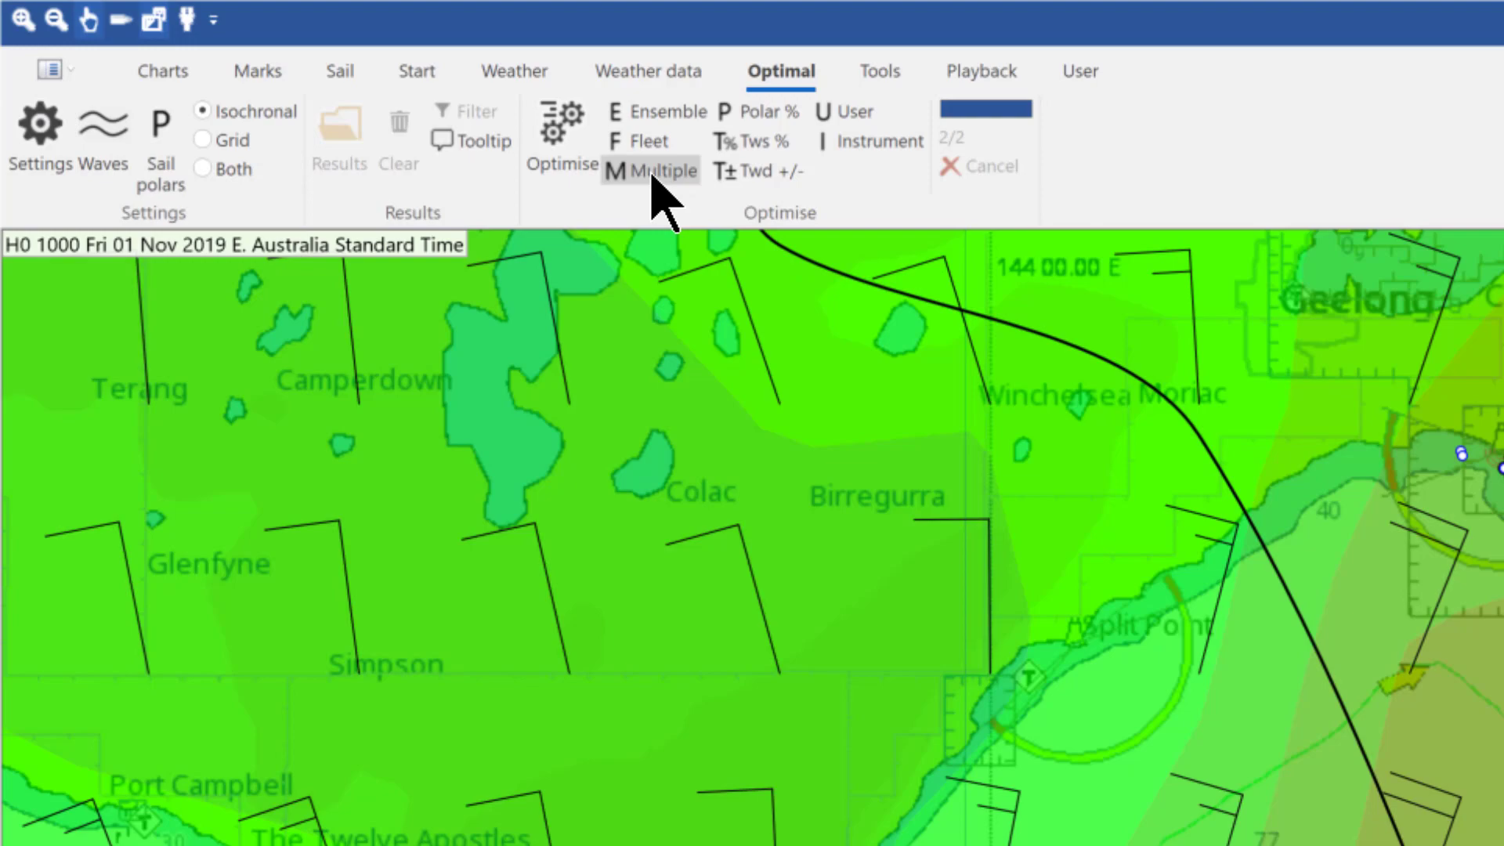
Look over the weather and polar settings, cancelling both, then open Multiple time-lapsed routing
{"action": "left_click", "coordinate": [495, 72]}
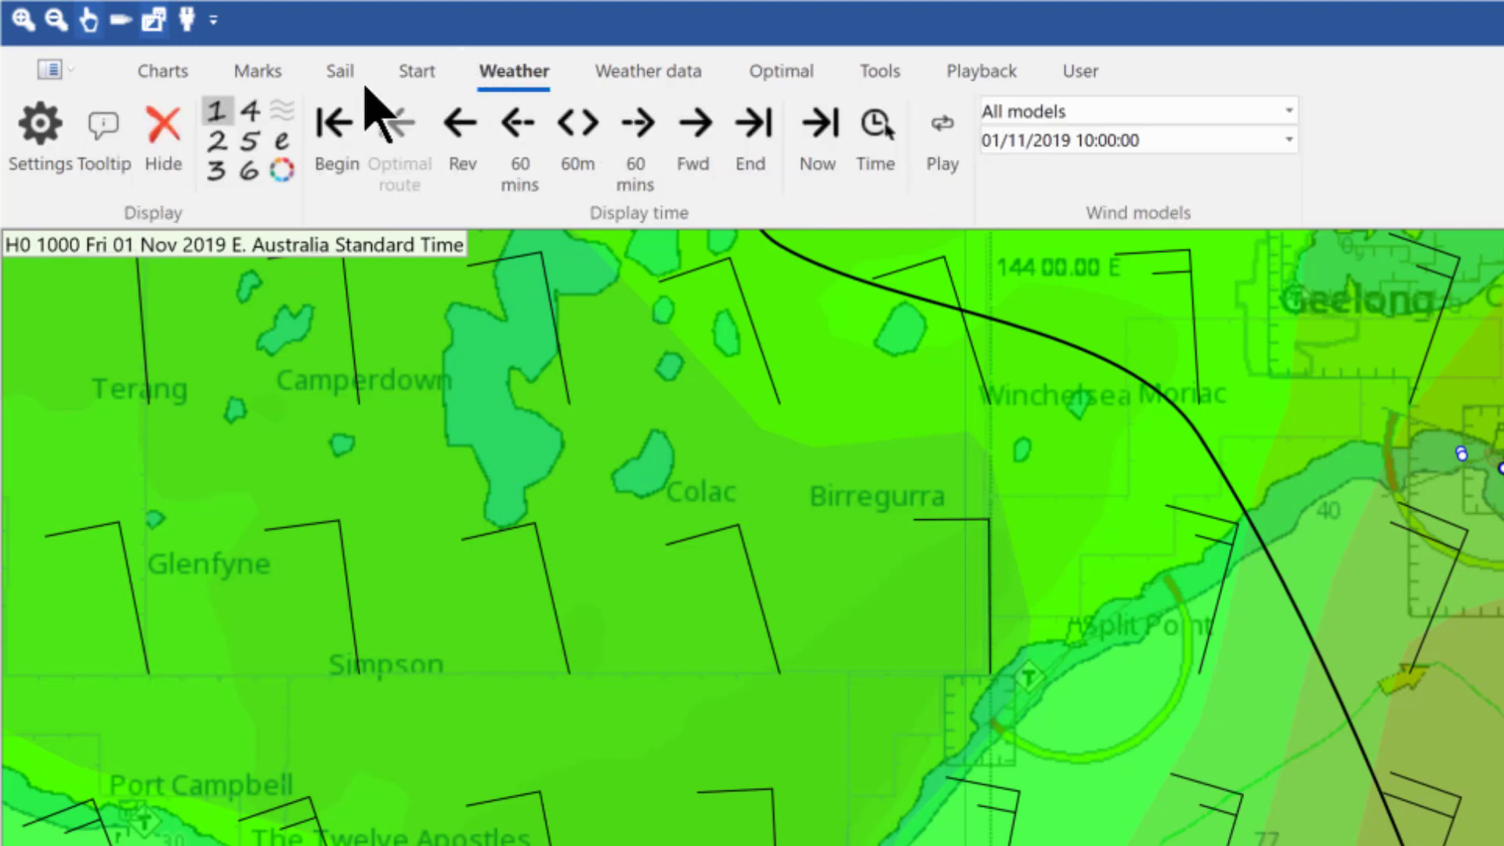
{"action": "left_click", "coordinate": [53, 143]}
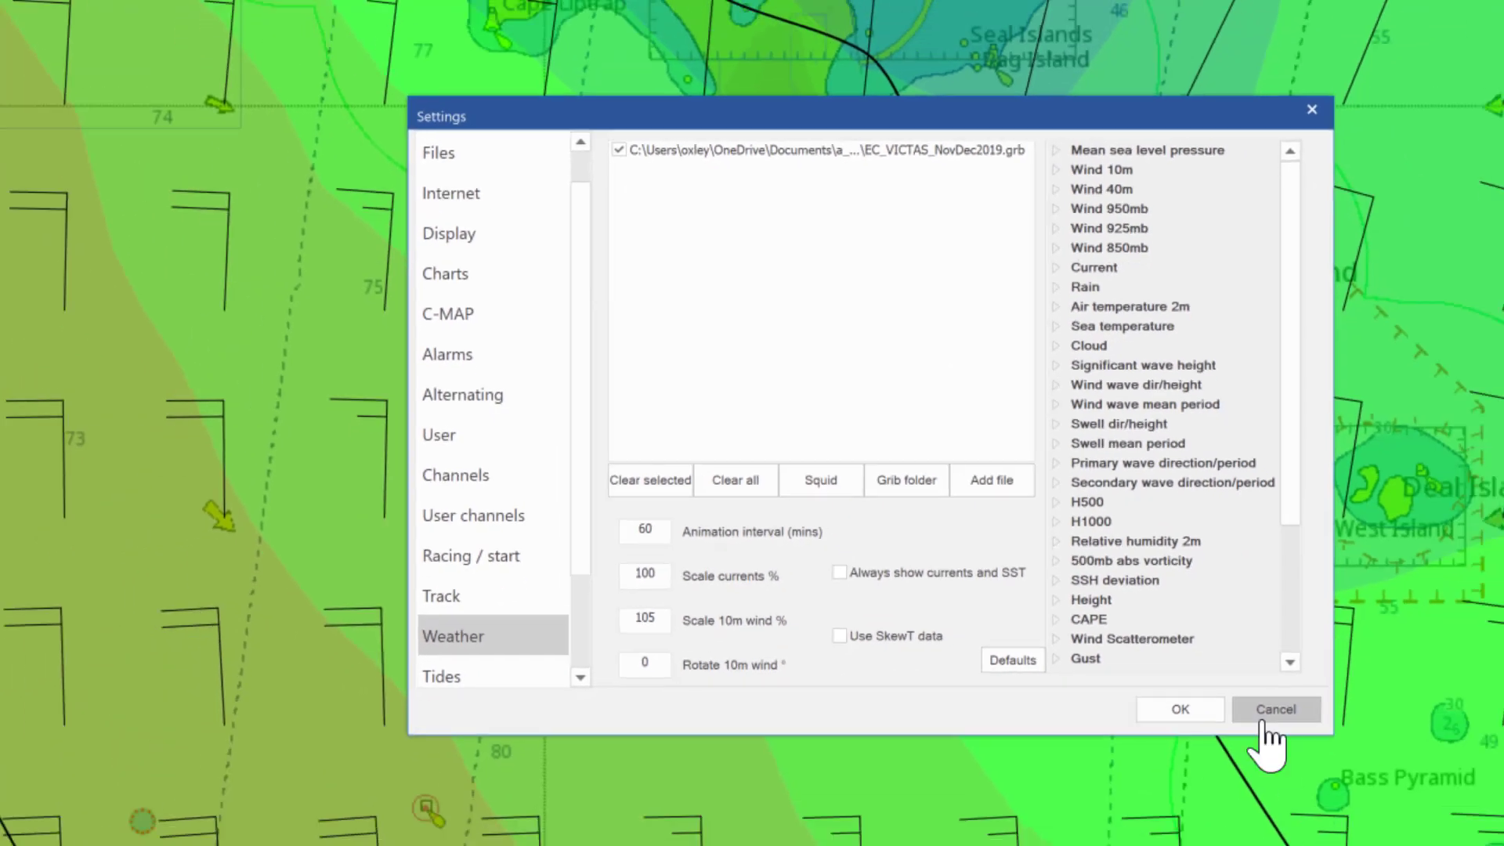
{"action": "left_click", "coordinate": [1446, 805]}
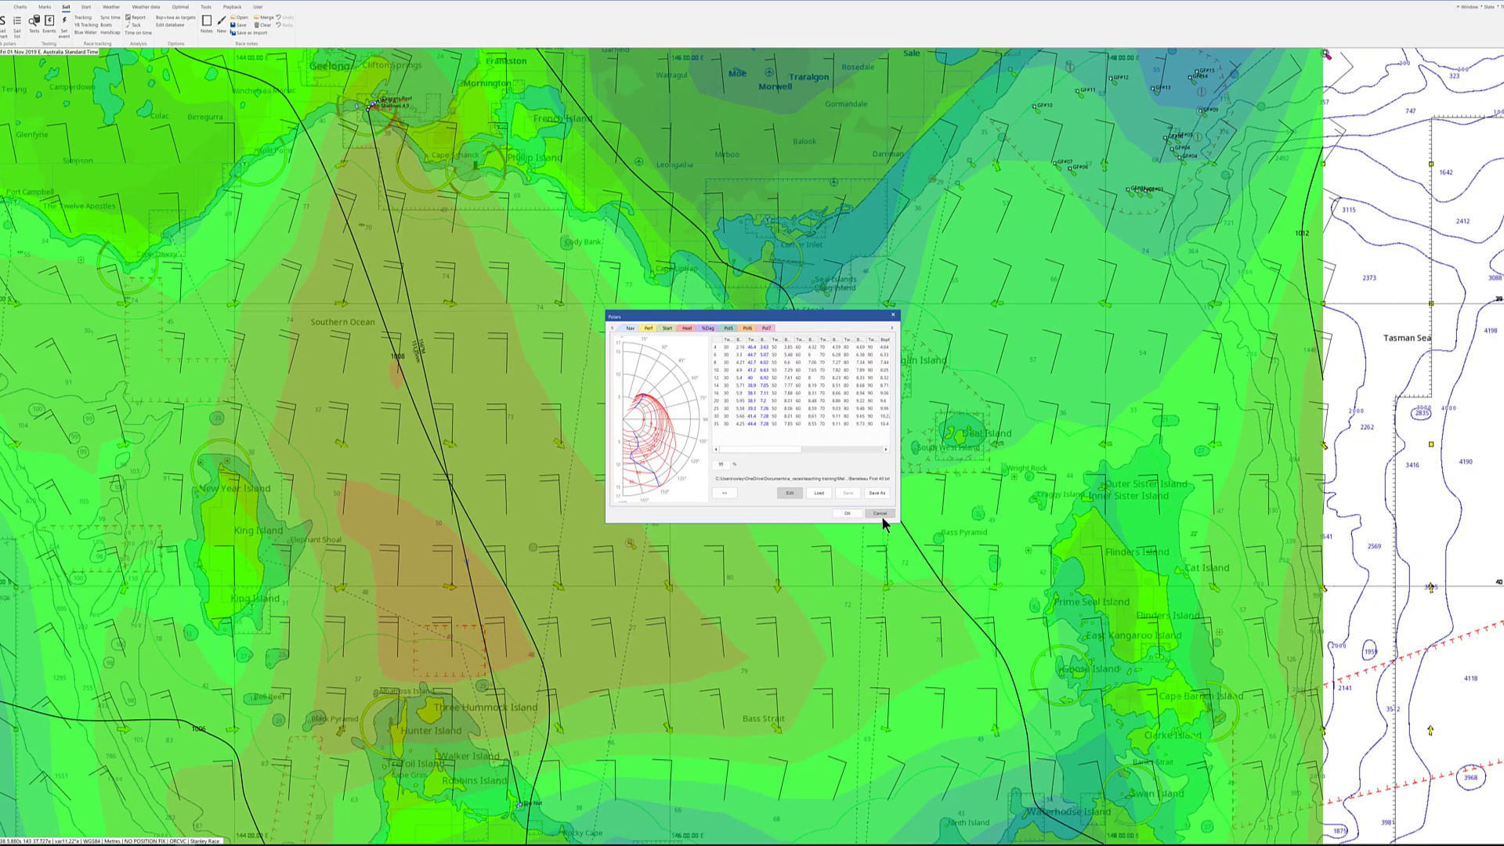
{"action": "left_click", "coordinate": [1177, 774]}
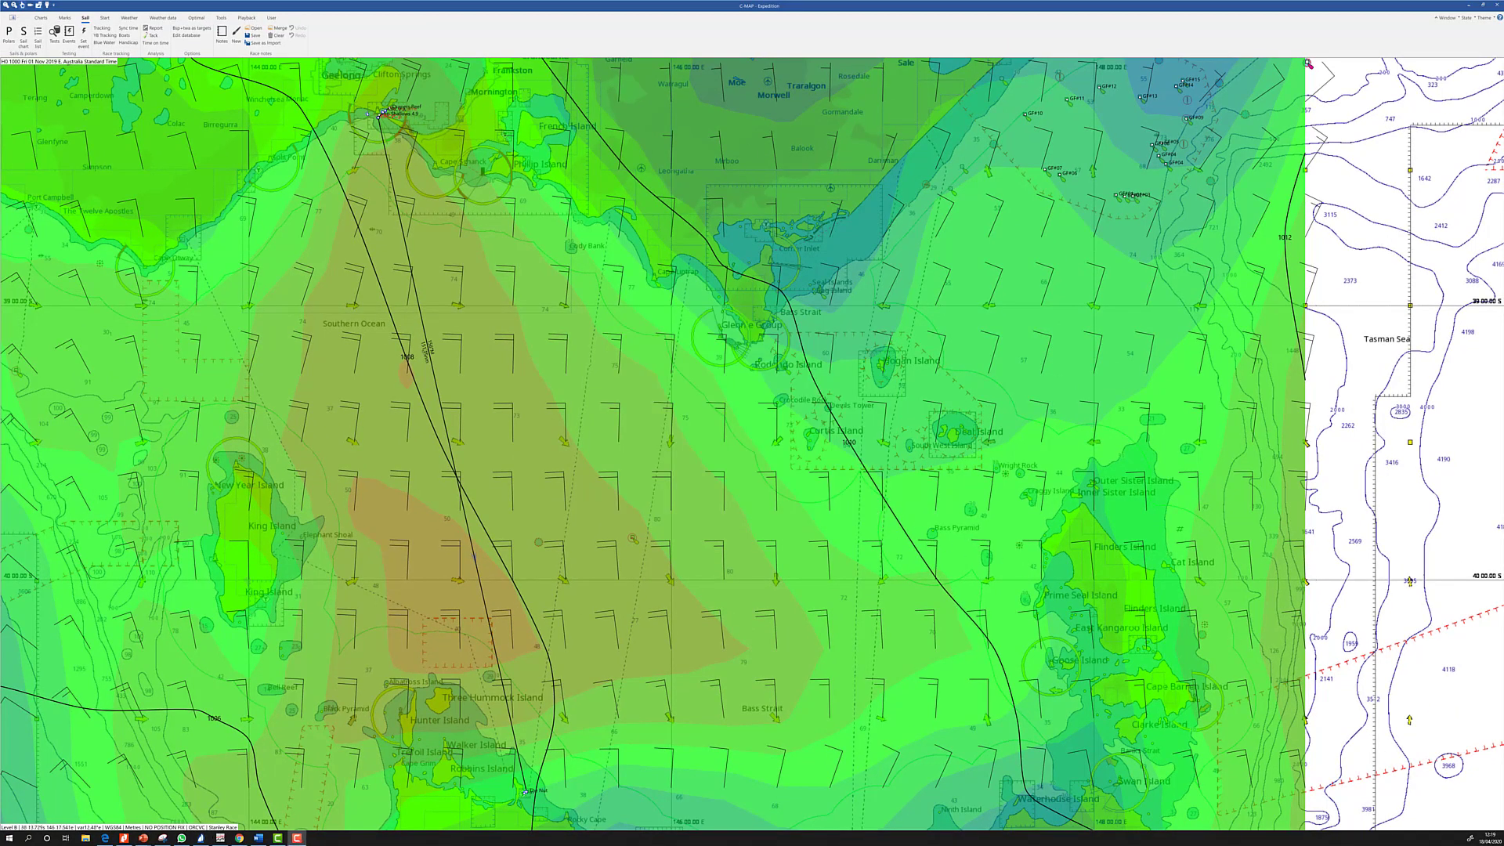
{"action": "left_click", "coordinate": [196, 18]}
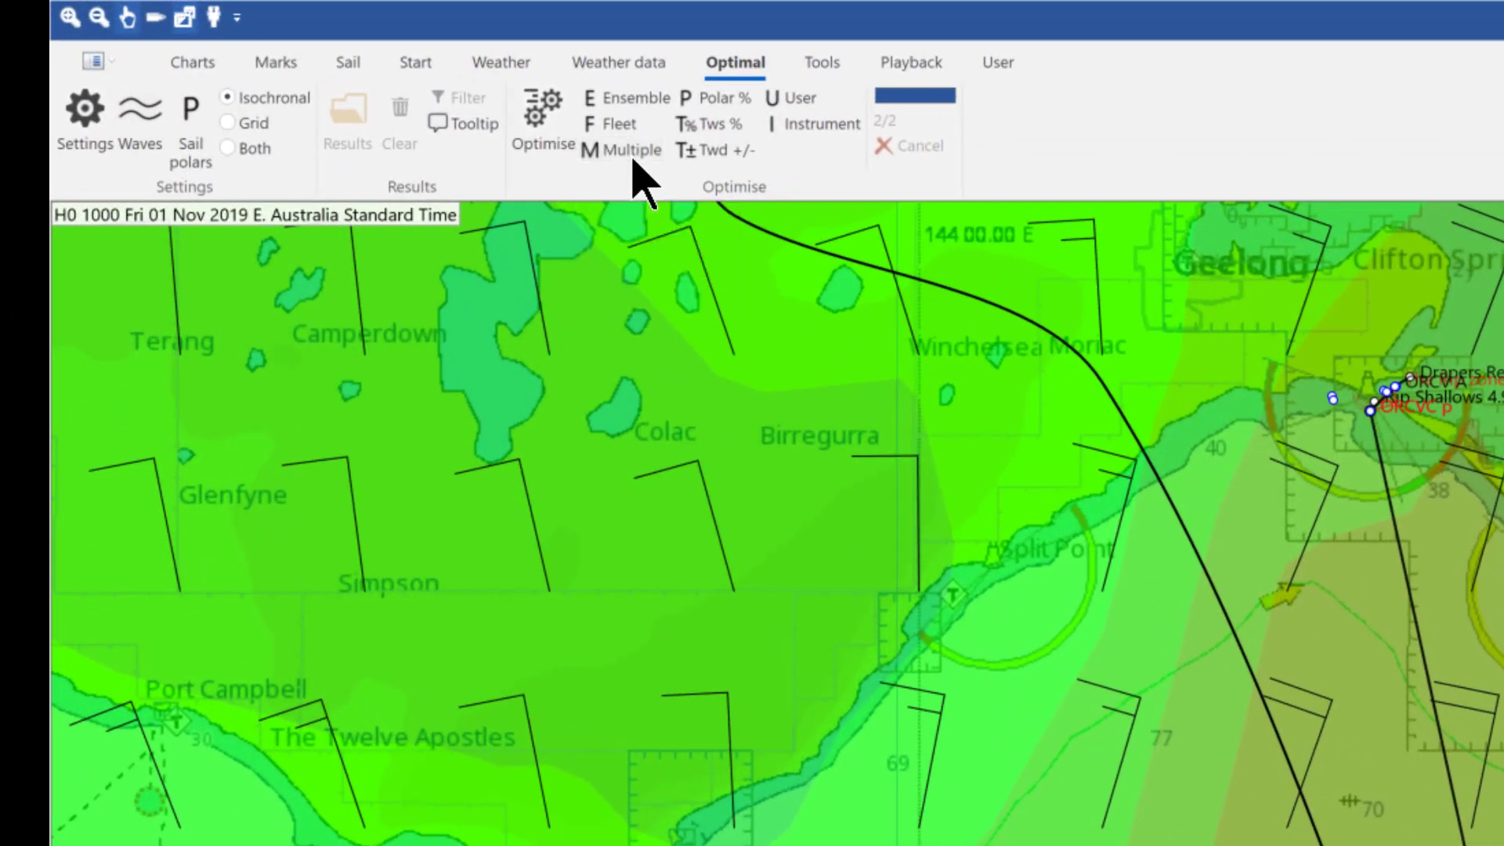
{"action": "left_click", "coordinate": [633, 158]}
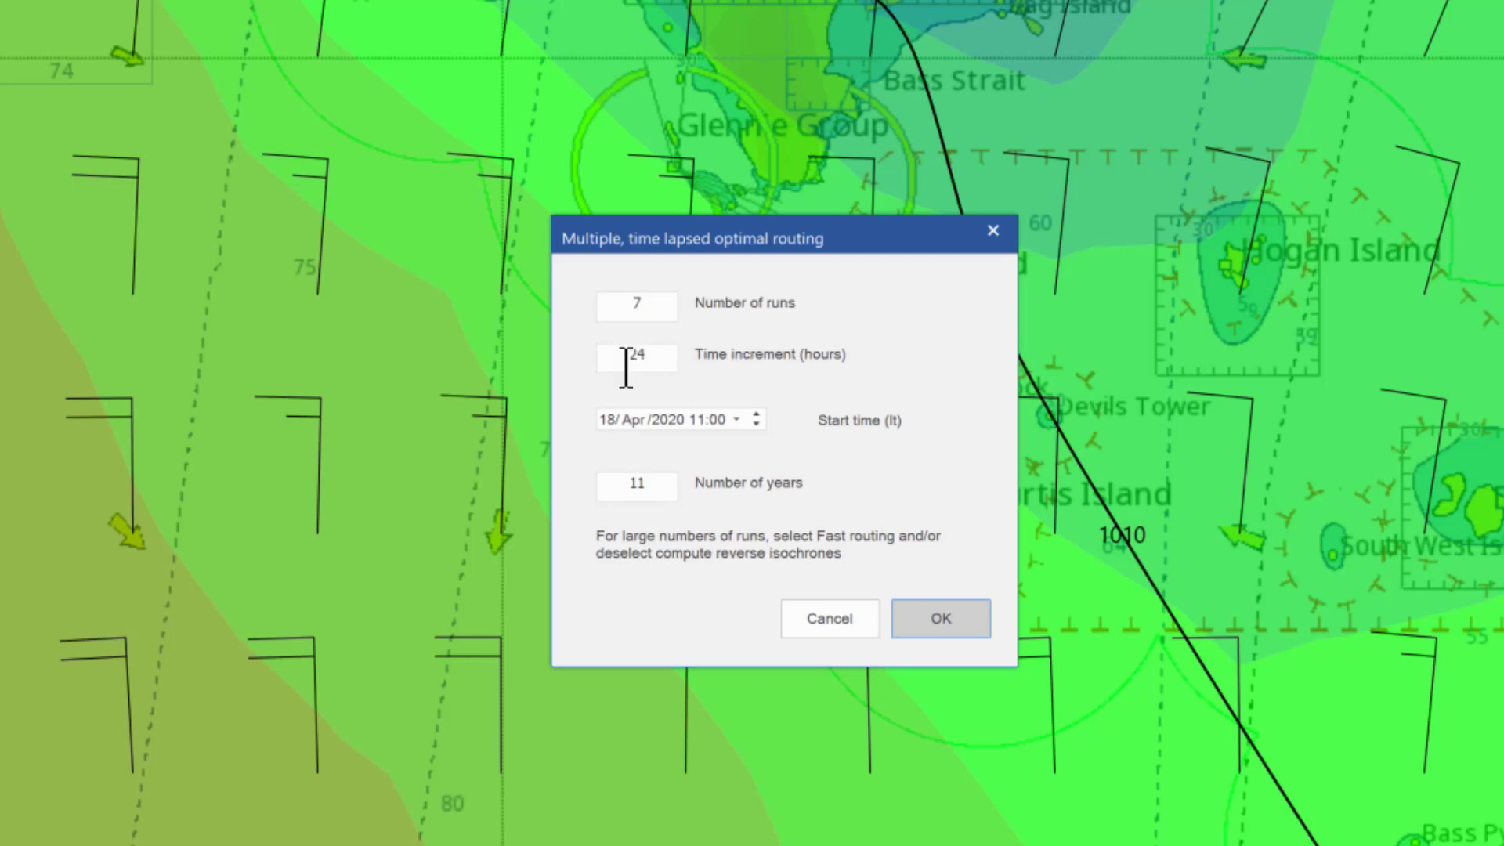
Set the multiple-routing start time to 02 Nov 2019 00:30
{"action": "left_click", "coordinate": [607, 423]}
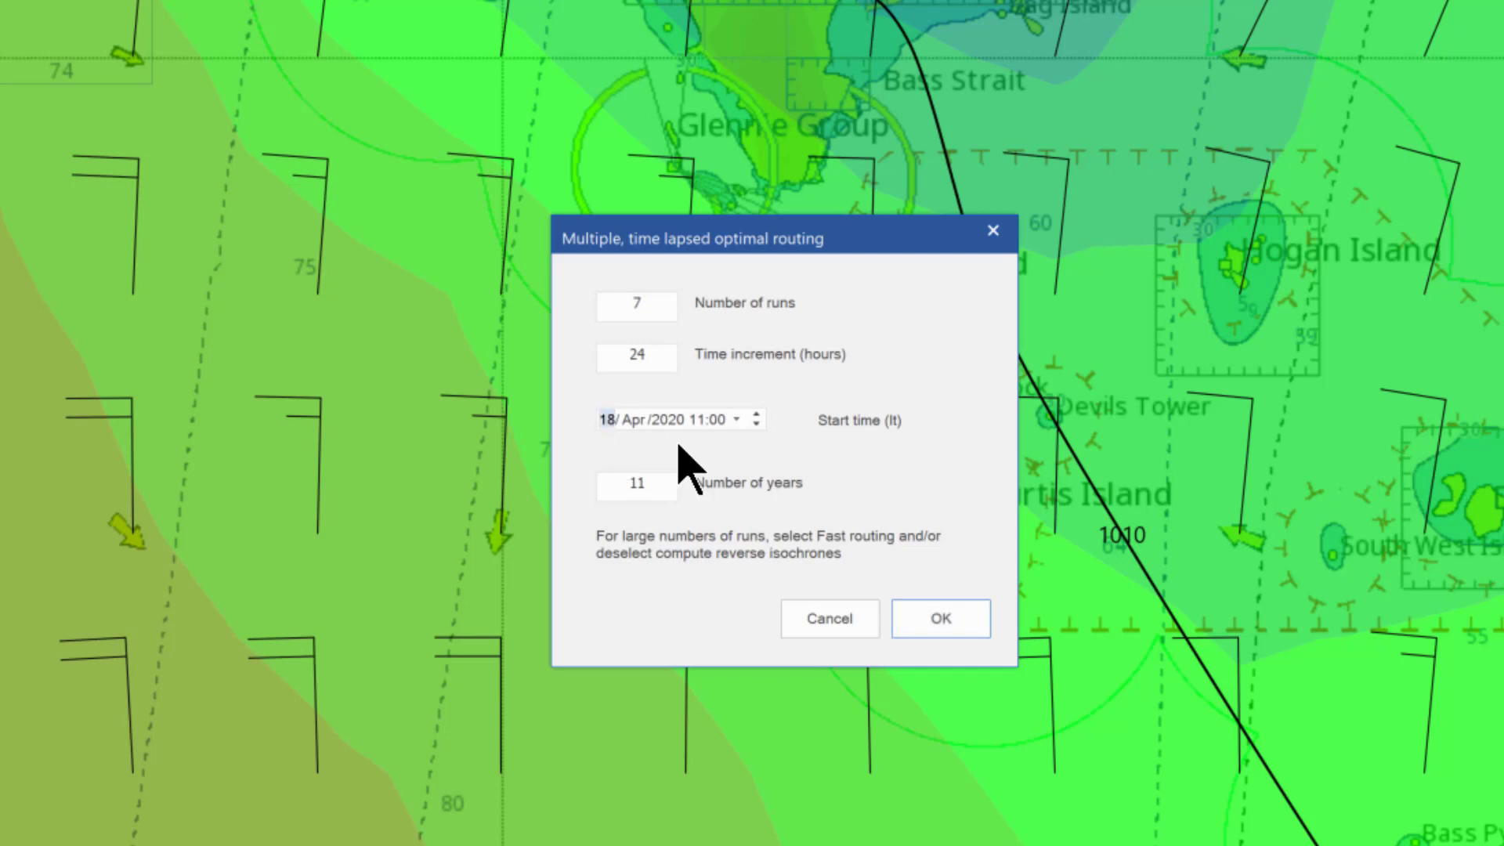
{"action": "type", "text": "02"}
{"action": "key", "text": "Up"}
{"action": "key", "text": "Up"}
{"action": "key", "text": "Up"}
{"action": "key", "text": "Up"}
{"action": "key", "text": "Up"}
{"action": "key", "text": "Up"}
{"action": "key", "text": "Up"}
{"action": "key", "text": "Right"}
{"action": "key", "text": "Down"}
{"action": "key", "text": "Right"}
{"action": "type", "text": "00"}
{"action": "key", "text": "Home"}
{"action": "left_click", "coordinate": [718, 421]}
Set the number of years to 1 and run the seven 24-hour-spaced routes
{"action": "left_click", "coordinate": [664, 484]}
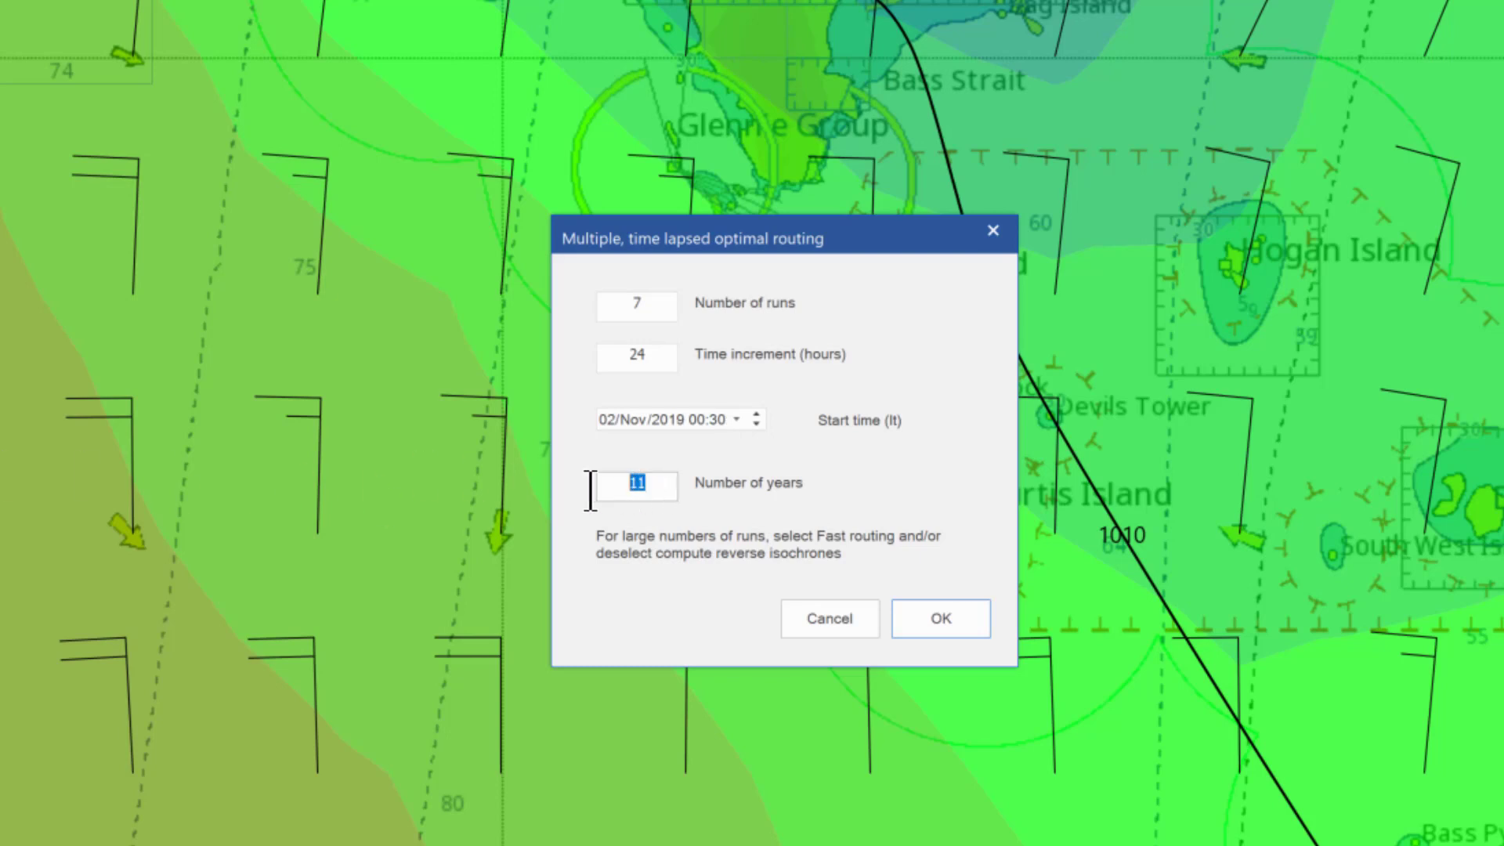
{"action": "type", "text": "1"}
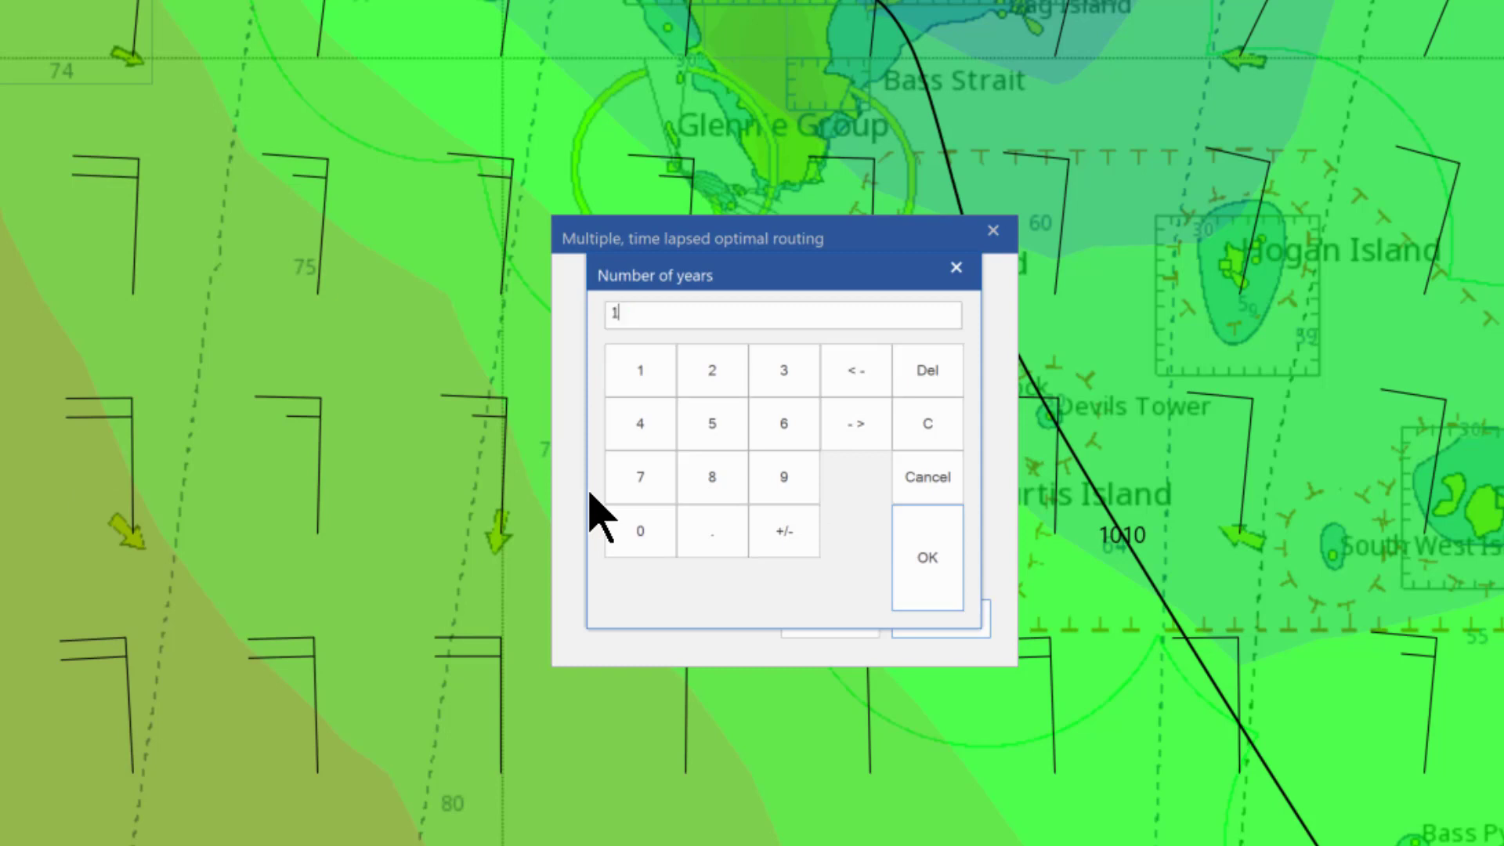
{"action": "left_click", "coordinate": [928, 586]}
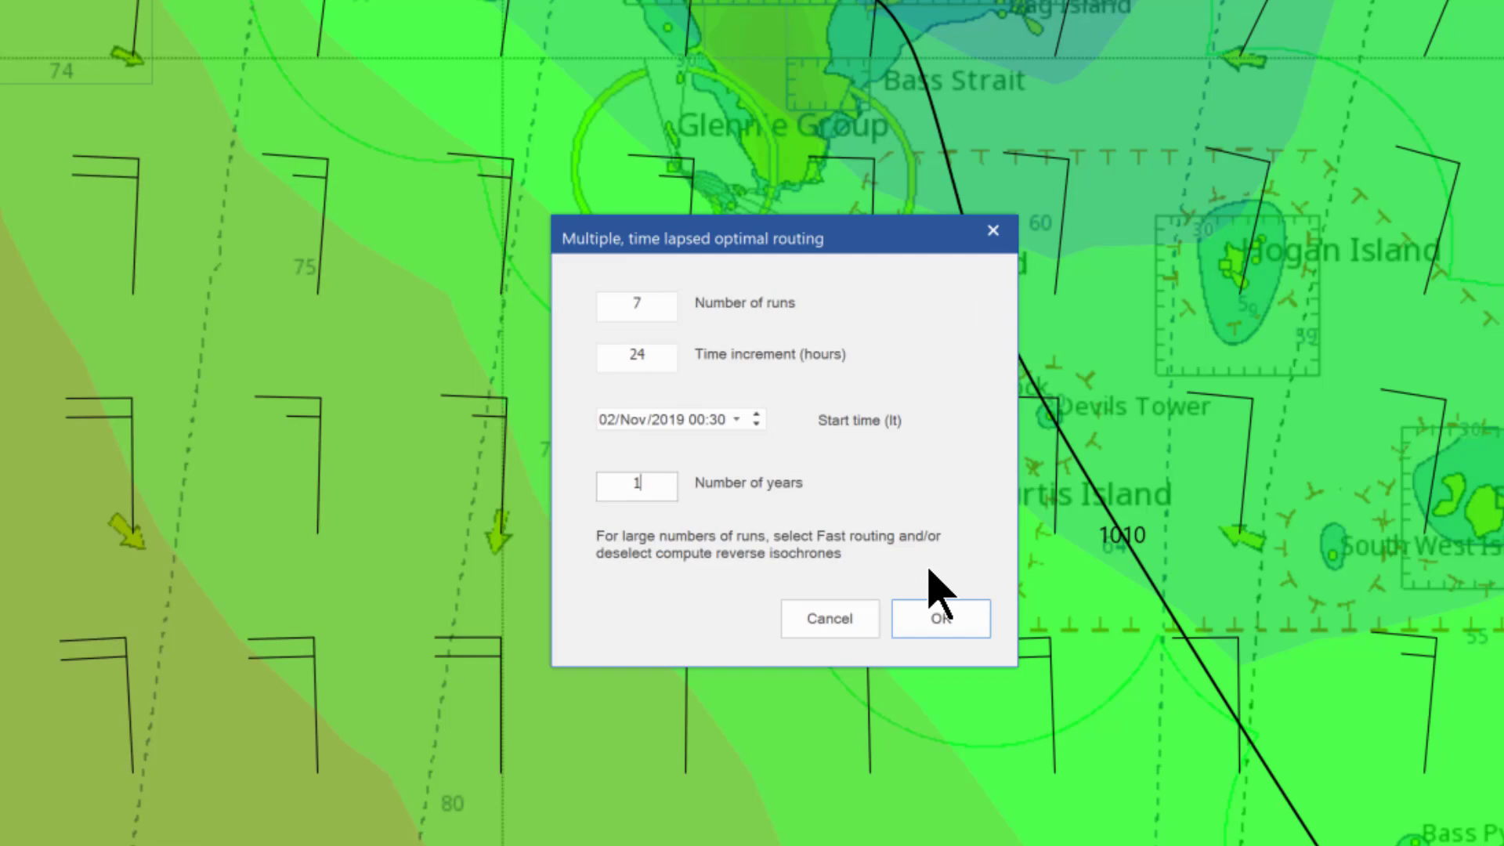
{"action": "left_click", "coordinate": [943, 615]}
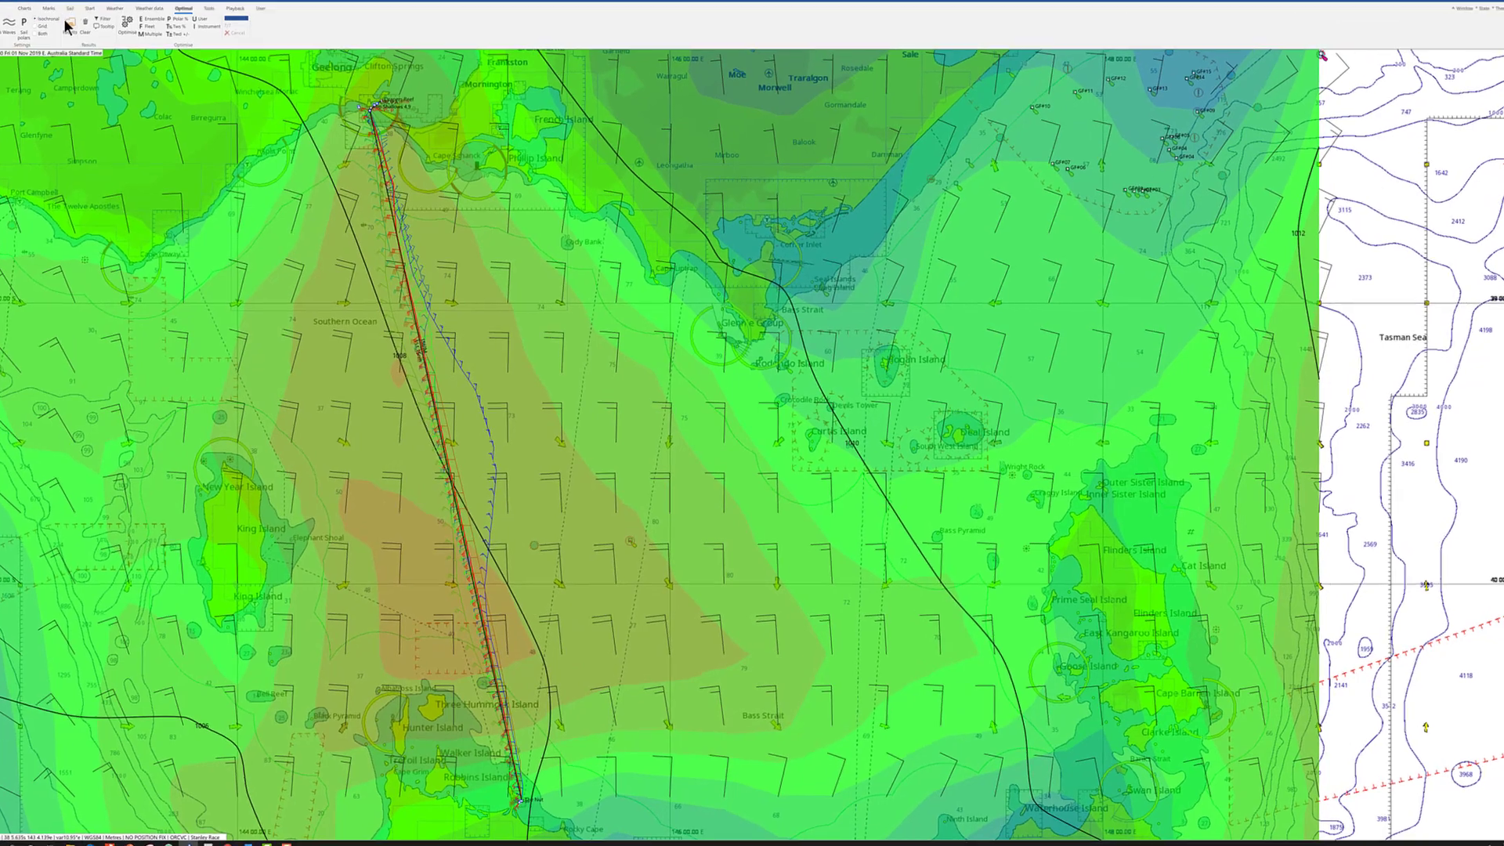
Show the Routing solutions table for the seven 02/11–08/11/2019 runs, widened so every column is visible
{"action": "left_click", "coordinate": [69, 24]}
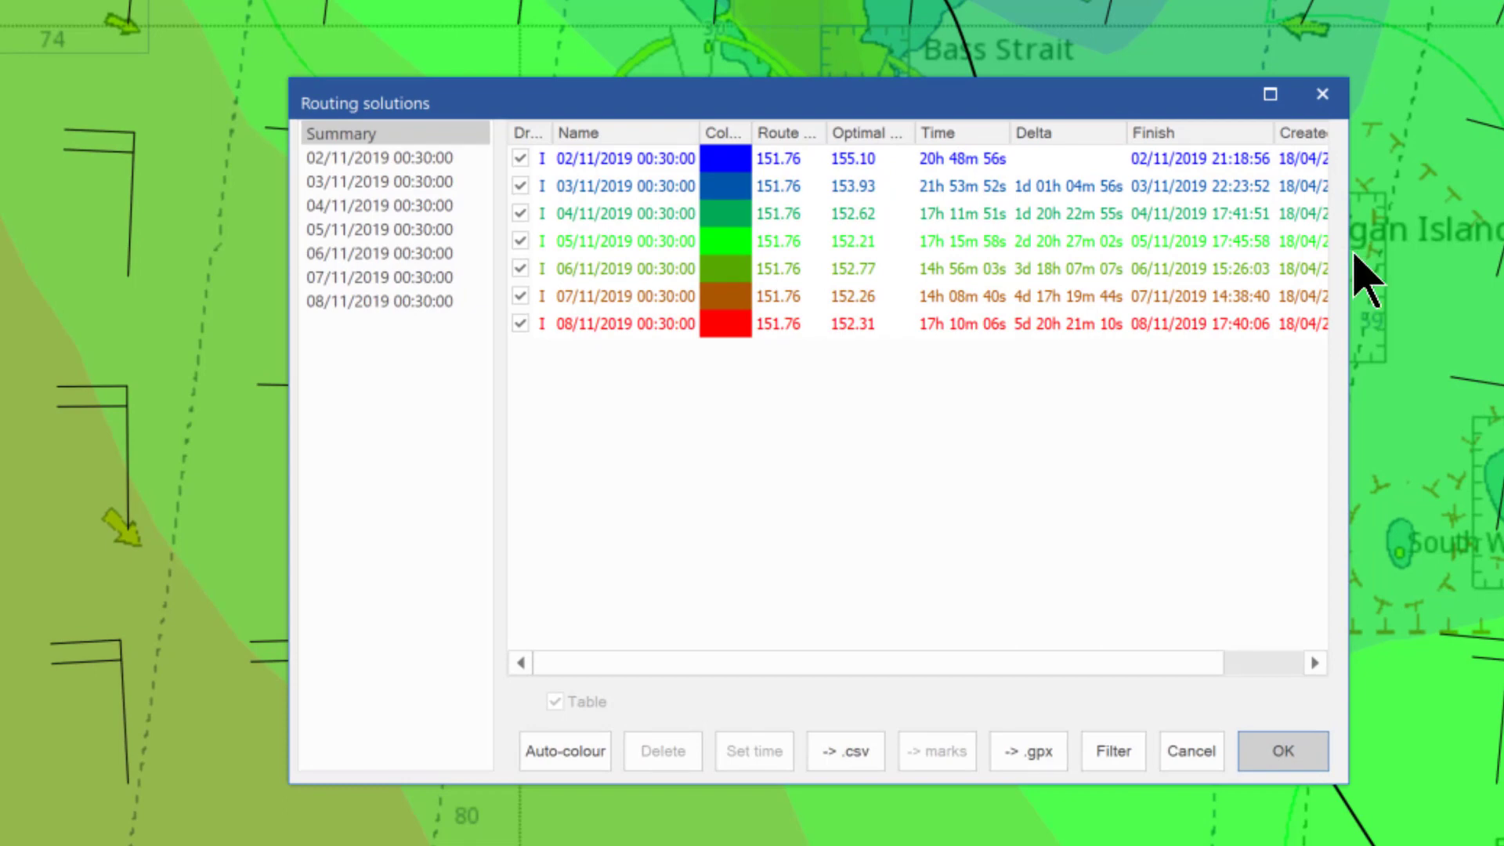
{"action": "left_click_drag", "start_coordinate": [1347, 296], "coordinate": [1503, 323]}
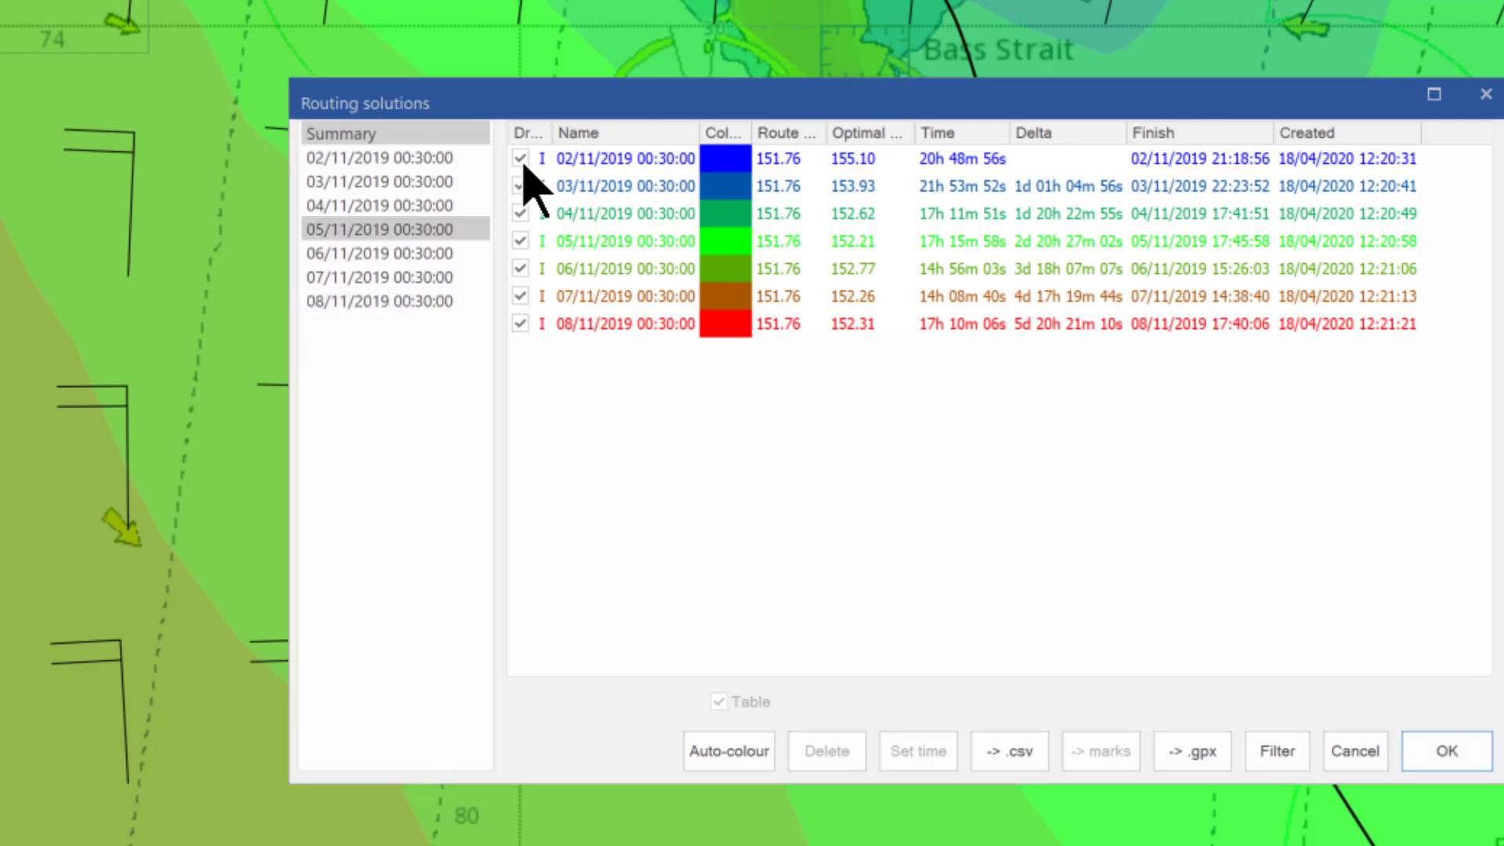
Dismiss the Routing solutions table with OK to return to the route chart
{"action": "left_click", "coordinate": [1447, 750]}
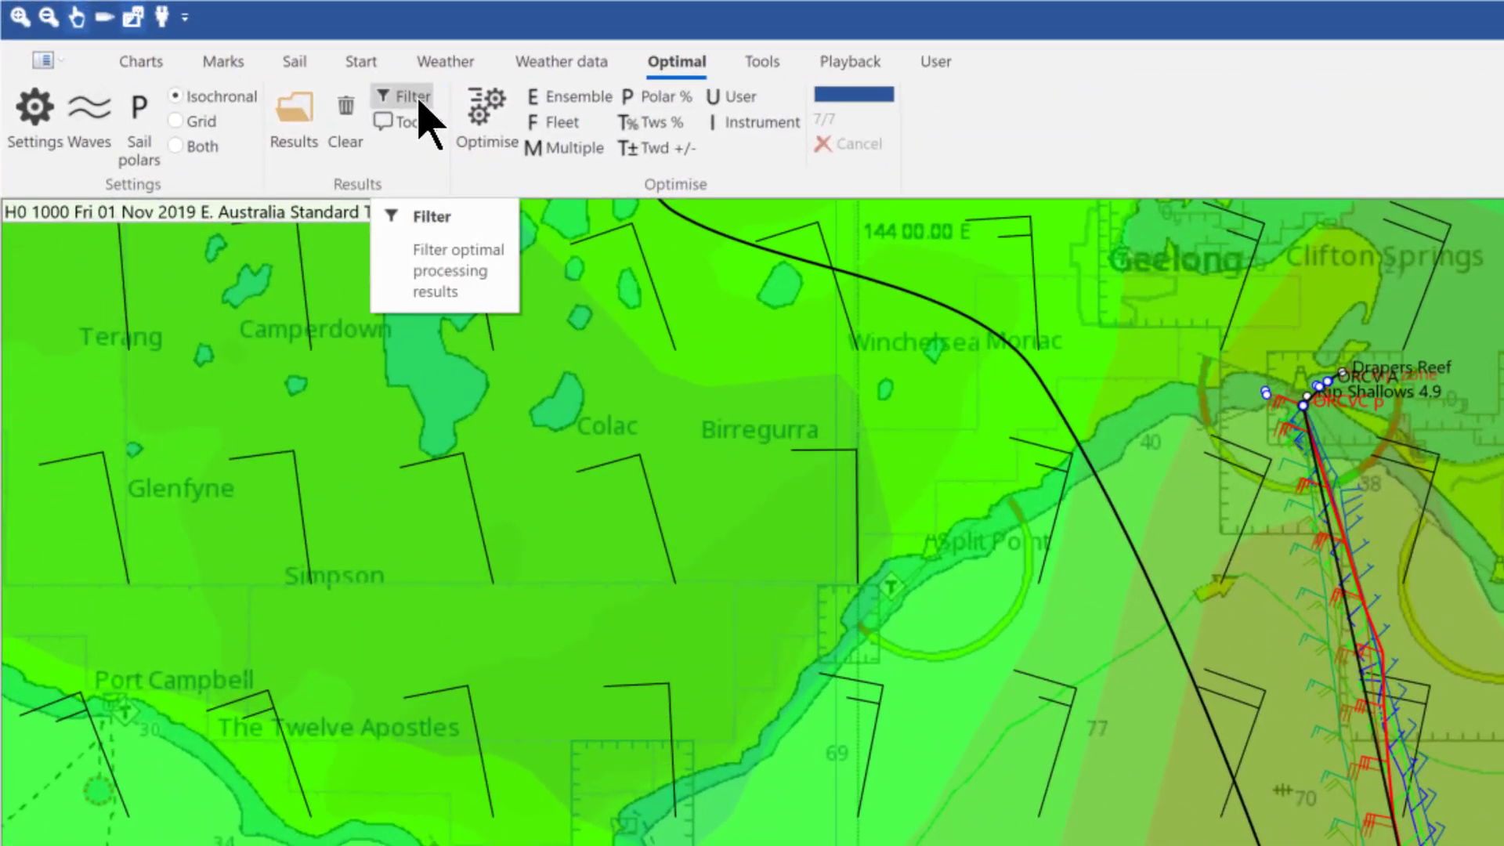
Run the optimal solutions filter with dTwa 10 and dTws 1, saving output as nov19_7droutesM2S in Melb Stanley
{"action": "left_click", "coordinate": [419, 100]}
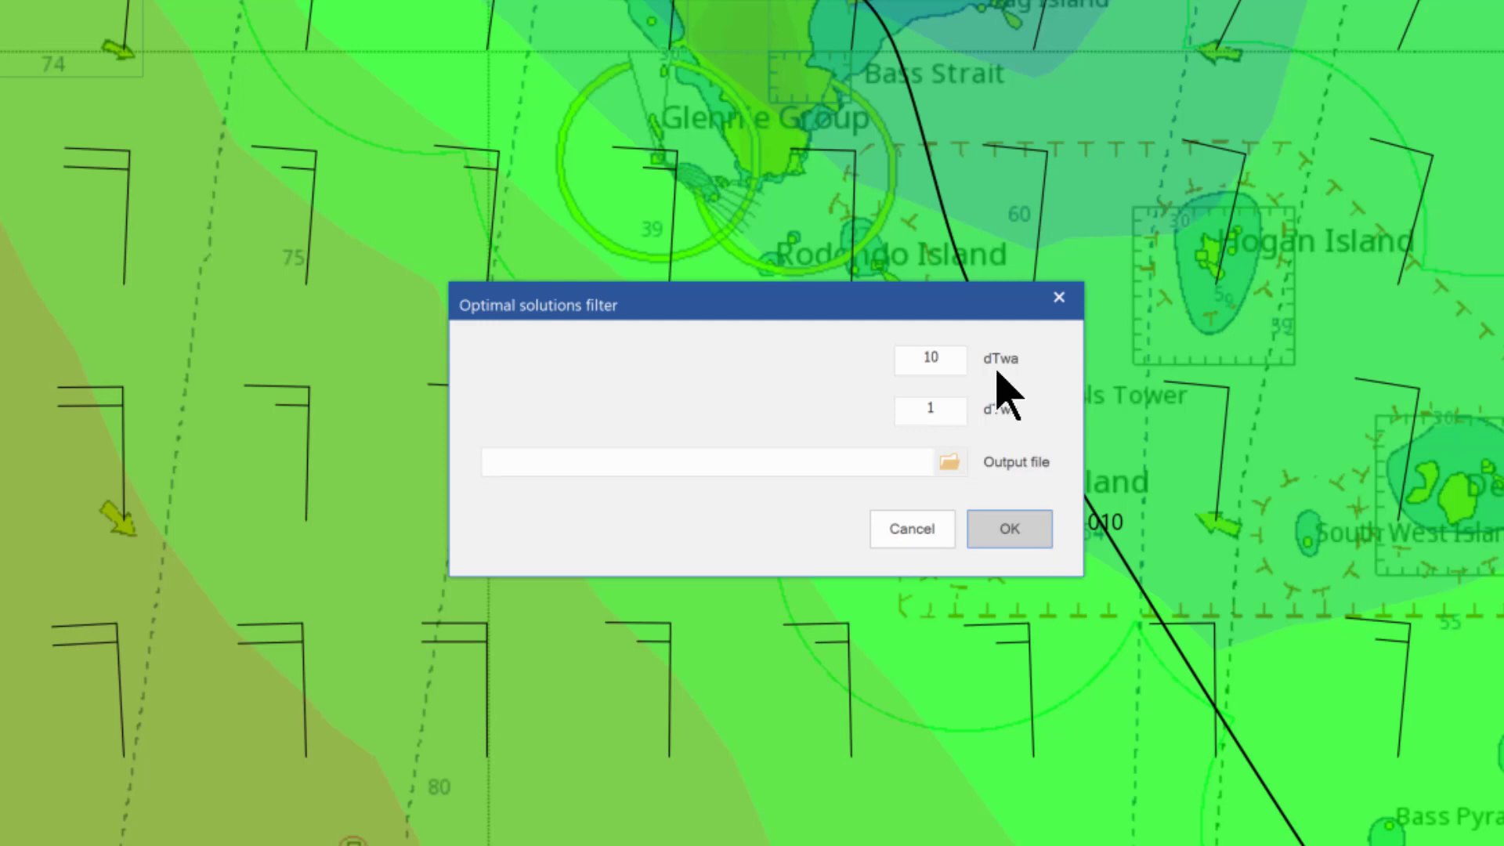
{"action": "left_click", "coordinate": [955, 466]}
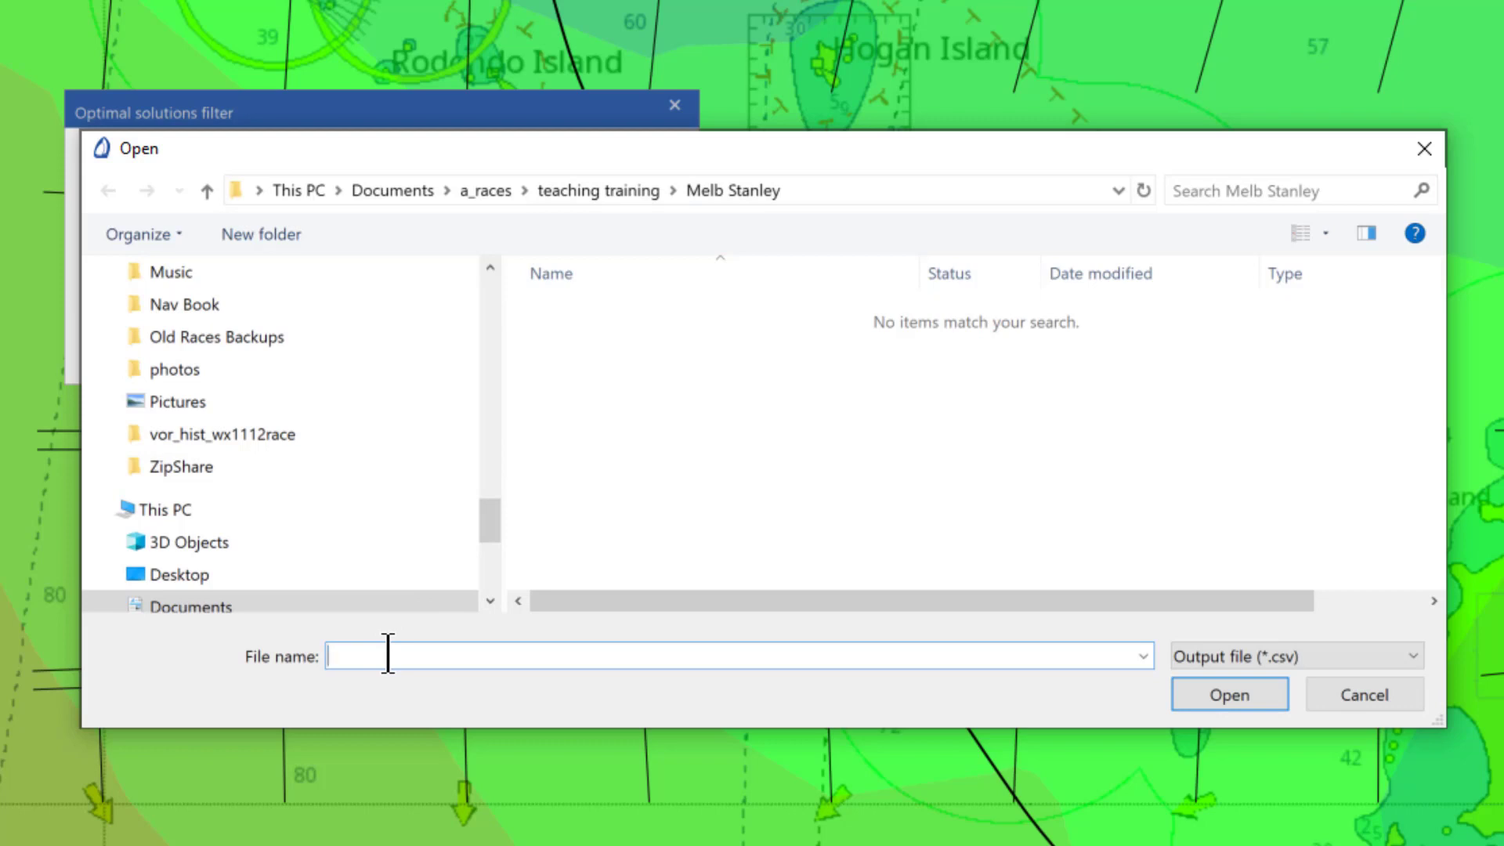
{"action": "type", "text": "nov19_7droutesM2S"}
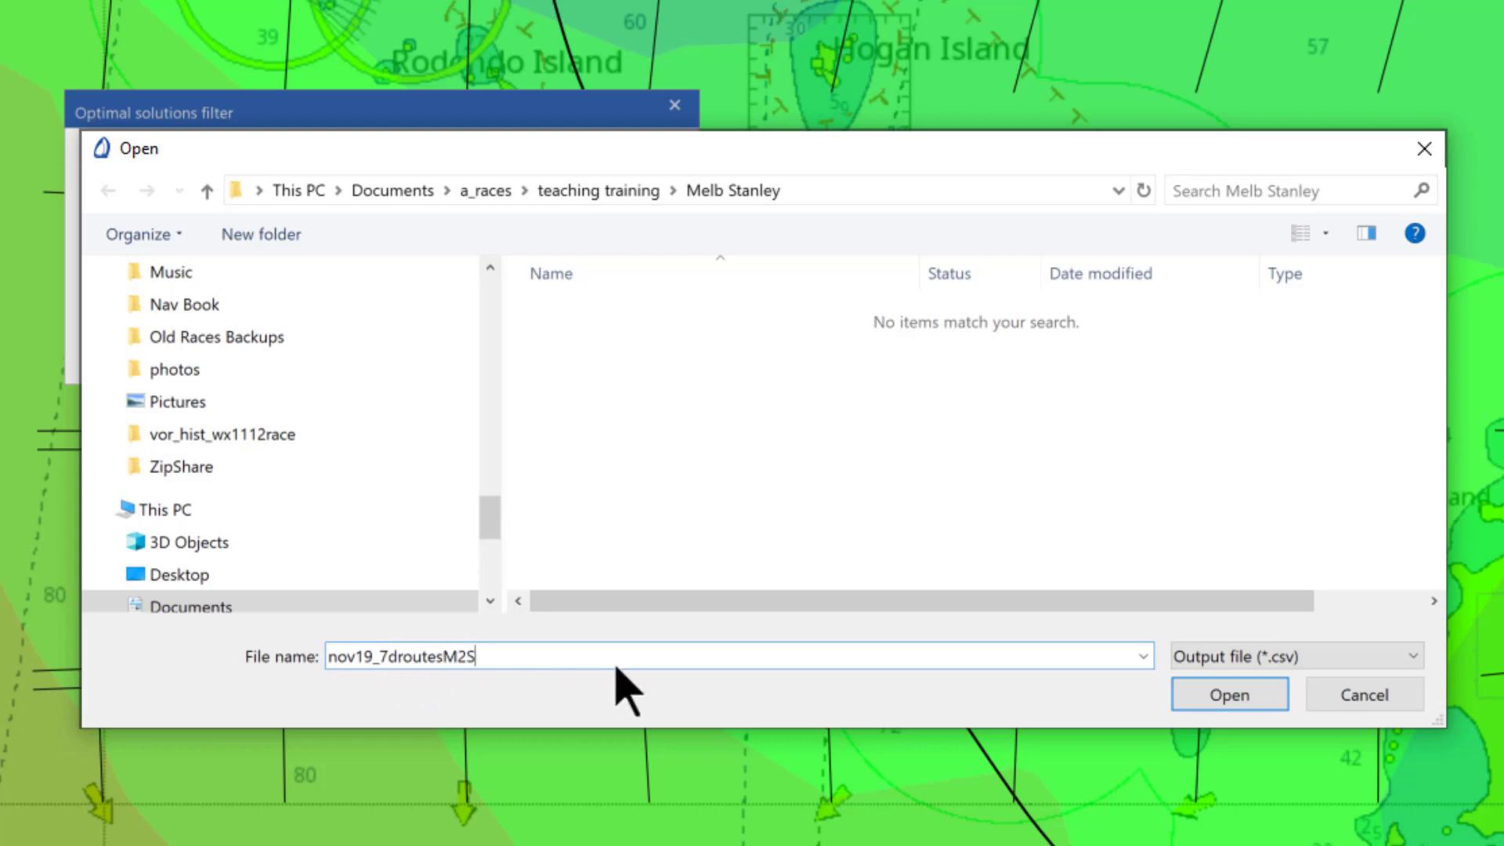
{"action": "left_click", "coordinate": [1240, 704]}
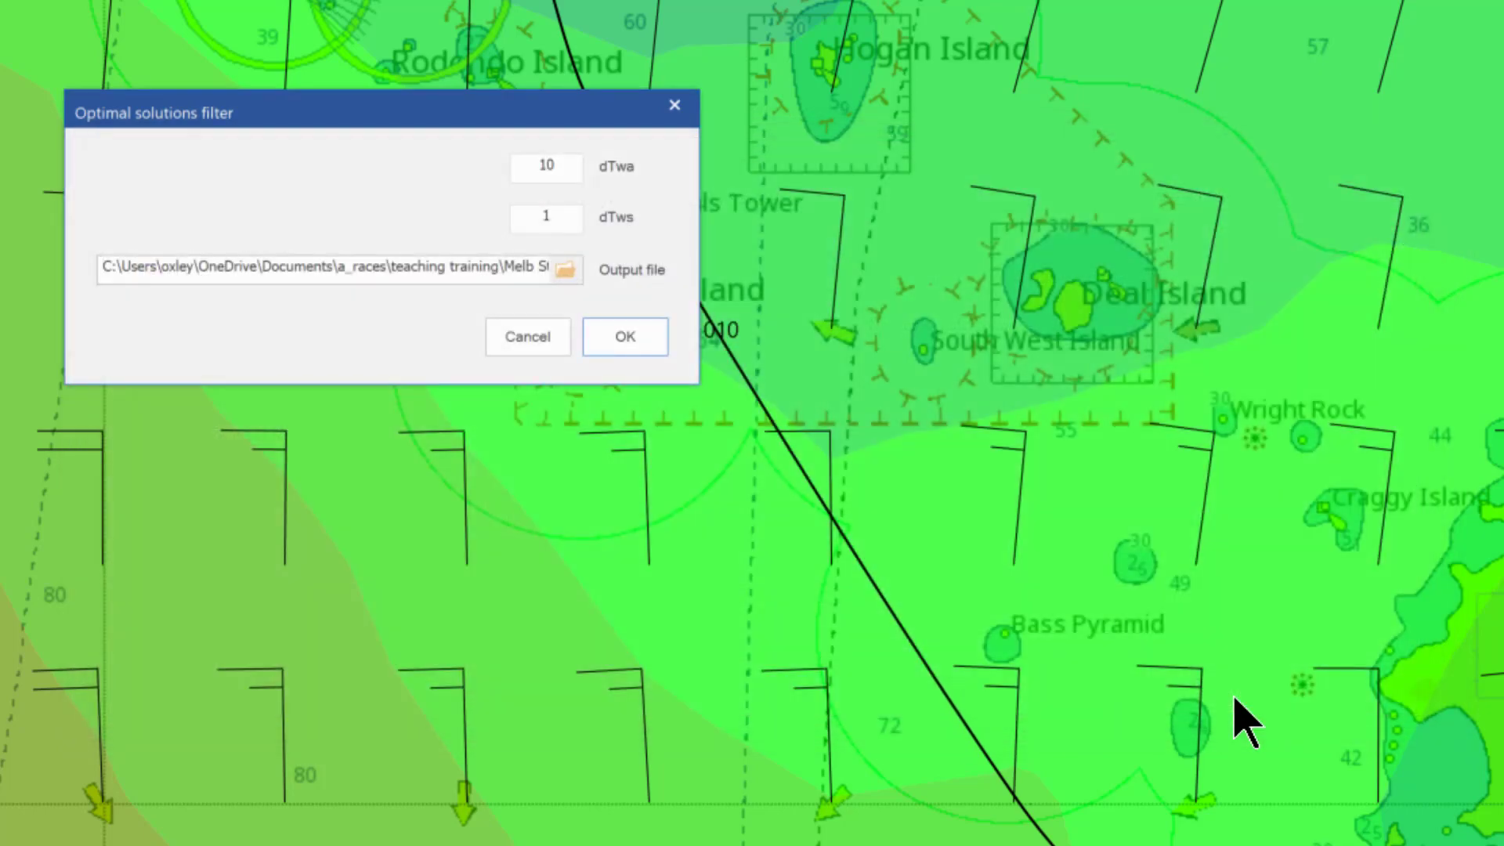
{"action": "left_click", "coordinate": [625, 337]}
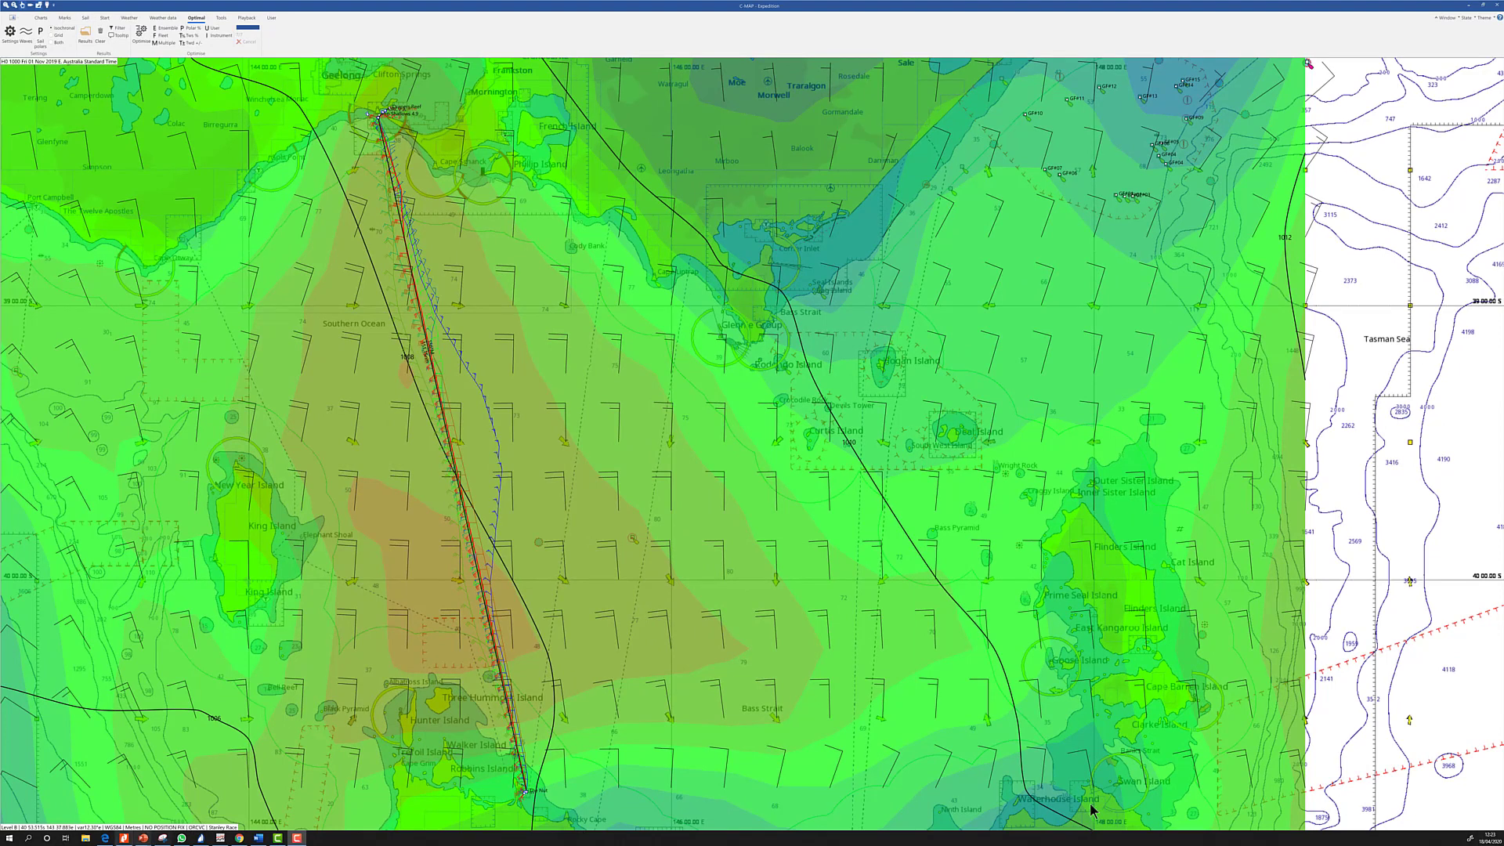
Open nov19_7droutesM2S.csv in Excel from File Explorer's Recent files
{"action": "left_click", "coordinate": [87, 838]}
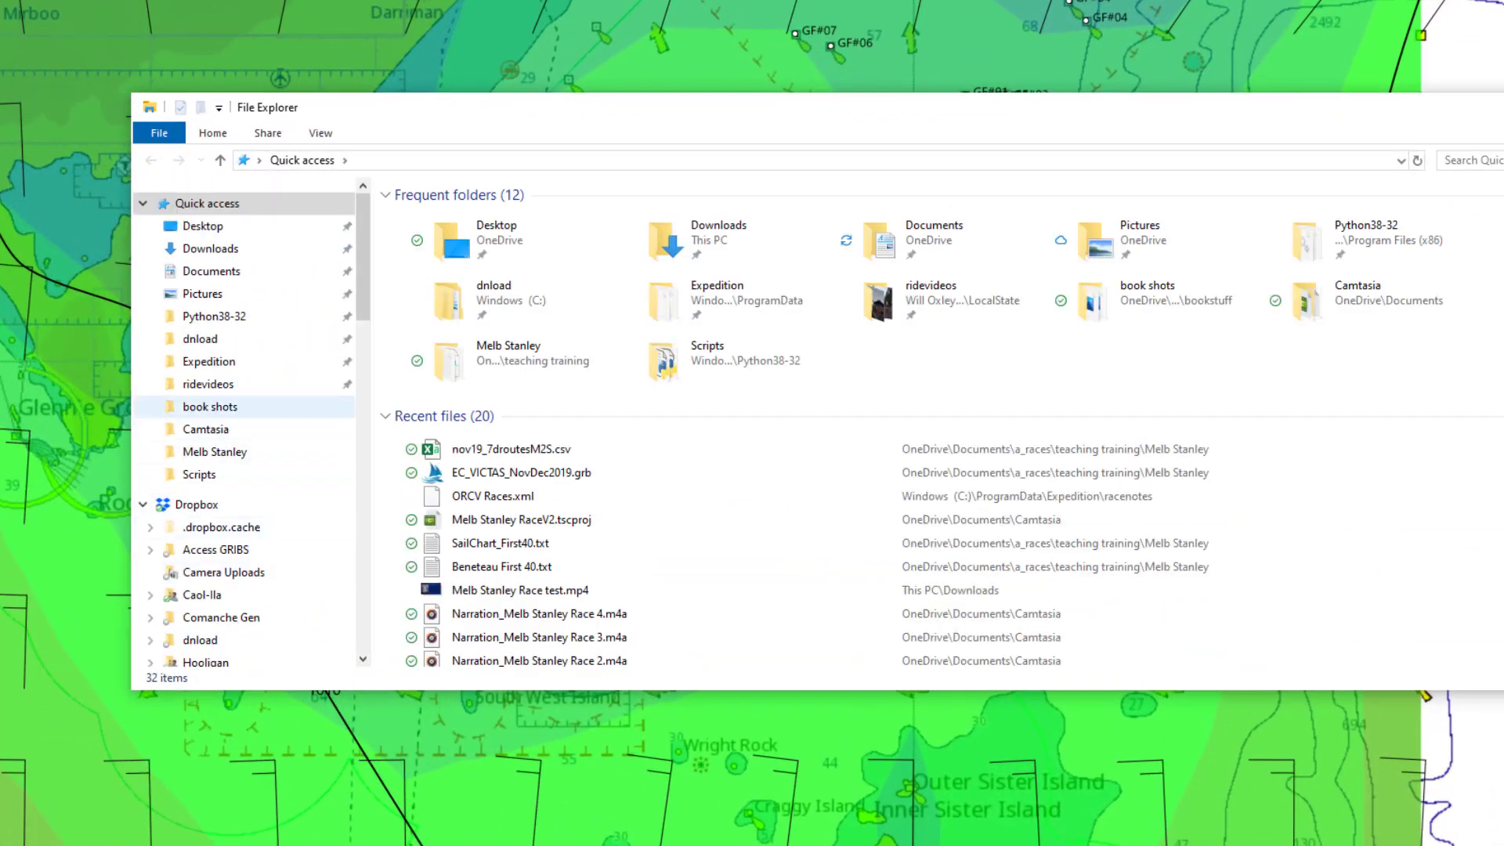
{"action": "left_click", "coordinate": [528, 449]}
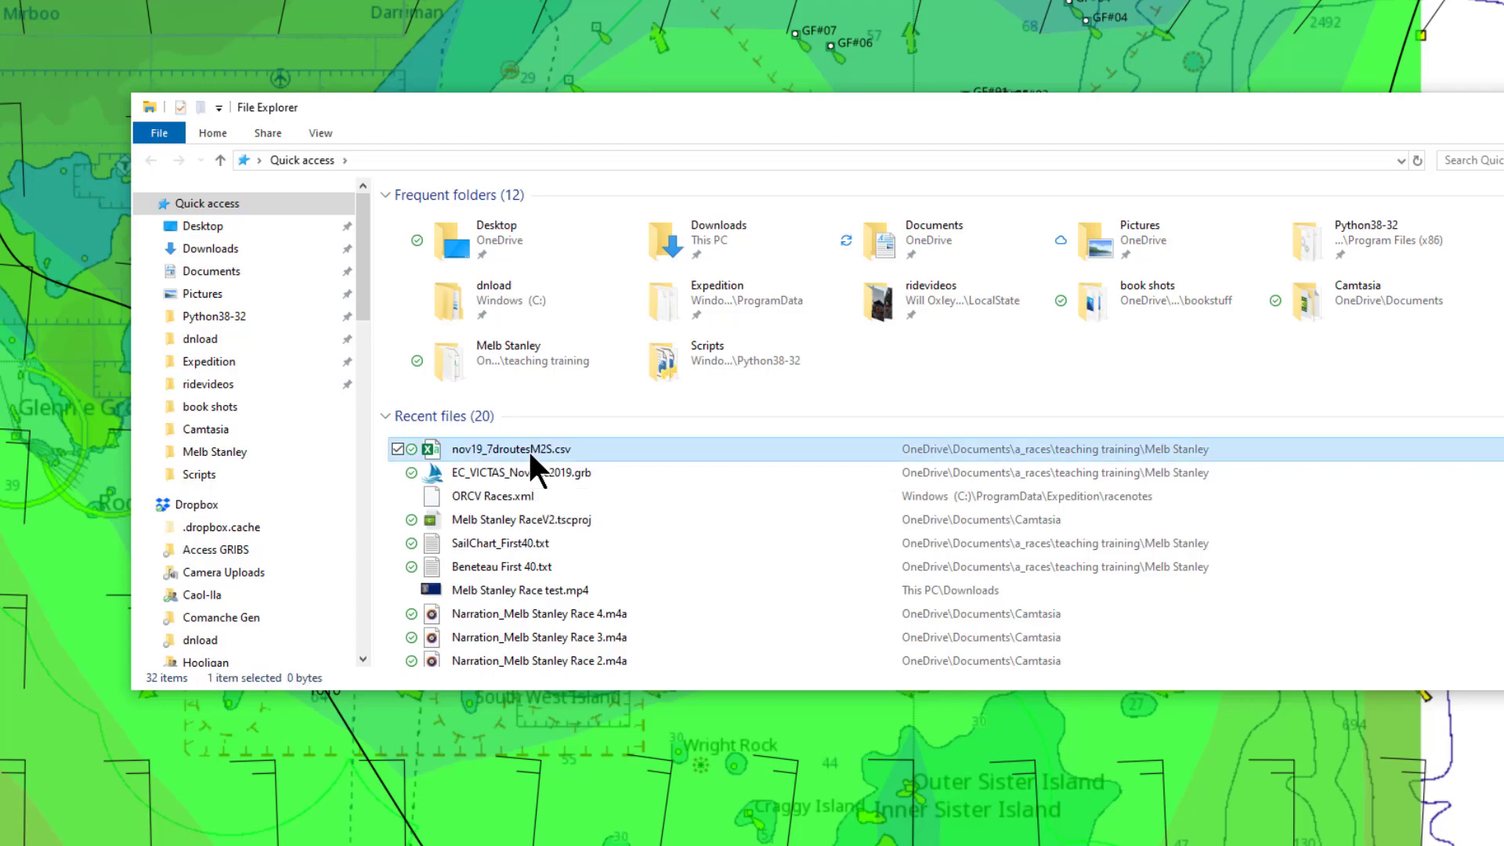
{"action": "double_click", "coordinate": [528, 449]}
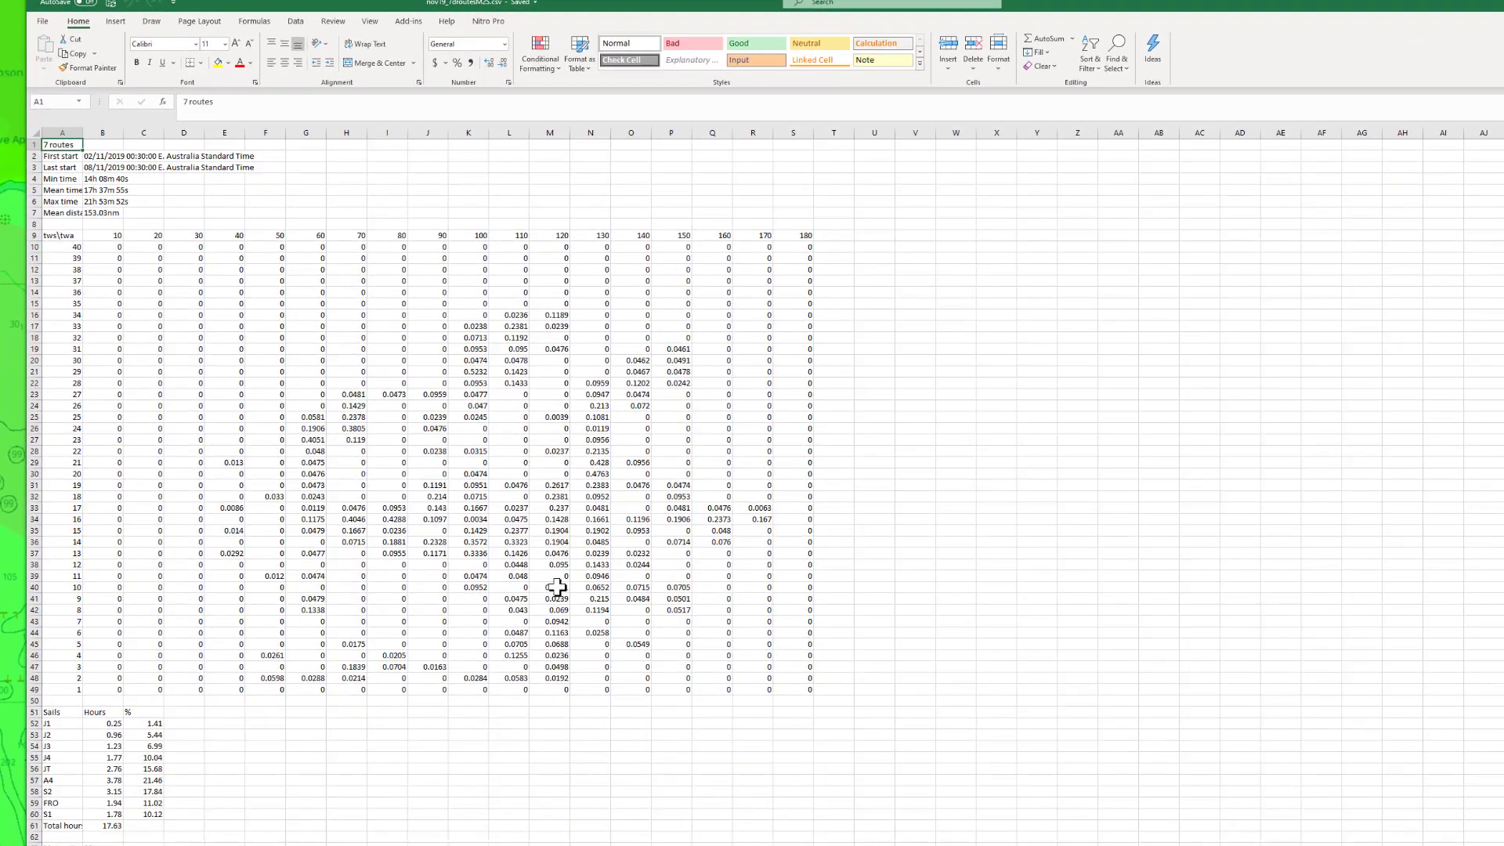
Widen column A of the nov19_7droutesM2S sheet so its labels show, then switch to the View ribbon
{"action": "scroll", "coordinate": [548, 583], "scroll_direction": "down", "scroll_amount": 2}
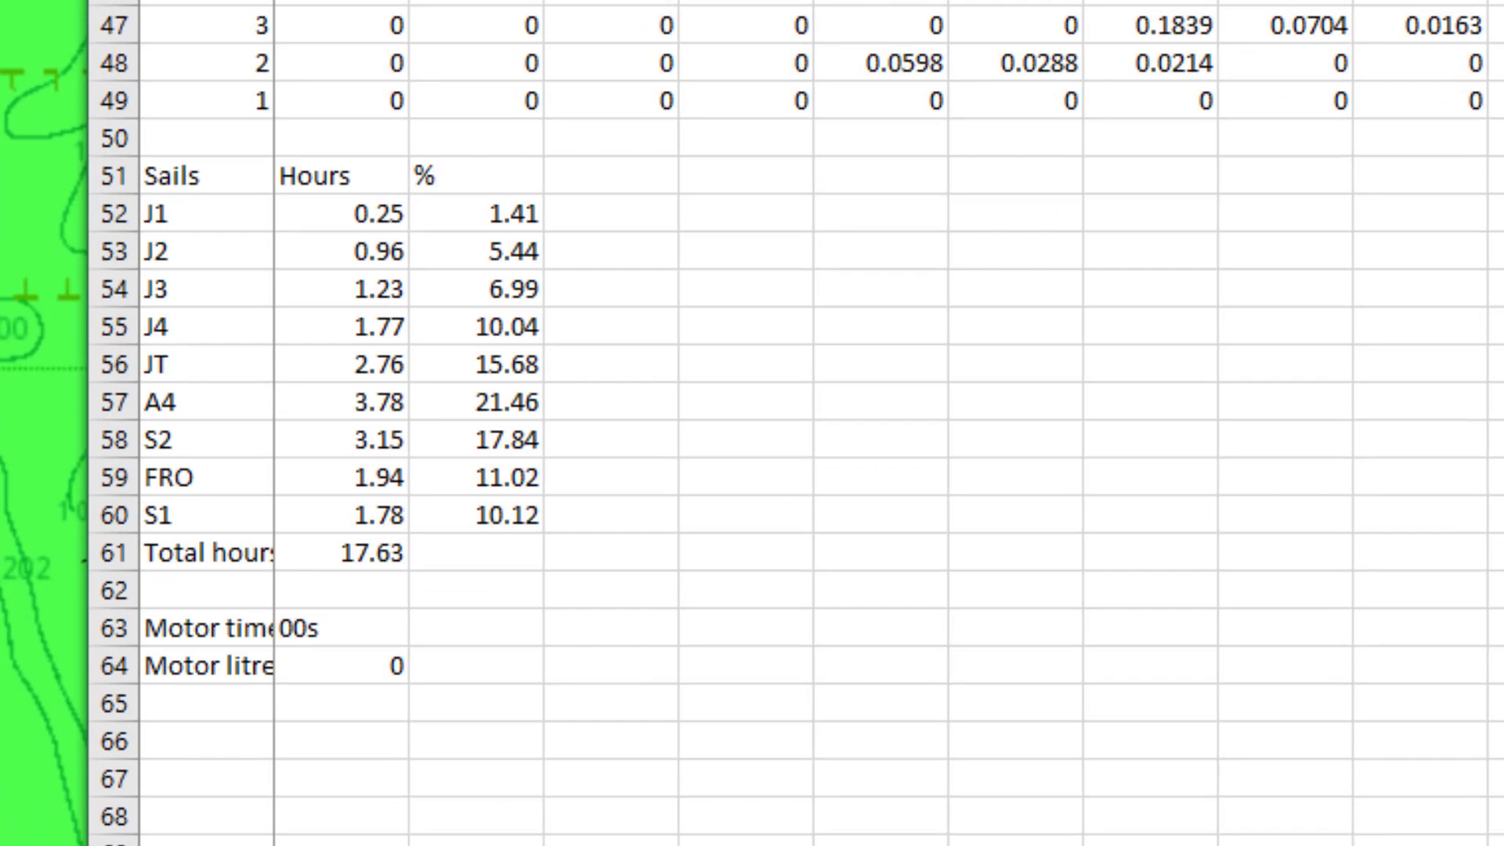
{"action": "left_click_drag", "start_coordinate": [274, 0], "coordinate": [341, 0]}
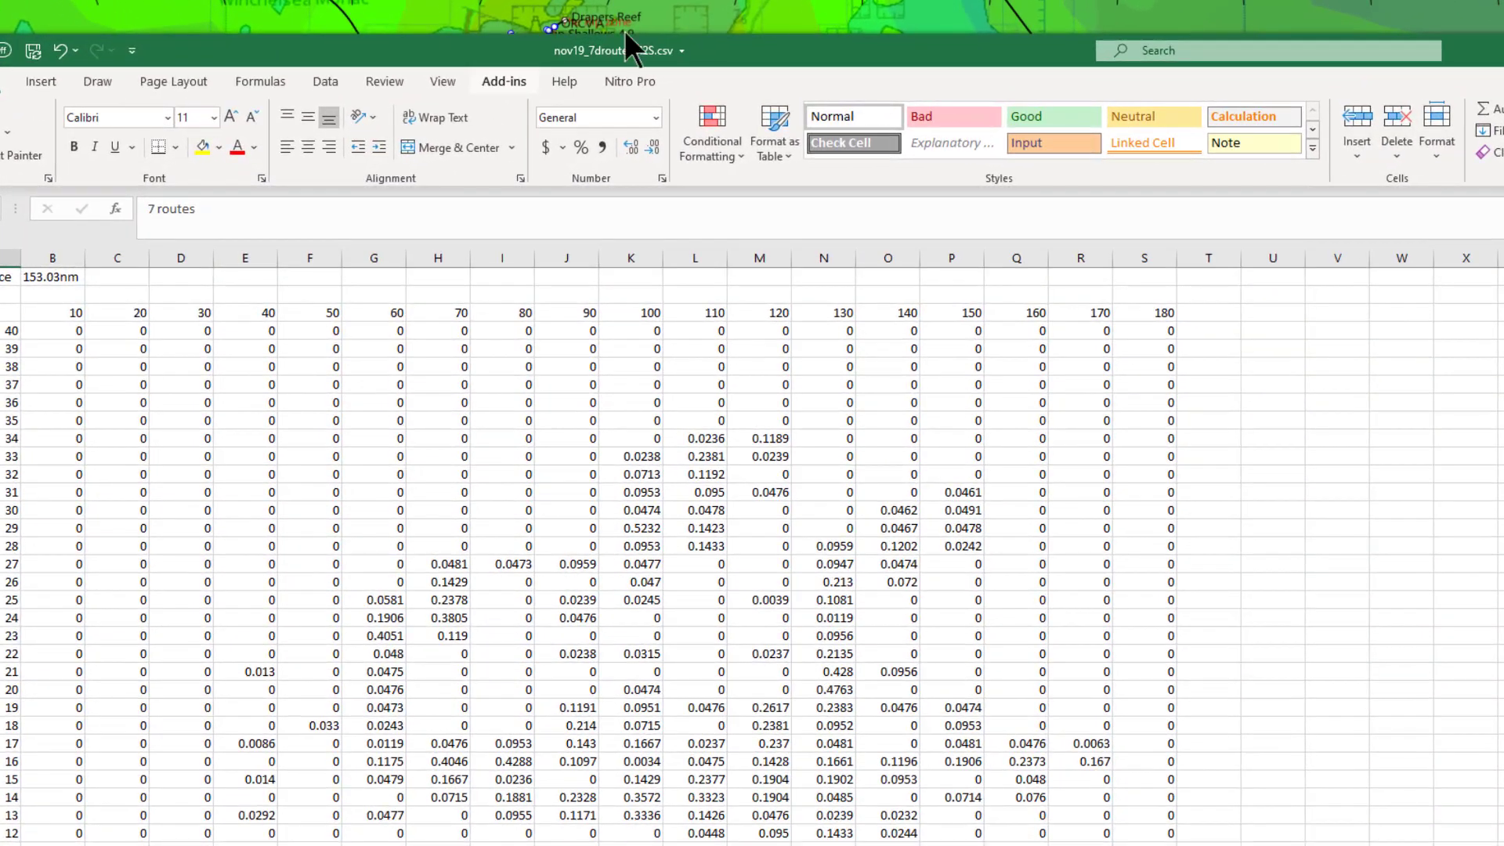
{"action": "left_click", "coordinate": [425, 94]}
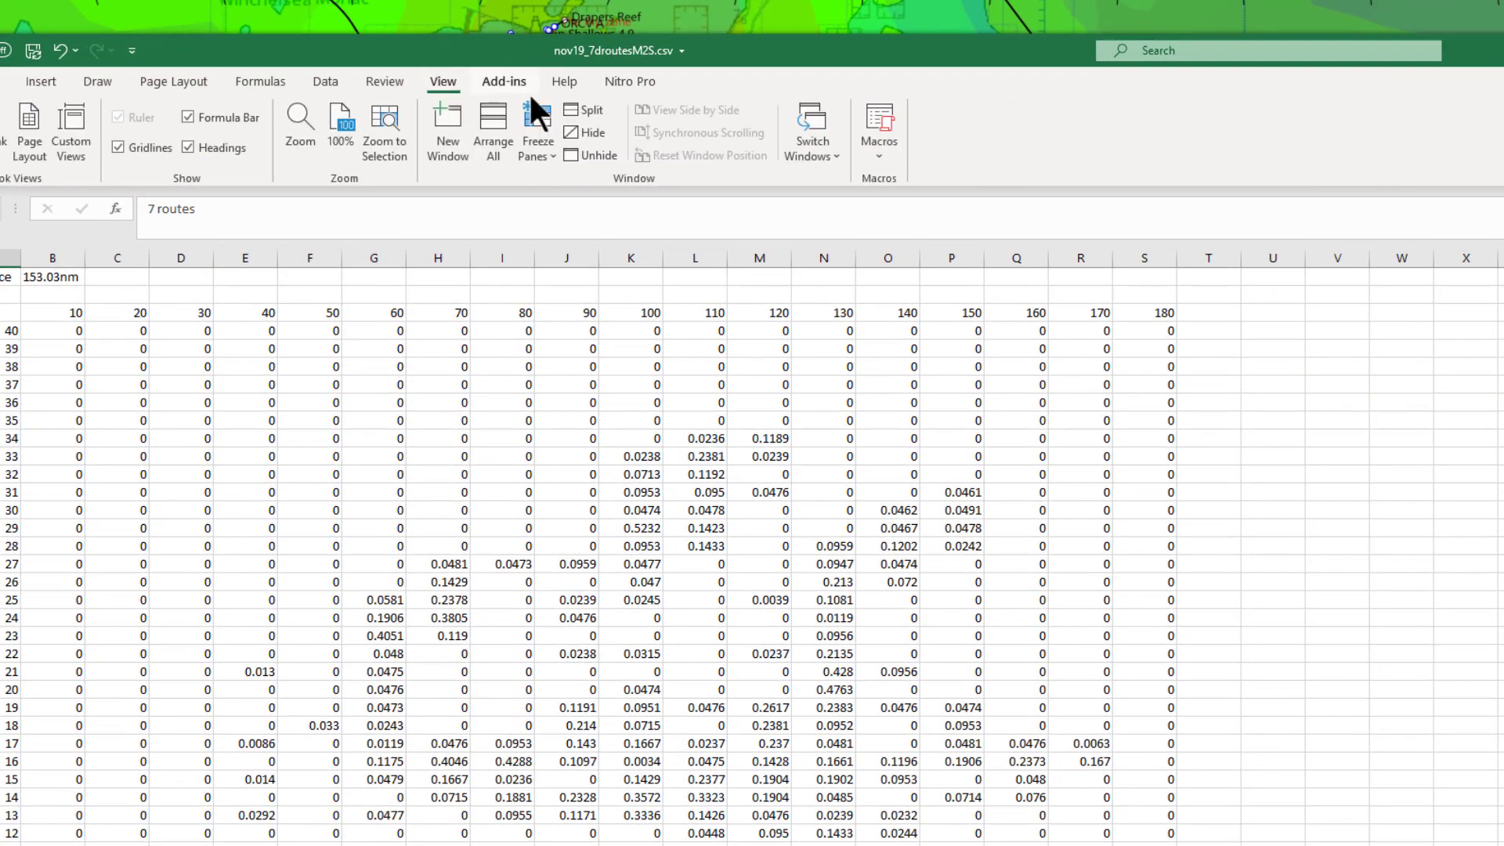
Run the ExpFilterJul2019 macro to colour-code the route wind table and build the sail and hours summaries
{"action": "left_click", "coordinate": [882, 127]}
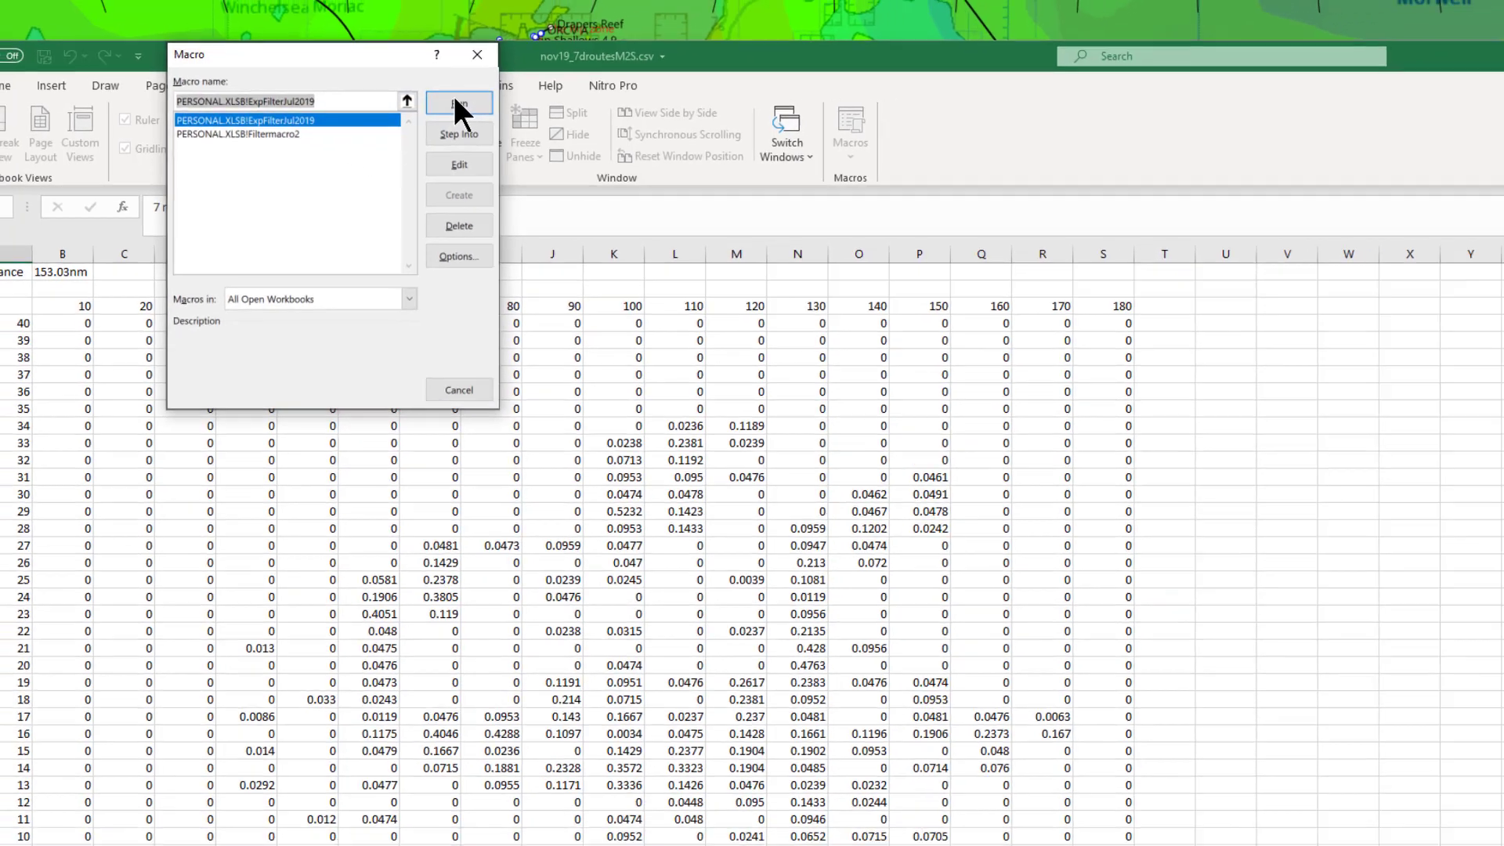
{"action": "left_click", "coordinate": [459, 103]}
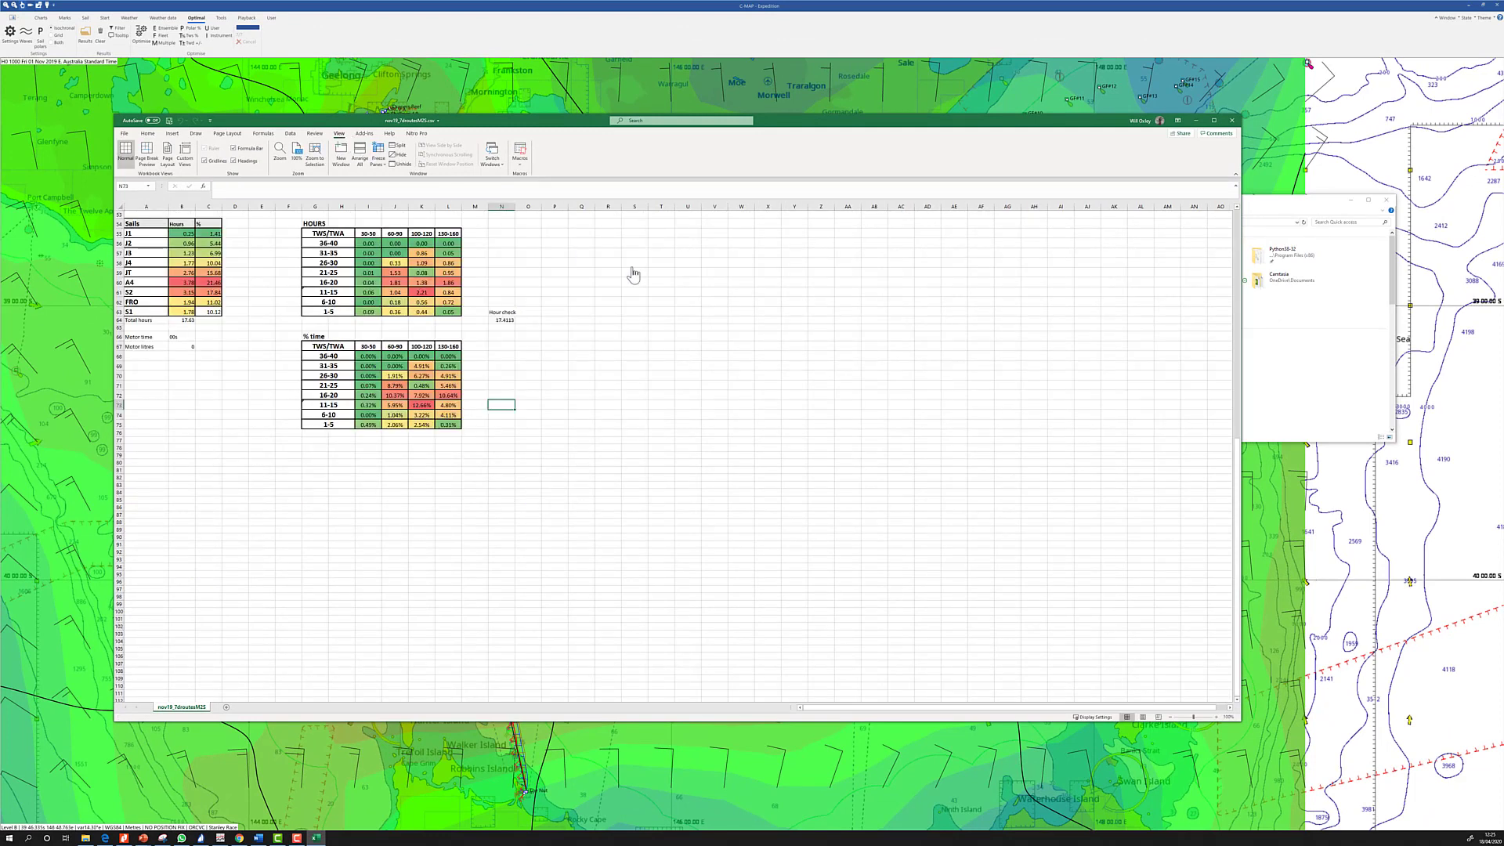
{"action": "left_click_drag", "start_coordinate": [1237, 539], "coordinate": [1247, 443]}
{"action": "left_click_drag", "start_coordinate": [1235, 288], "coordinate": [1229, 245]}
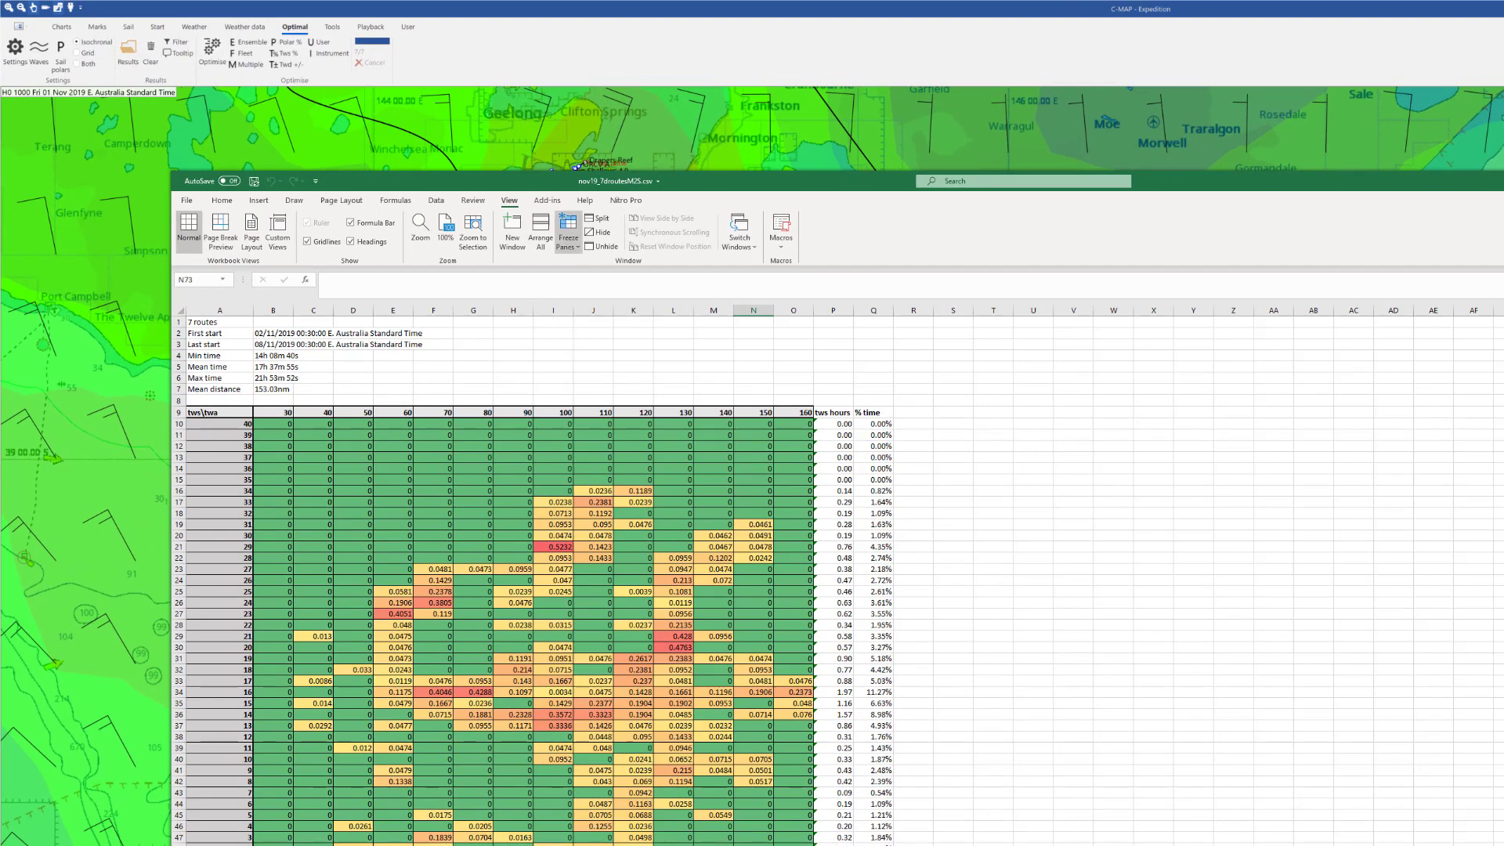
Run the Filtermacro2 macro to round the grid values to 2 decimal places
{"action": "left_click", "coordinate": [782, 243]}
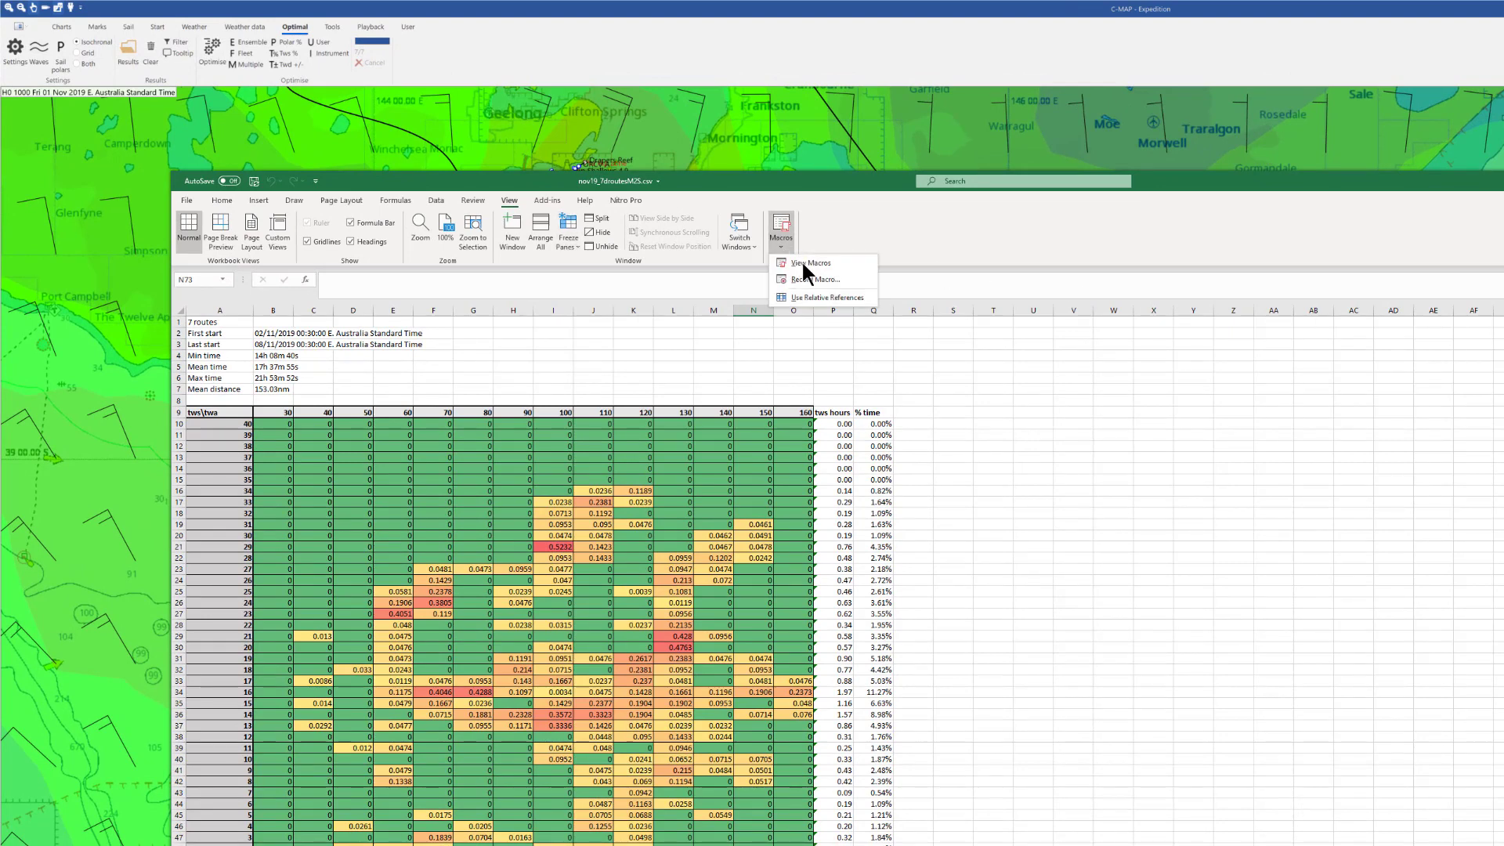
{"action": "left_click", "coordinate": [802, 262]}
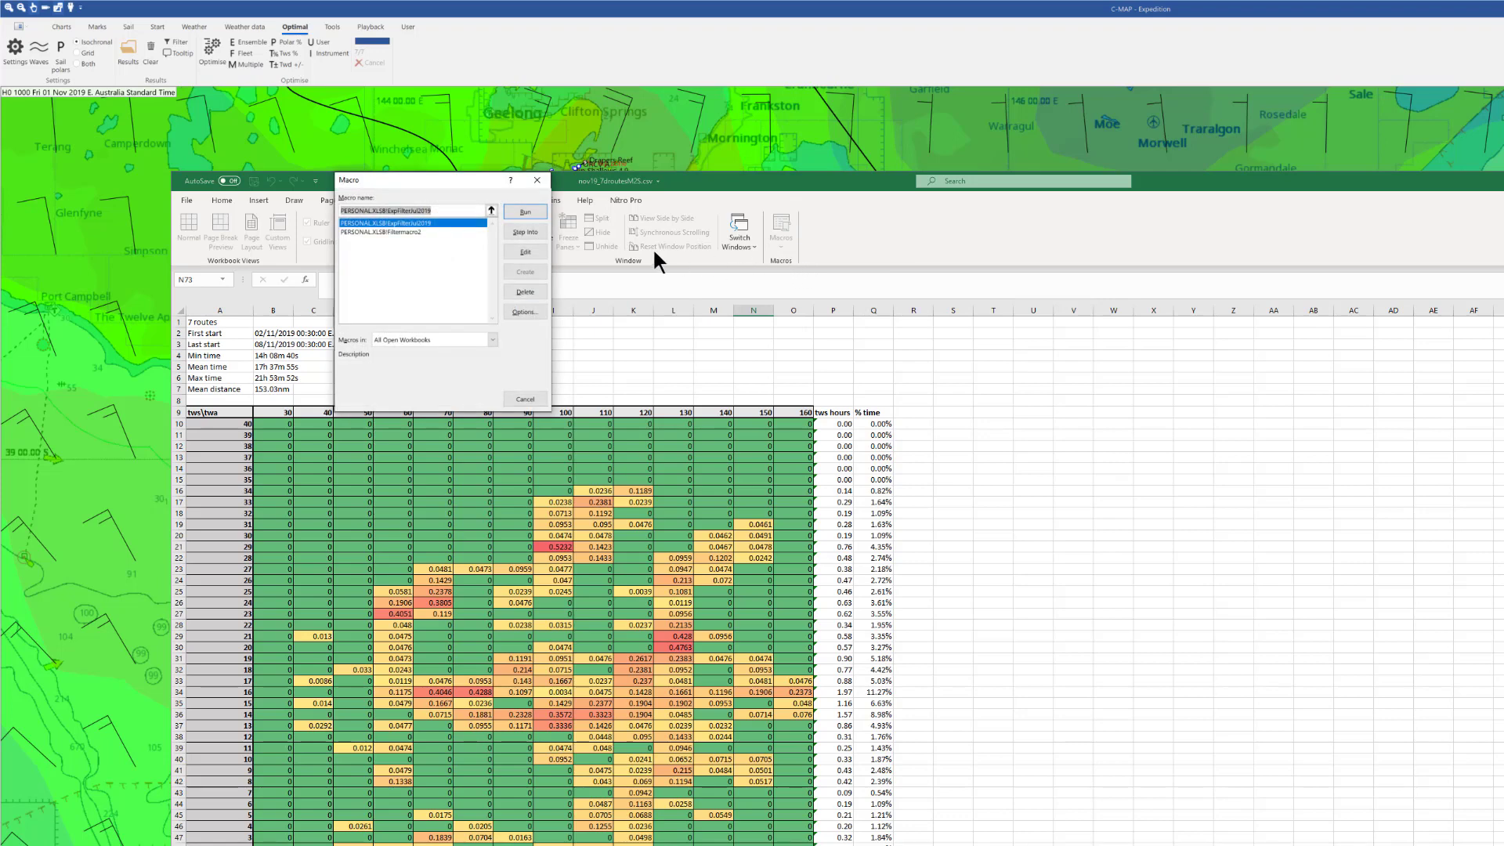
{"action": "left_click", "coordinate": [411, 232]}
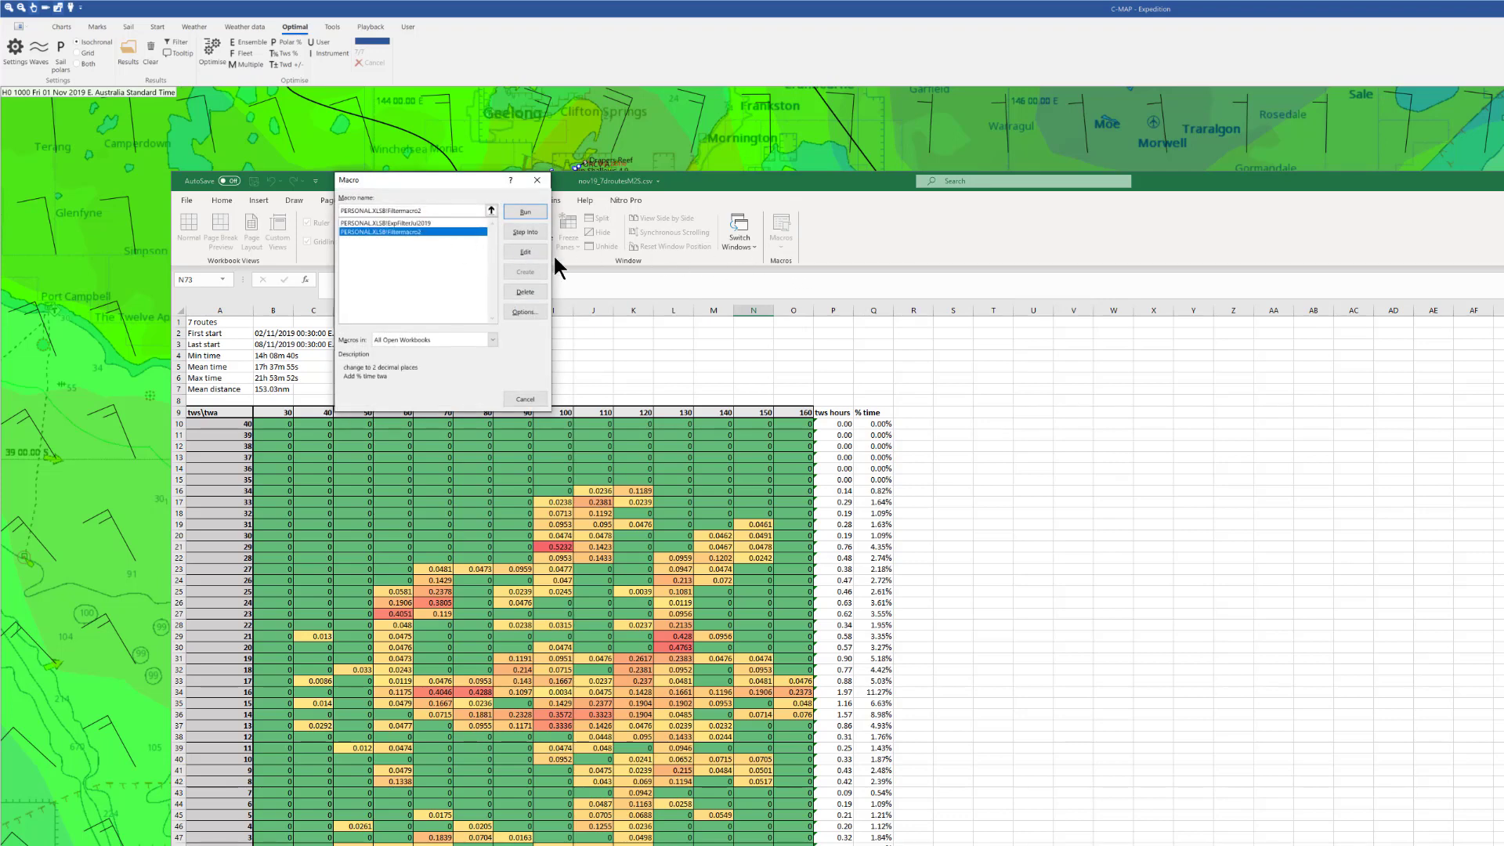
{"action": "left_click", "coordinate": [532, 213]}
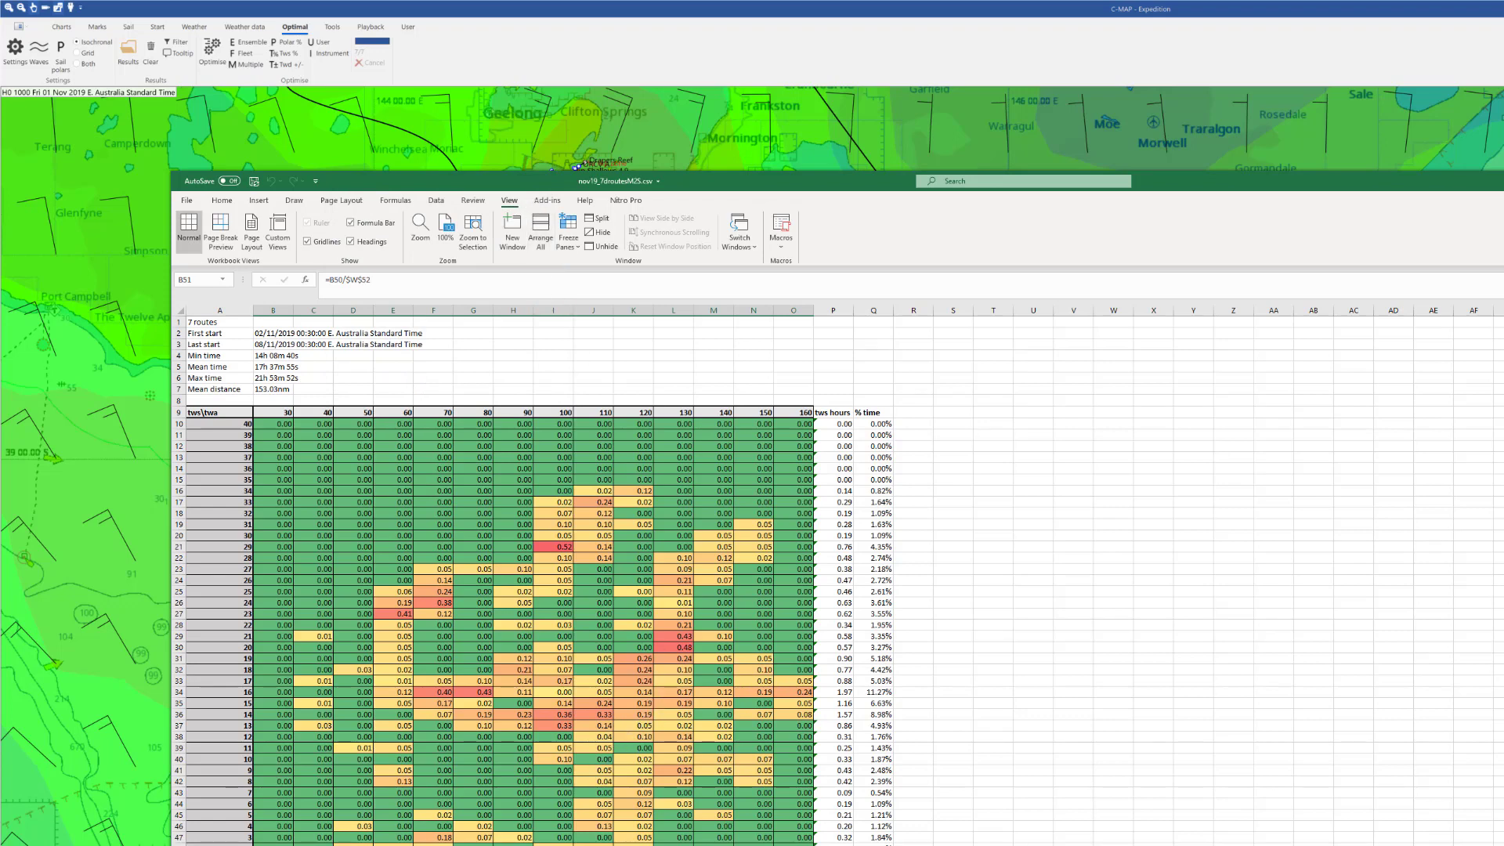
{"action": "left_click", "coordinate": [393, 845]}
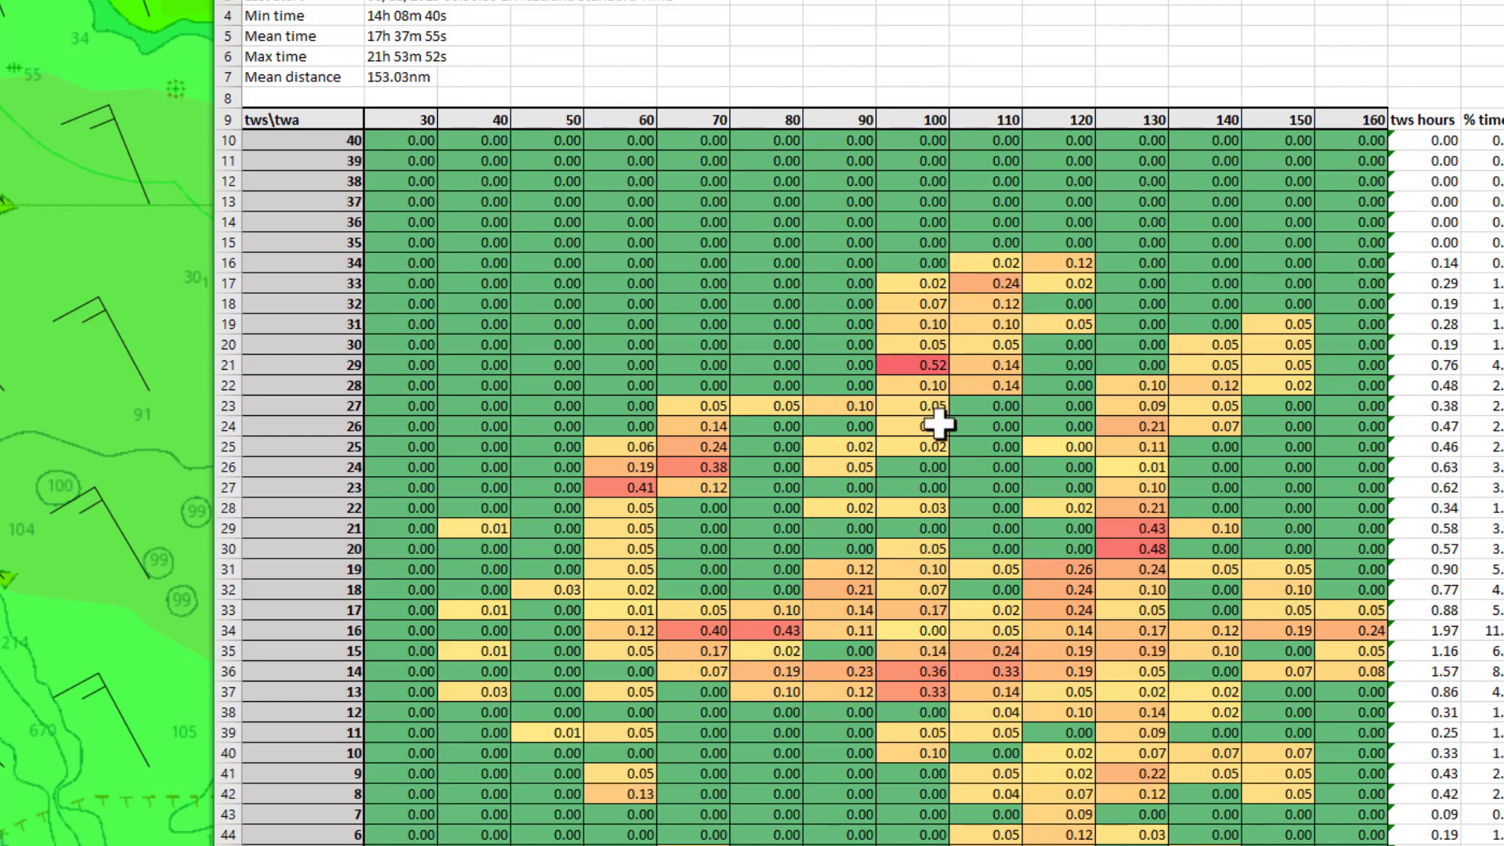
{"action": "scroll", "coordinate": [998, 533], "scroll_direction": "down", "scroll_amount": 1}
{"action": "scroll", "coordinate": [998, 533], "scroll_direction": "down", "scroll_amount": 6}
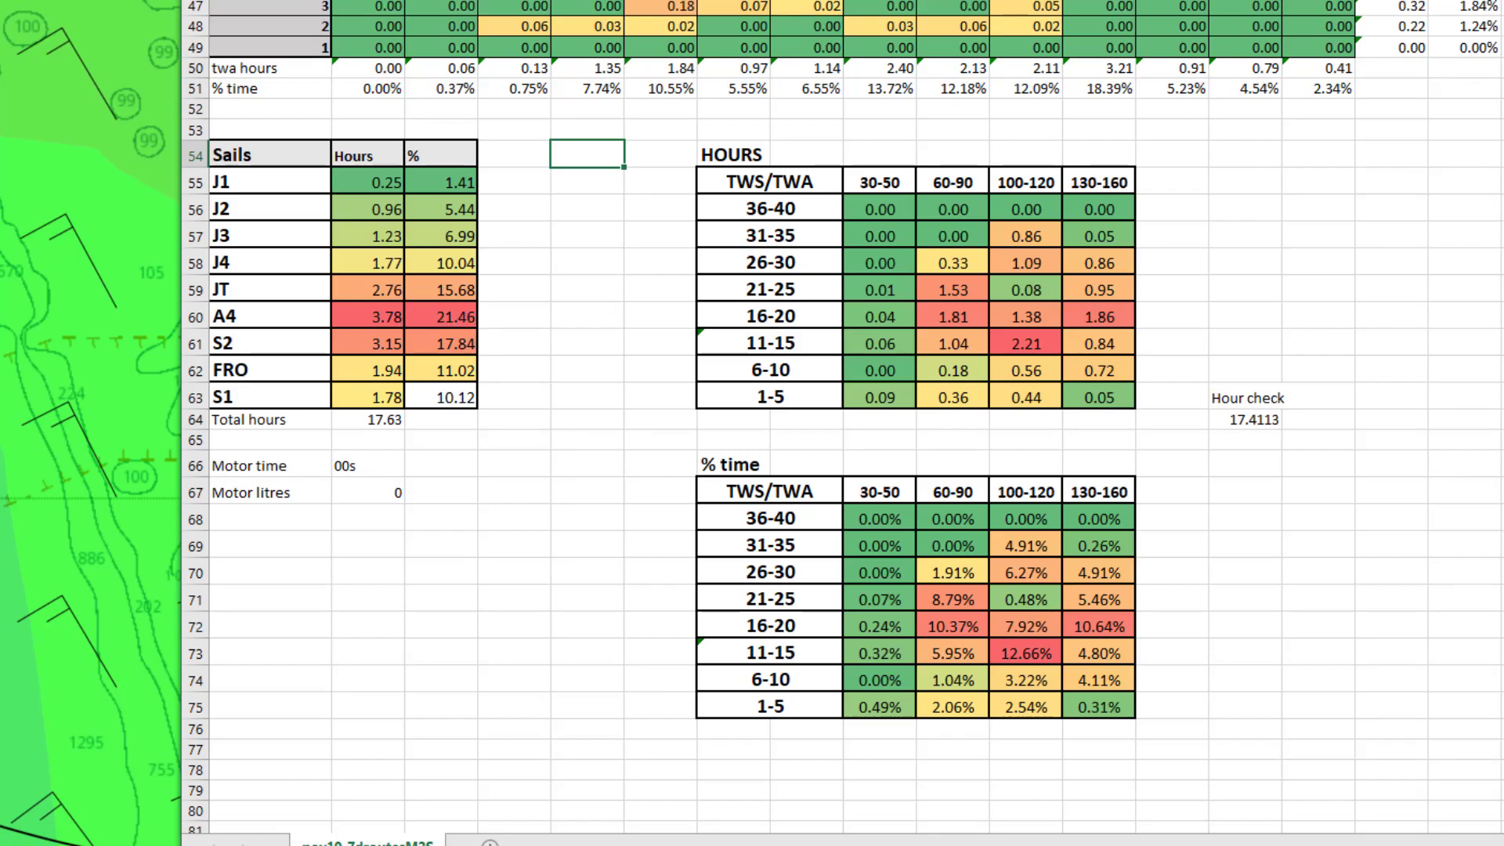
{"action": "scroll", "coordinate": [1049, 157], "scroll_direction": "up", "scroll_amount": 7}
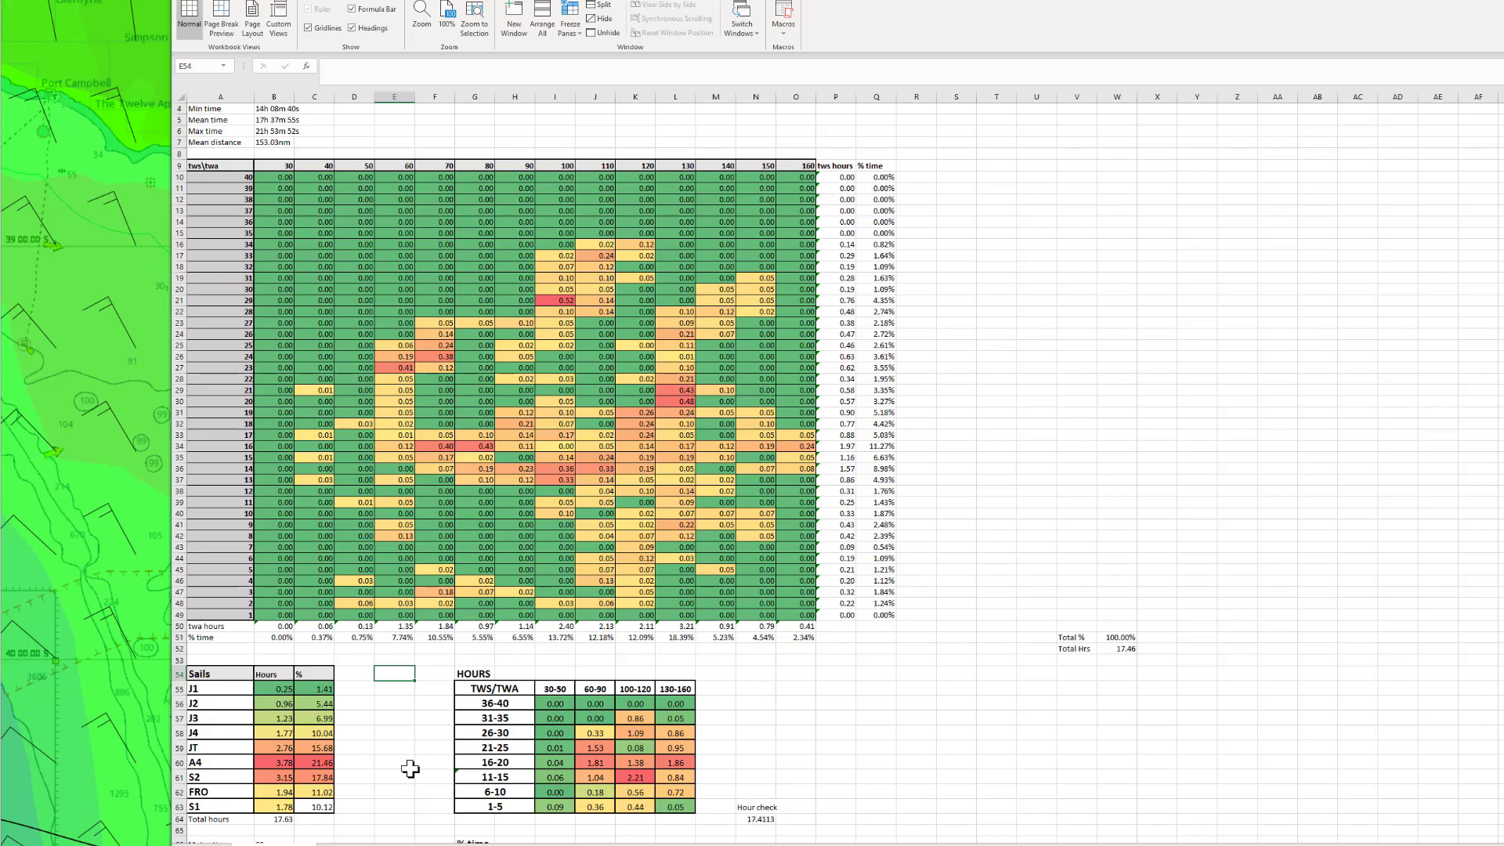
{"action": "scroll", "coordinate": [411, 770], "scroll_direction": "down", "scroll_amount": 2}
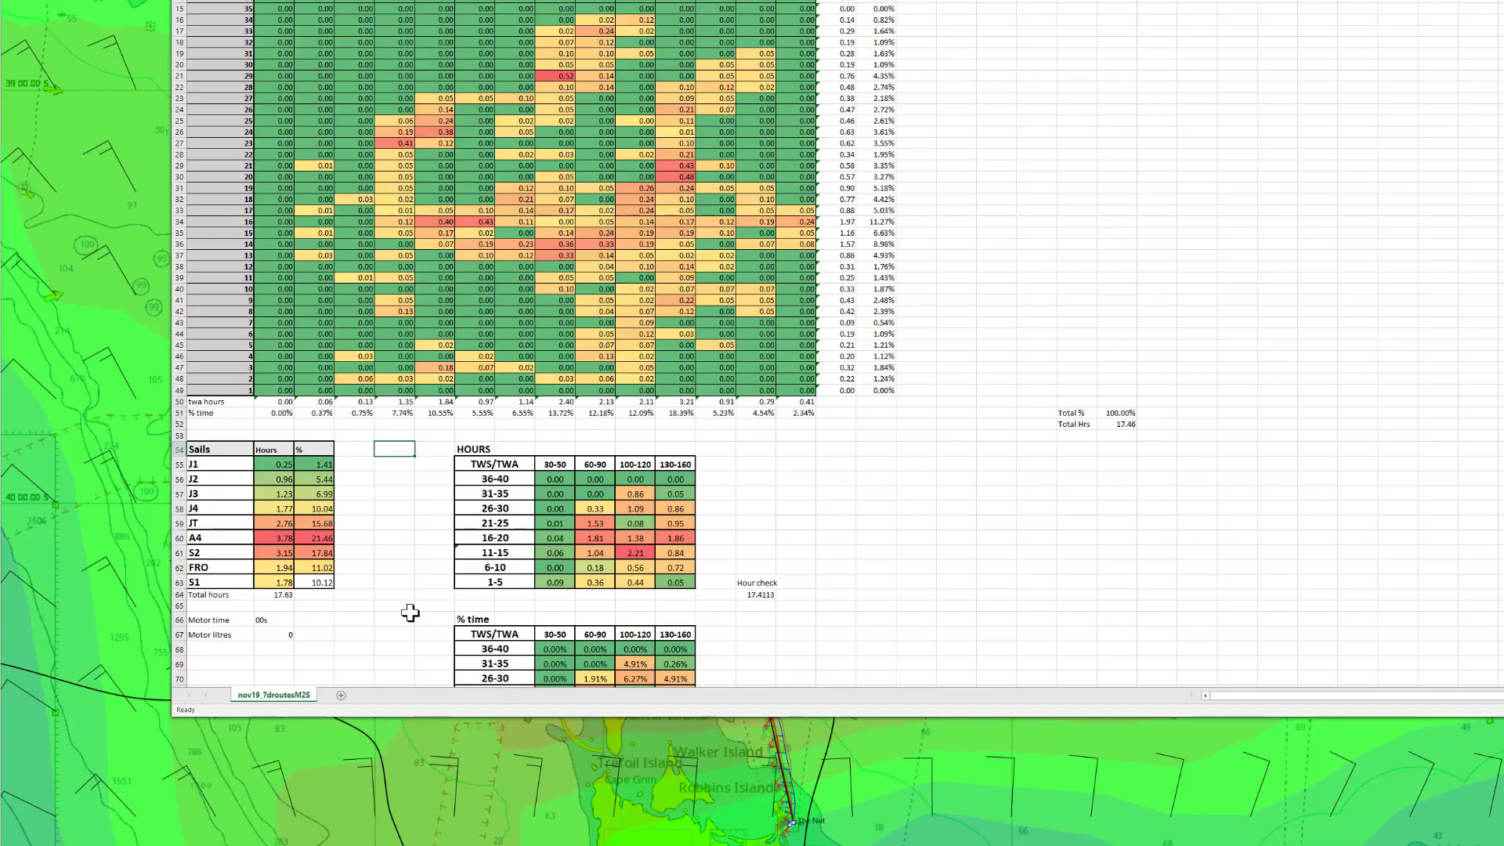
{"action": "scroll", "coordinate": [372, 473], "scroll_direction": "up", "scroll_amount": 3}
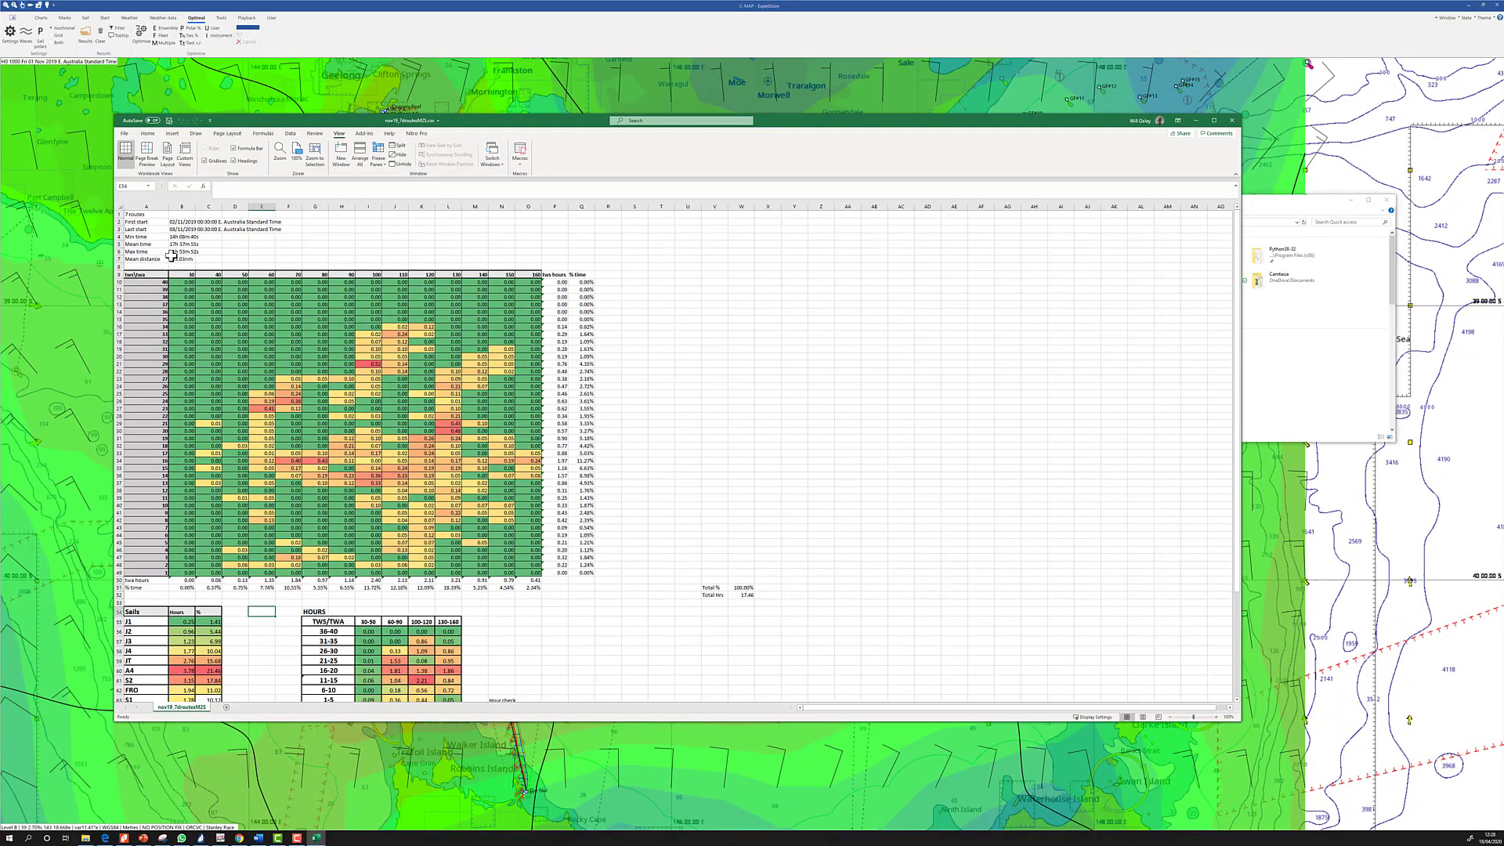
{"action": "scroll", "coordinate": [171, 256], "scroll_direction": "down", "scroll_amount": 1}
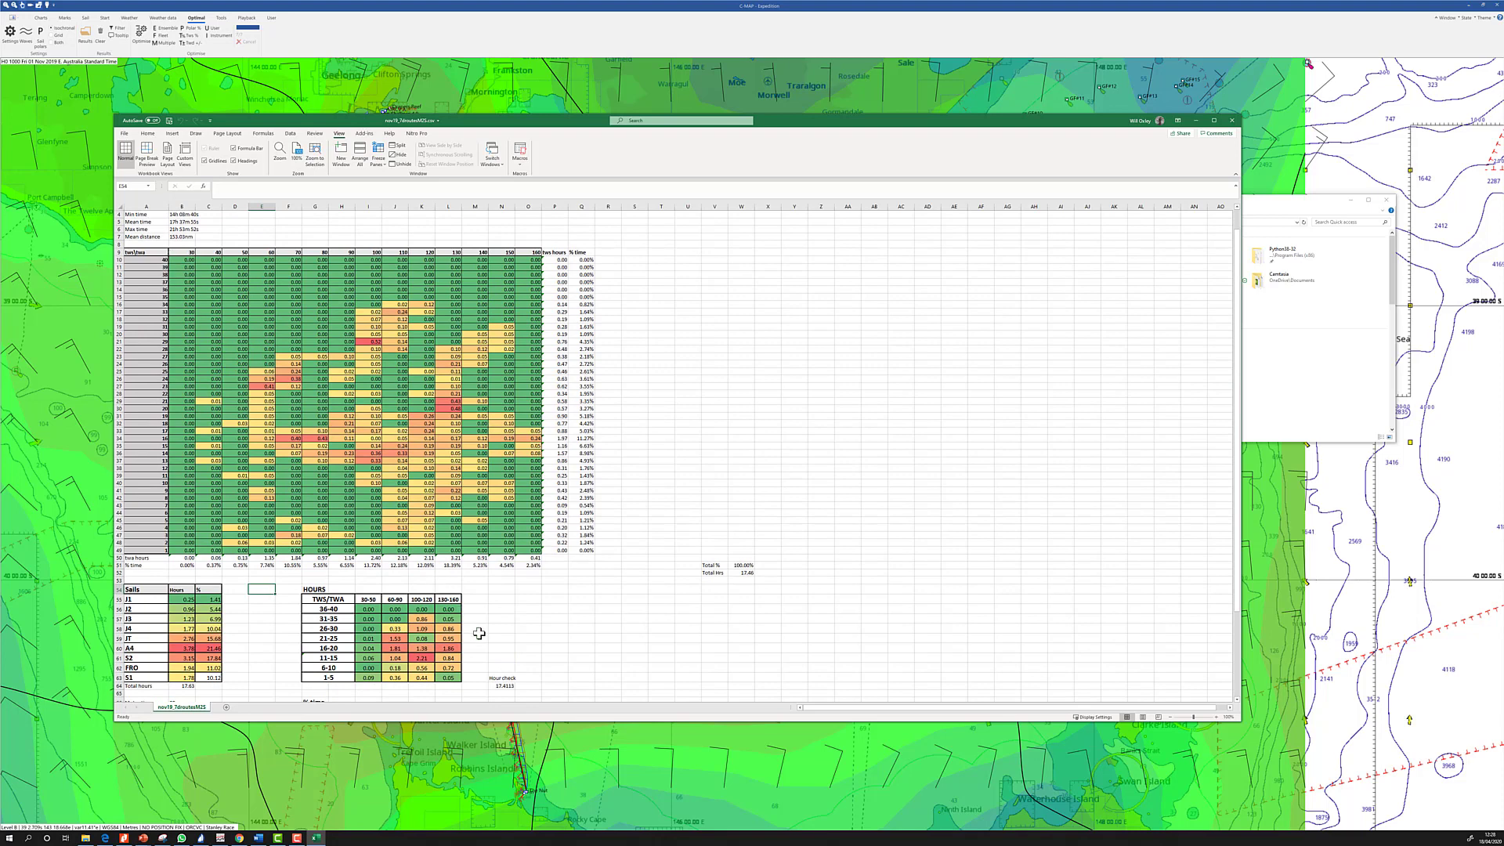
{"action": "scroll", "coordinate": [478, 633], "scroll_direction": "down", "scroll_amount": 2}
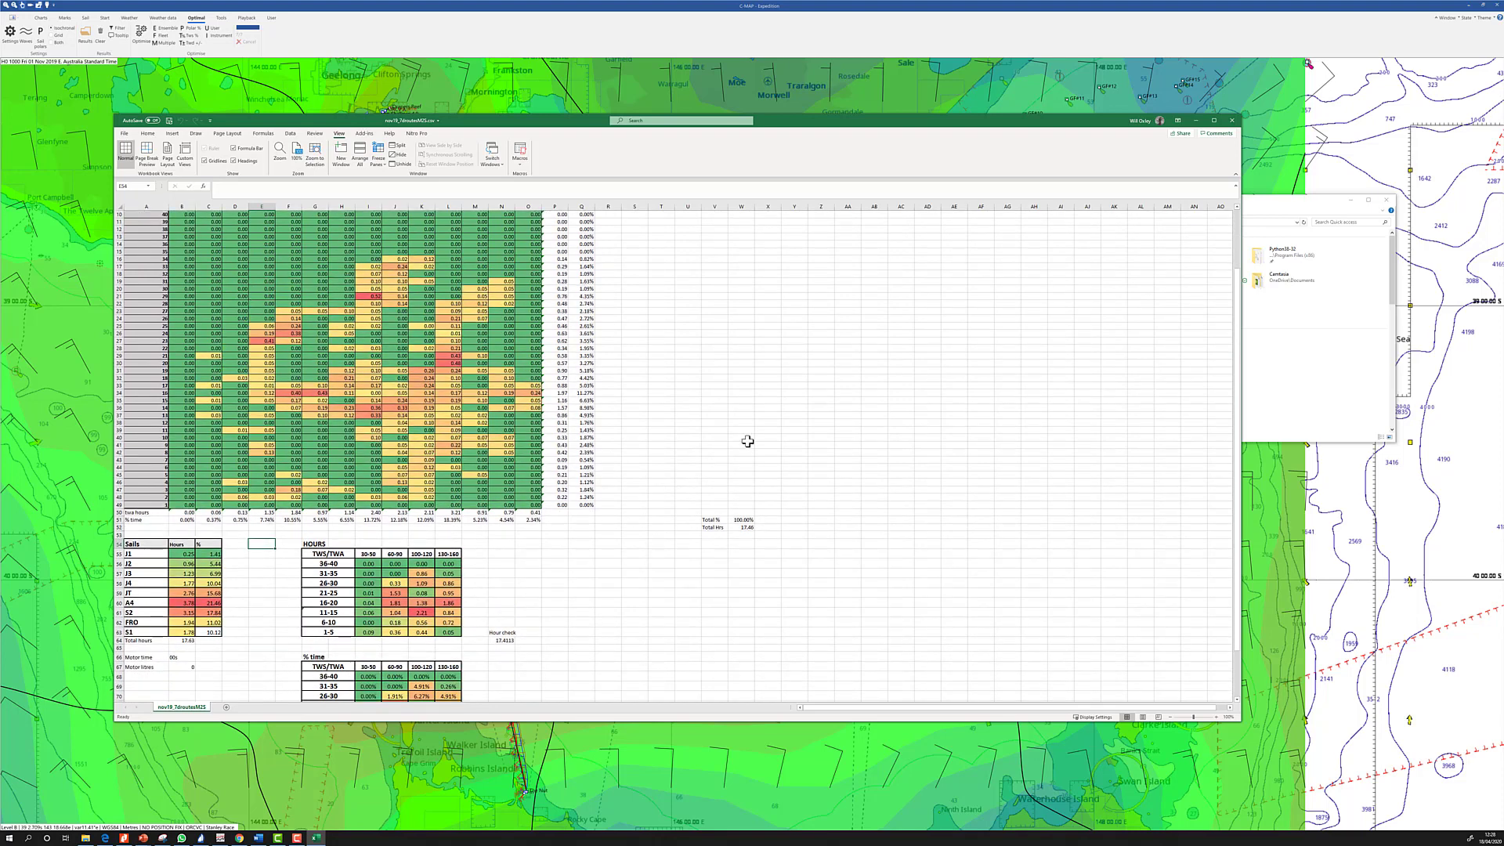
Hide Excel and File Explorer, zoom the chart to Port Phillip Bay near Melbourne, and show the Weather data tools
{"action": "left_click", "coordinate": [1196, 121]}
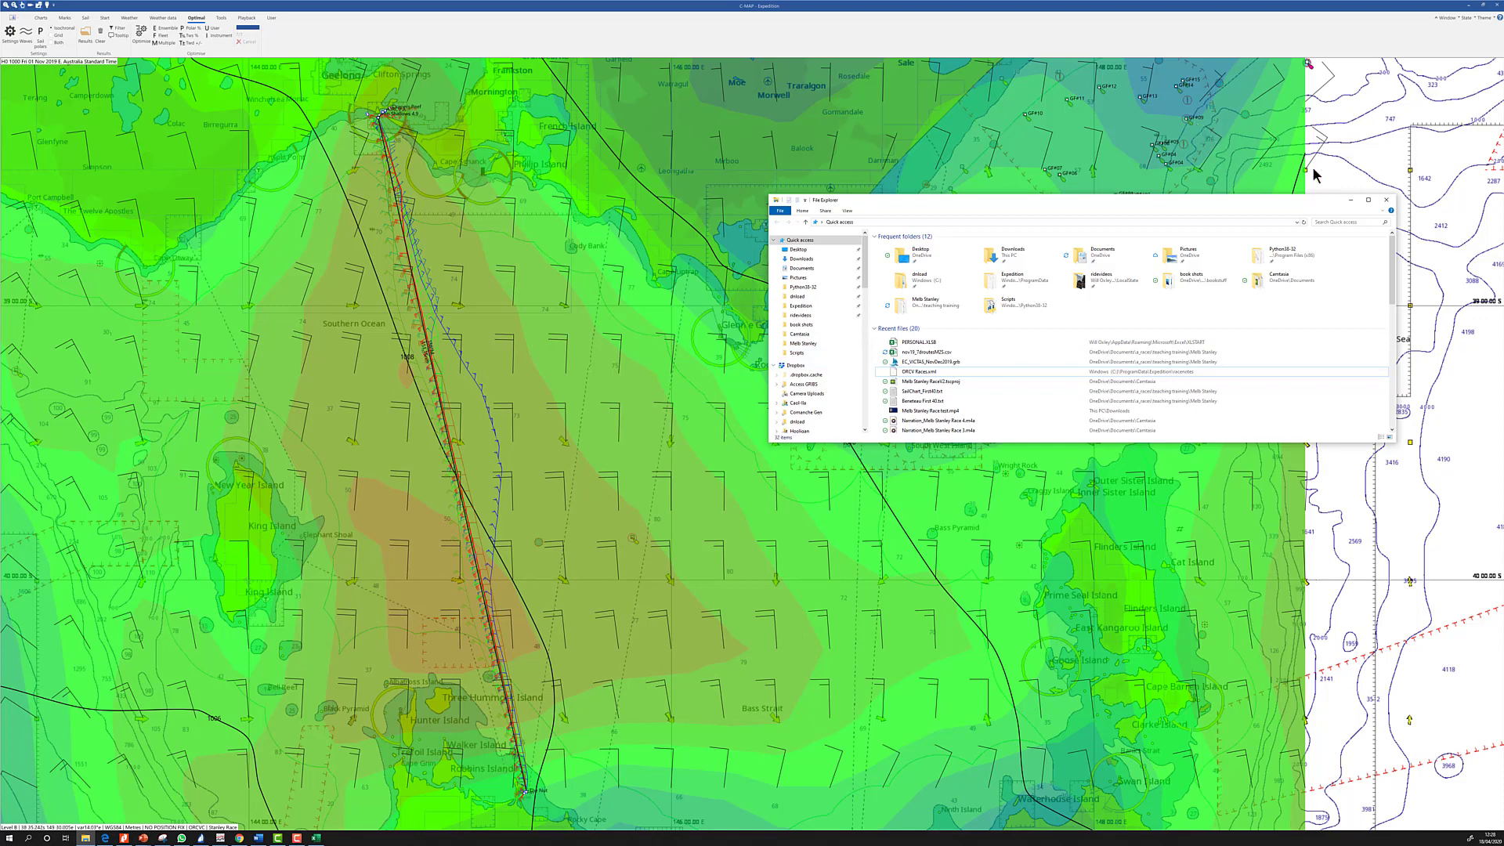
{"action": "left_click", "coordinate": [1386, 200]}
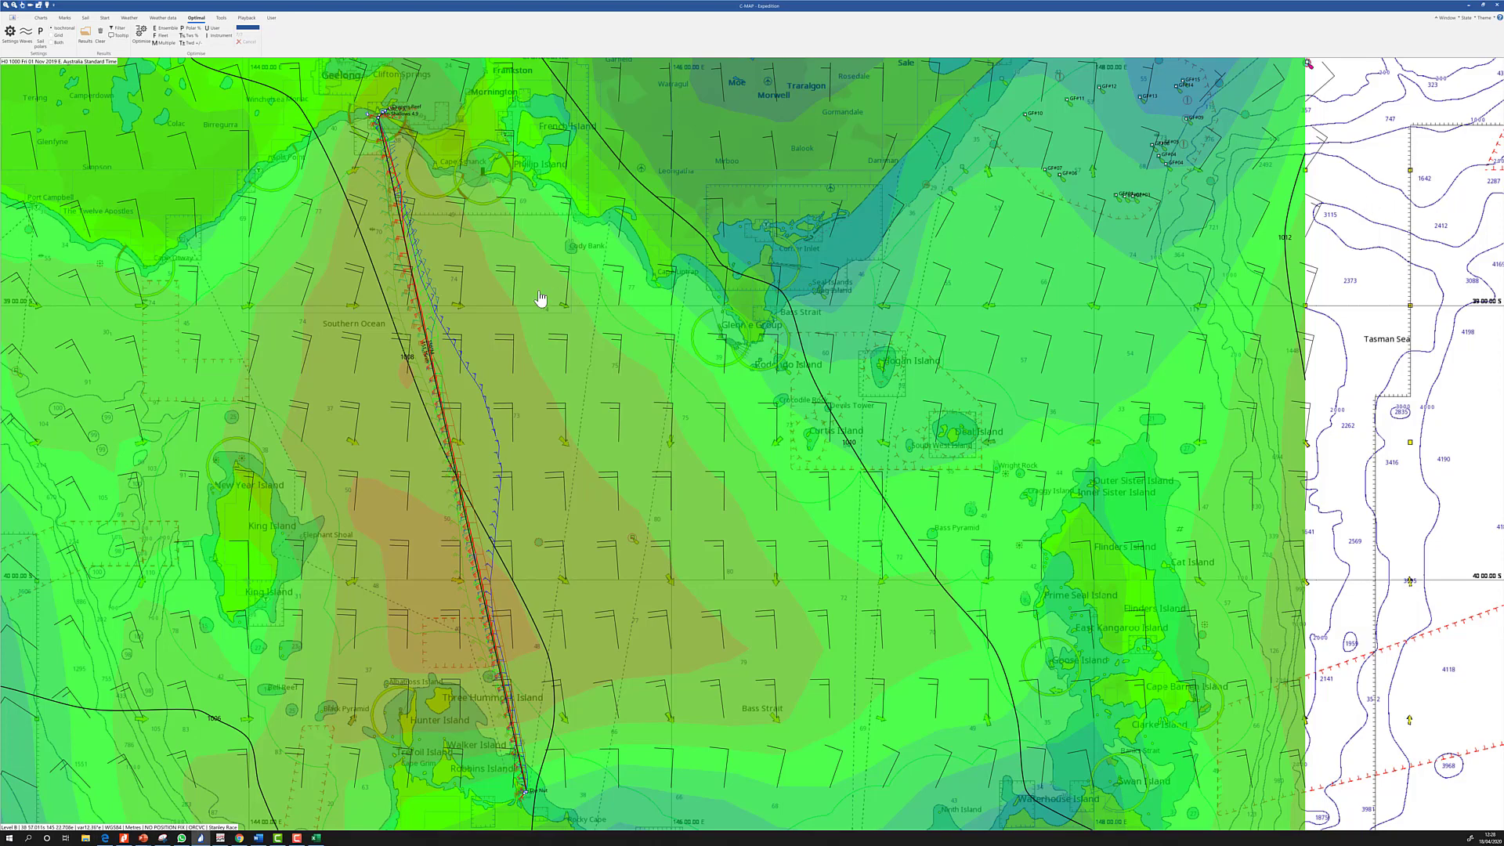
{"action": "left_click_drag", "start_coordinate": [588, 494], "coordinate": [604, 567]}
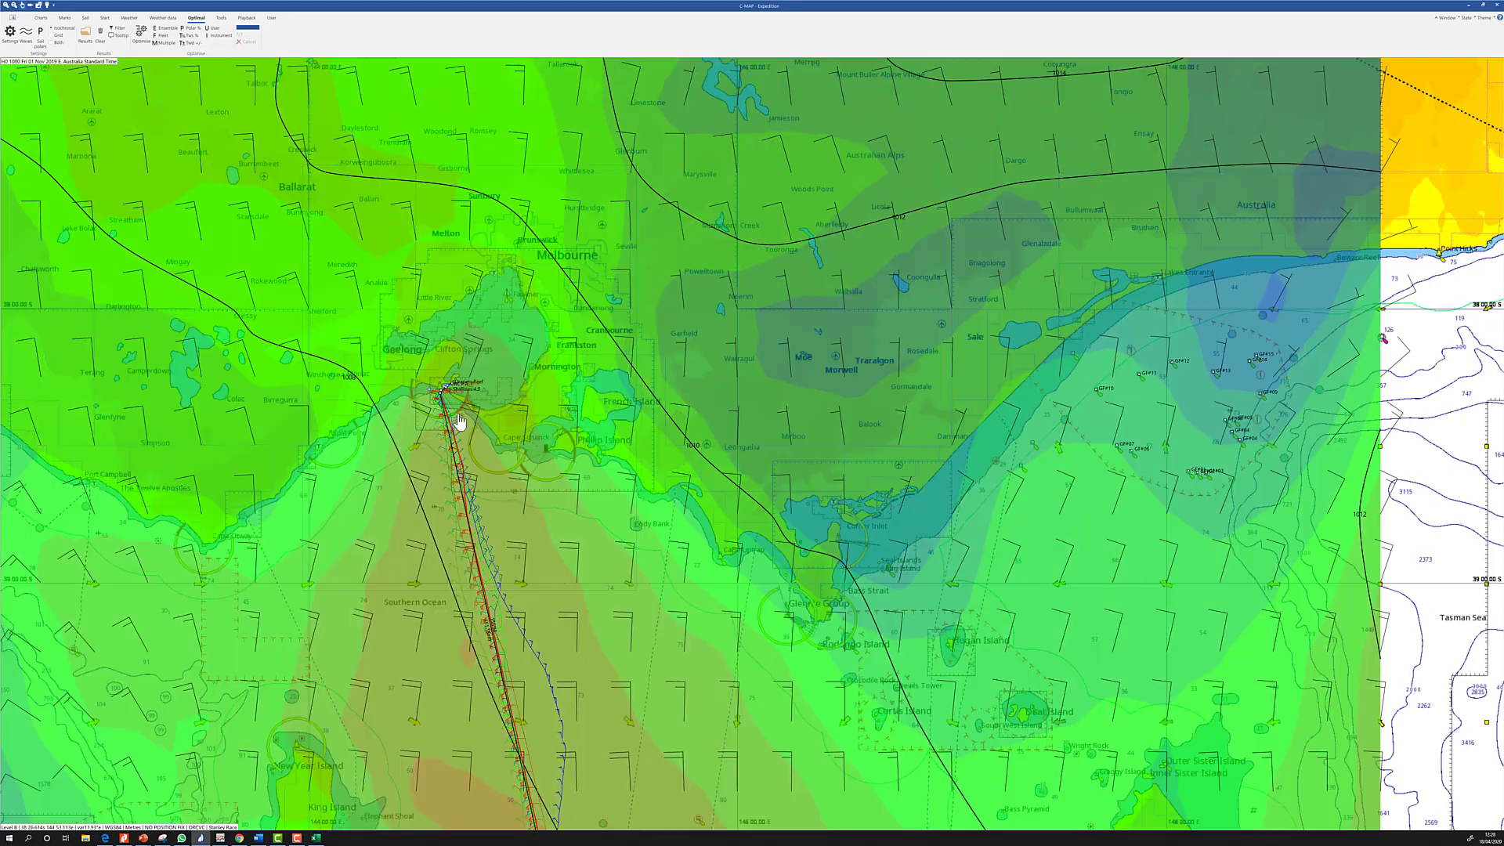
{"action": "scroll", "coordinate": [458, 423], "scroll_direction": "up", "scroll_amount": 2}
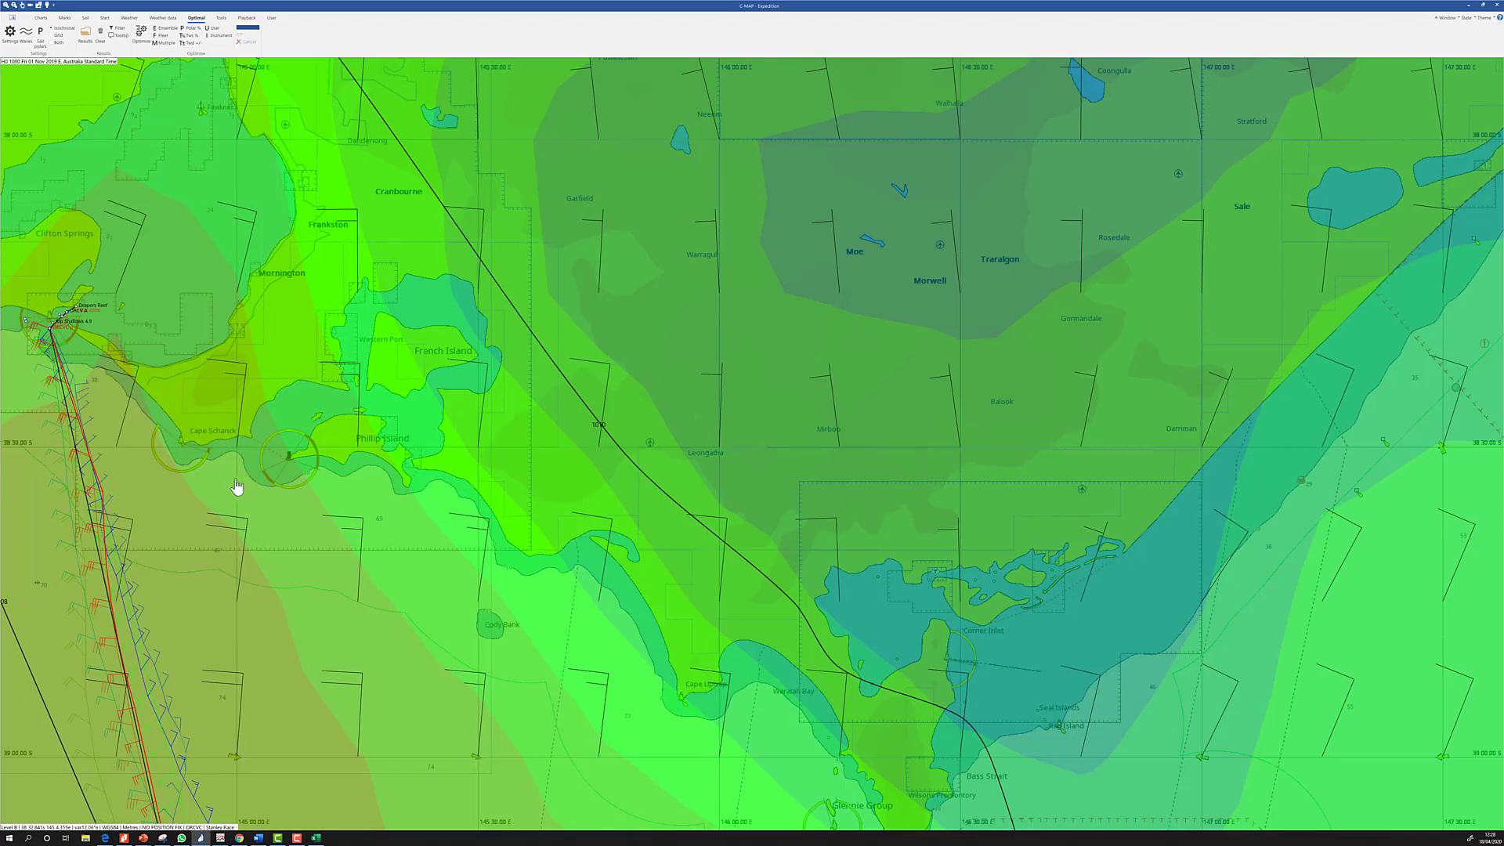
{"action": "left_click_drag", "start_coordinate": [112, 445], "coordinate": [516, 591]}
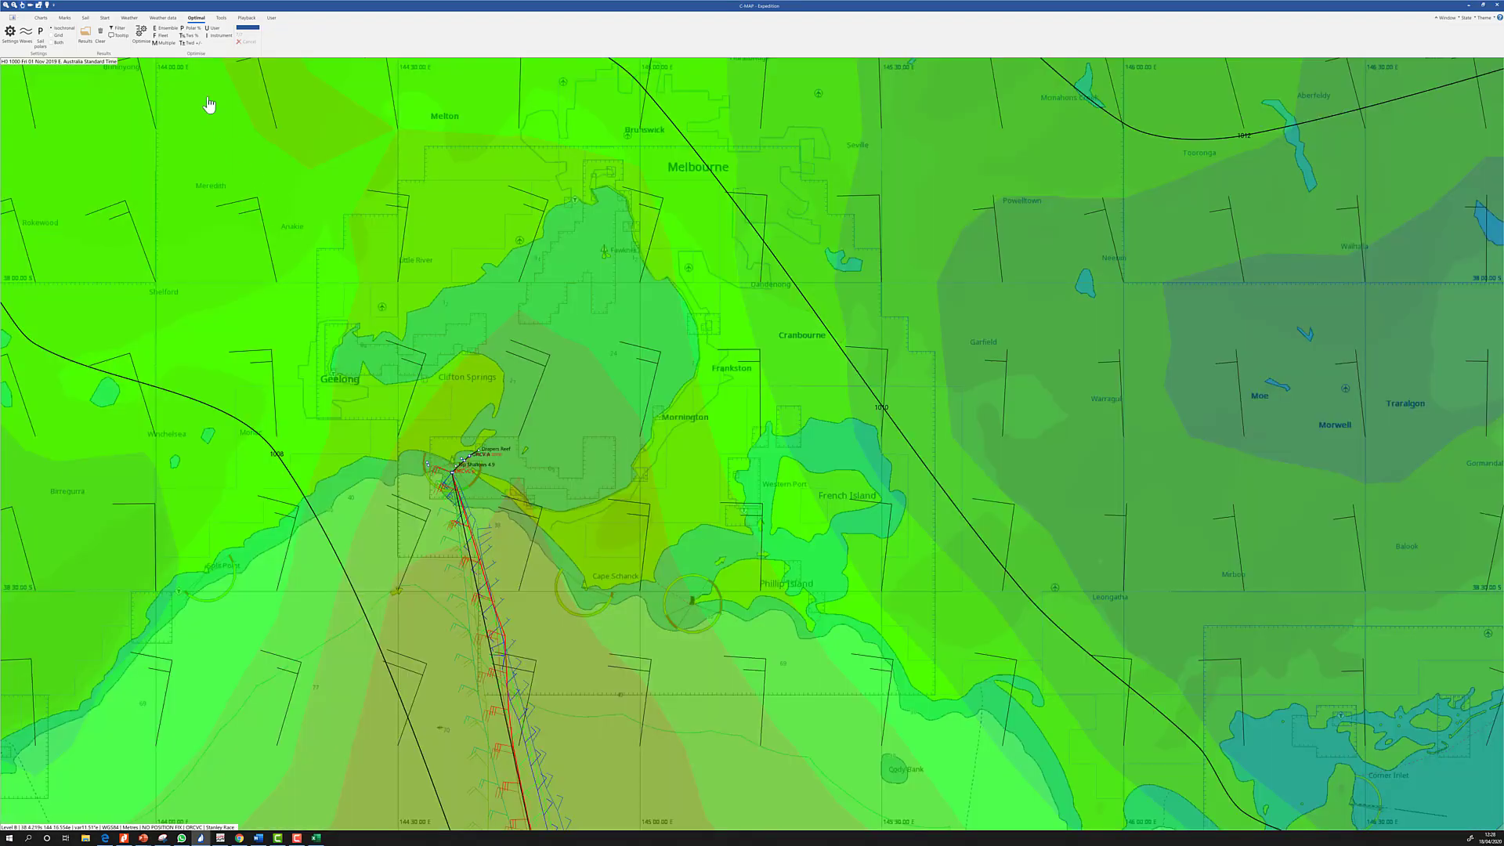
{"action": "left_click", "coordinate": [159, 18]}
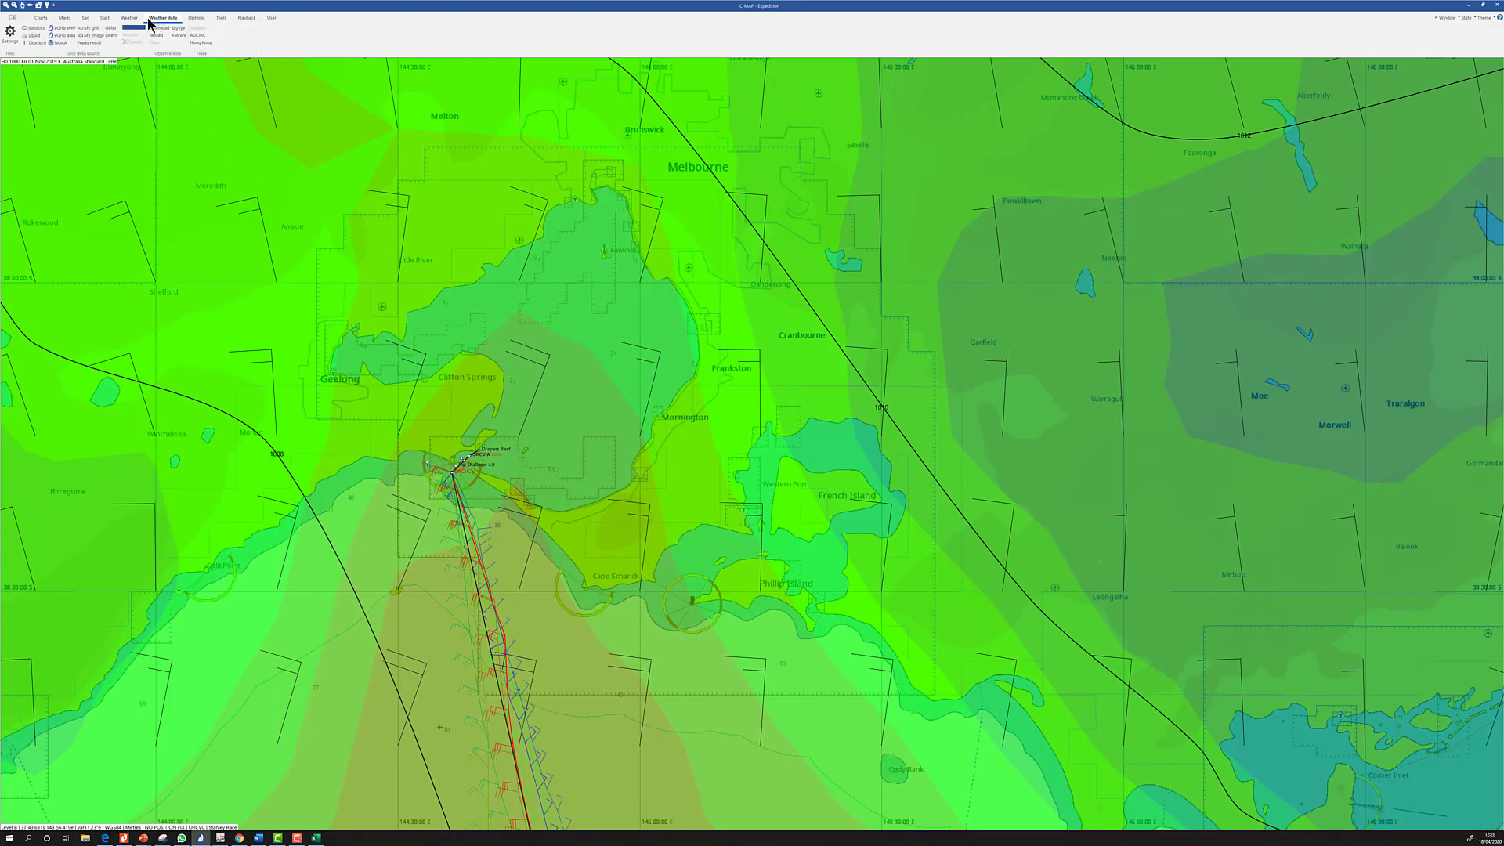
Download the Melbourne 1/36° WRF eGrib file from the regional WRF list
{"action": "left_click", "coordinate": [62, 32]}
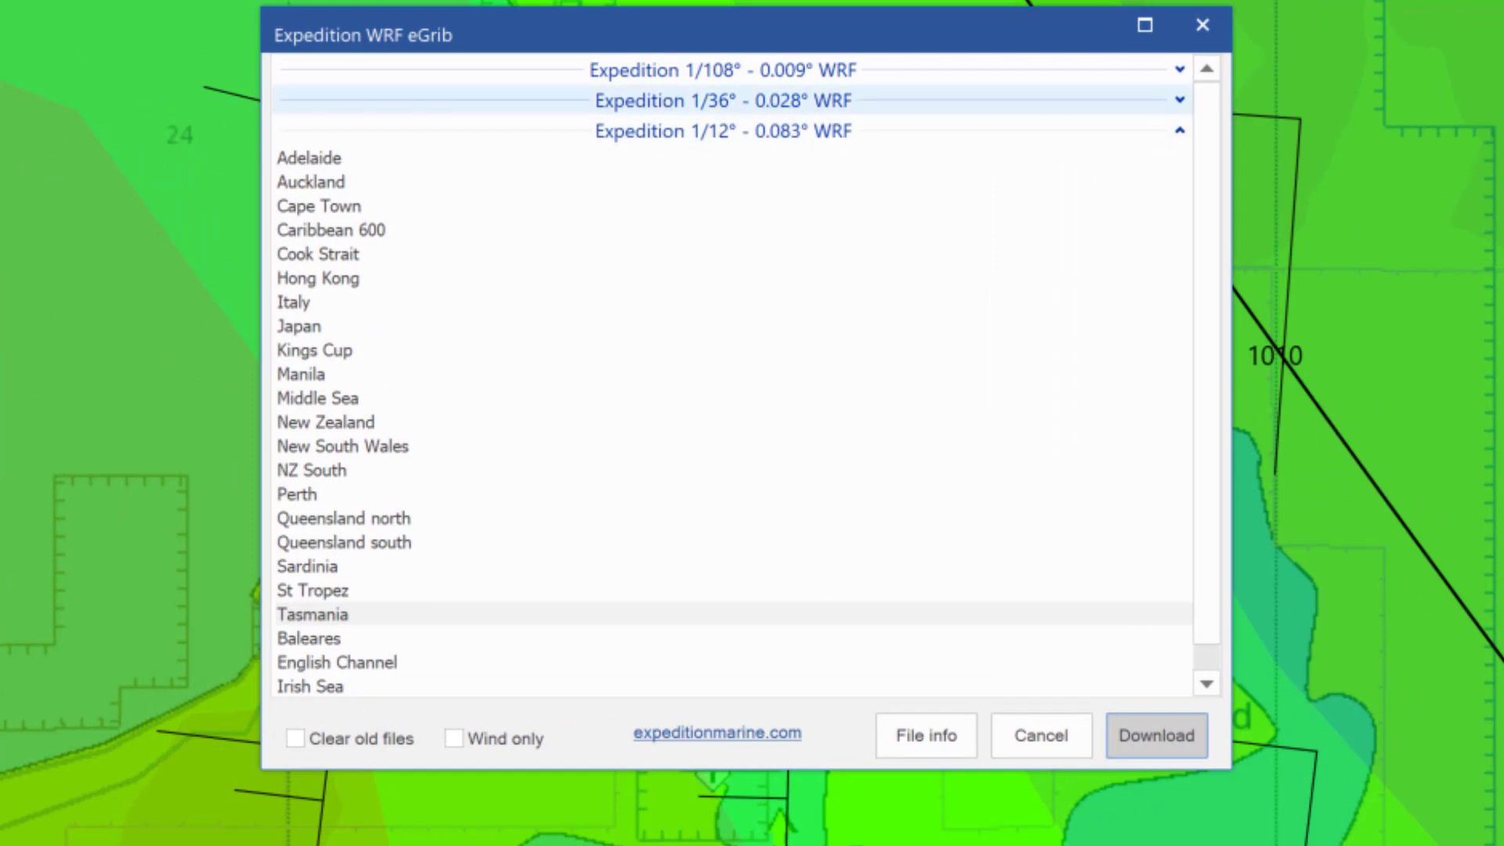
{"action": "left_click", "coordinate": [1179, 129]}
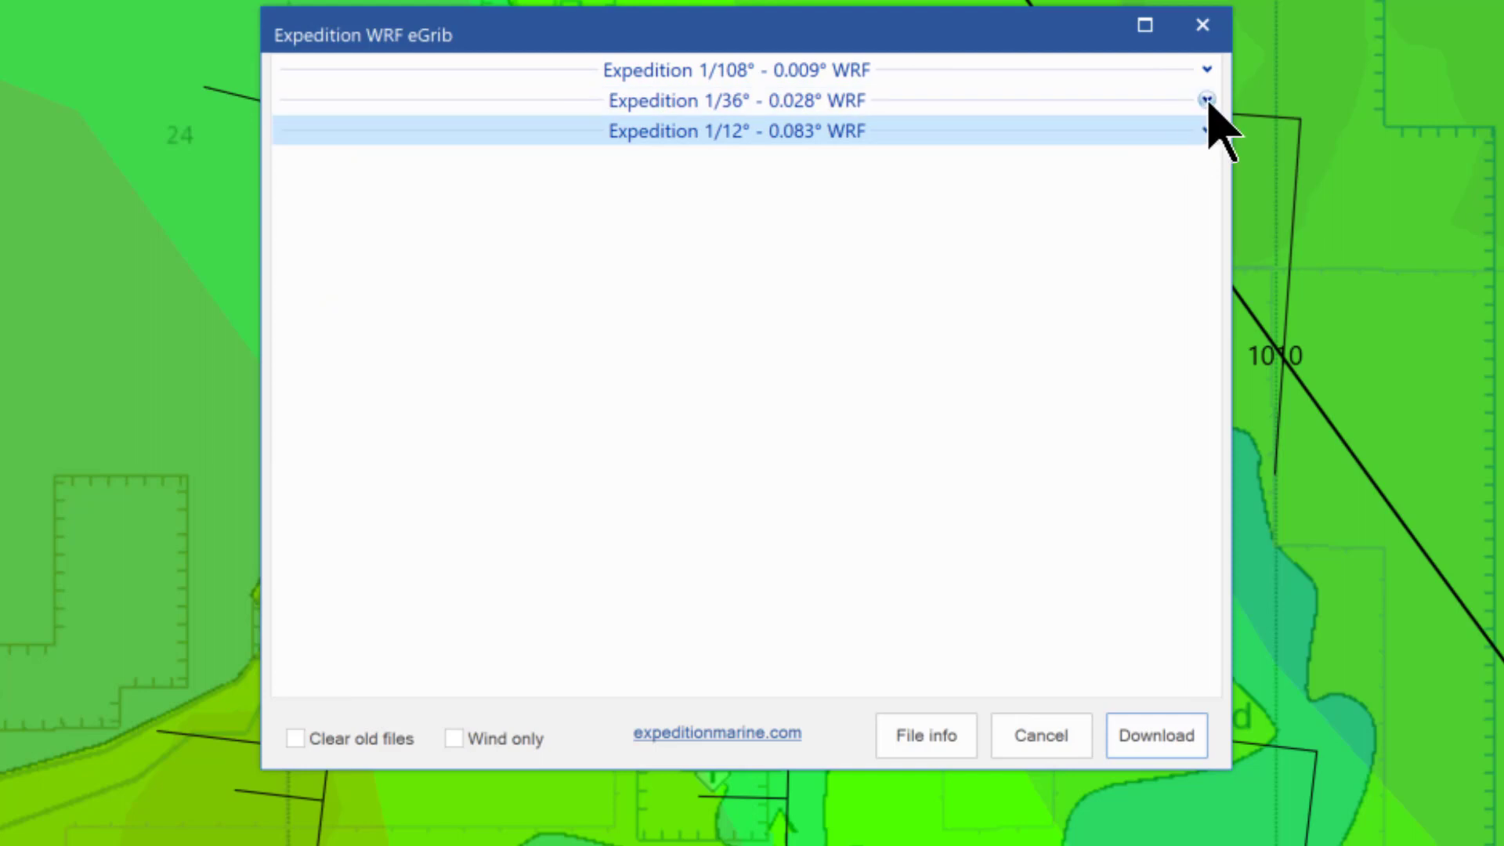
{"action": "left_click", "coordinate": [1207, 100]}
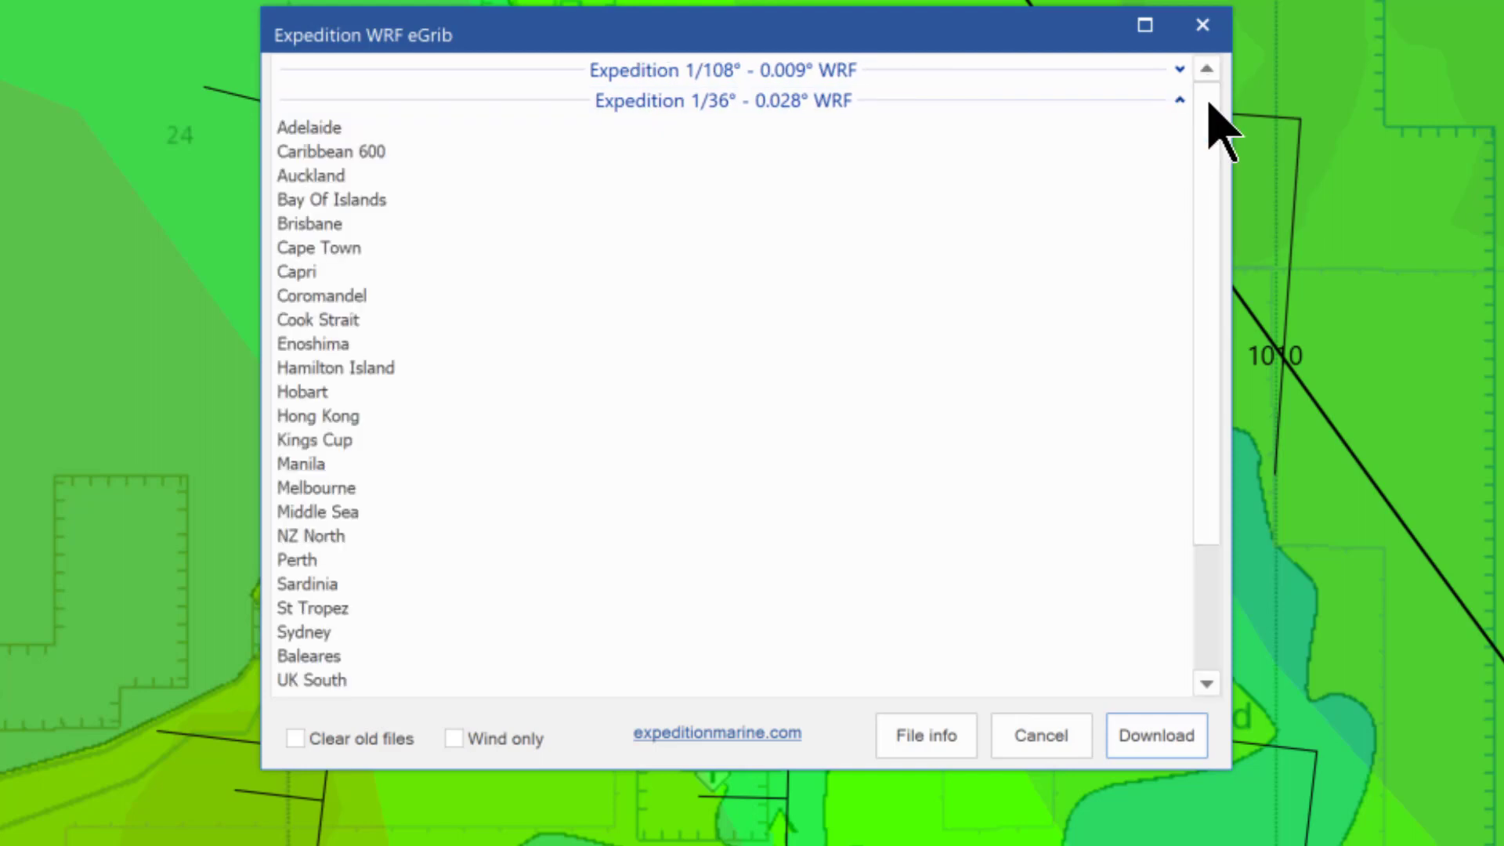
{"action": "left_click", "coordinate": [1179, 69]}
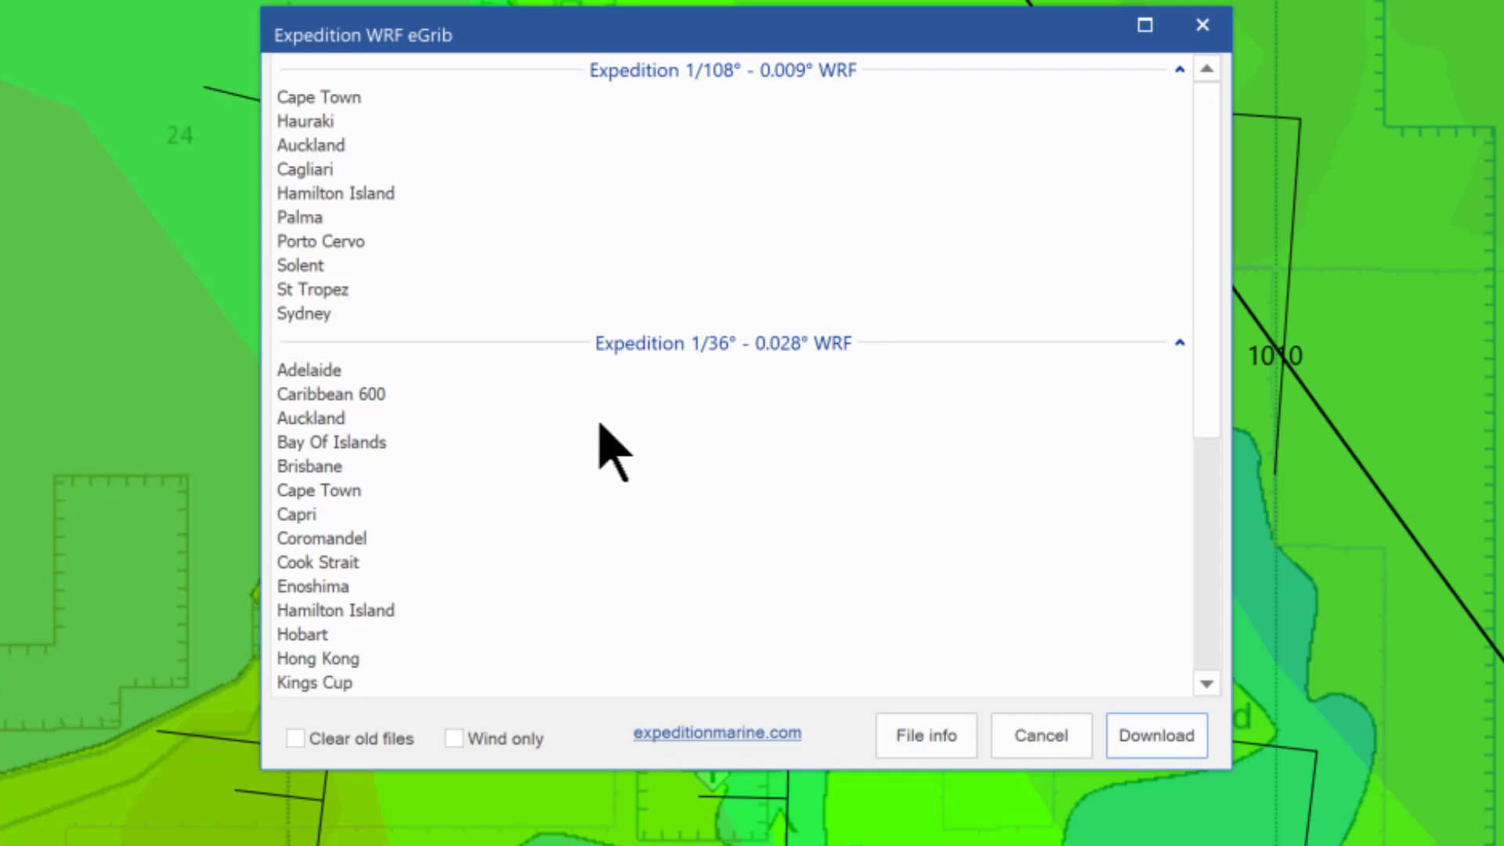
{"action": "scroll", "coordinate": [327, 598], "scroll_direction": "down", "scroll_amount": 1}
{"action": "scroll", "coordinate": [328, 598], "scroll_direction": "down", "scroll_amount": 1}
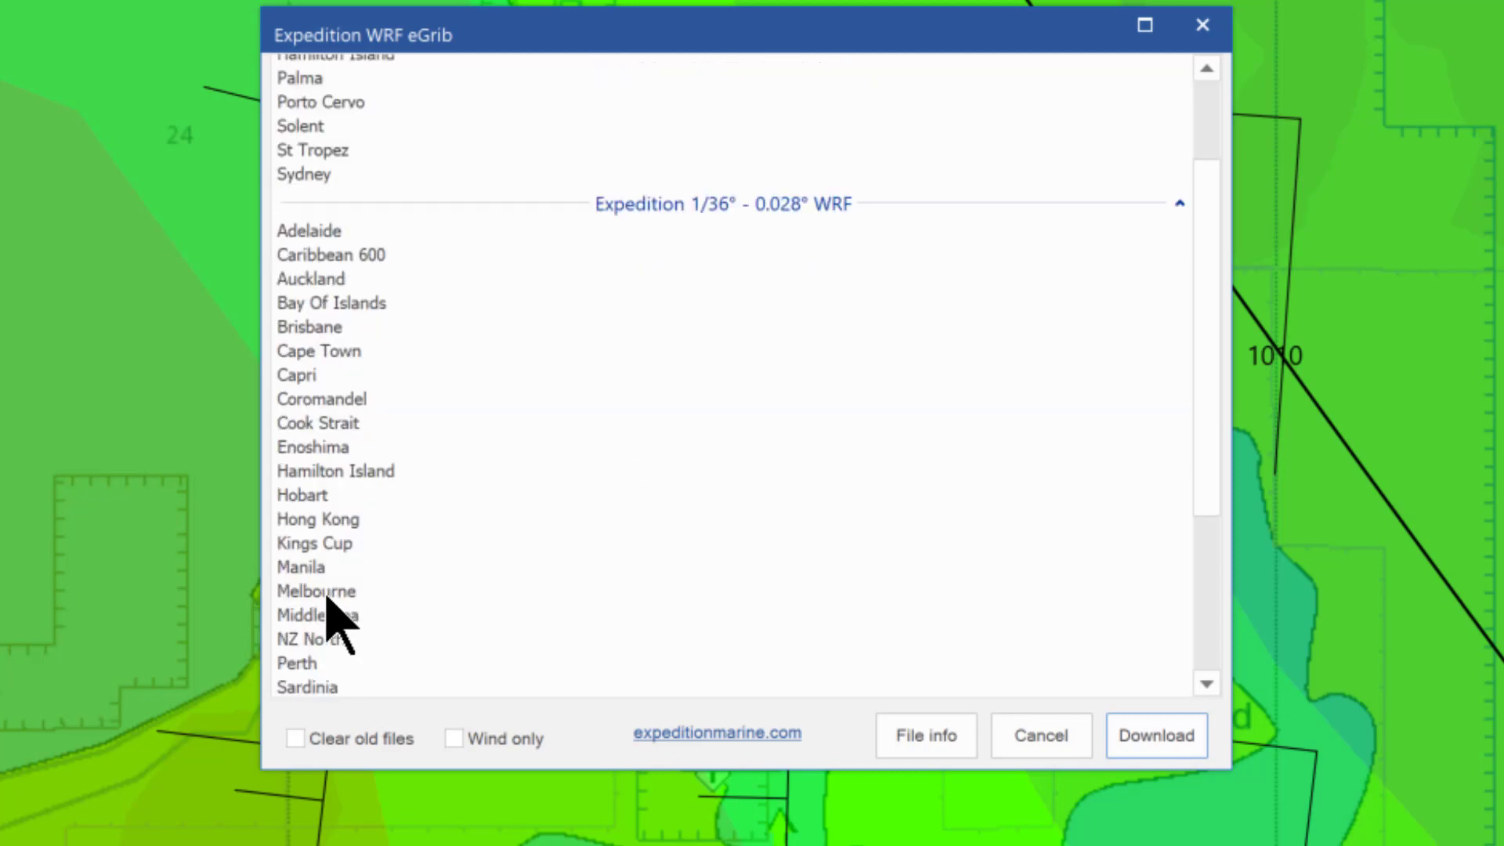
{"action": "left_click", "coordinate": [327, 593]}
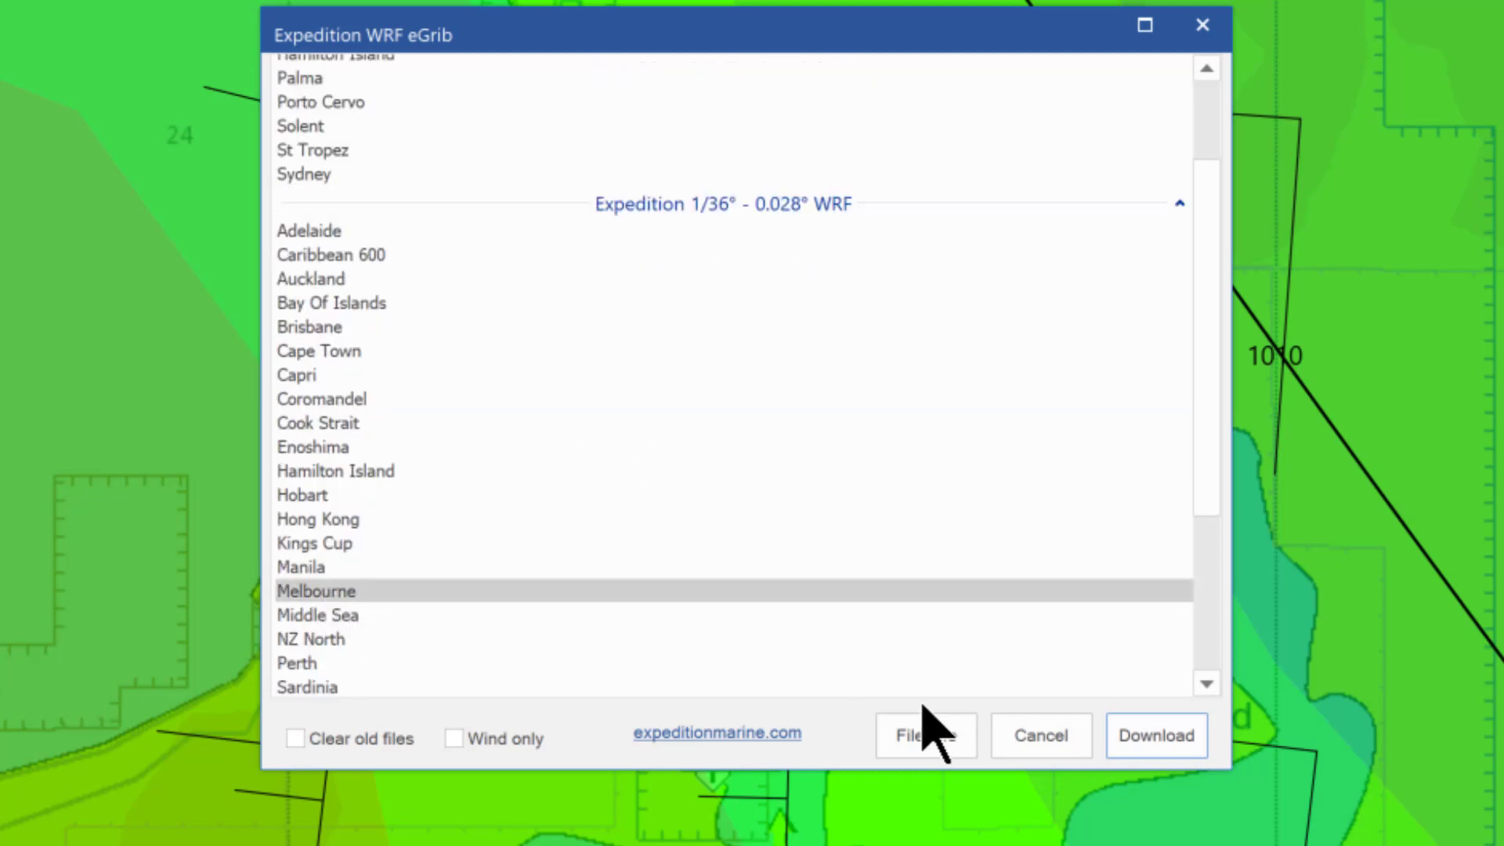
{"action": "left_click", "coordinate": [1144, 746]}
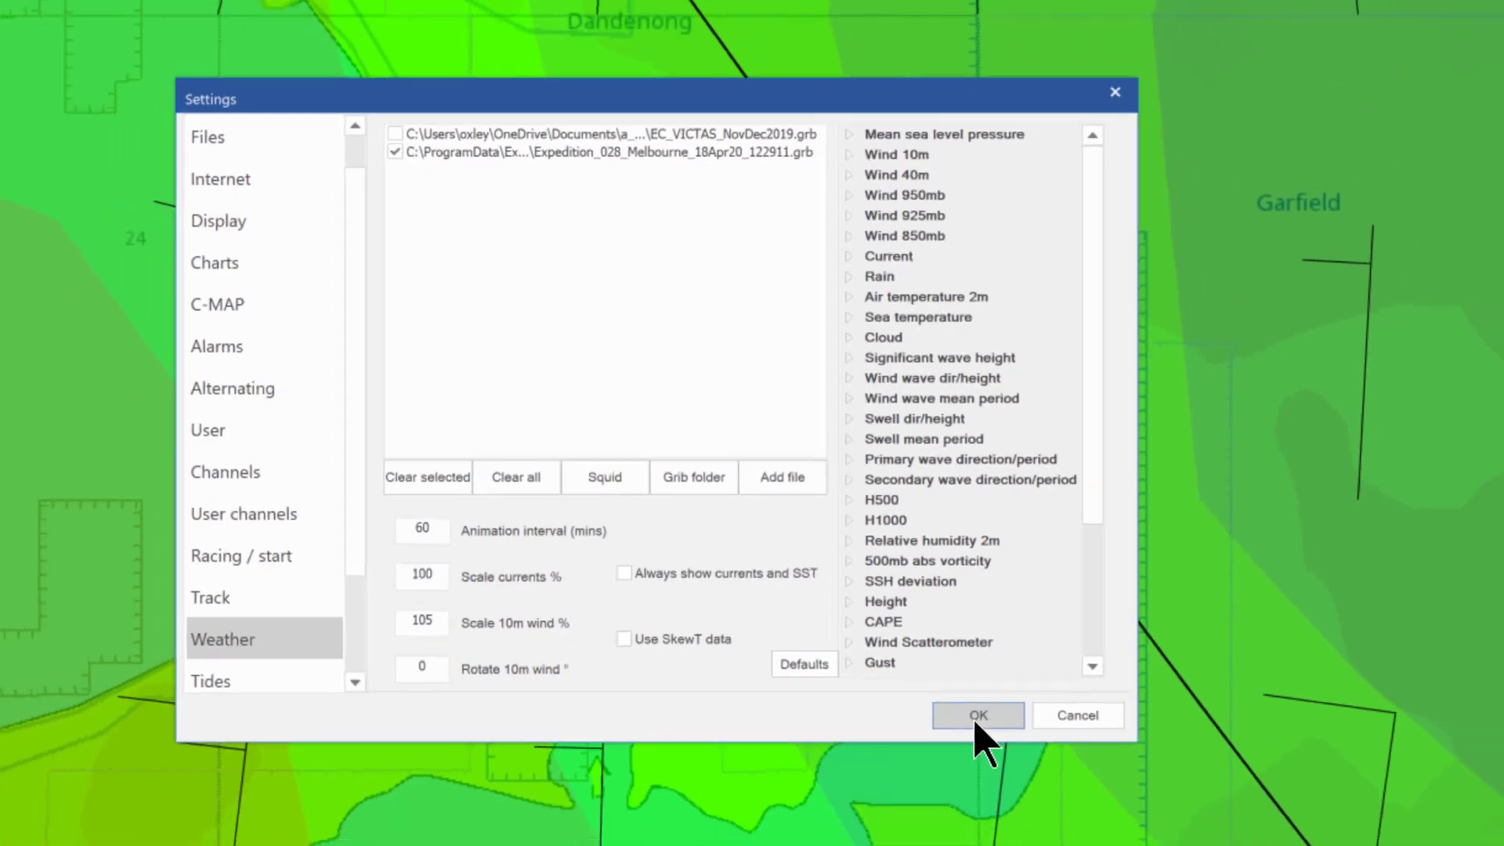
Accept the weather file settings and zoom out until the whole Melbourne WRF grid over Port Phillip shows
{"action": "left_click", "coordinate": [995, 749]}
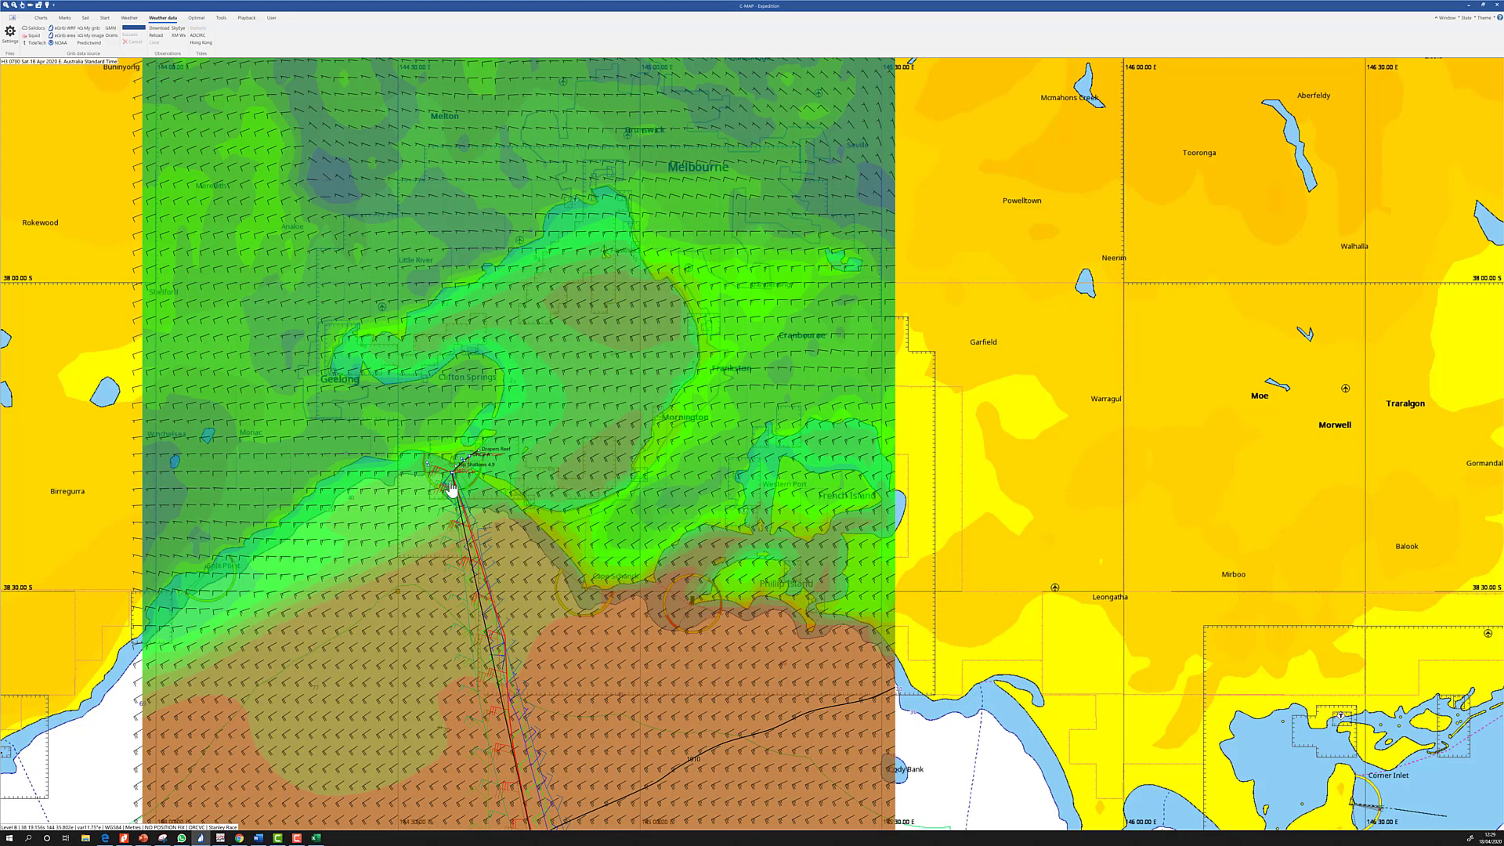
{"action": "scroll", "coordinate": [452, 487], "scroll_direction": "up", "scroll_amount": 2}
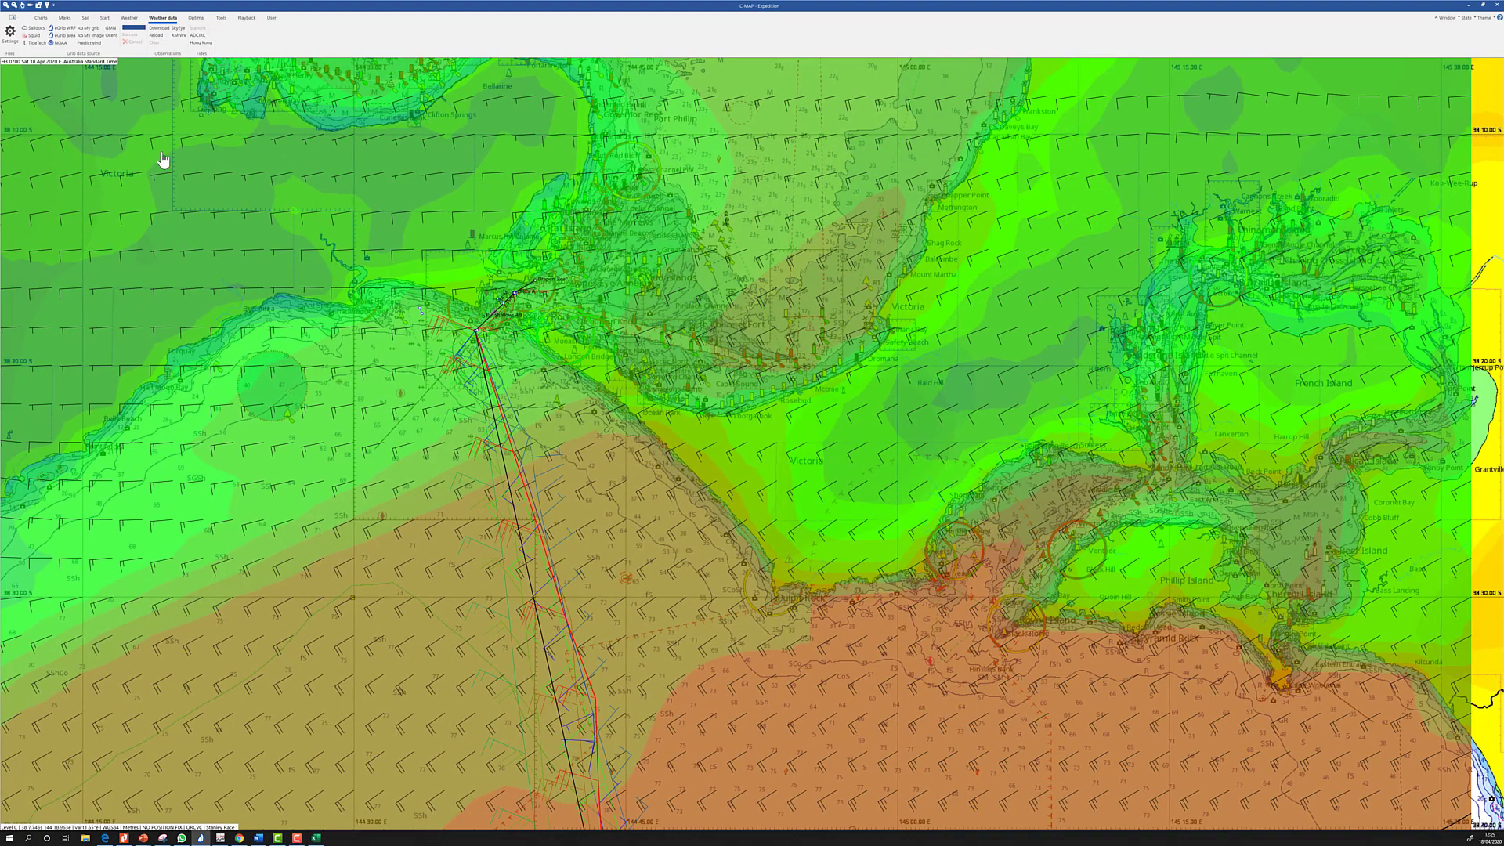
{"action": "scroll", "coordinate": [163, 159], "scroll_direction": "down", "scroll_amount": 1}
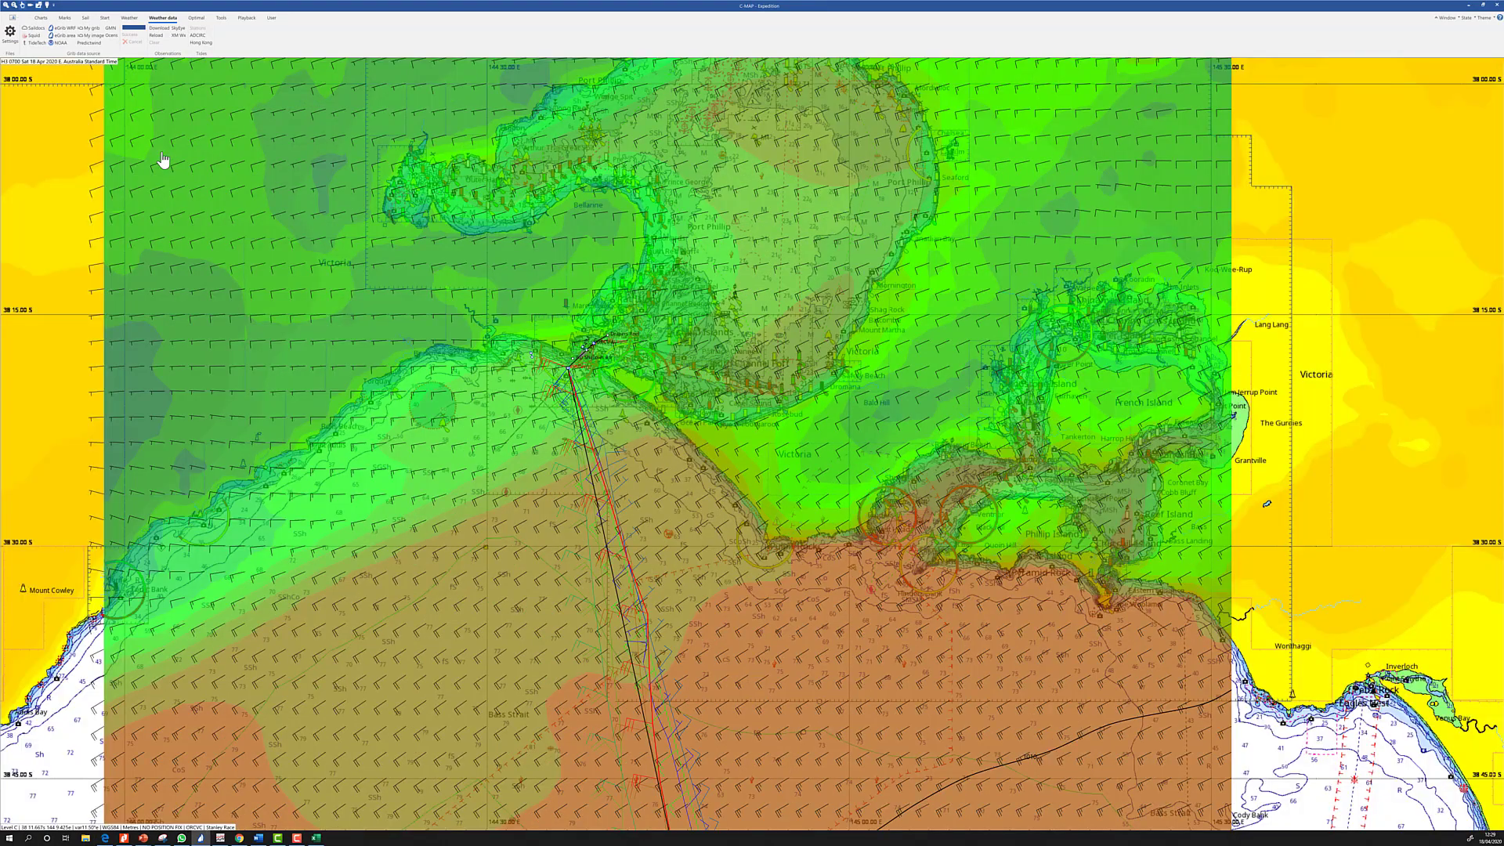
{"action": "scroll", "coordinate": [163, 160], "scroll_direction": "down", "scroll_amount": 2}
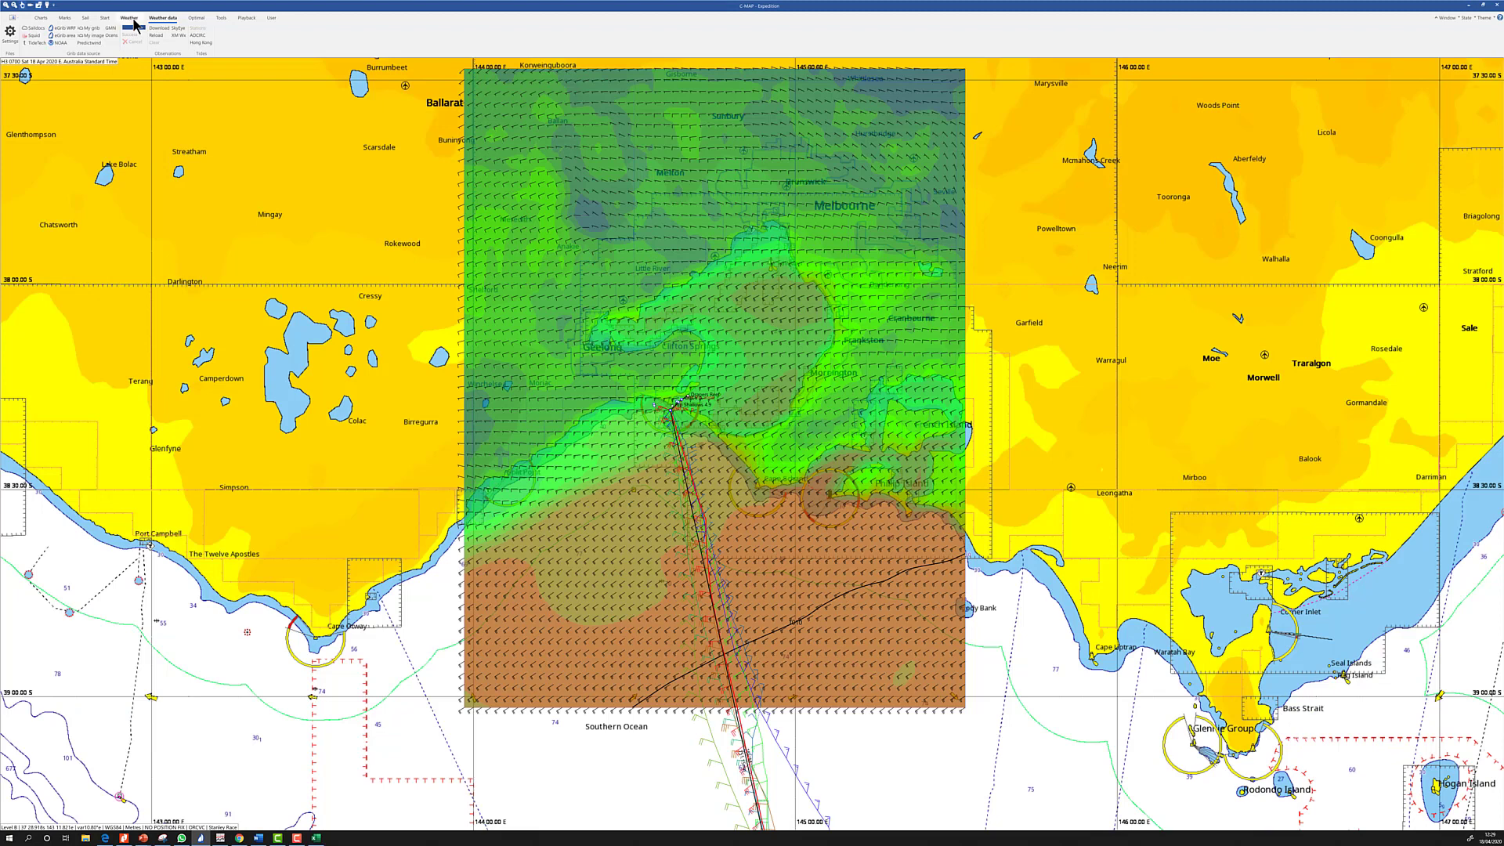
Check the My grib and Melbourne WRF download options without fetching, then zoom out toward Bass Strait
{"action": "left_click", "coordinate": [84, 29]}
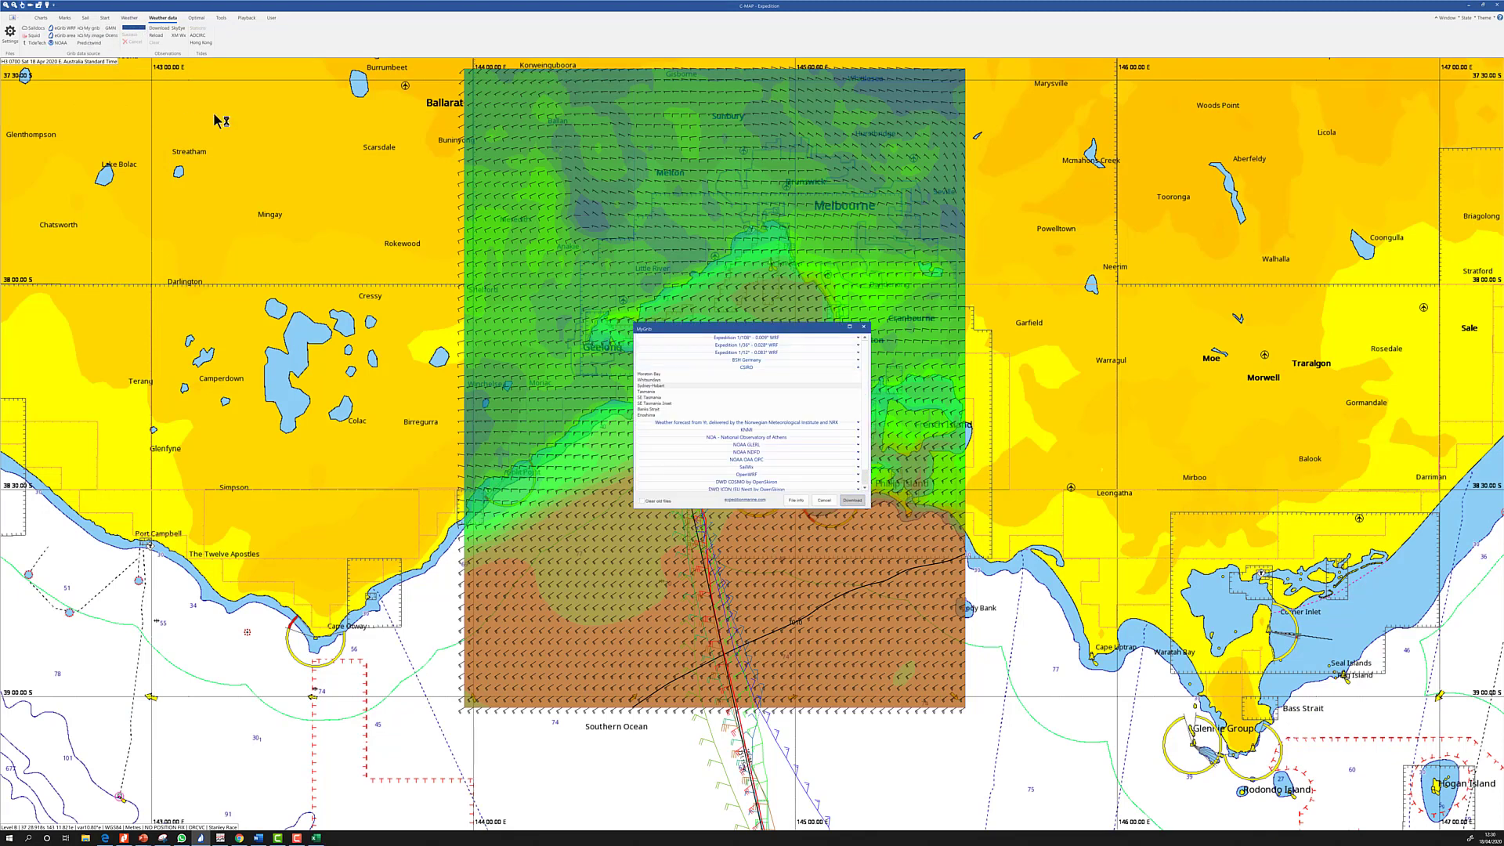
{"action": "left_click", "coordinate": [822, 501]}
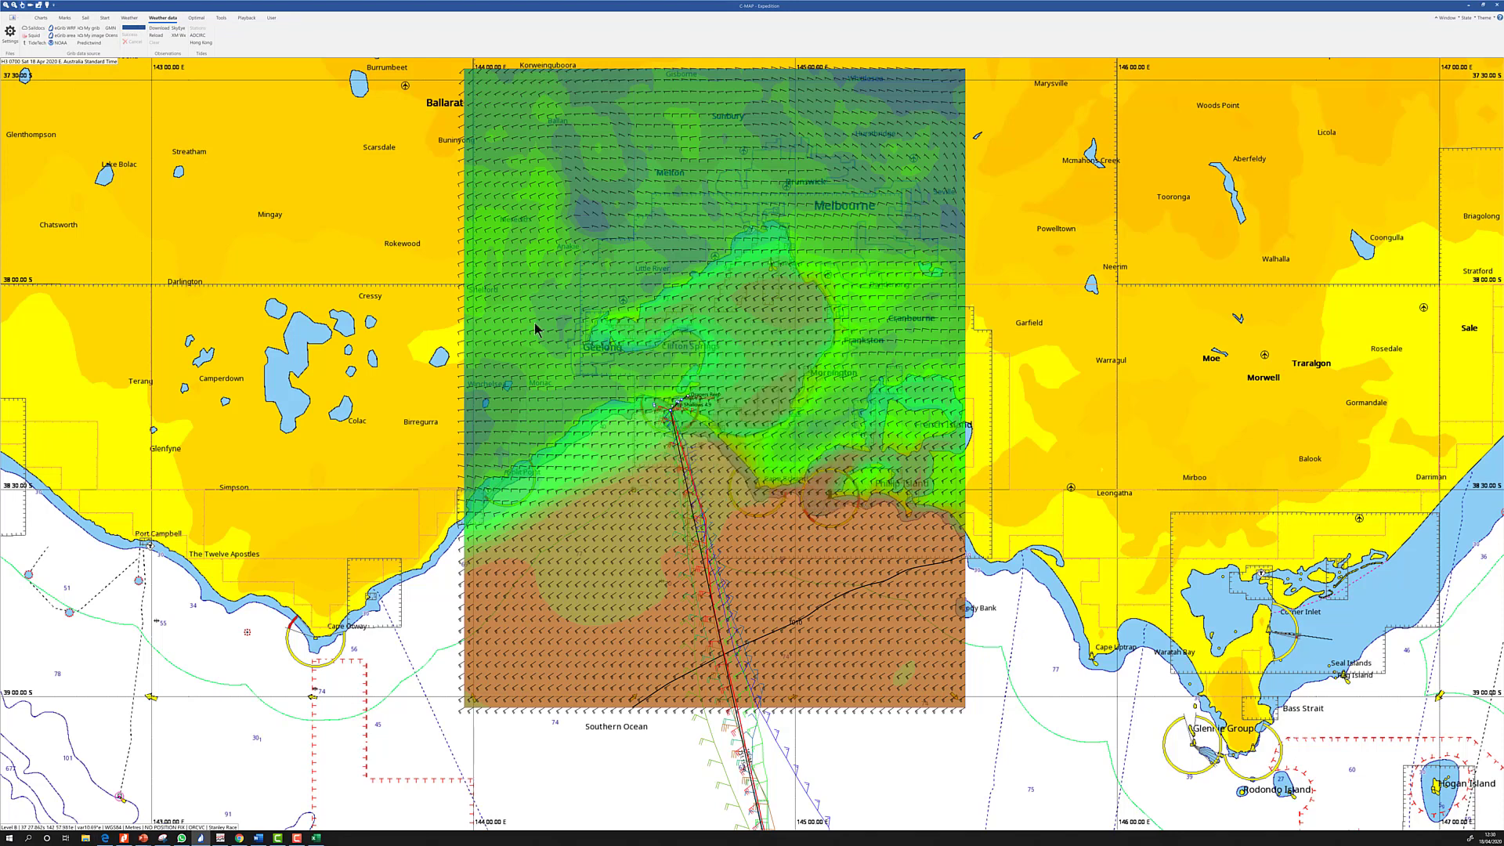
{"action": "left_click", "coordinate": [63, 29]}
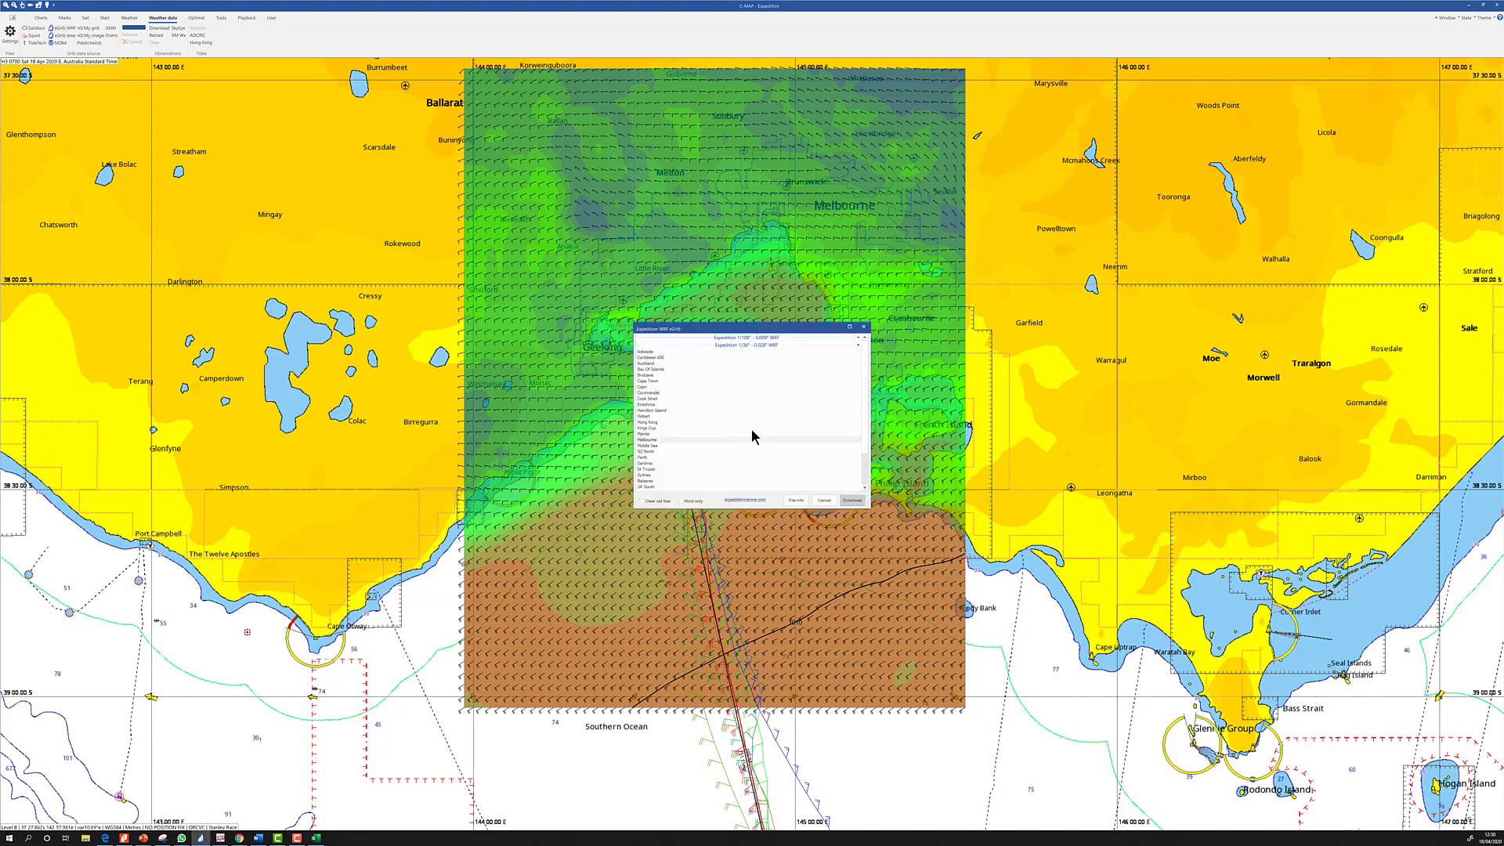
{"action": "scroll", "coordinate": [752, 436], "scroll_direction": "down", "scroll_amount": 3}
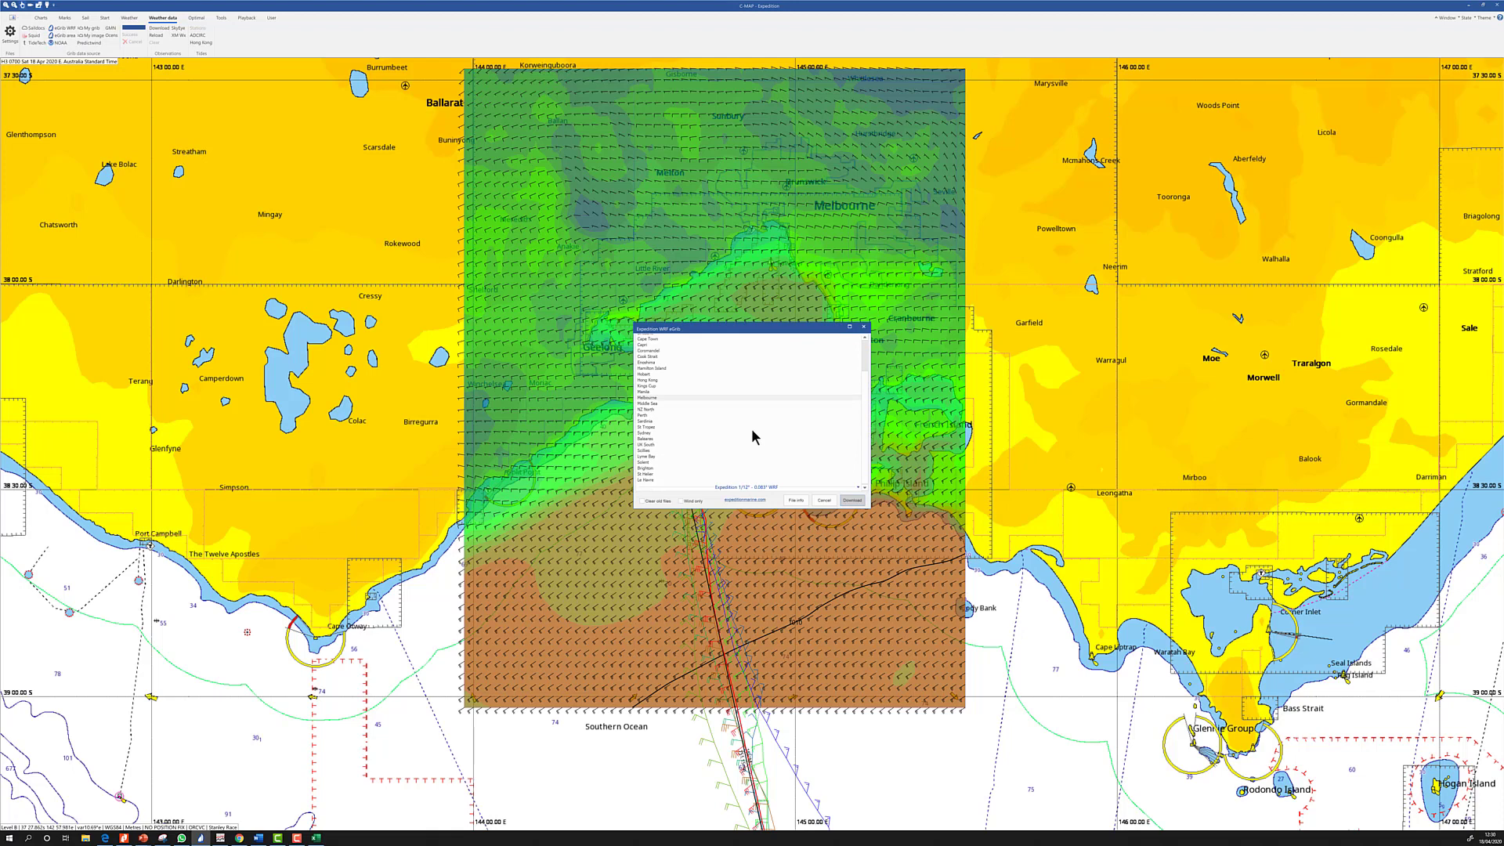
{"action": "left_click", "coordinate": [857, 487]}
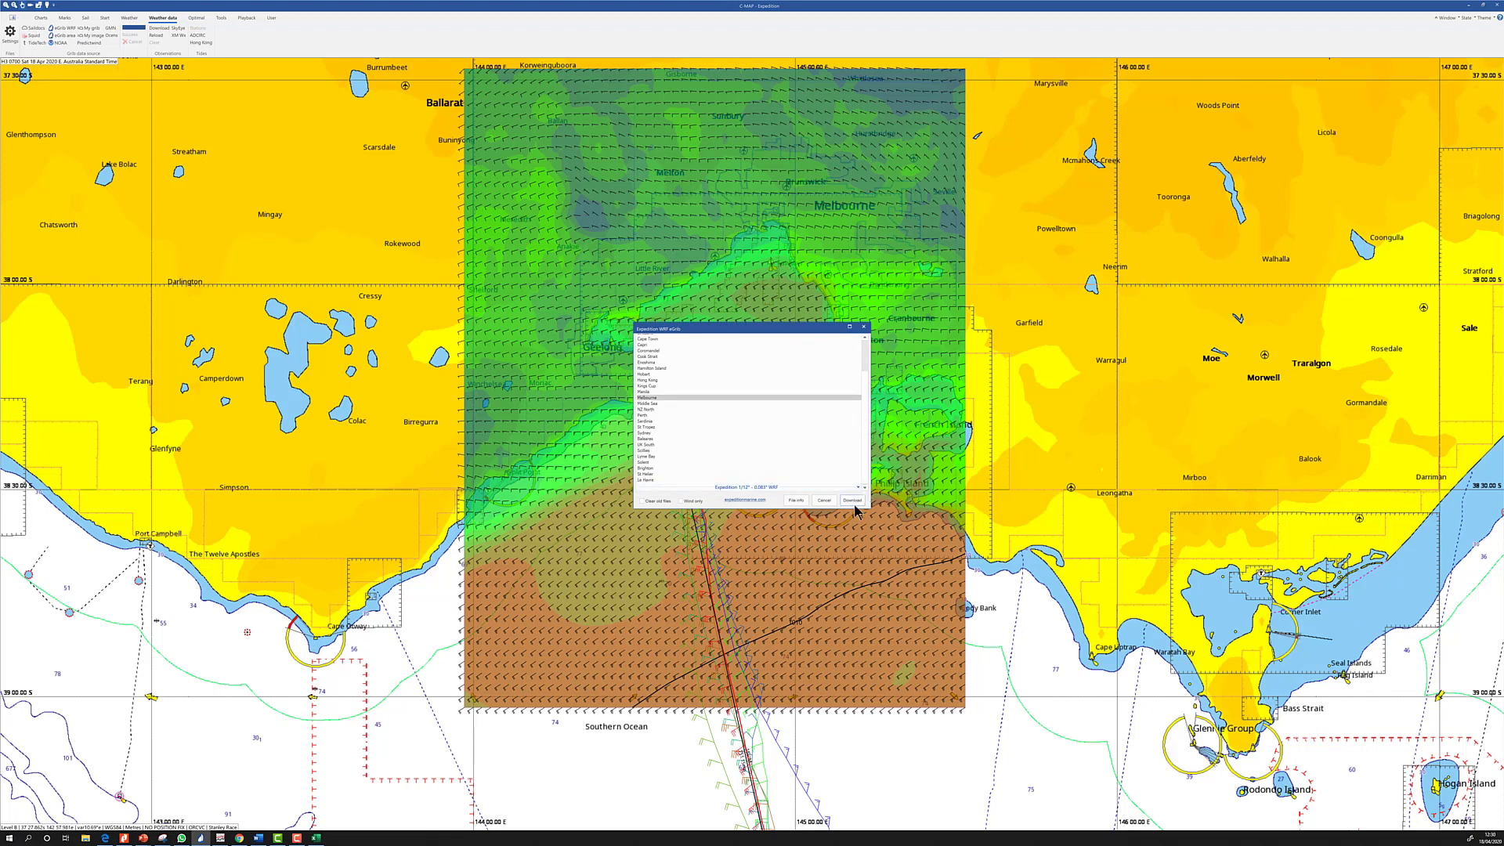
{"action": "left_click", "coordinate": [822, 502]}
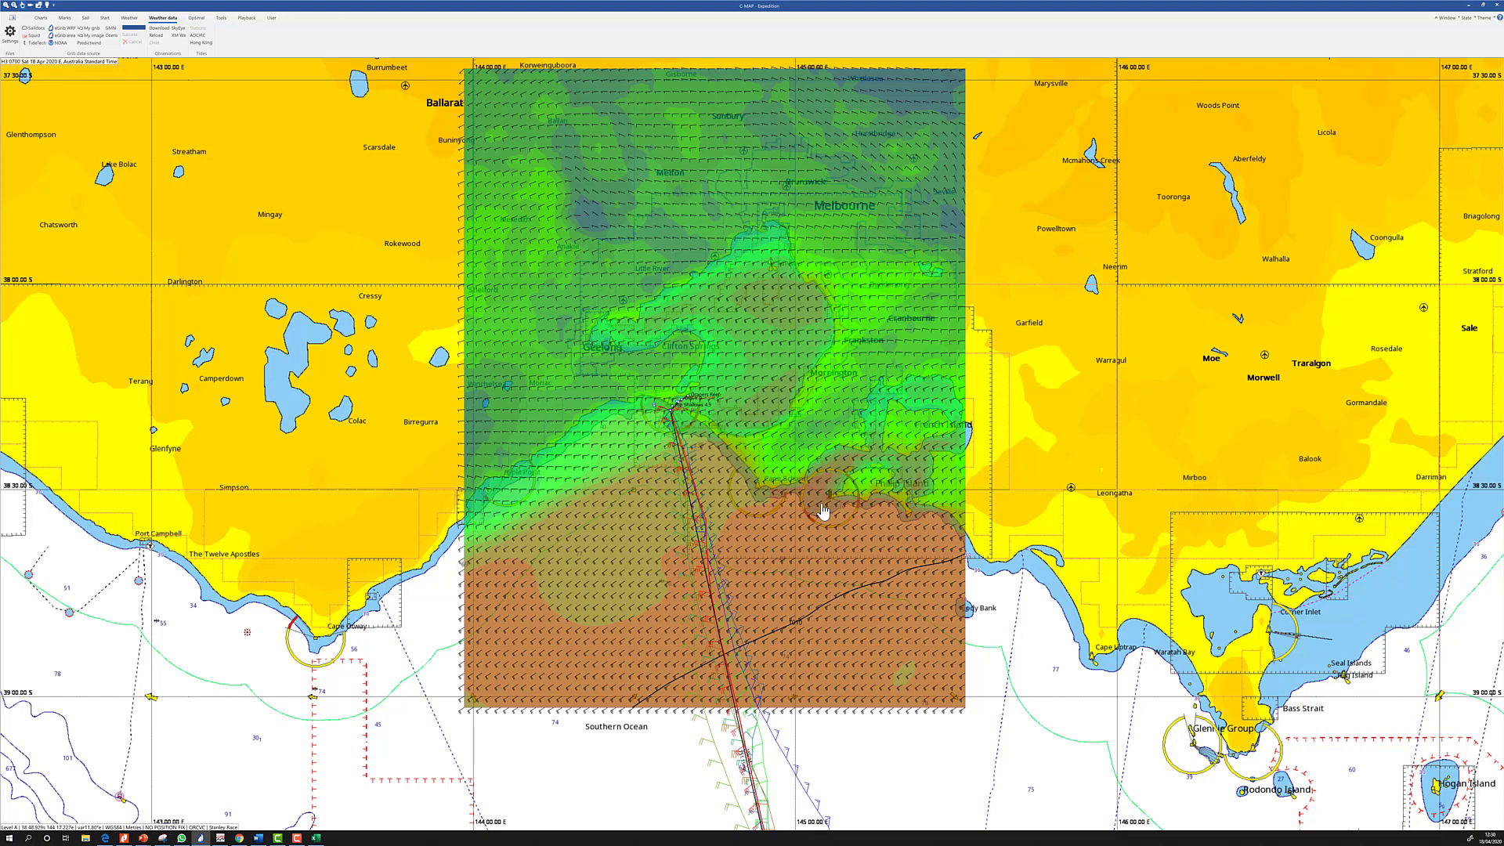
{"action": "scroll", "coordinate": [823, 510], "scroll_direction": "down", "scroll_amount": 2}
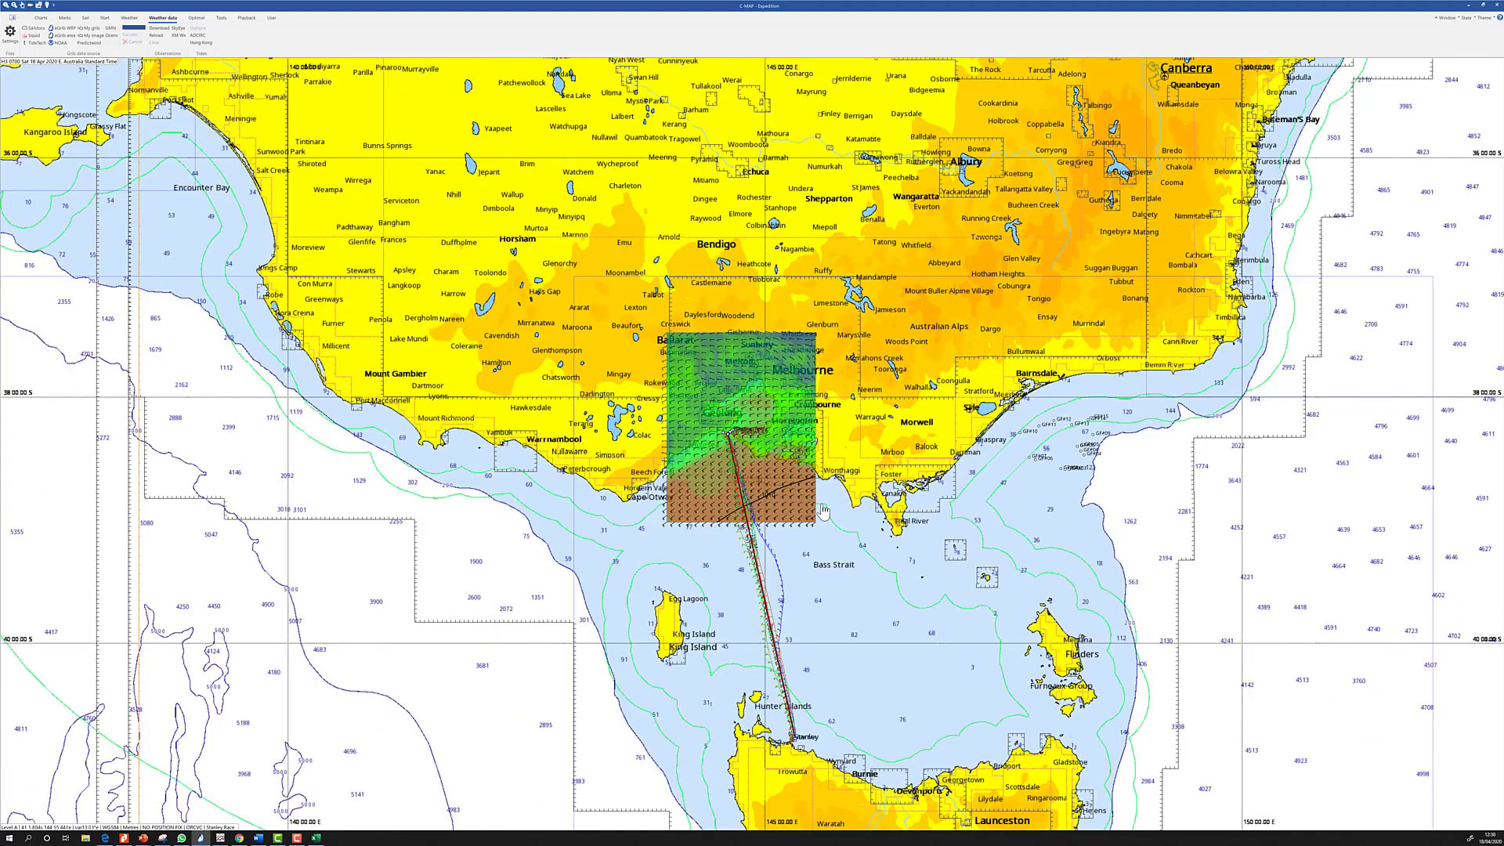
Download the Tasmania grib from the eGrib Expedition 1/12° WRF list, covering Bass Strait
{"action": "right_click", "coordinate": [805, 668]}
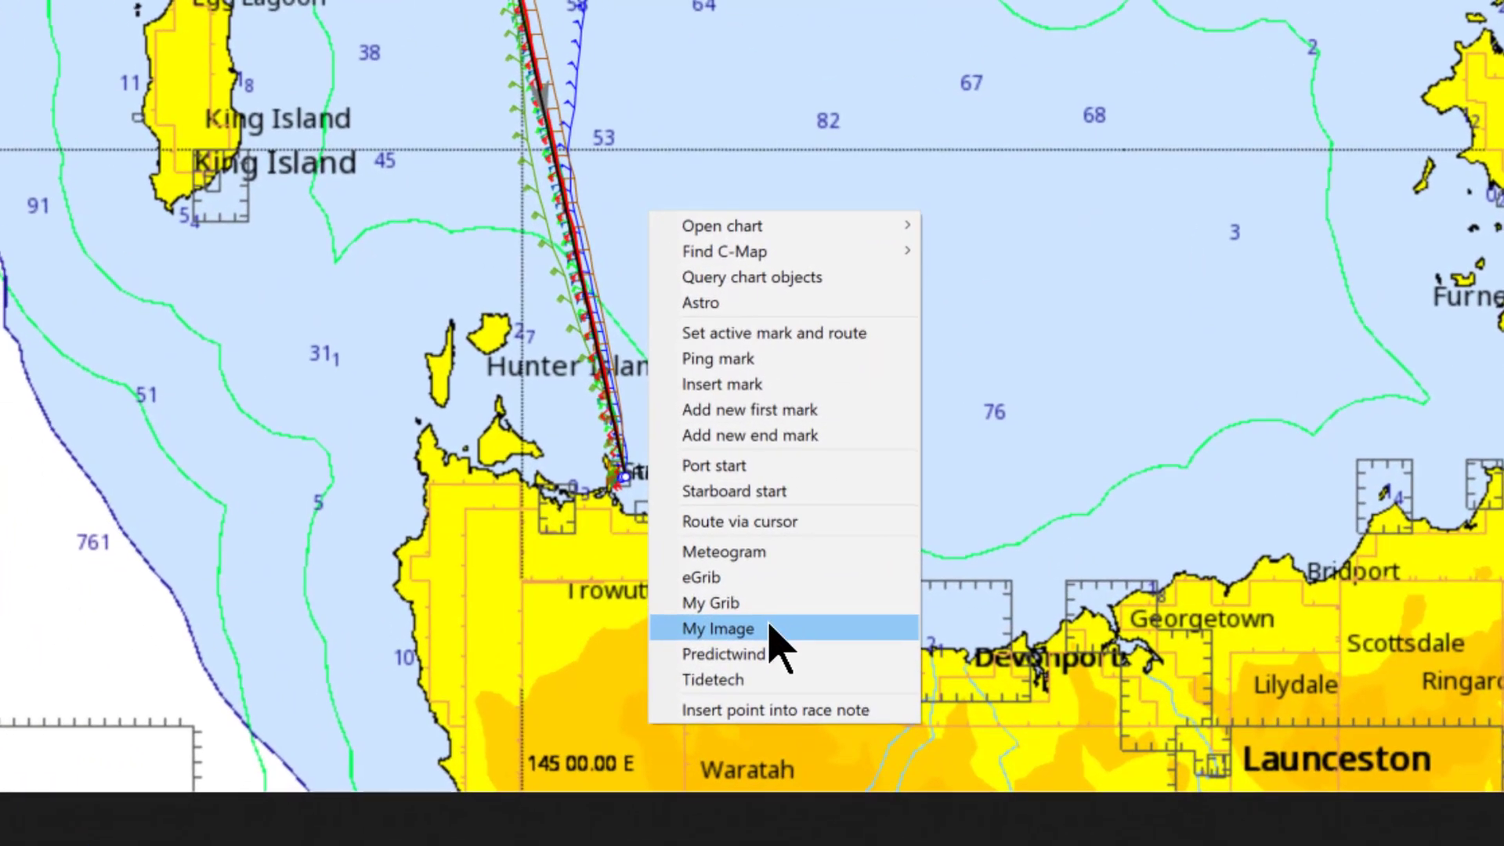
{"action": "left_click", "coordinate": [766, 578]}
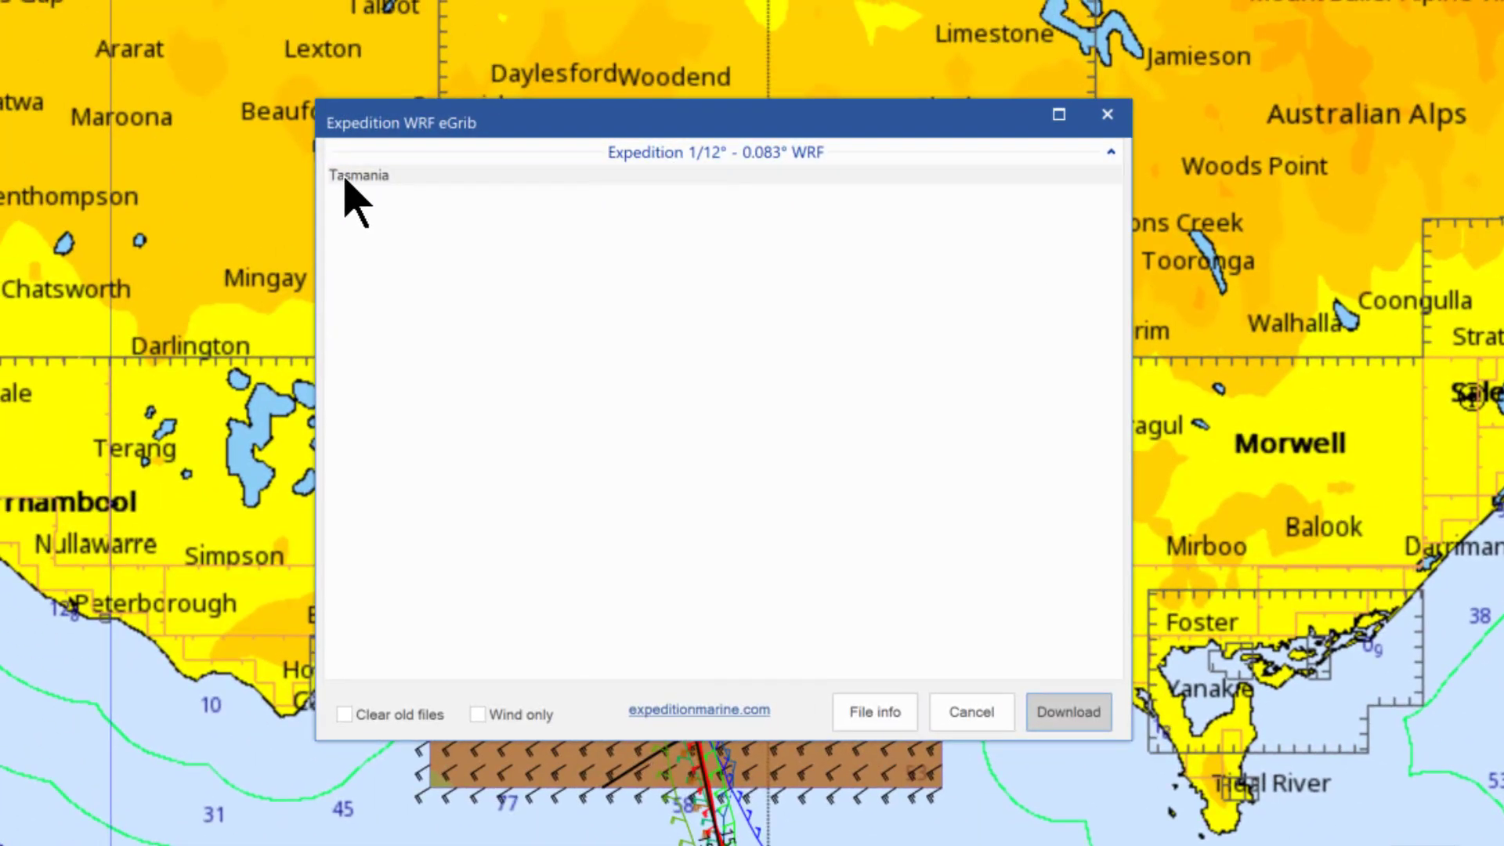
{"action": "left_click", "coordinate": [346, 177]}
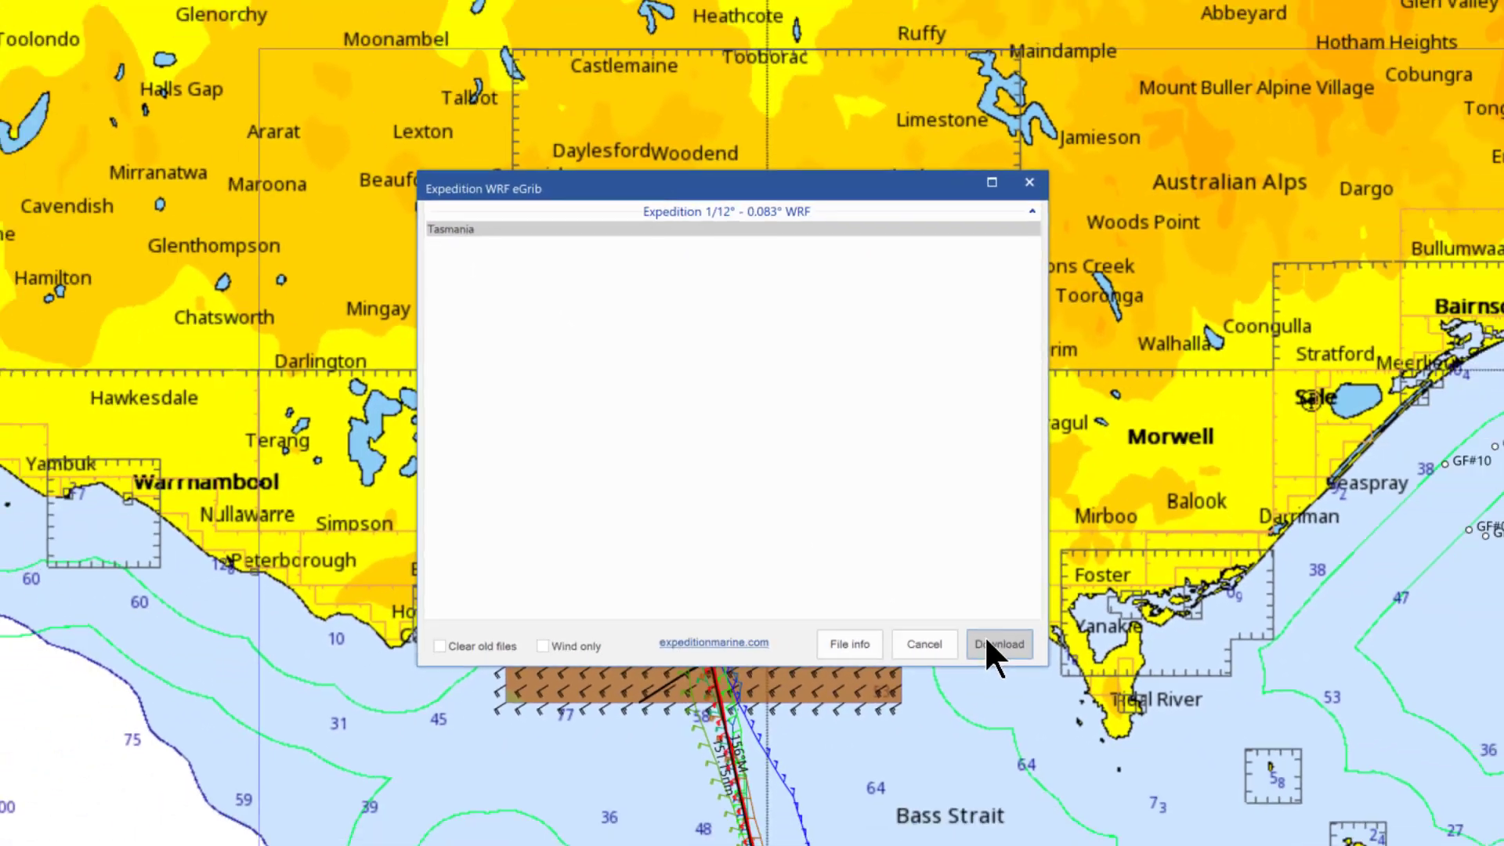
{"action": "left_click", "coordinate": [987, 642]}
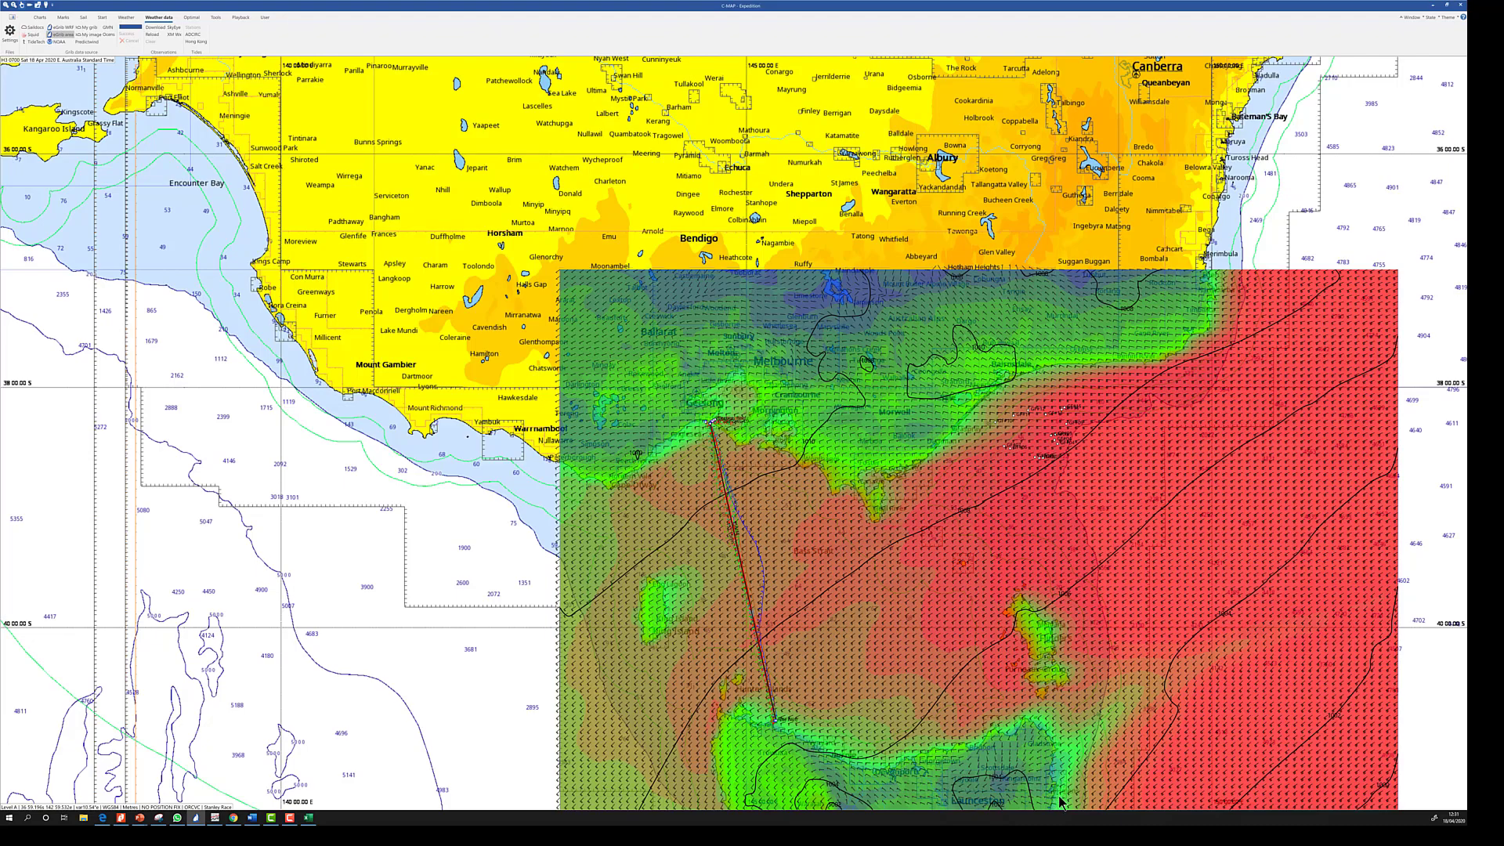
Download a custom ECMWF 0.2° grib over Bass Strait, every 3 hours for 6 days, with MSLP, wind and rain
{"action": "left_click_drag", "start_coordinate": [559, 270], "coordinate": [1059, 798]}
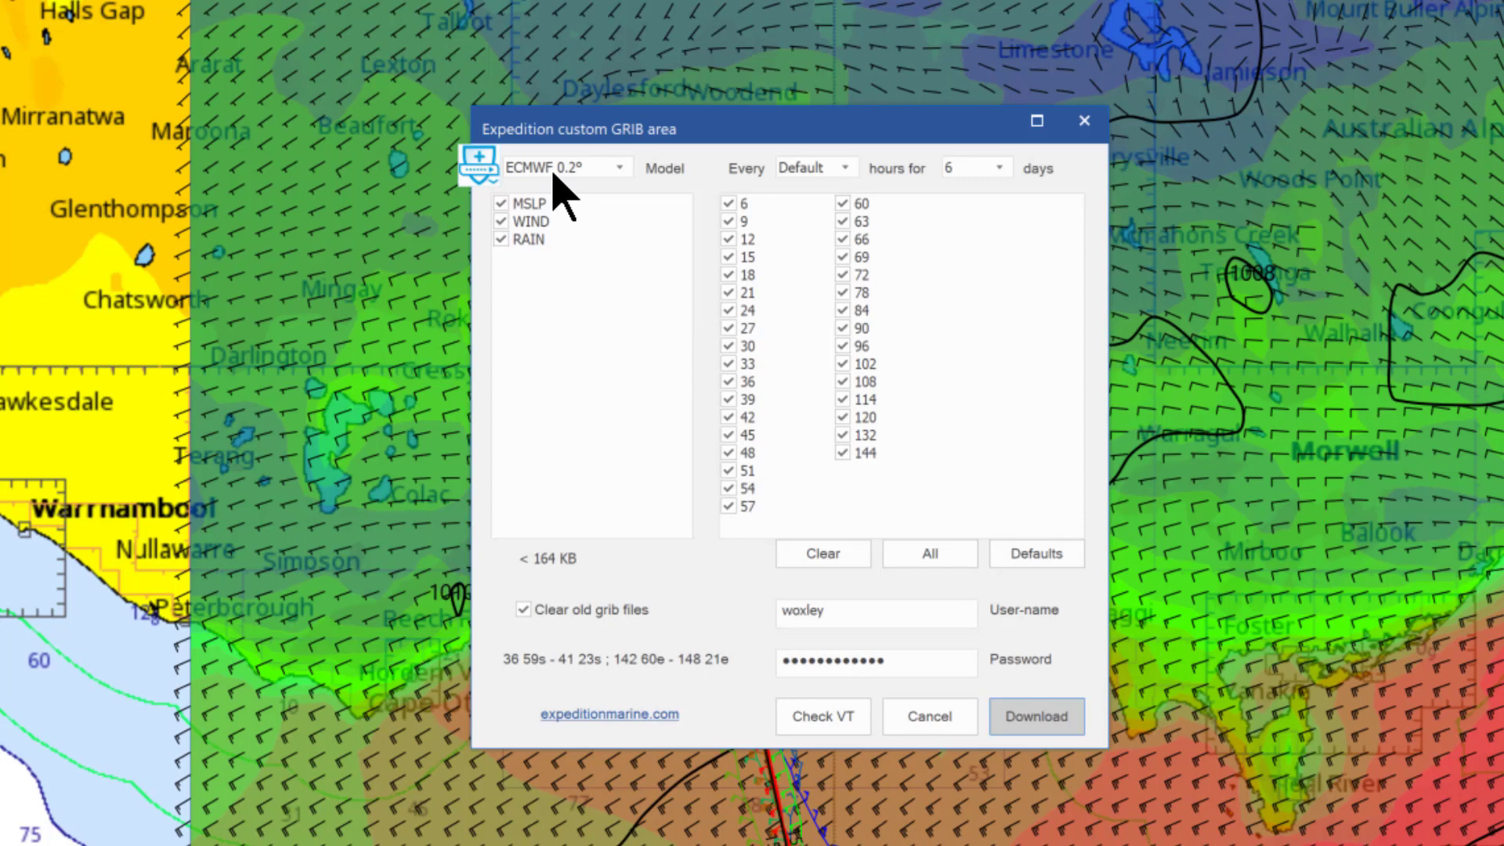
{"action": "left_click", "coordinate": [846, 169]}
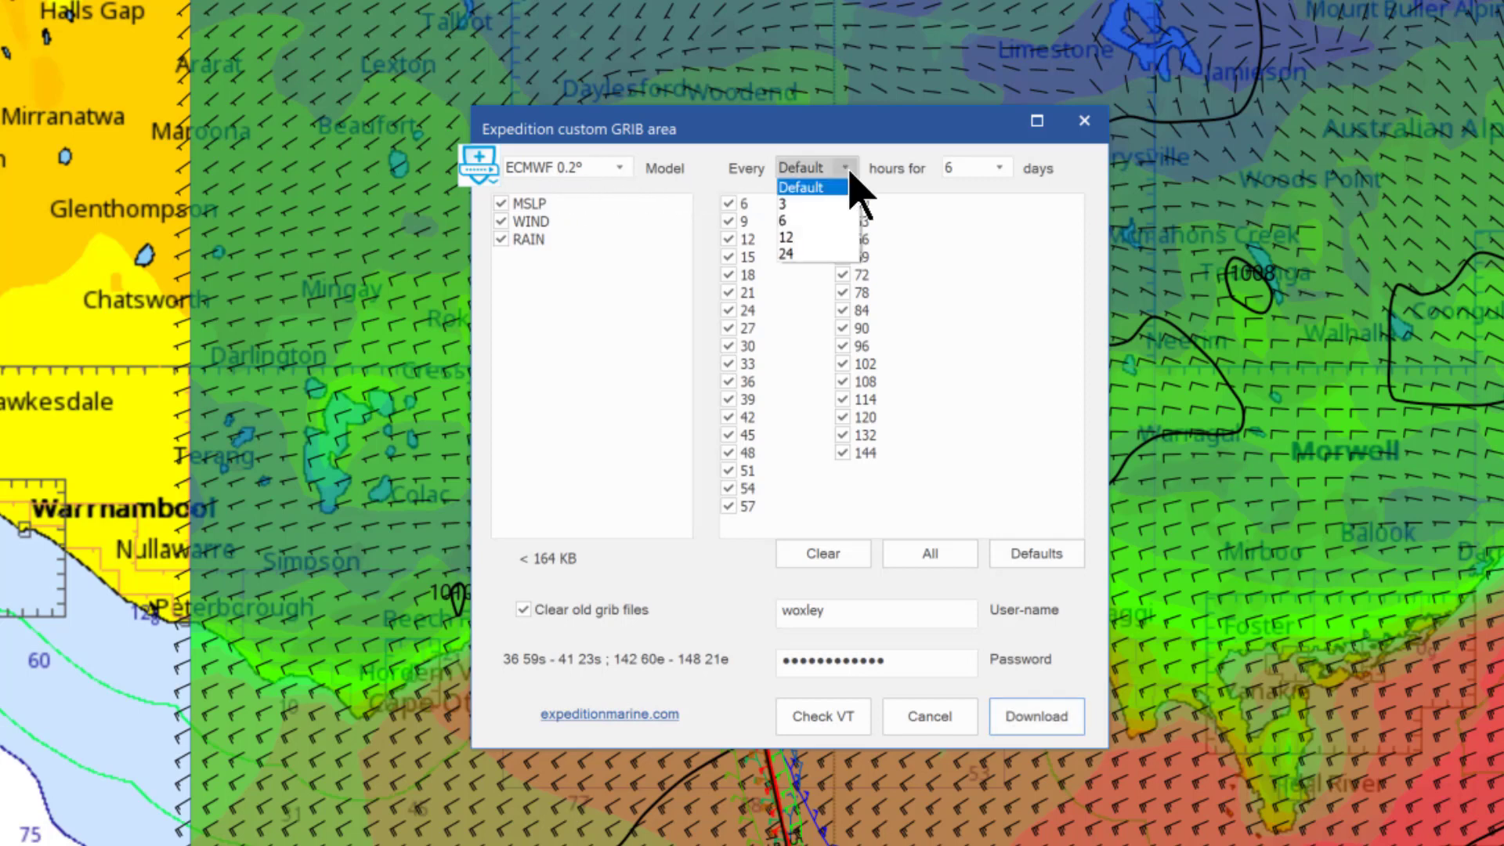
{"action": "left_click", "coordinate": [821, 204]}
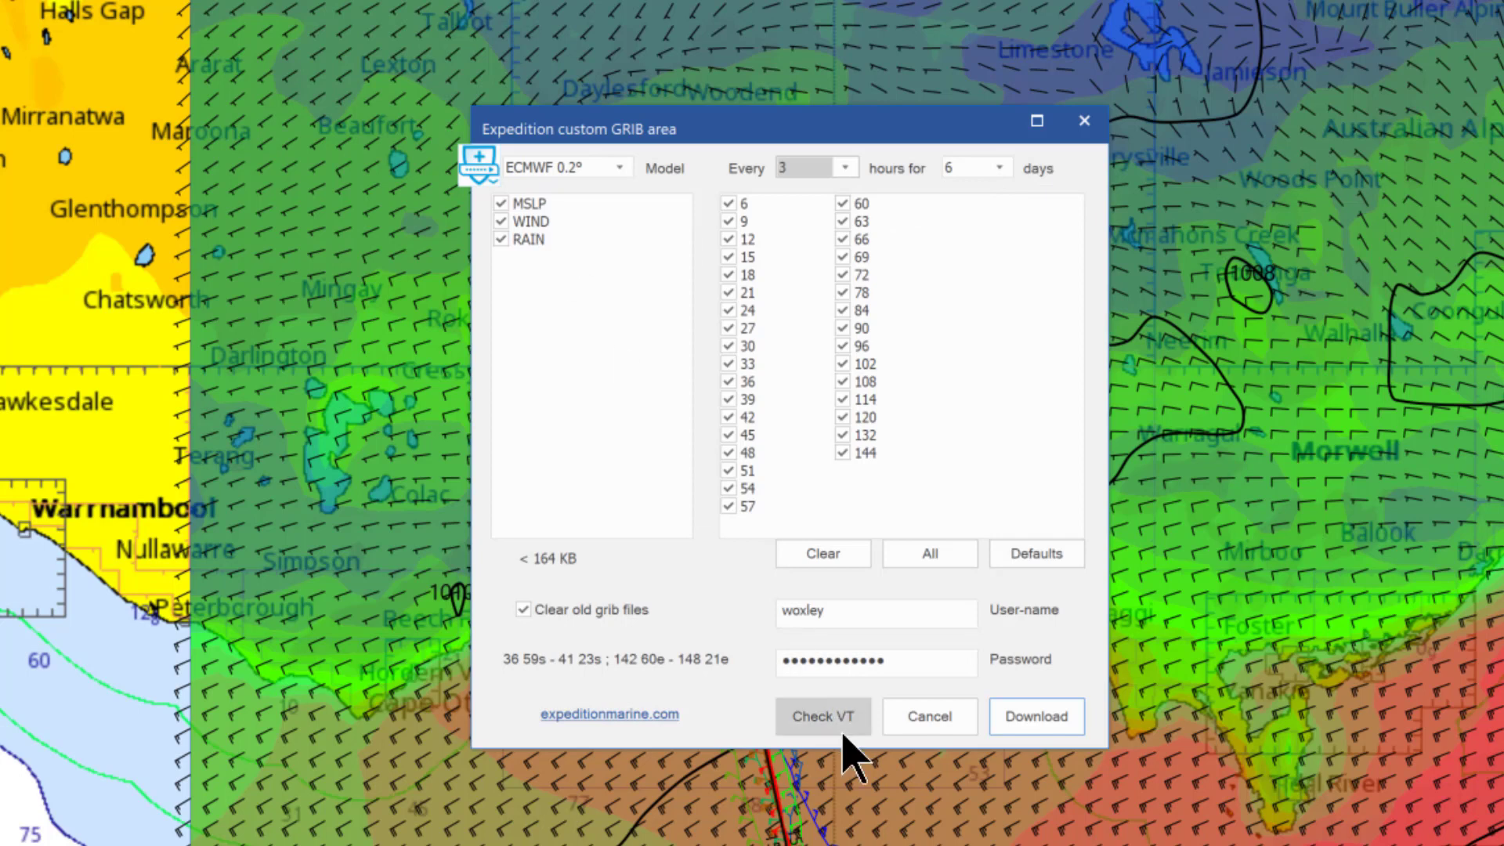
{"action": "left_click", "coordinate": [1036, 716]}
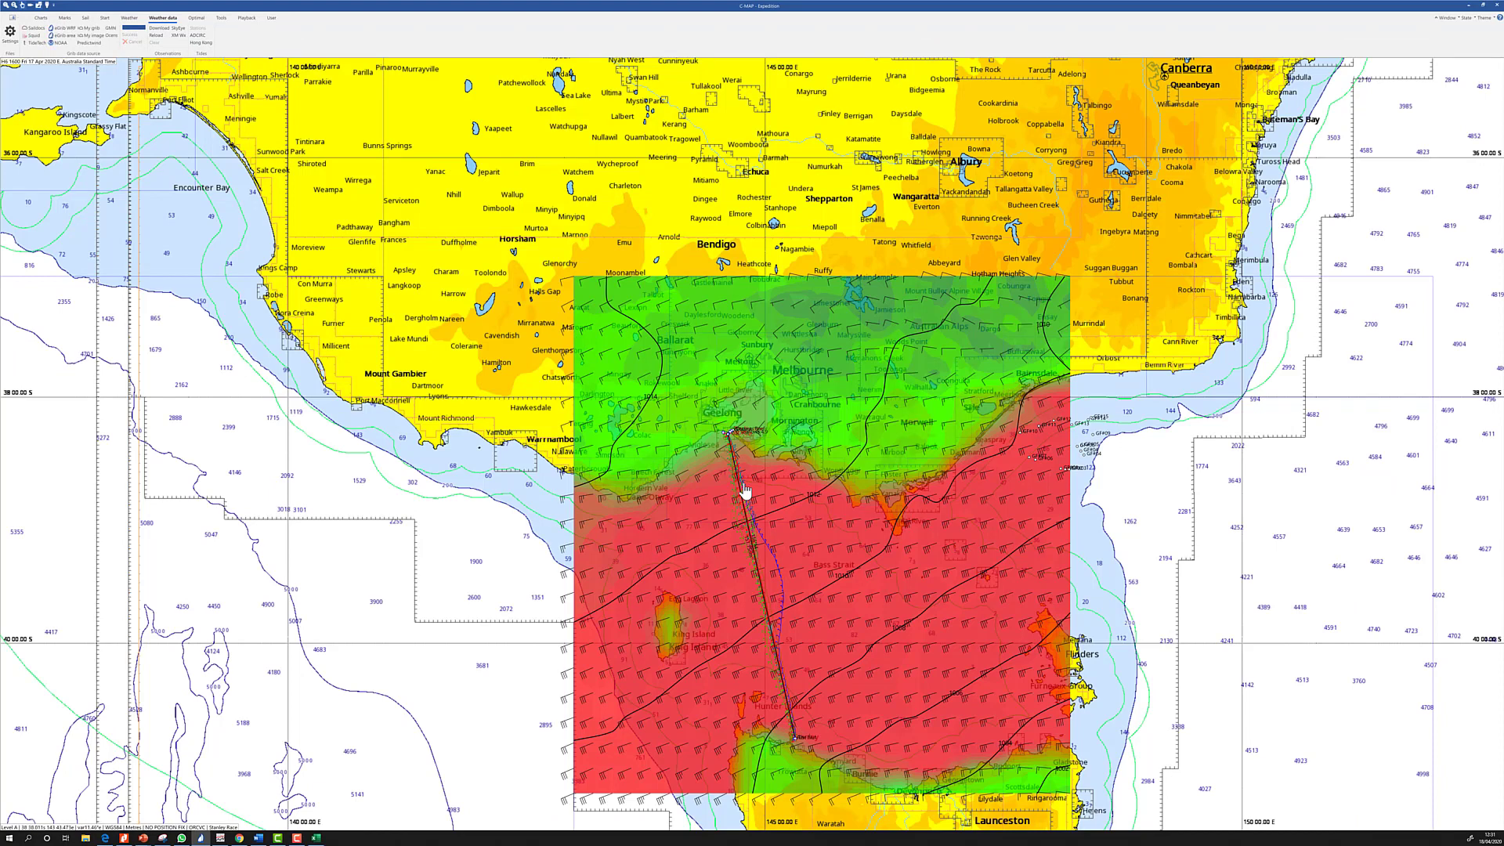
Turn off display of the Tasmania and Melbourne WRF grib files in the weather settings
{"action": "left_click", "coordinate": [10, 33]}
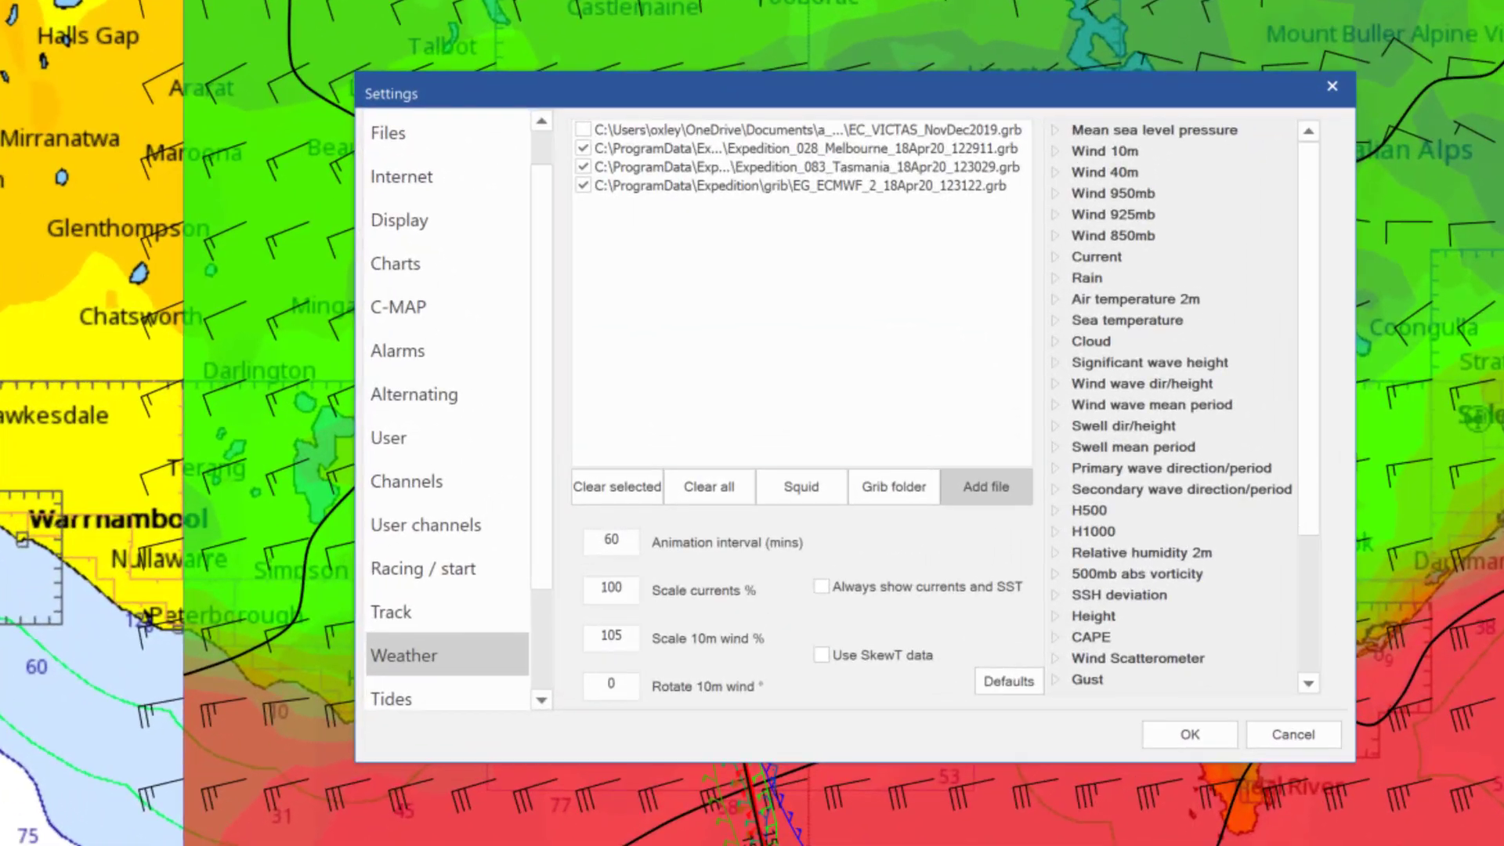
{"action": "left_click", "coordinate": [640, 249]}
{"action": "left_click", "coordinate": [583, 148]}
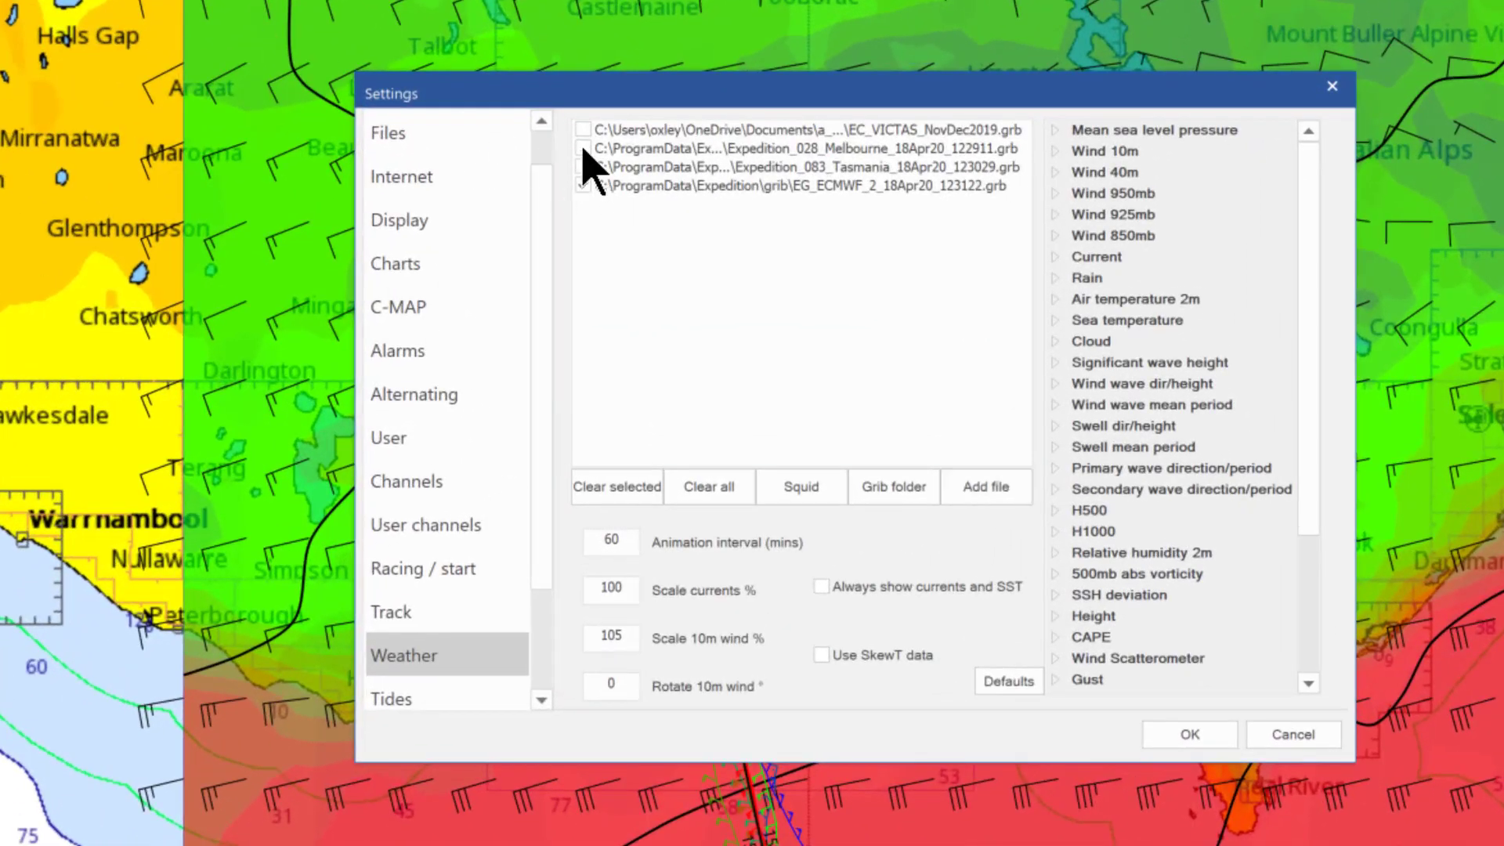
{"action": "left_click", "coordinate": [1190, 737]}
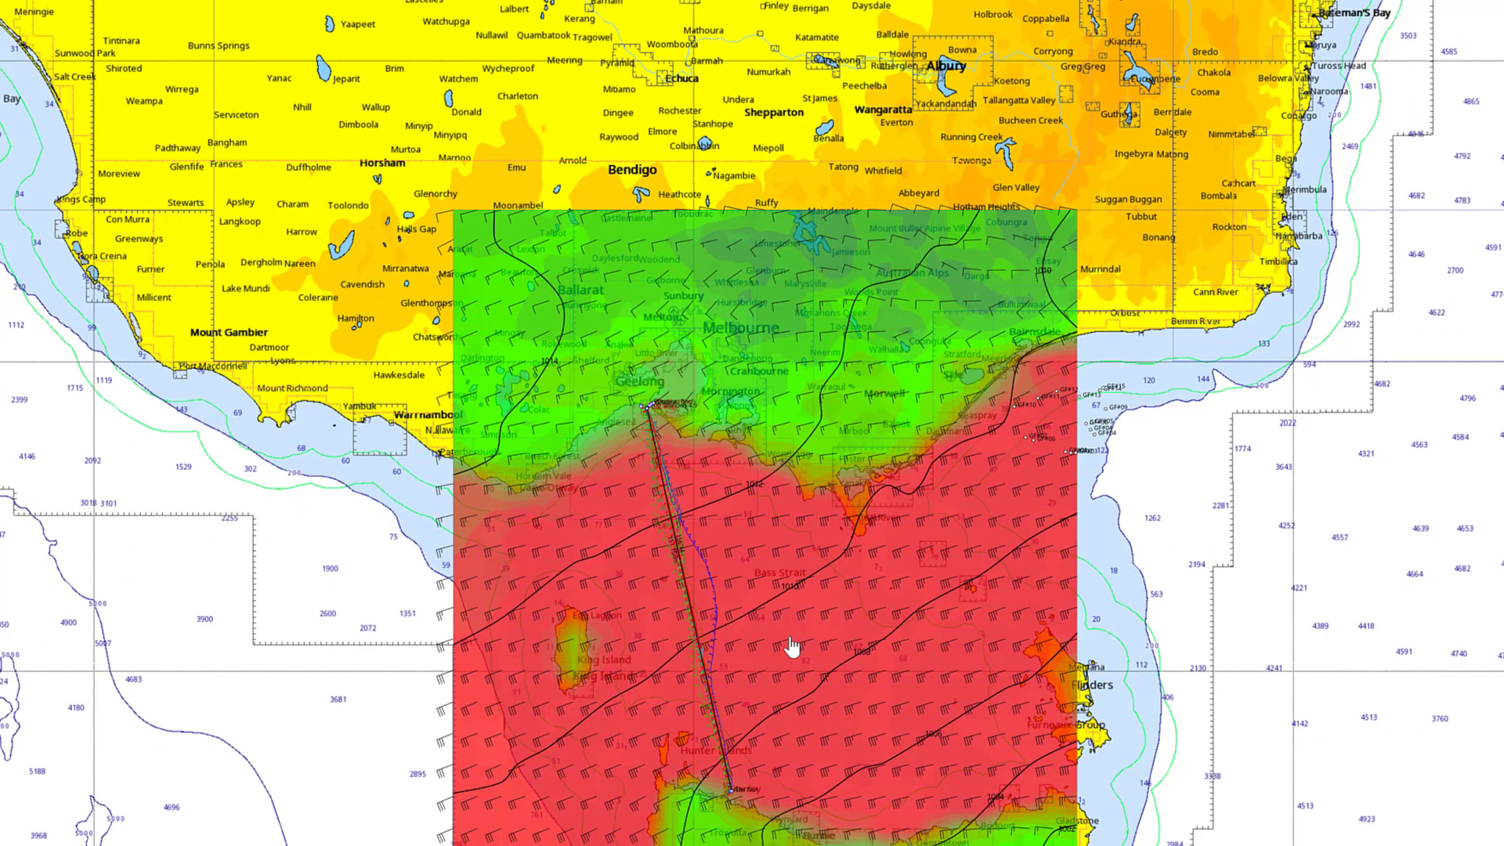
Review the ECMWF-only meteogram table for a point in Bass Strait, then close it
{"action": "right_click", "coordinate": [684, 617]}
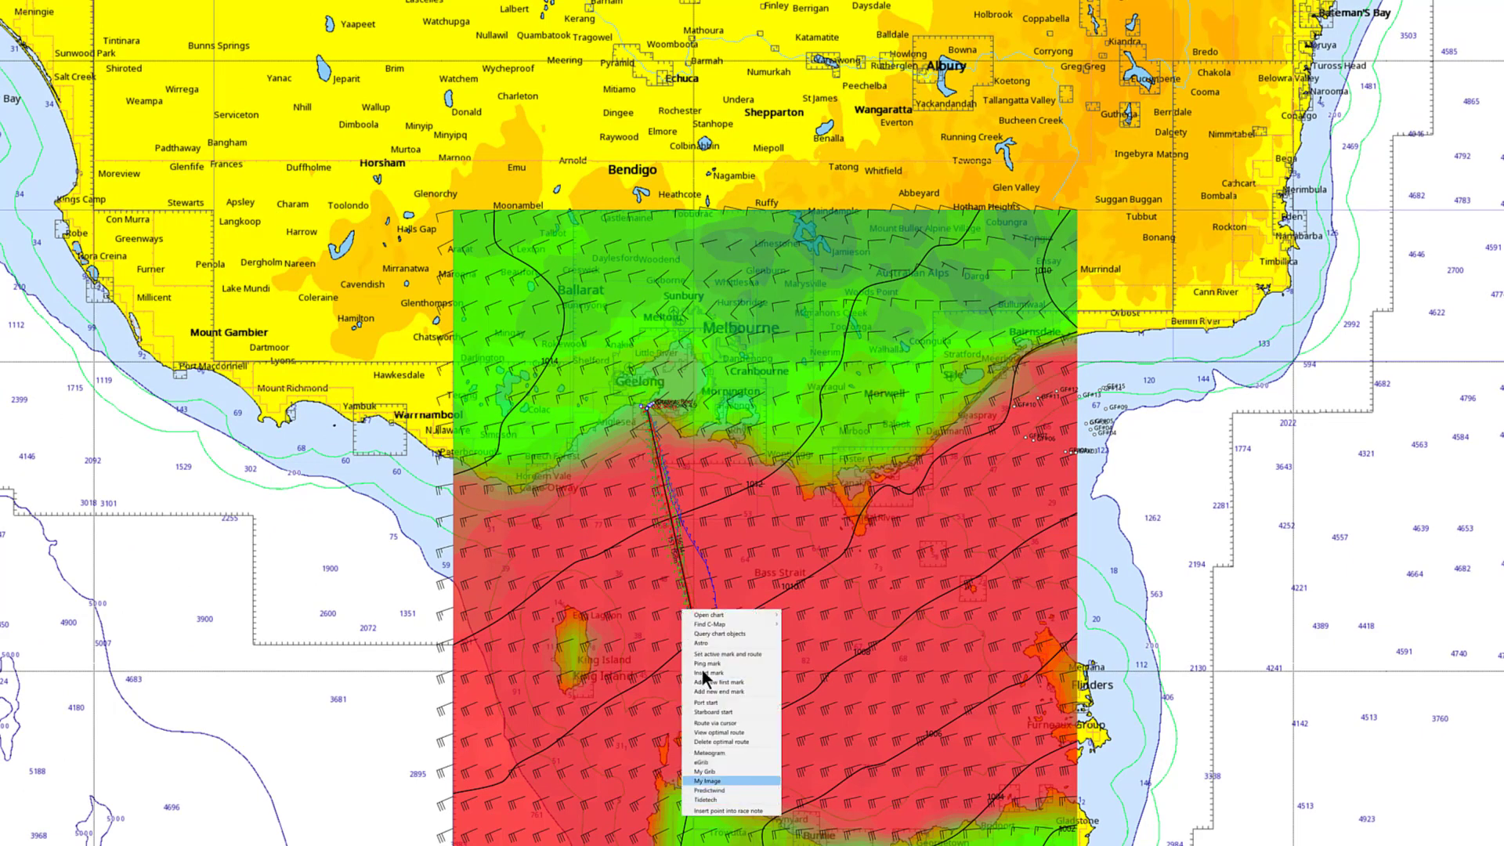
{"action": "left_click", "coordinate": [724, 753]}
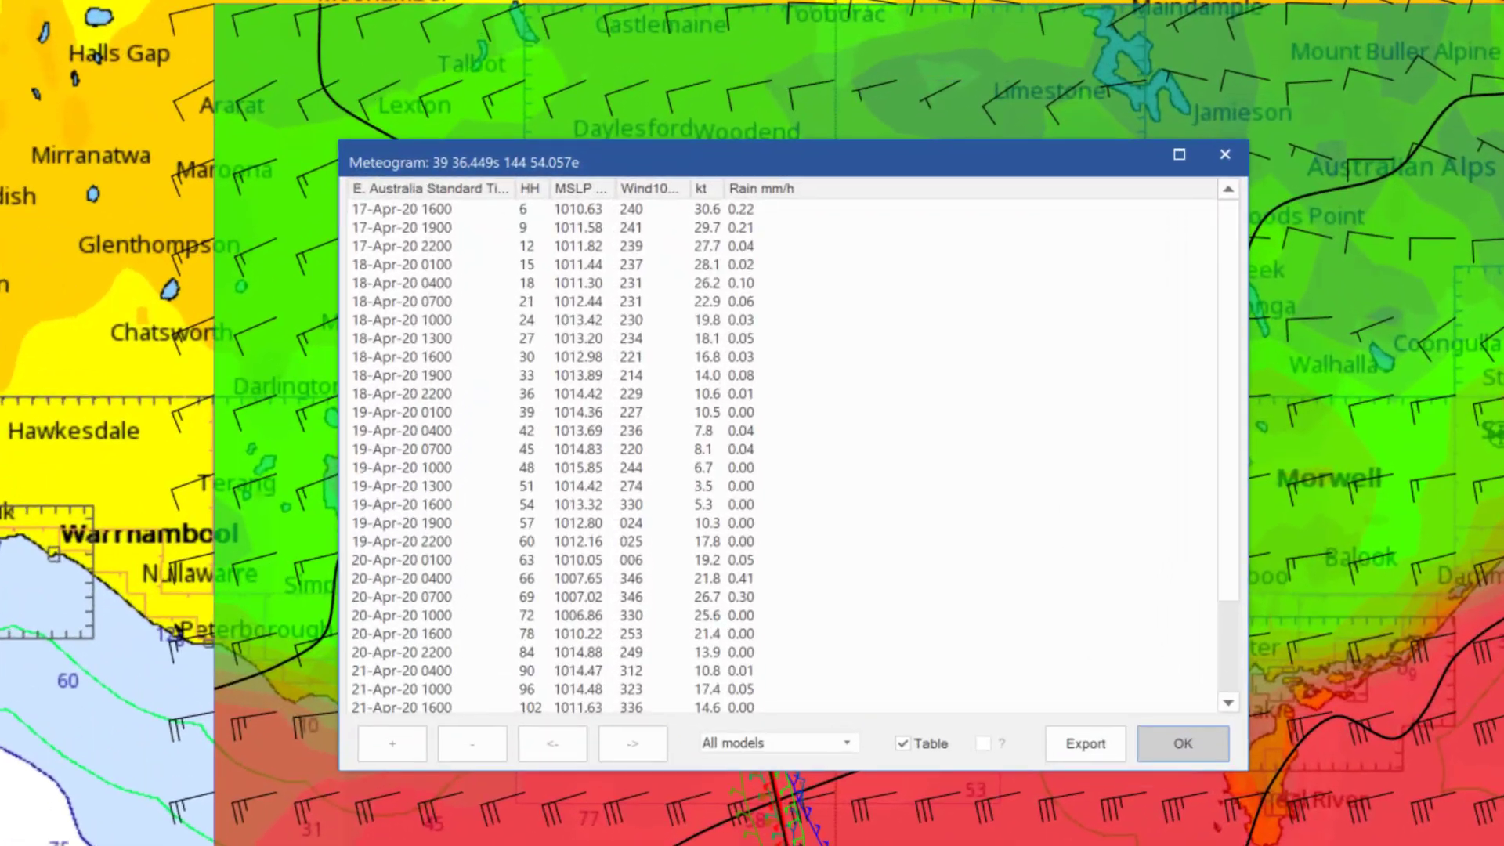
{"action": "scroll", "coordinate": [505, 325], "scroll_direction": "down", "scroll_amount": 2}
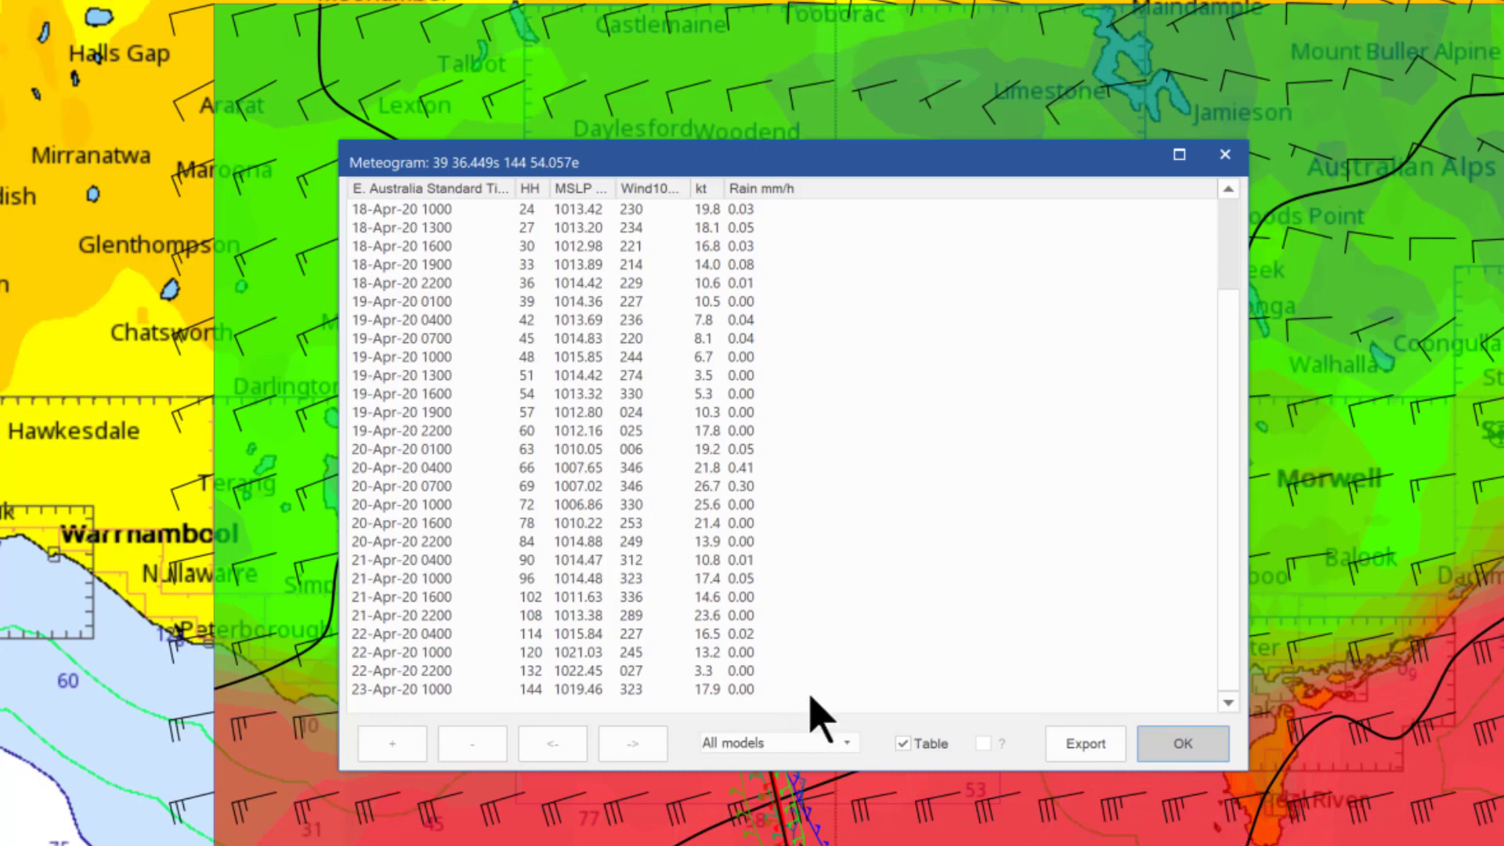
{"action": "left_click", "coordinate": [846, 744]}
{"action": "left_click", "coordinate": [810, 779]}
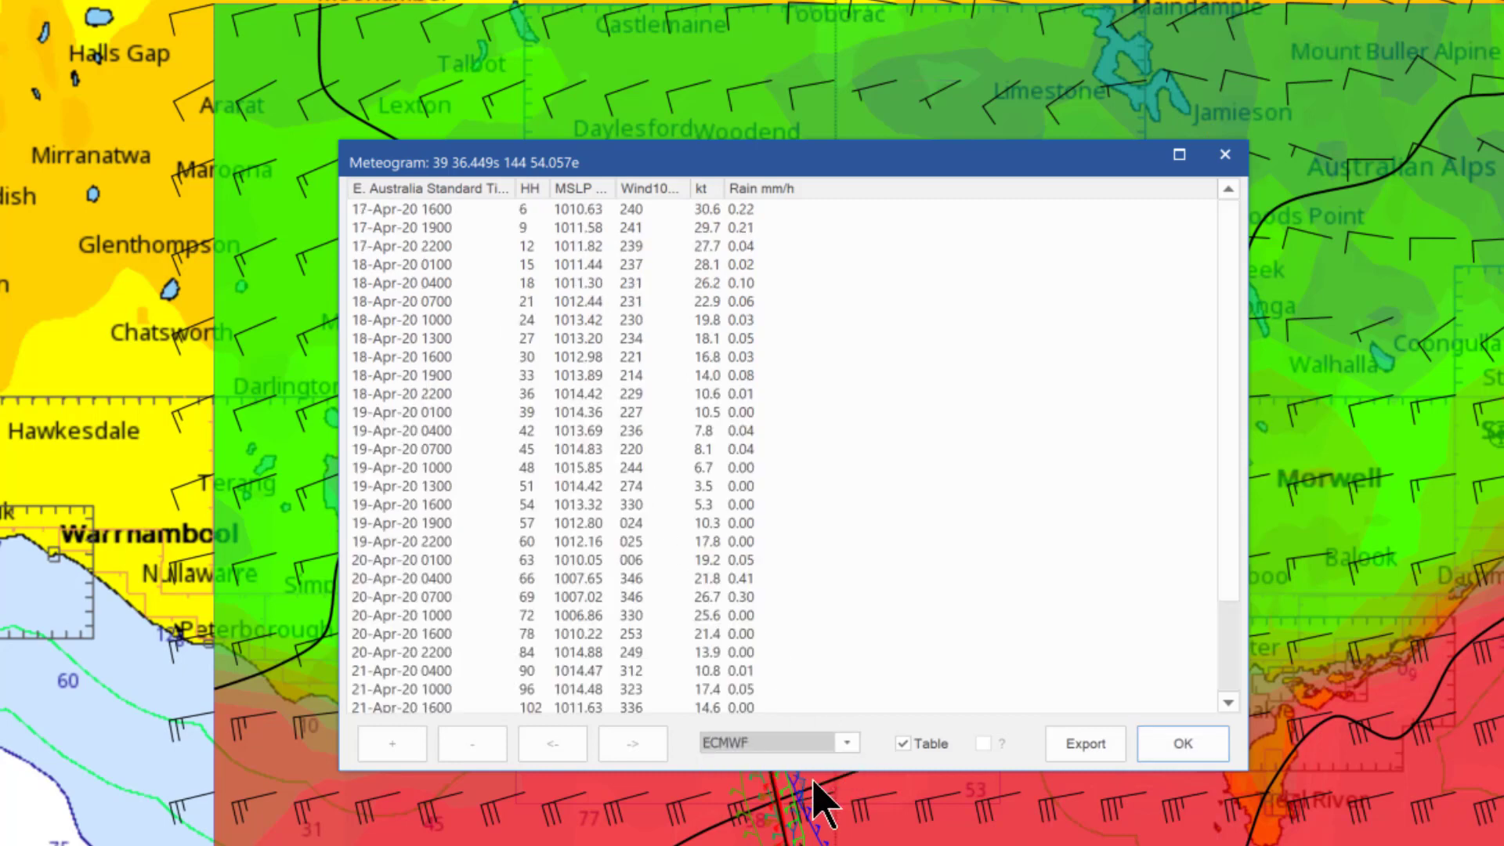
{"action": "left_click", "coordinate": [1183, 748]}
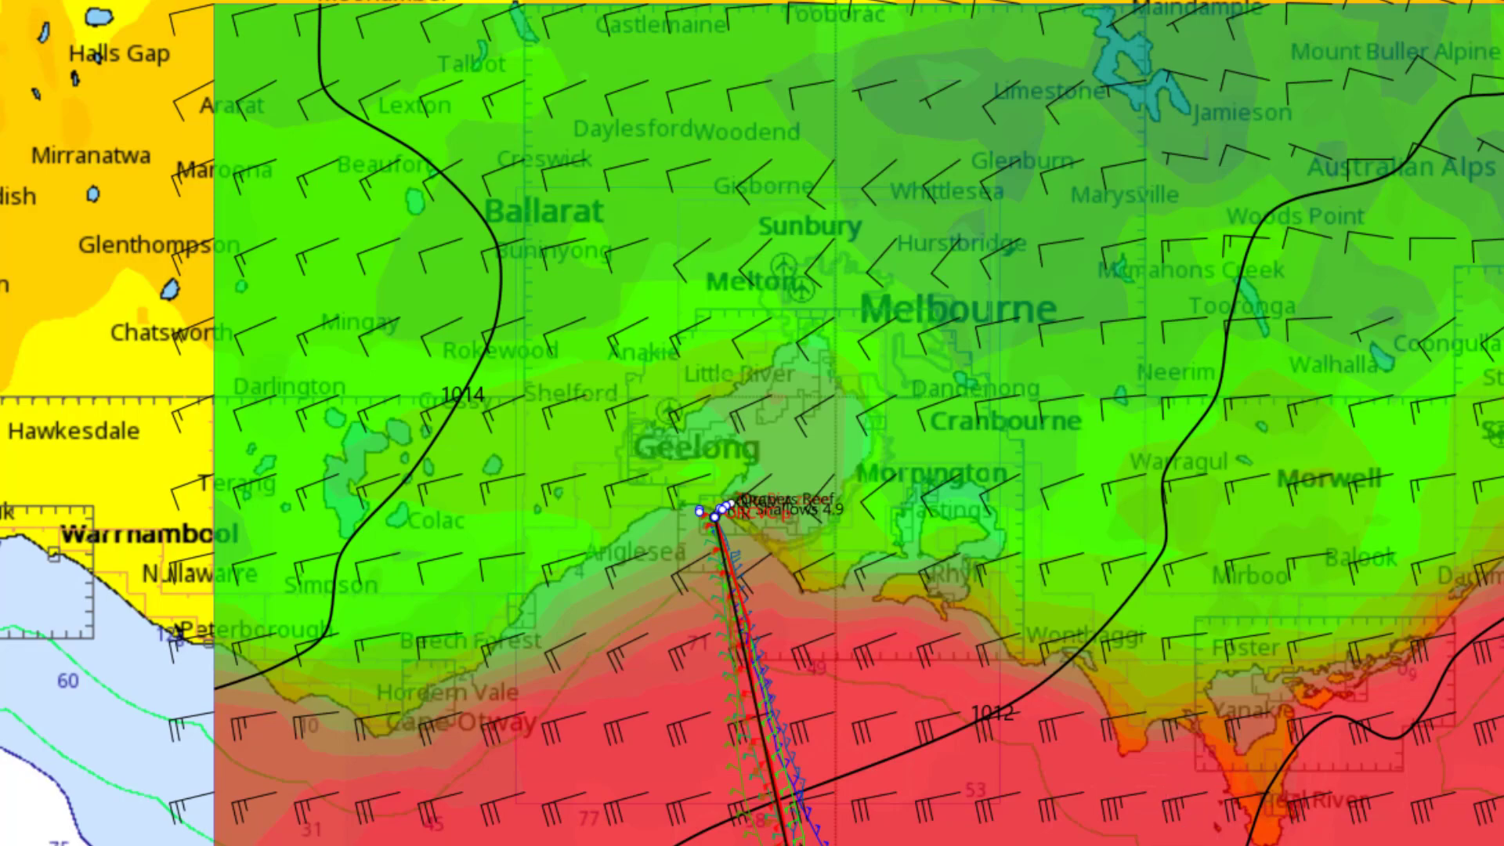